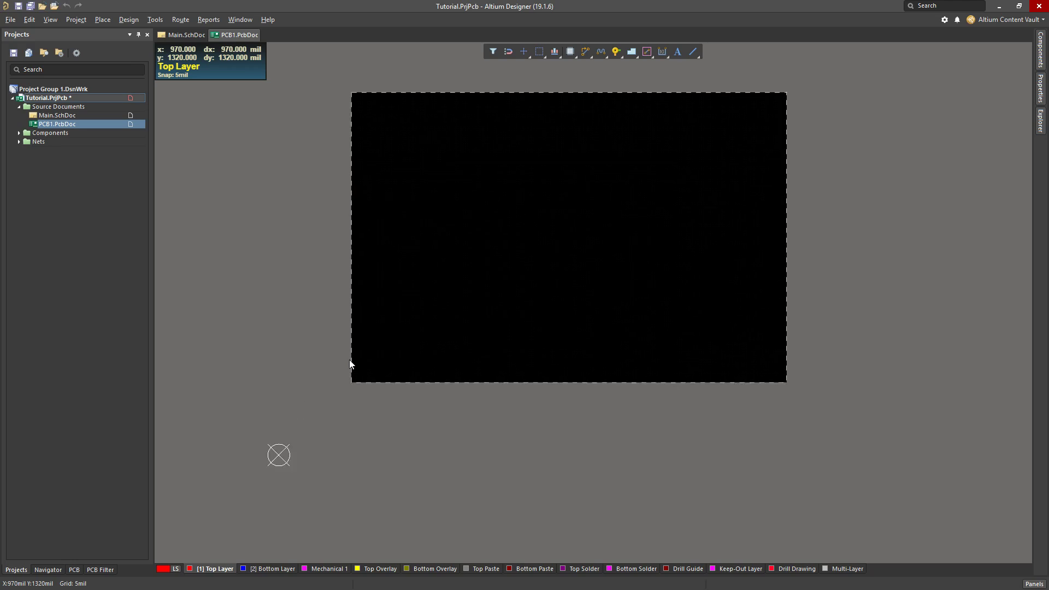
{"action": "scroll", "coordinate": [350, 360], "scroll_direction": "up", "scroll_amount": 2, "text": "ctrl"}
{"action": "scroll", "coordinate": [350, 361], "scroll_direction": "down", "scroll_amount": 3}
{"action": "scroll", "coordinate": [350, 363], "scroll_direction": "down", "scroll_amount": 2, "text": "ctrl"}
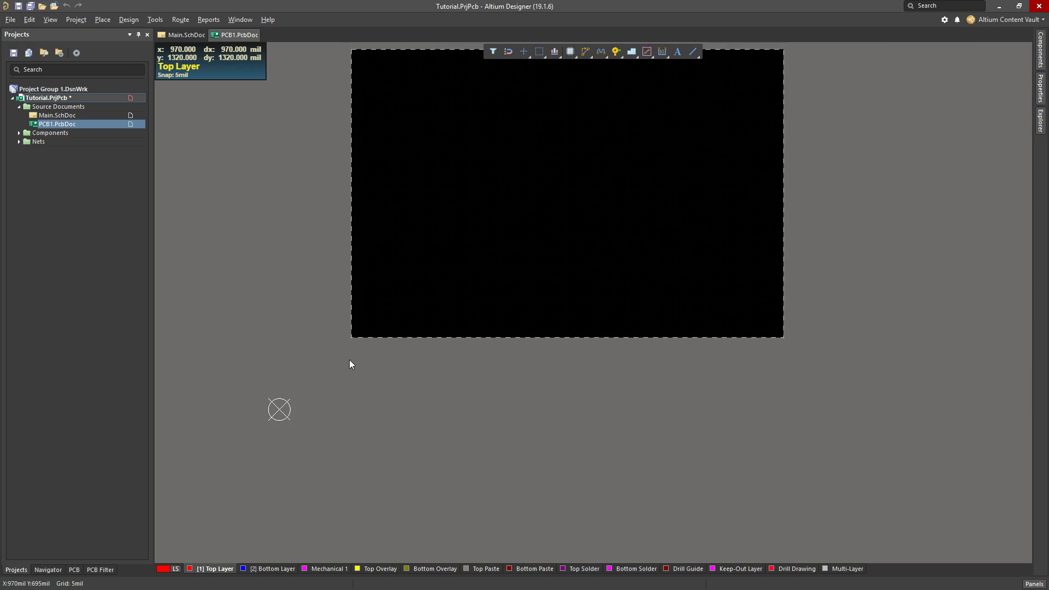
{"action": "scroll", "coordinate": [417, 352], "scroll_direction": "up", "scroll_amount": 1}
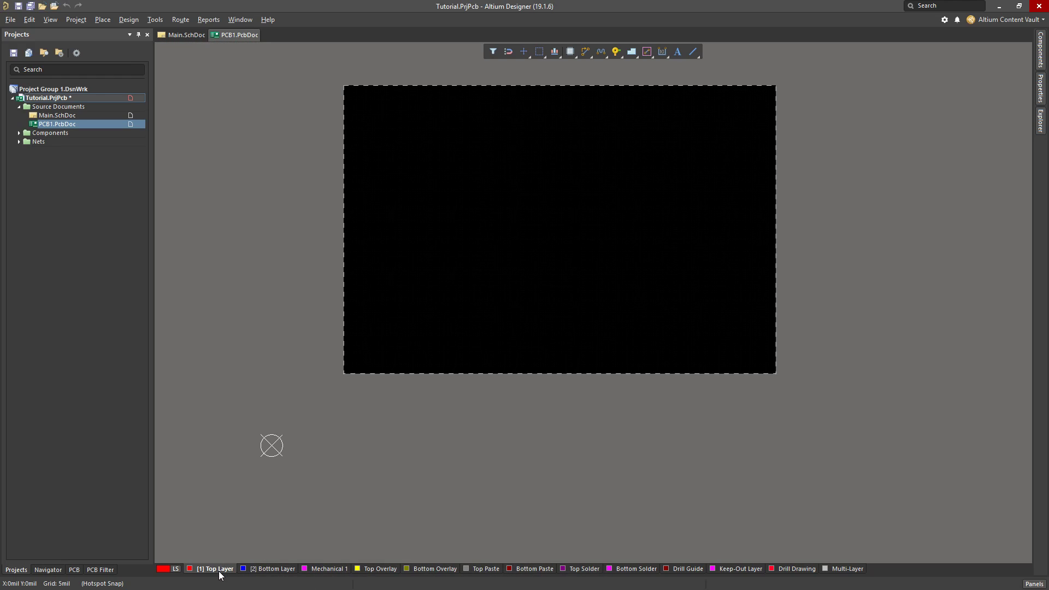
Switch the active layer back and forth between Bottom Layer and Top Layer
{"action": "left_click", "coordinate": [258, 569]}
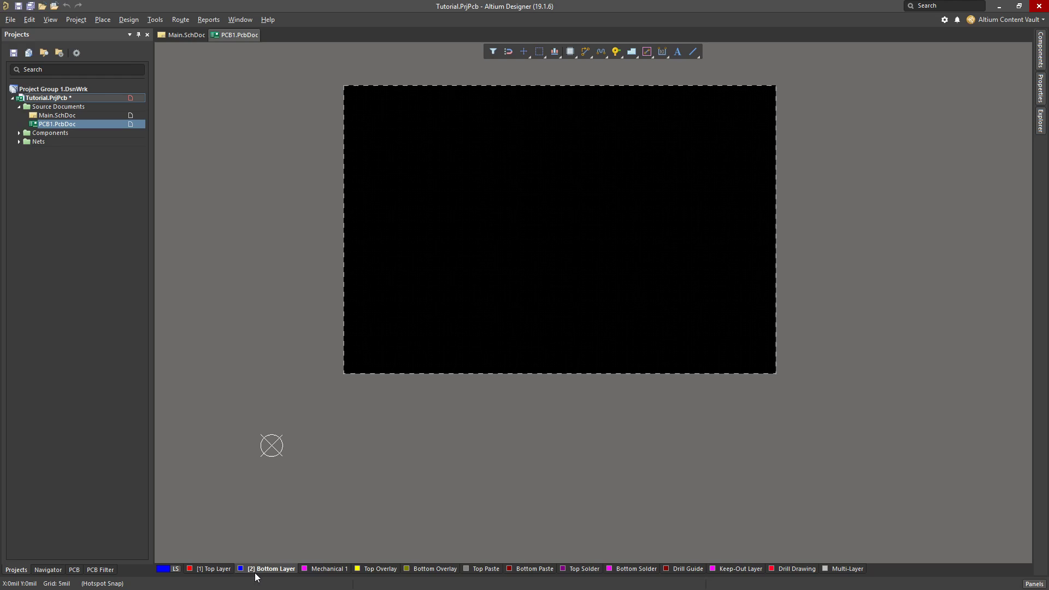
{"action": "left_click", "coordinate": [234, 570]}
{"action": "left_click", "coordinate": [246, 569]}
{"action": "left_click", "coordinate": [219, 571]}
{"action": "left_click", "coordinate": [261, 571]}
{"action": "left_click", "coordinate": [216, 570]}
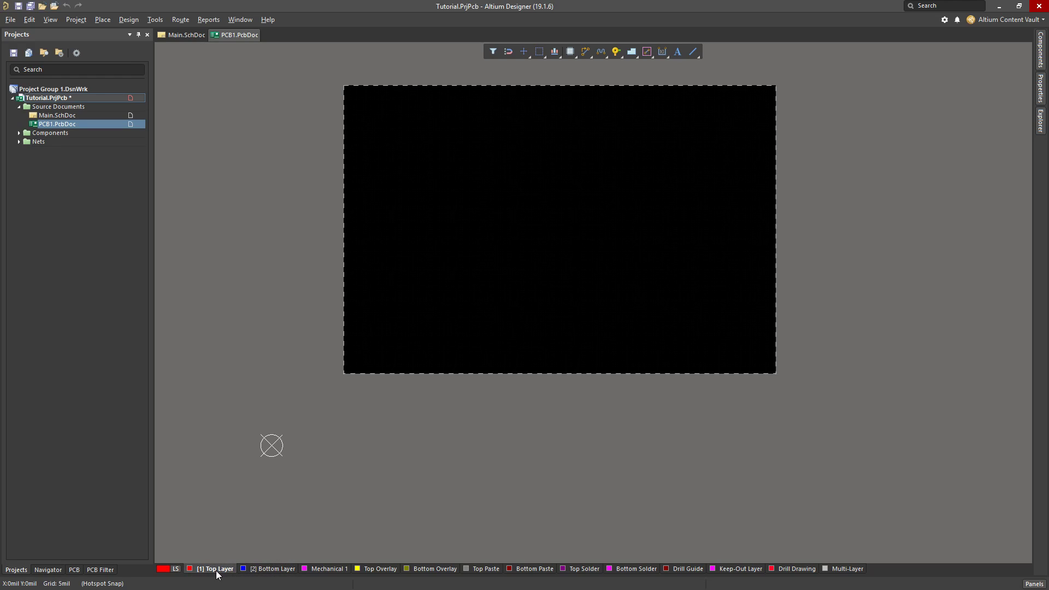
{"action": "left_click", "coordinate": [258, 571]}
{"action": "left_click", "coordinate": [226, 569]}
Activate the Top Overlay and Bottom Overlay layers in turn, leaving Top Overlay active
{"action": "left_click", "coordinate": [377, 569]}
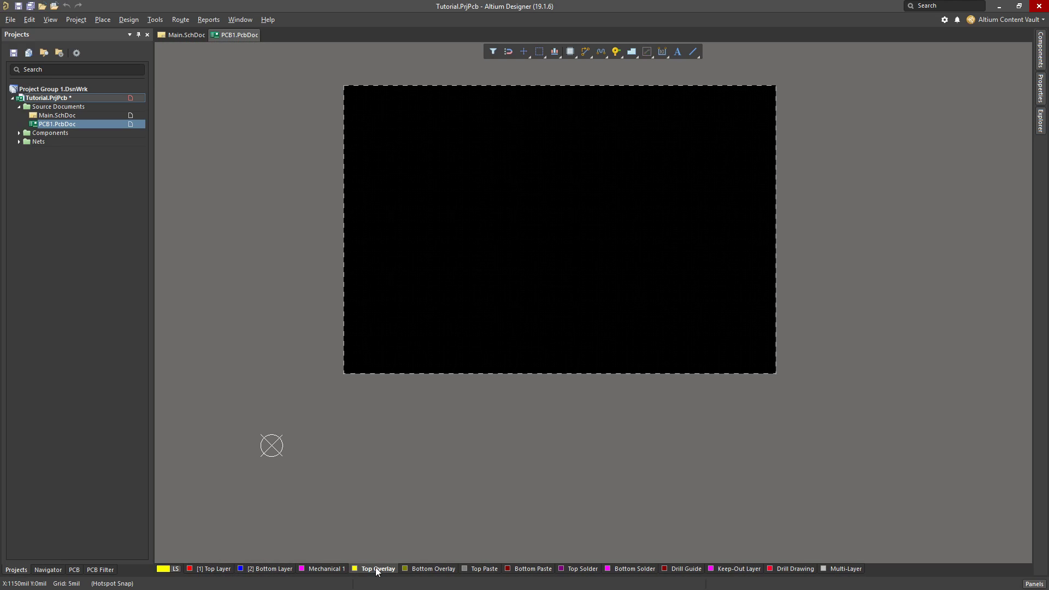
{"action": "left_click", "coordinate": [415, 568]}
{"action": "left_click", "coordinate": [375, 569]}
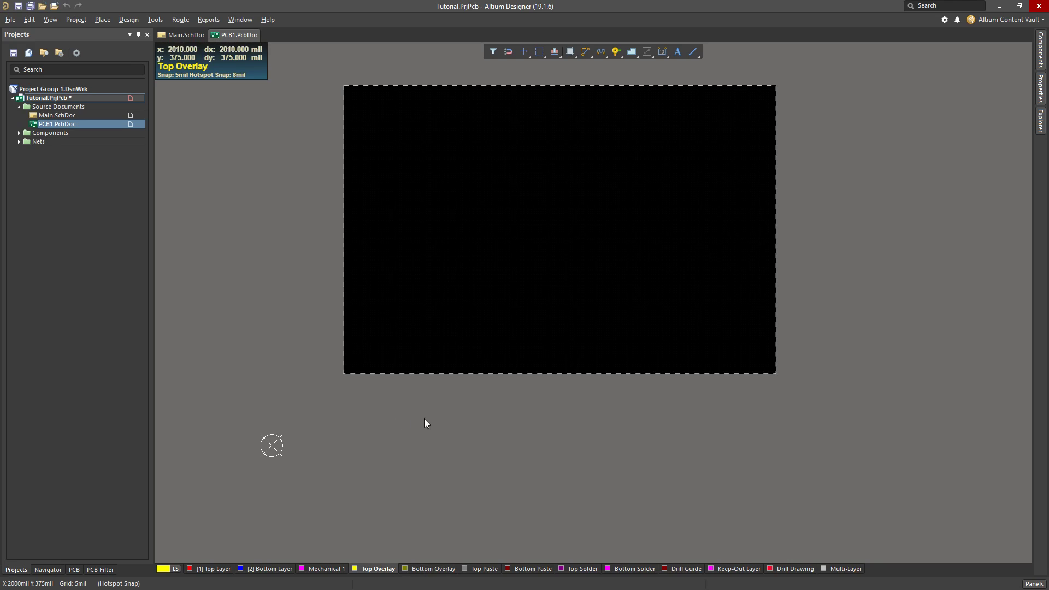
Toggle the PCB document's units to millimetres and back to mils
{"action": "right_click_drag", "start_coordinate": [635, 386], "coordinate": [617, 419]}
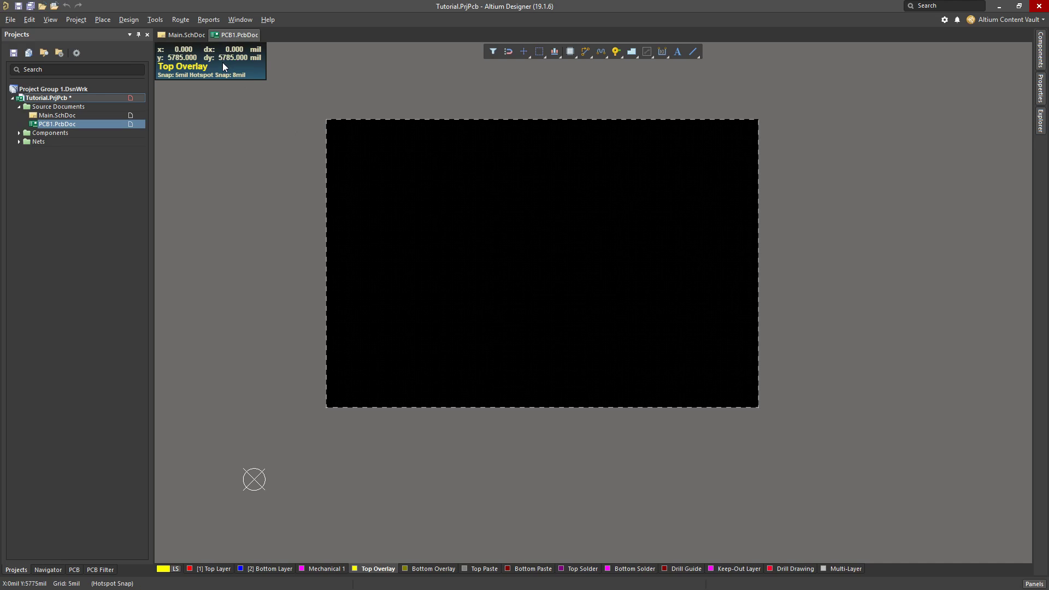
{"action": "left_click", "coordinate": [410, 188]}
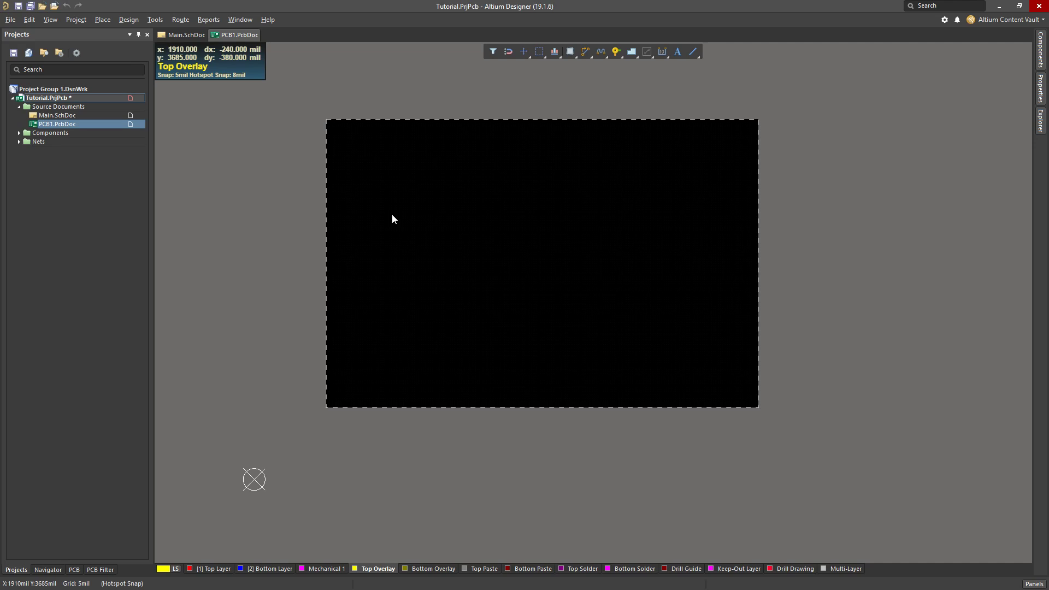
{"action": "key", "text": "q"}
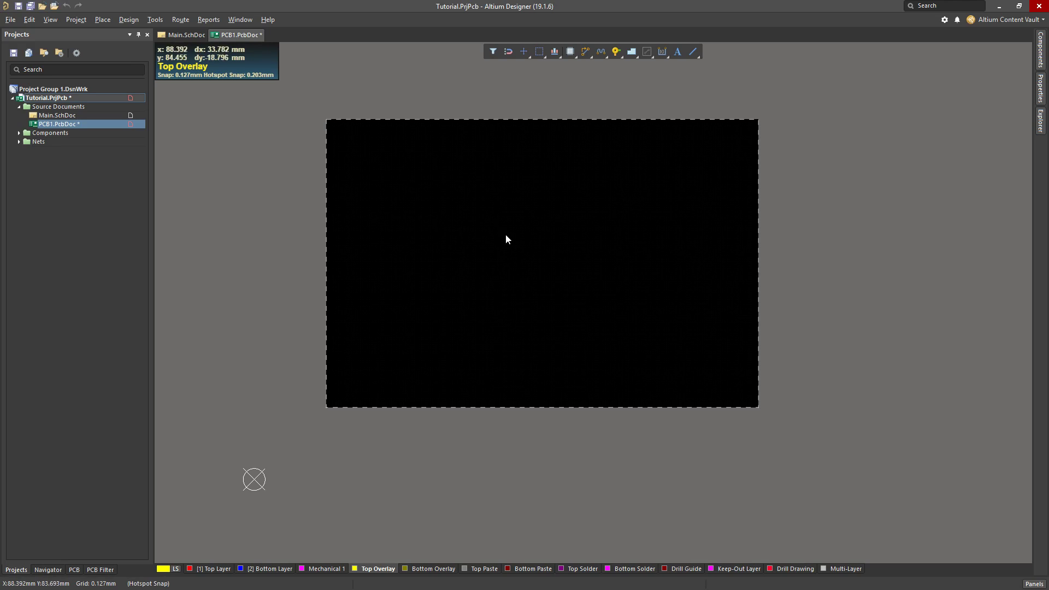
{"action": "key", "text": "q"}
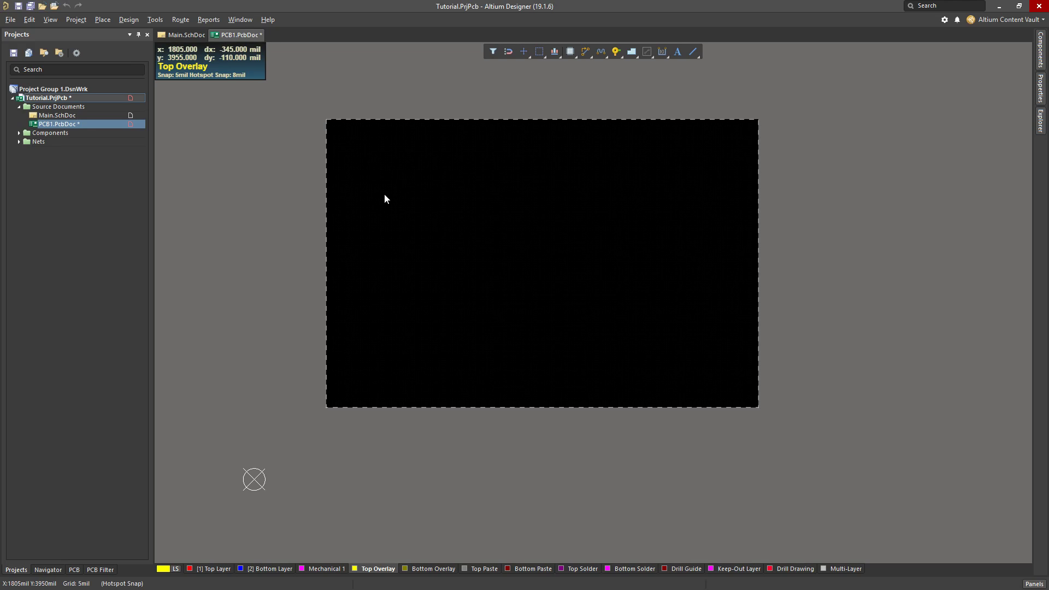
{"action": "left_click_drag", "start_coordinate": [271, 95], "coordinate": [806, 415]}
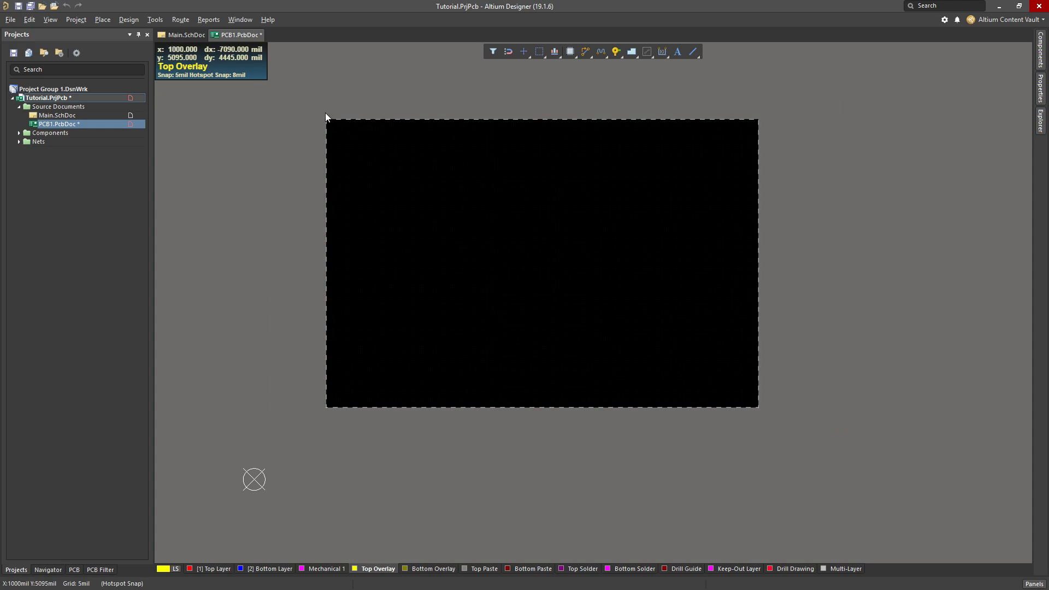
{"action": "left_click_drag", "start_coordinate": [311, 111], "coordinate": [808, 460]}
{"action": "scroll", "coordinate": [417, 239], "scroll_direction": "down", "scroll_amount": 1, "text": "ctrl"}
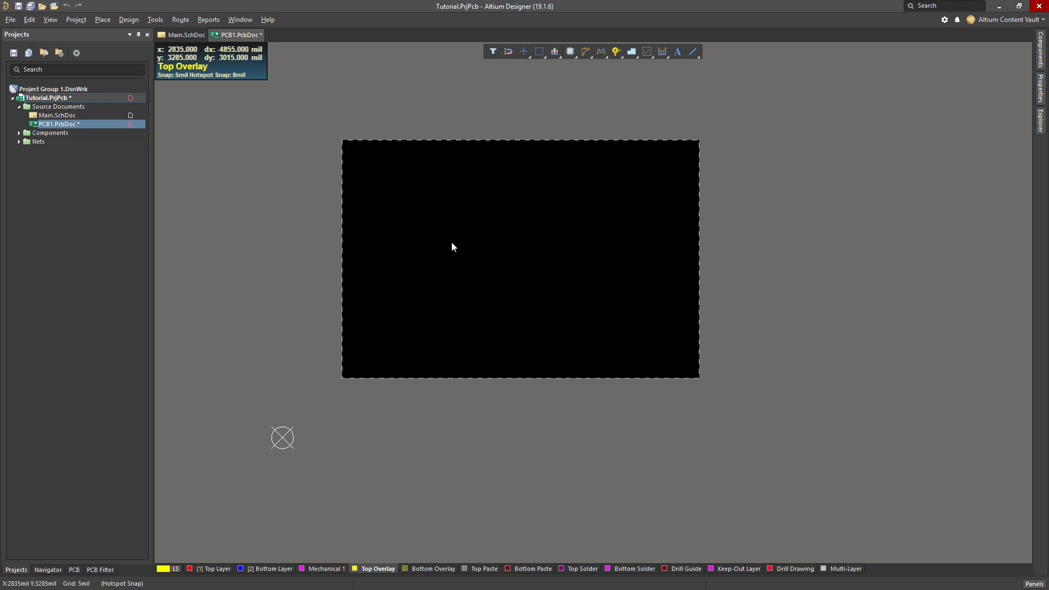
View the board in 3D, board planning and 2D layout modes, returning to the 3D view
{"action": "key", "text": "3"}
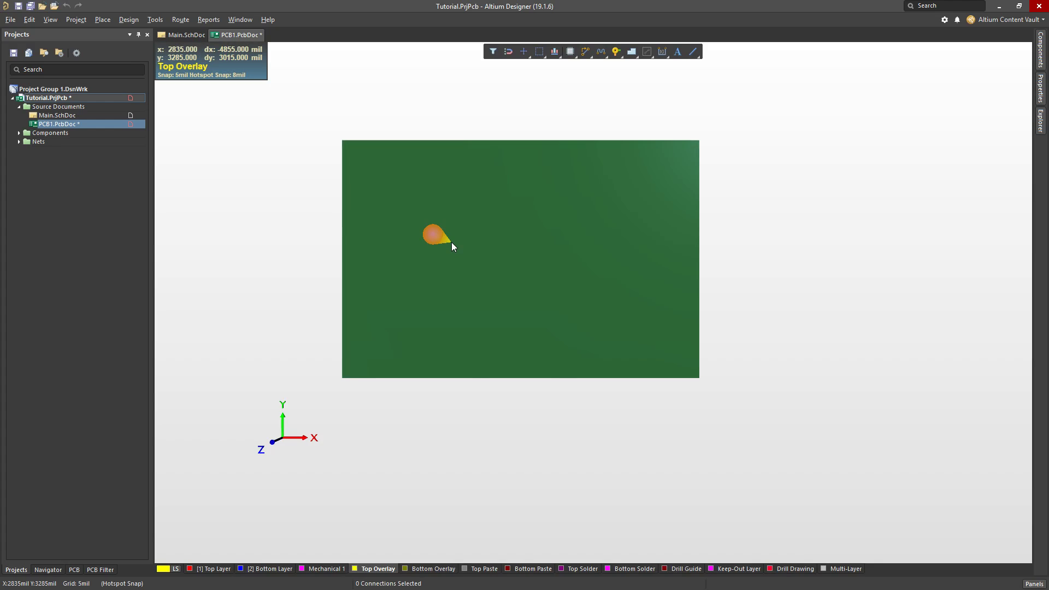
{"action": "key", "text": "1"}
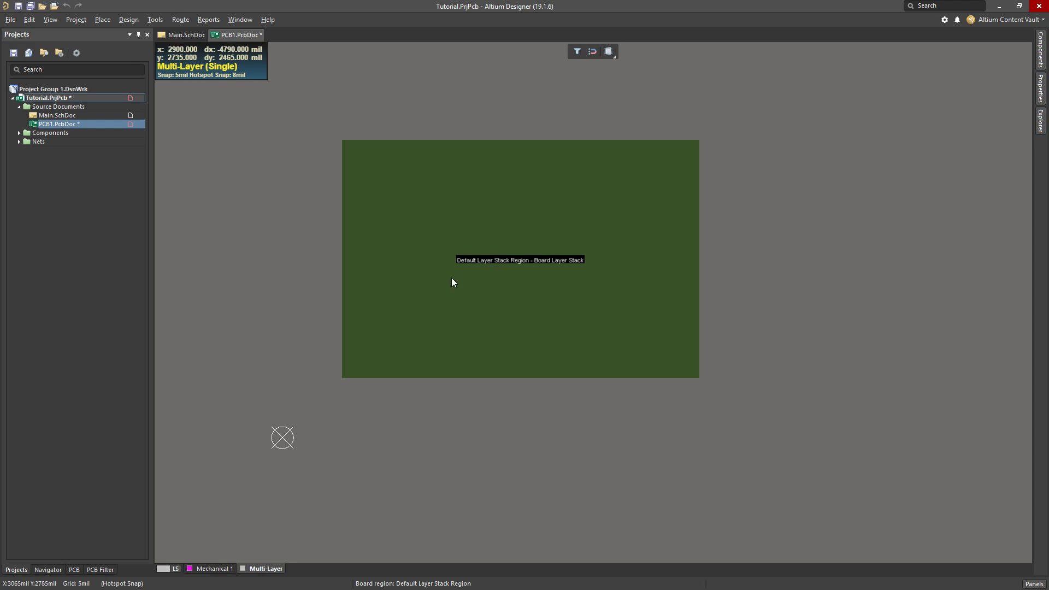
{"action": "key", "text": "2"}
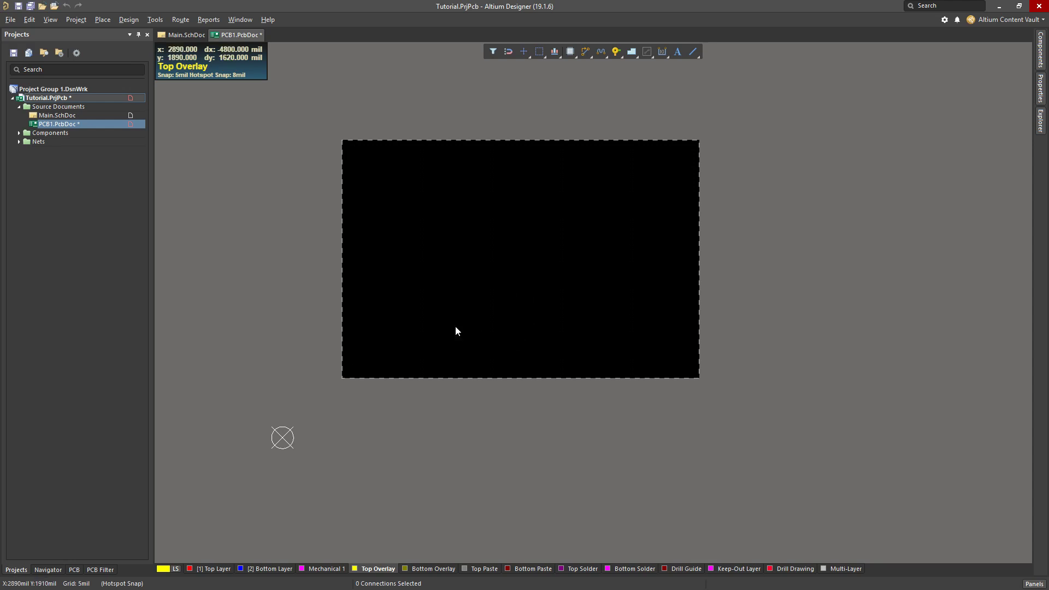
{"action": "key", "text": "3"}
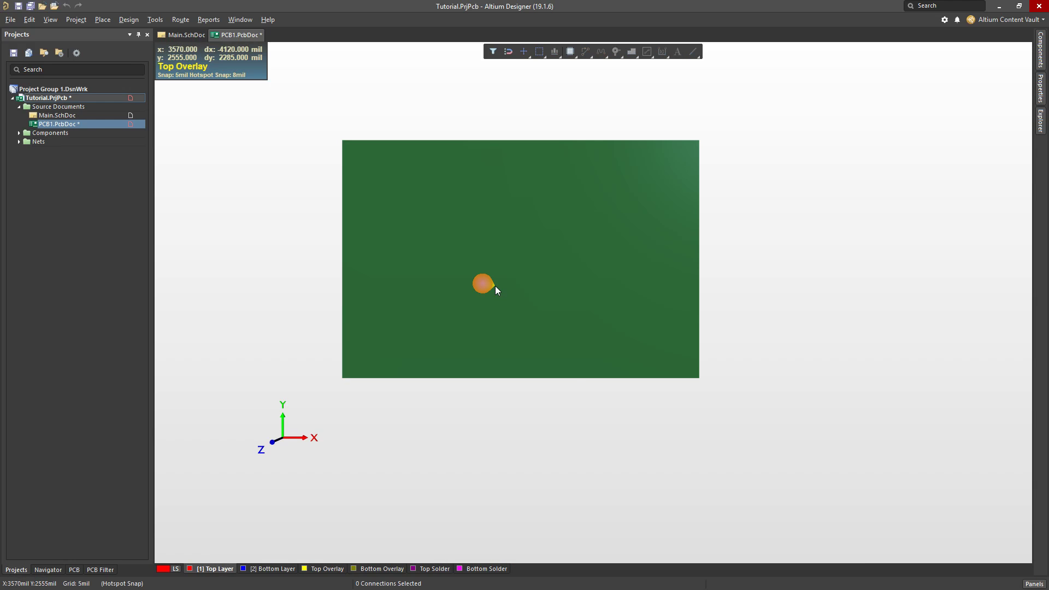
{"action": "right_click_drag", "start_coordinate": [495, 287], "coordinate": [608, 365], "text": "shift"}
Start Redefine Board Shape on the PCB in board planning mode
{"action": "key", "text": "1"}
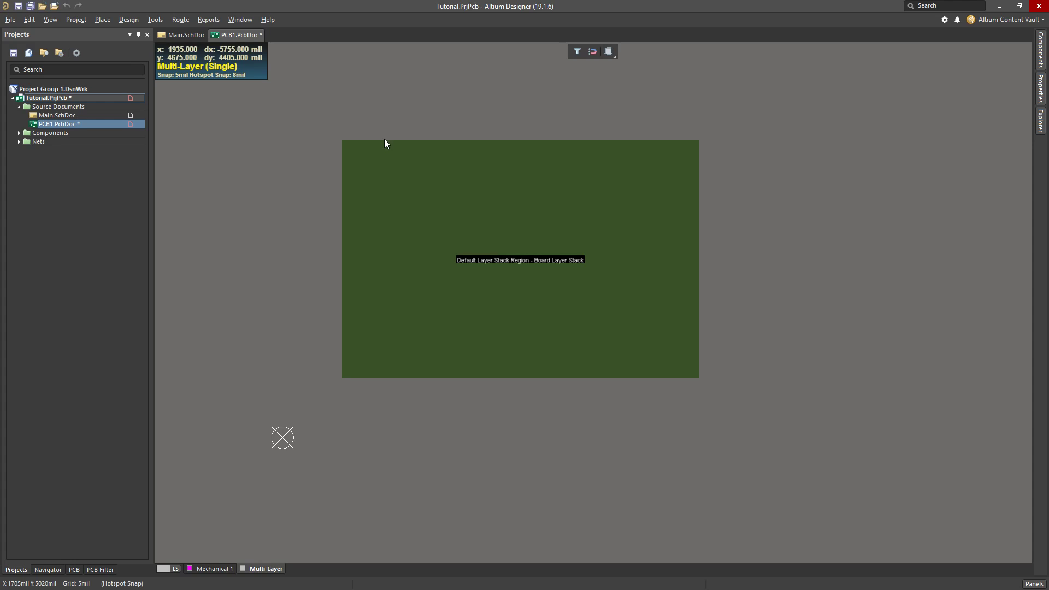
{"action": "left_click", "coordinate": [141, 23]}
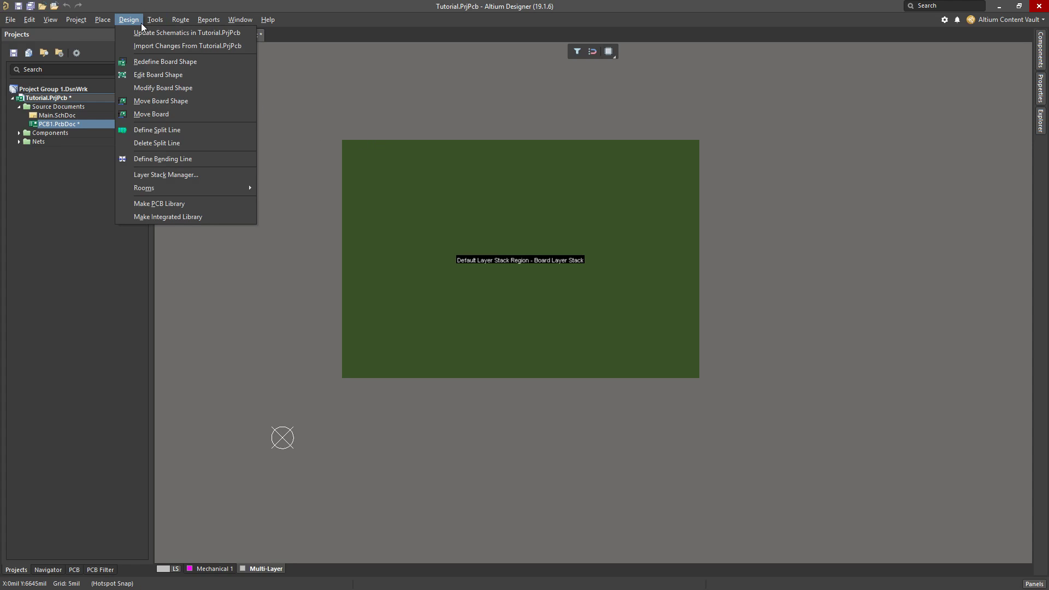
{"action": "left_click", "coordinate": [158, 61]}
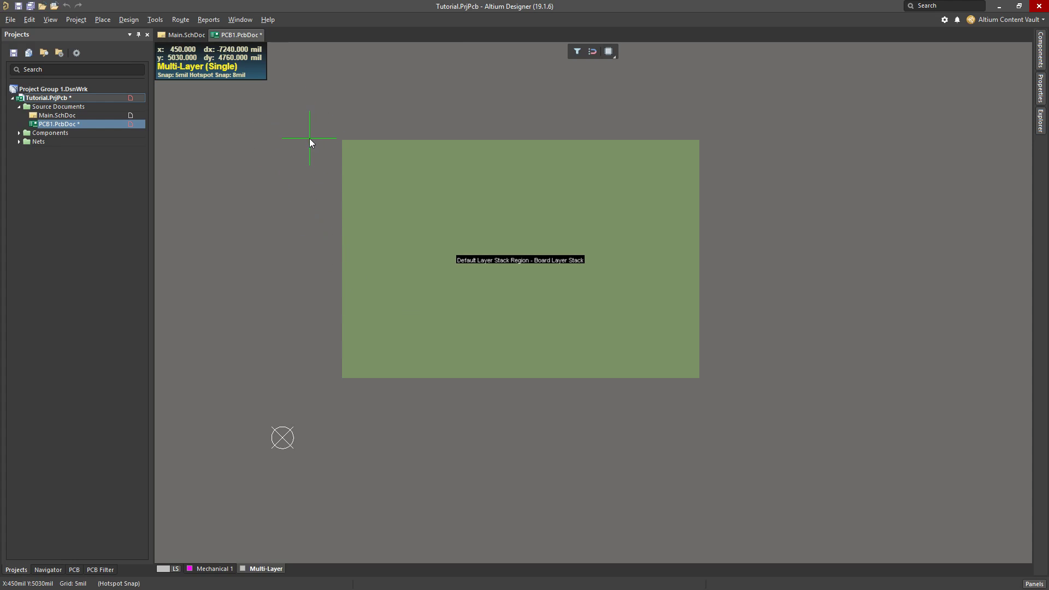
Switch the units to millimetres and set the global snap grid to 10 mm
{"action": "key", "text": "q"}
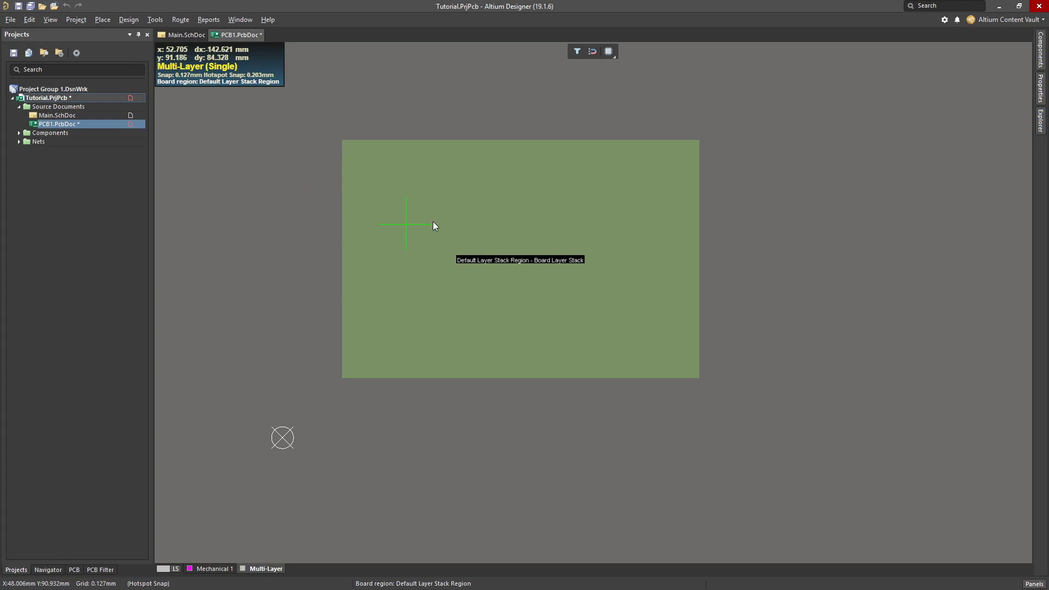
{"action": "key", "text": "g"}
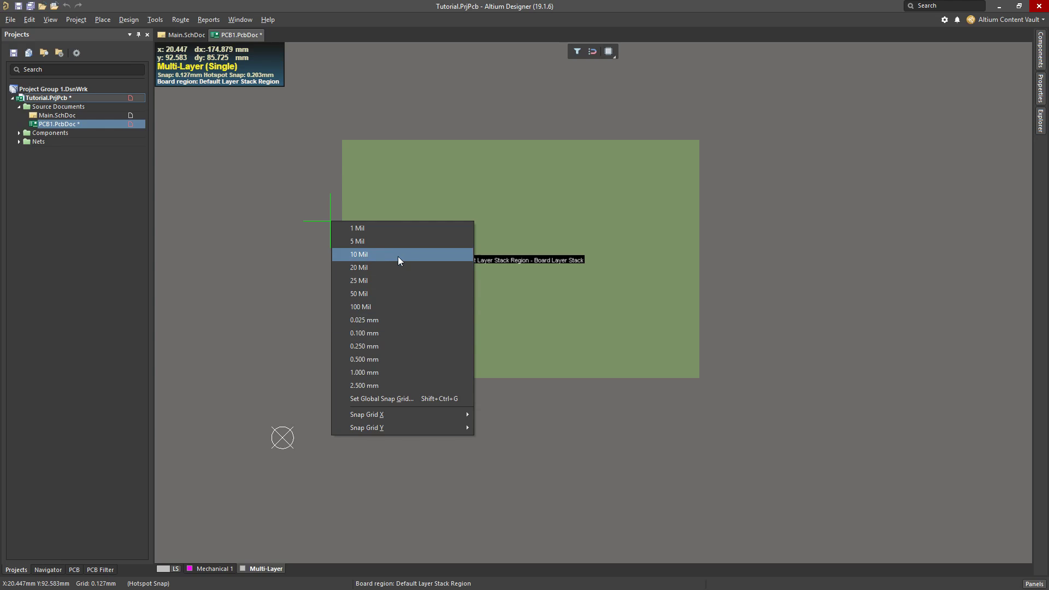
{"action": "left_click", "coordinate": [390, 403]}
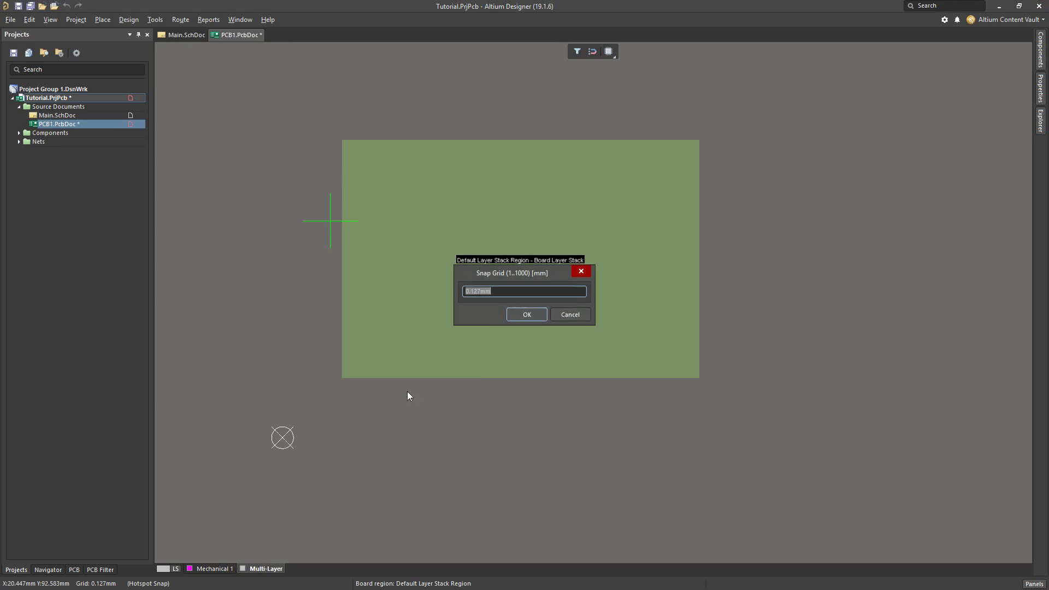
{"action": "type", "text": "10mm"}
{"action": "key", "text": "Return"}
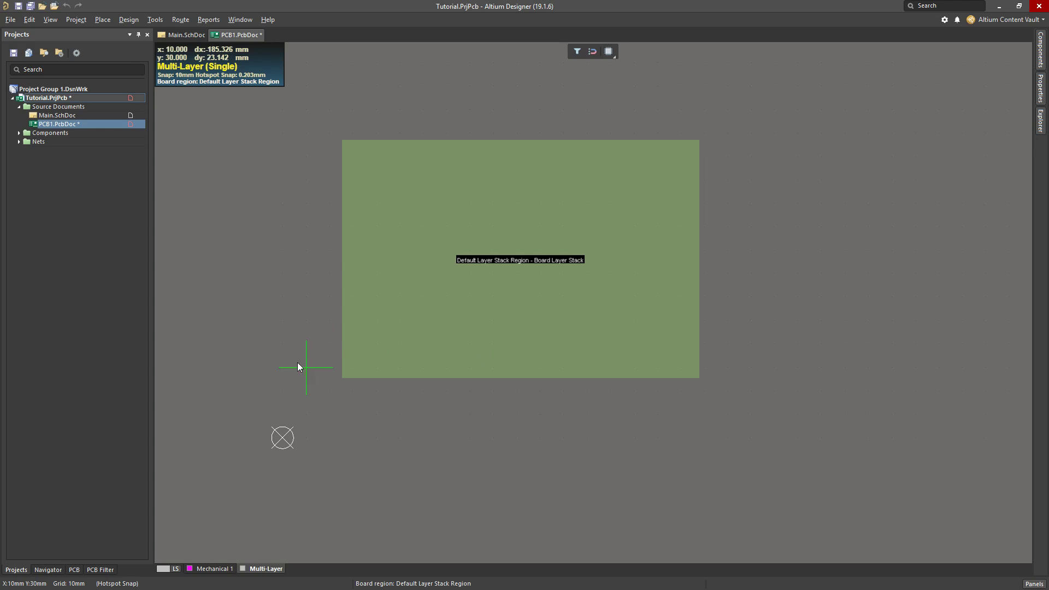
Outline the new board shape as a 30 by 30 mm square with its lower-left corner at the origin
{"action": "left_click", "coordinate": [282, 438]}
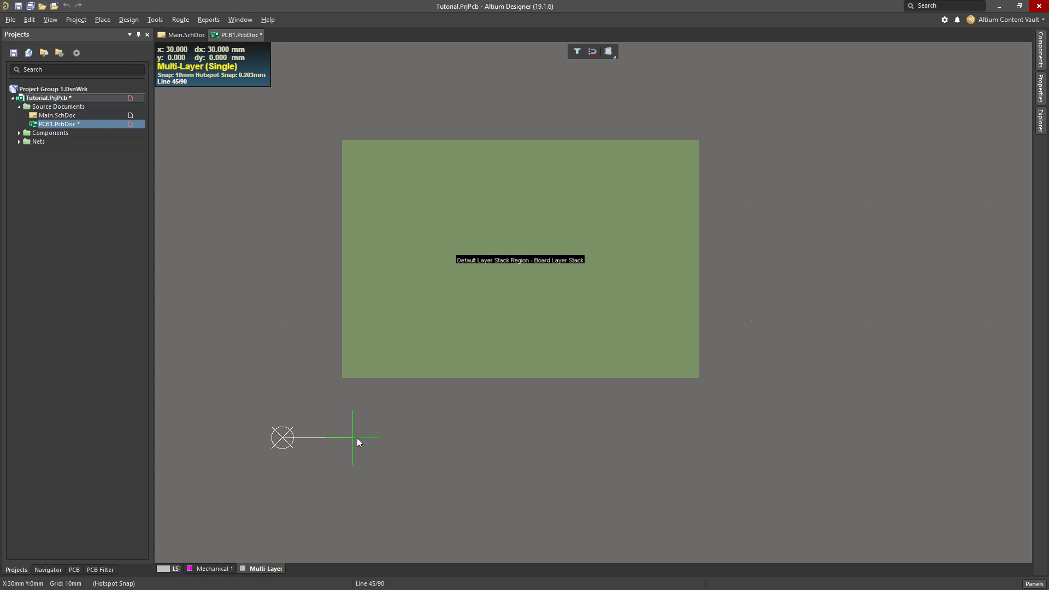
{"action": "left_click", "coordinate": [356, 437]}
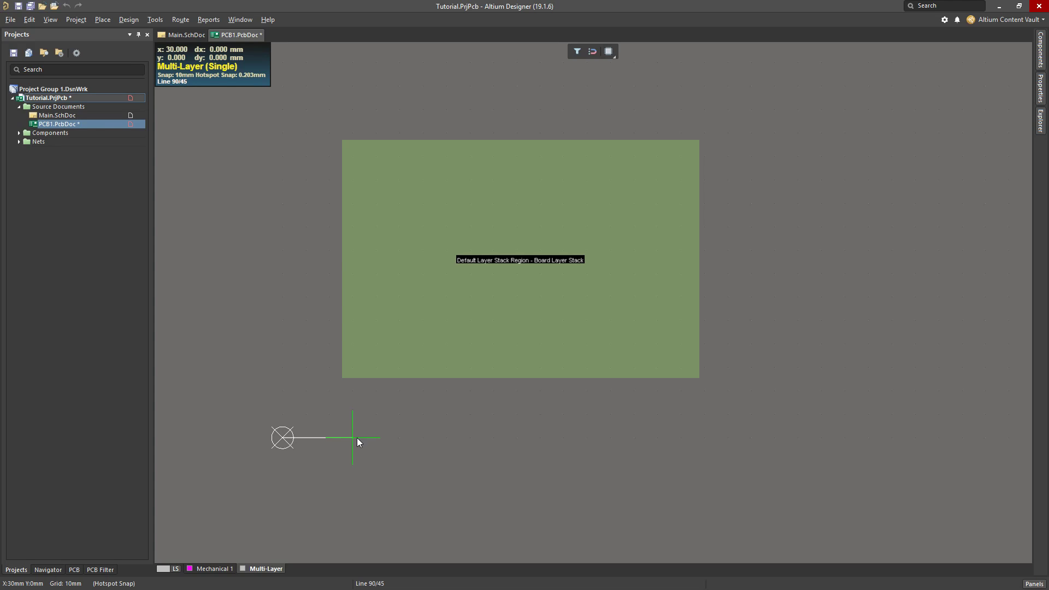
{"action": "left_click", "coordinate": [354, 362]}
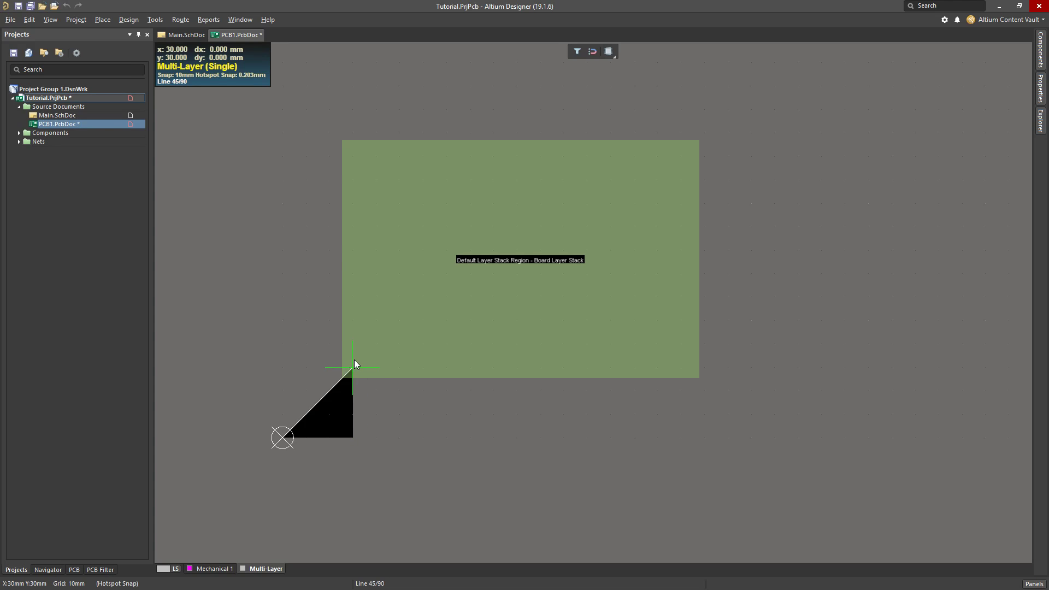
{"action": "left_click", "coordinate": [280, 368]}
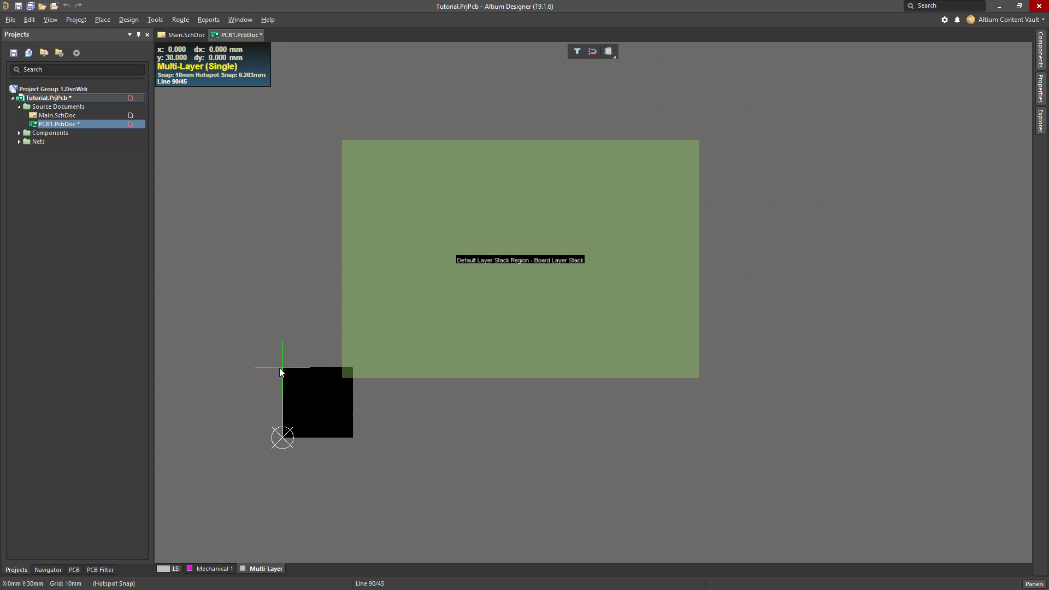
{"action": "left_click", "coordinate": [288, 443]}
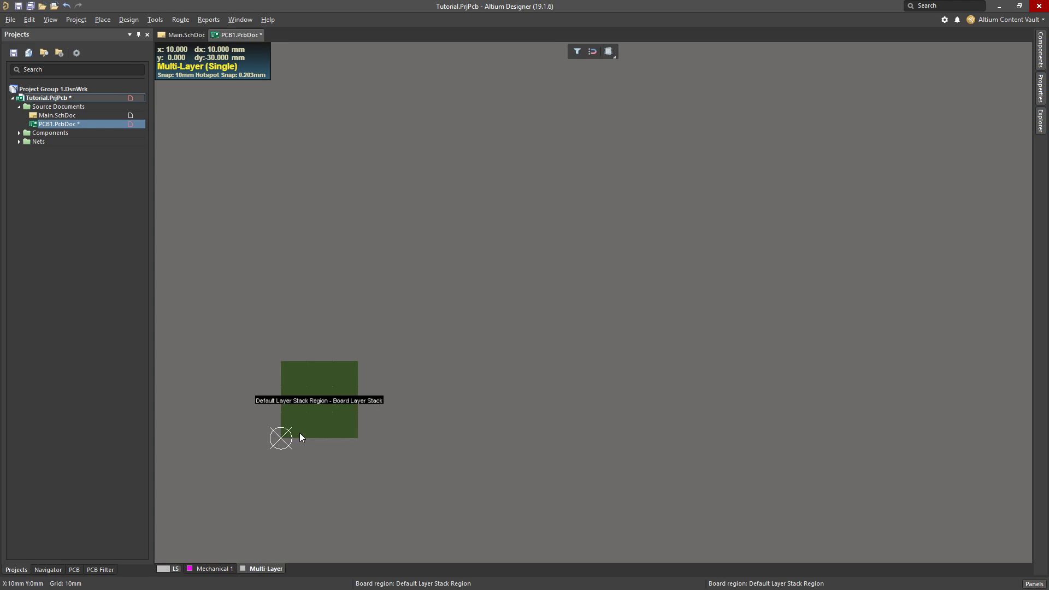
Return the redefined board to 2D layout mode and save the PCB document
{"action": "scroll", "coordinate": [299, 434], "scroll_direction": "up", "scroll_amount": 4, "text": "ctrl"}
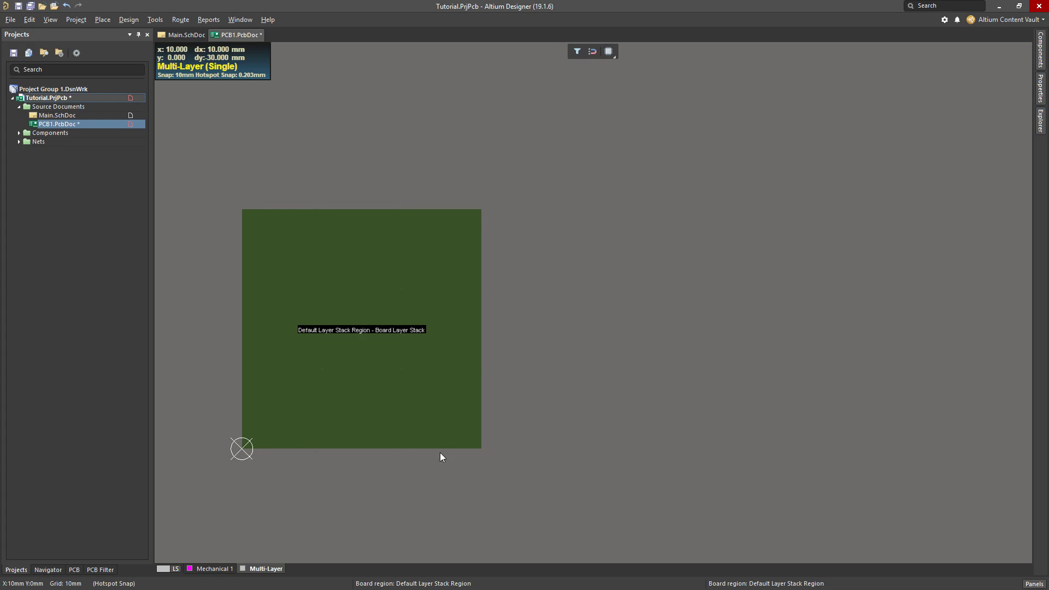
{"action": "scroll", "coordinate": [279, 391], "scroll_direction": "down", "scroll_amount": 2, "text": "ctrl"}
{"action": "right_click_drag", "start_coordinate": [283, 487], "coordinate": [417, 416]}
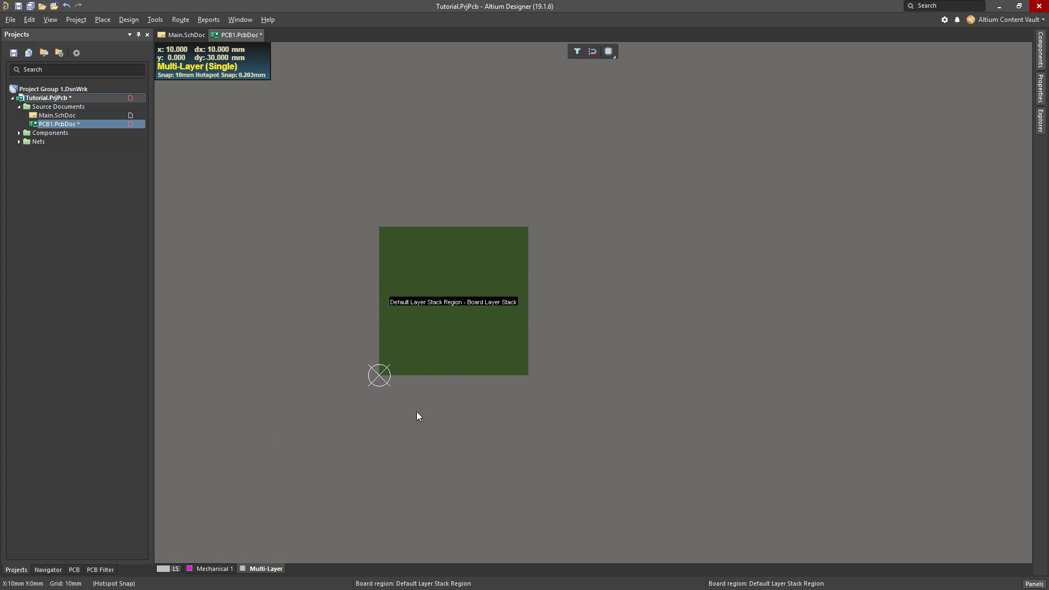
{"action": "scroll", "coordinate": [415, 391], "scroll_direction": "up", "scroll_amount": 2, "text": "ctrl"}
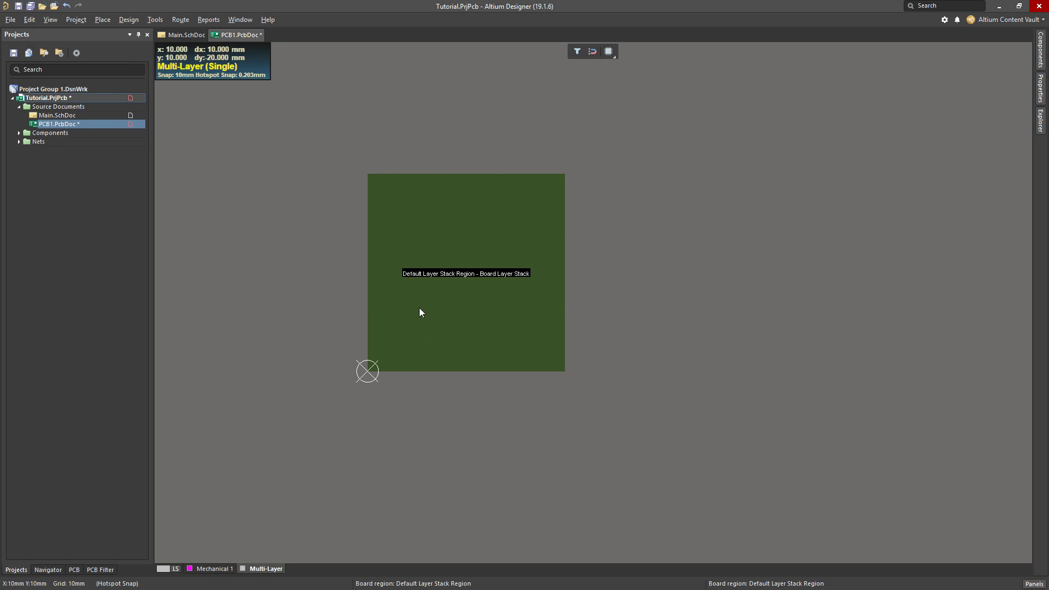
{"action": "key", "text": "2"}
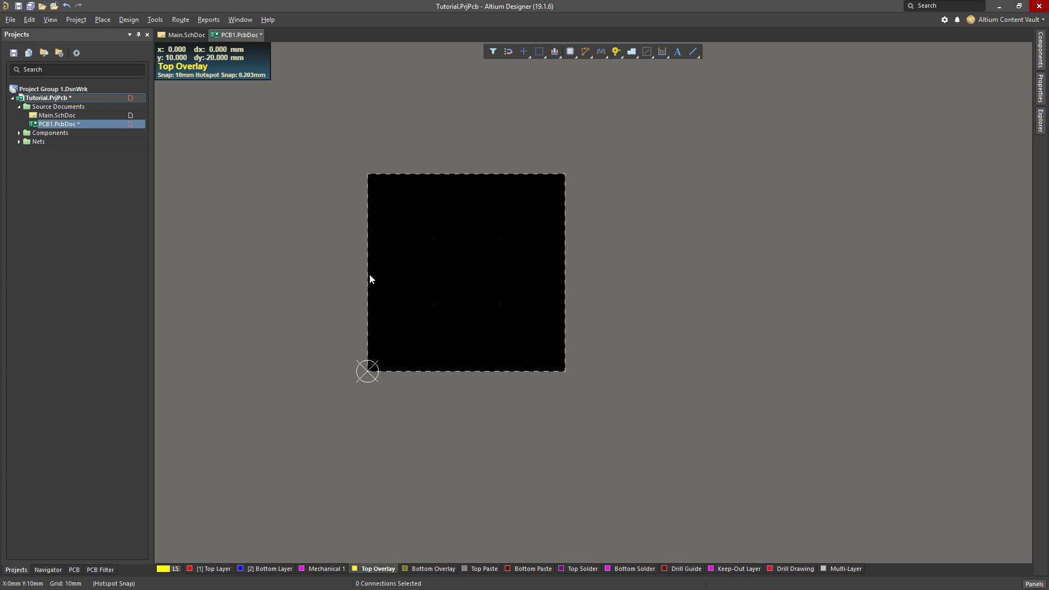
{"action": "scroll", "coordinate": [412, 296], "scroll_direction": "up", "scroll_amount": 2, "text": "ctrl"}
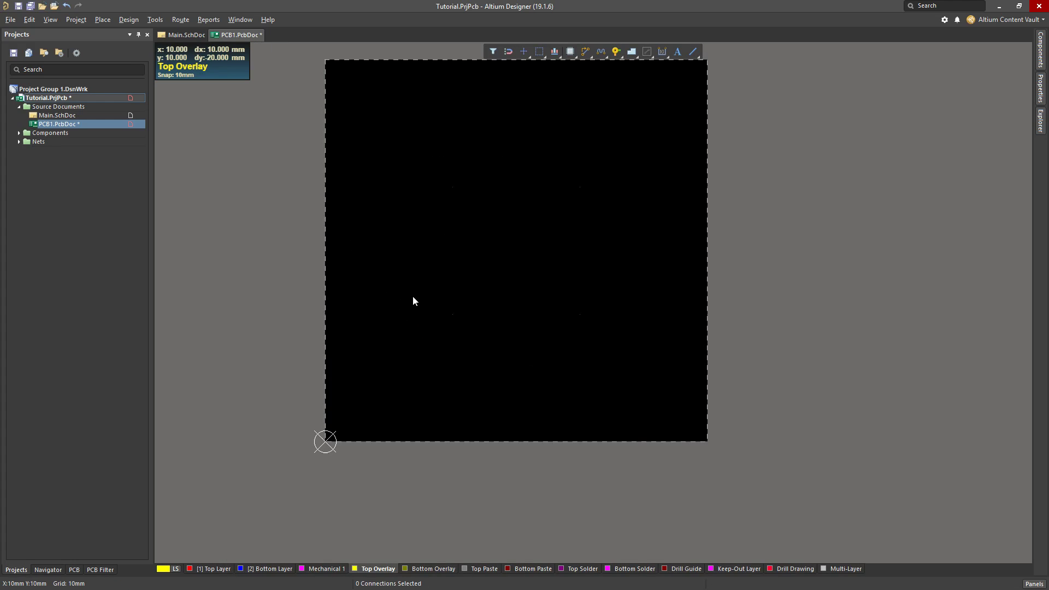
{"action": "scroll", "coordinate": [412, 296], "scroll_direction": "down", "scroll_amount": 2, "text": "ctrl"}
{"action": "scroll", "coordinate": [412, 296], "scroll_direction": "up", "scroll_amount": 1, "text": "ctrl"}
{"action": "right_click_drag", "start_coordinate": [487, 254], "coordinate": [450, 295]}
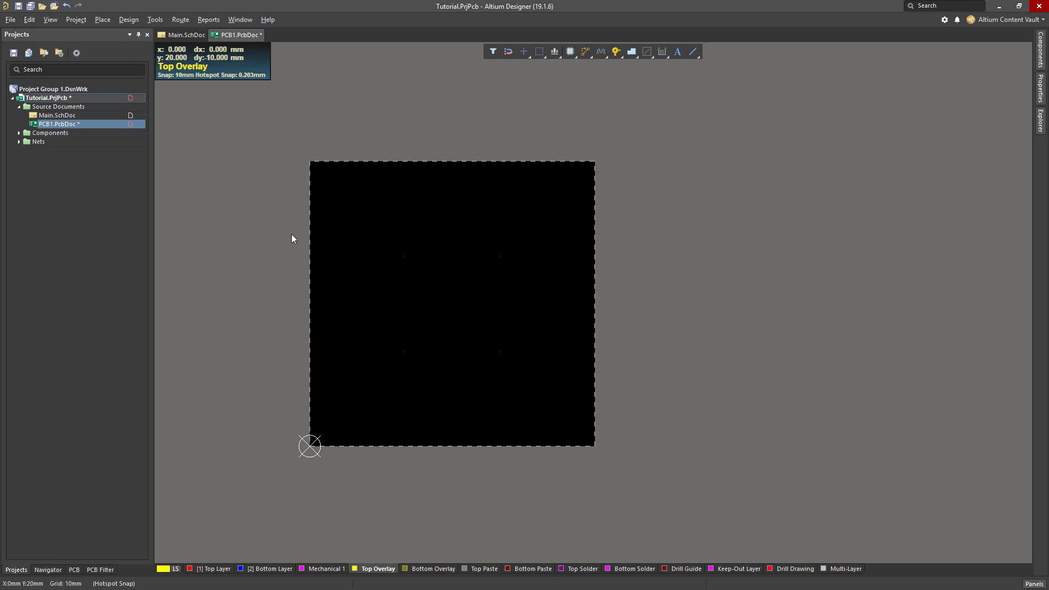
{"action": "key", "text": "ctrl+s"}
{"action": "left_click", "coordinate": [906, 531]}
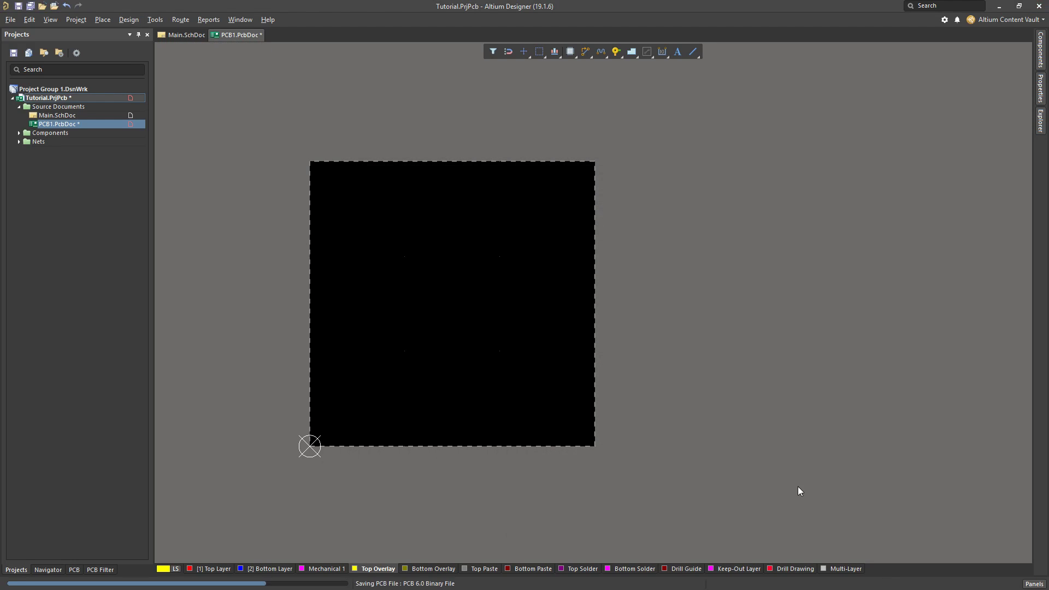
Import the schematic changes from Tutorial.PrjPcb into the PCB by executing all changes in the Engineering Change Order
{"action": "left_click", "coordinate": [153, 20]}
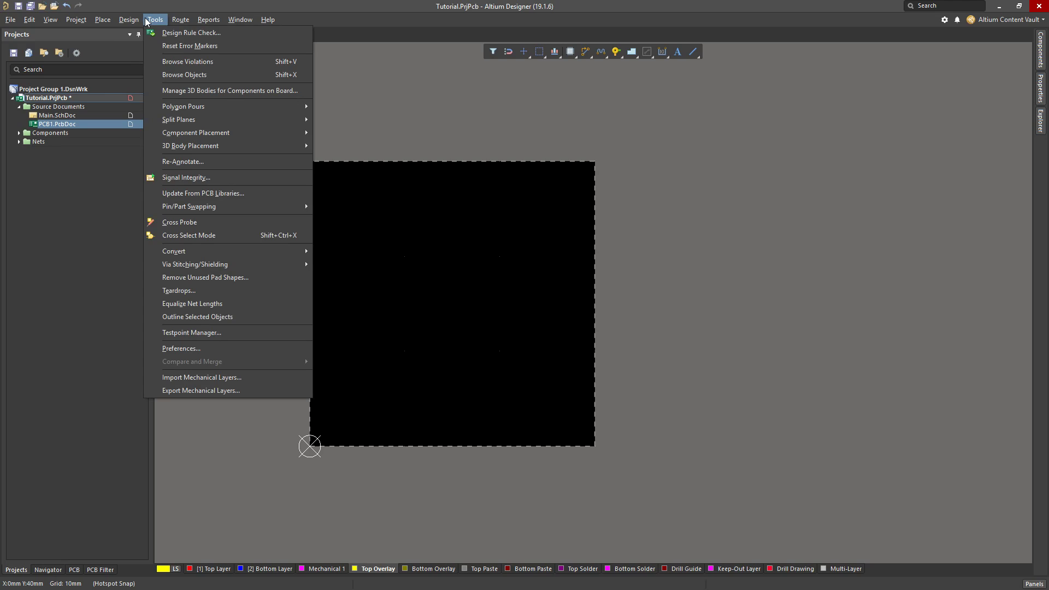
{"action": "mouse_move", "coordinate": [130, 19]}
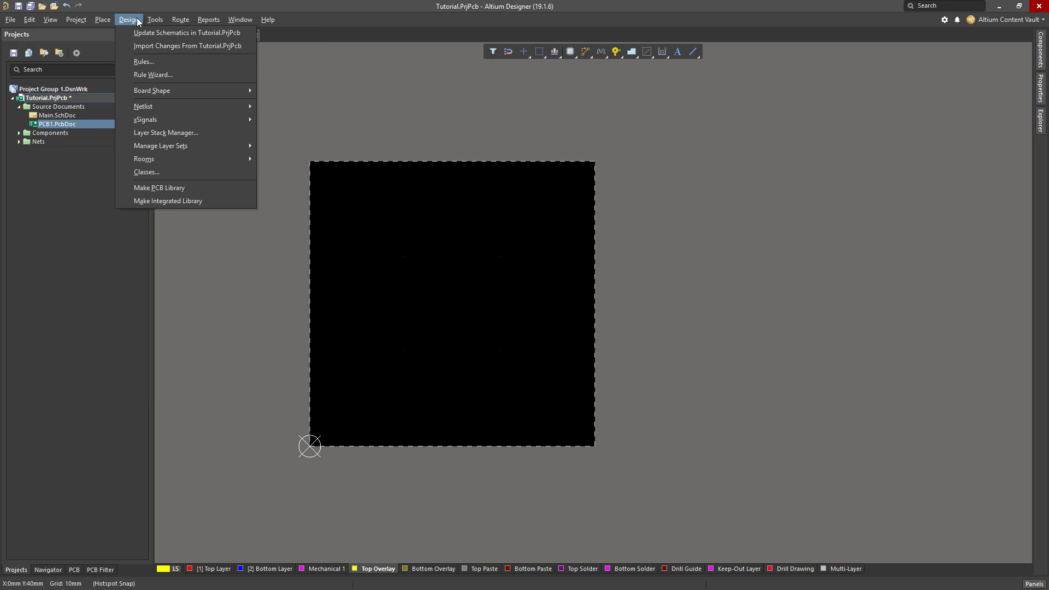
{"action": "left_click", "coordinate": [159, 46]}
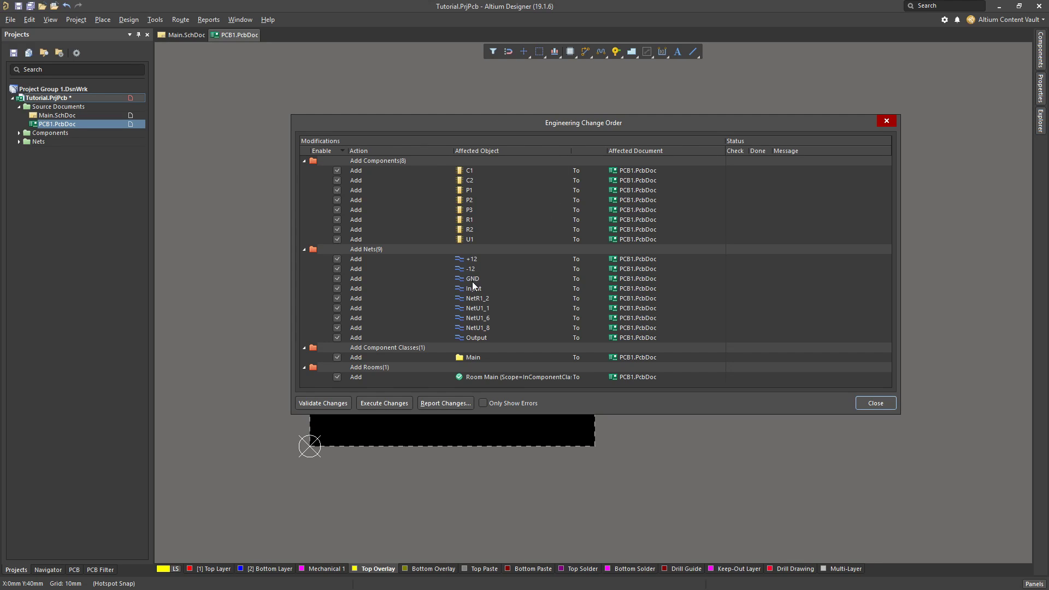
{"action": "left_click_drag", "start_coordinate": [526, 126], "coordinate": [521, 160]}
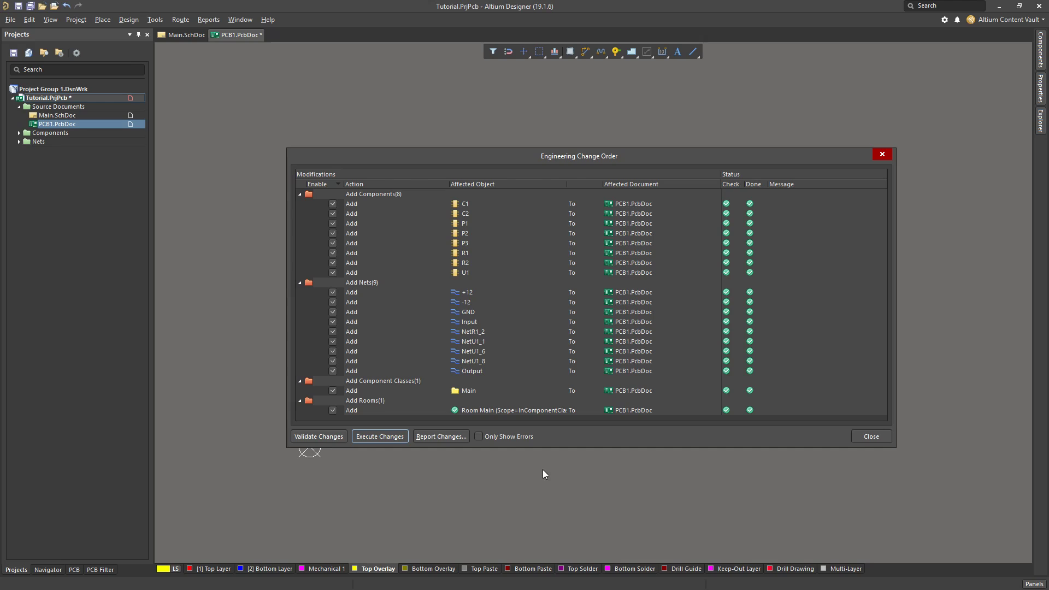
{"action": "left_click", "coordinate": [870, 436]}
{"action": "scroll", "coordinate": [824, 407], "scroll_direction": "down", "scroll_amount": 2, "text": "ctrl"}
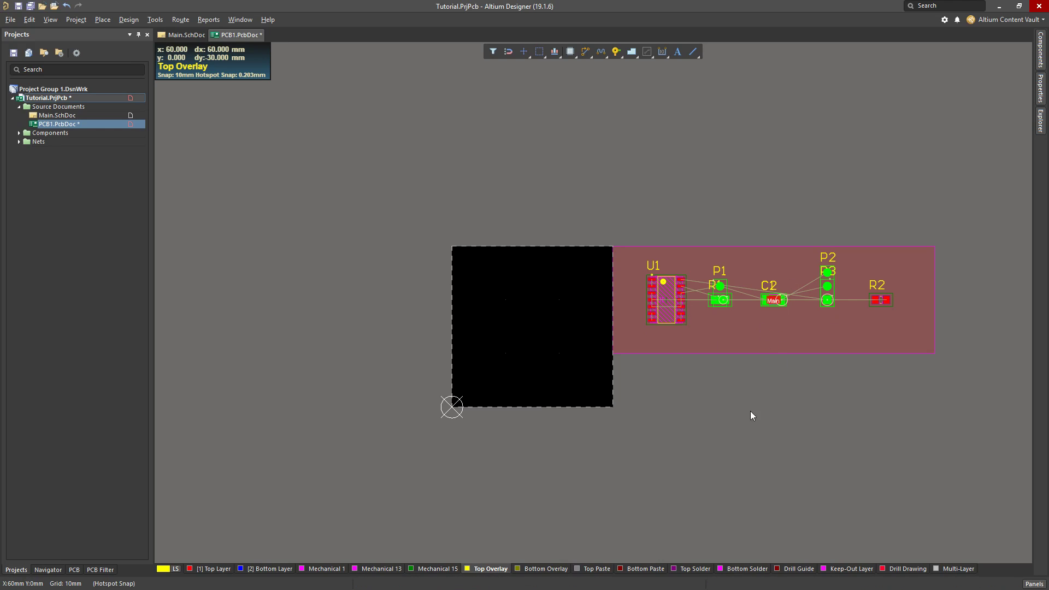
{"action": "scroll", "coordinate": [756, 330], "scroll_direction": "up", "scroll_amount": 1, "text": "ctrl"}
{"action": "left_click_drag", "start_coordinate": [781, 345], "coordinate": [779, 293]}
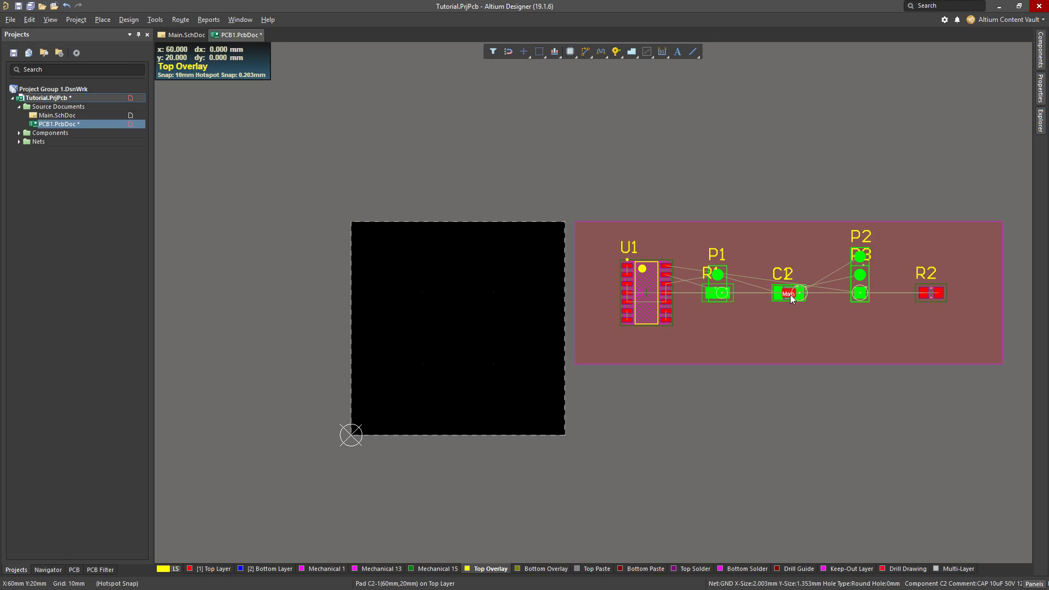
Move the Main room with its components onto the board, aligned with the board's upper-left corner
{"action": "left_click", "coordinate": [80, 116]}
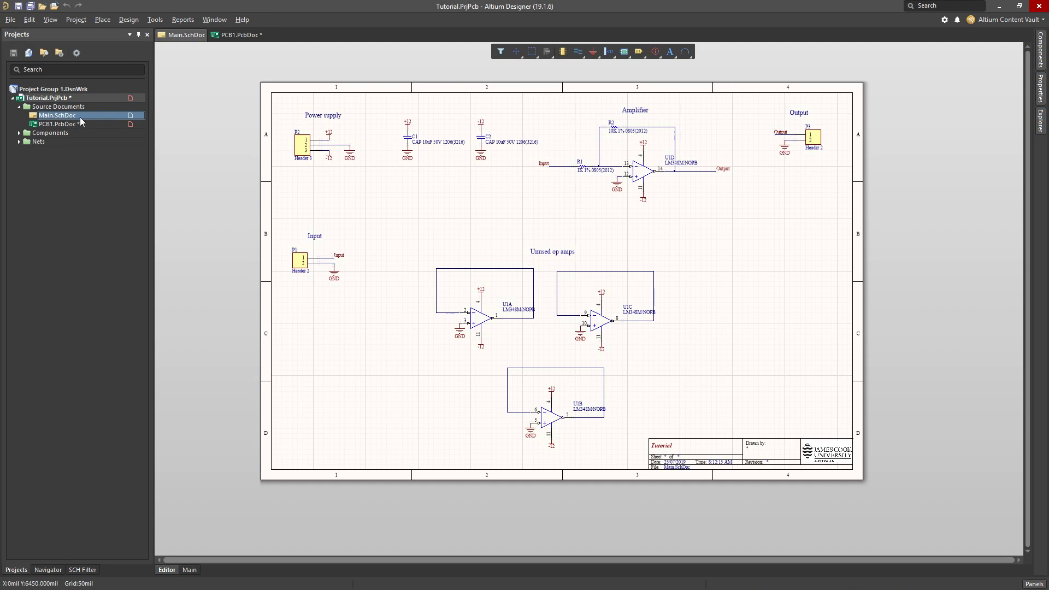
{"action": "left_click", "coordinate": [73, 125]}
{"action": "left_click", "coordinate": [861, 355]}
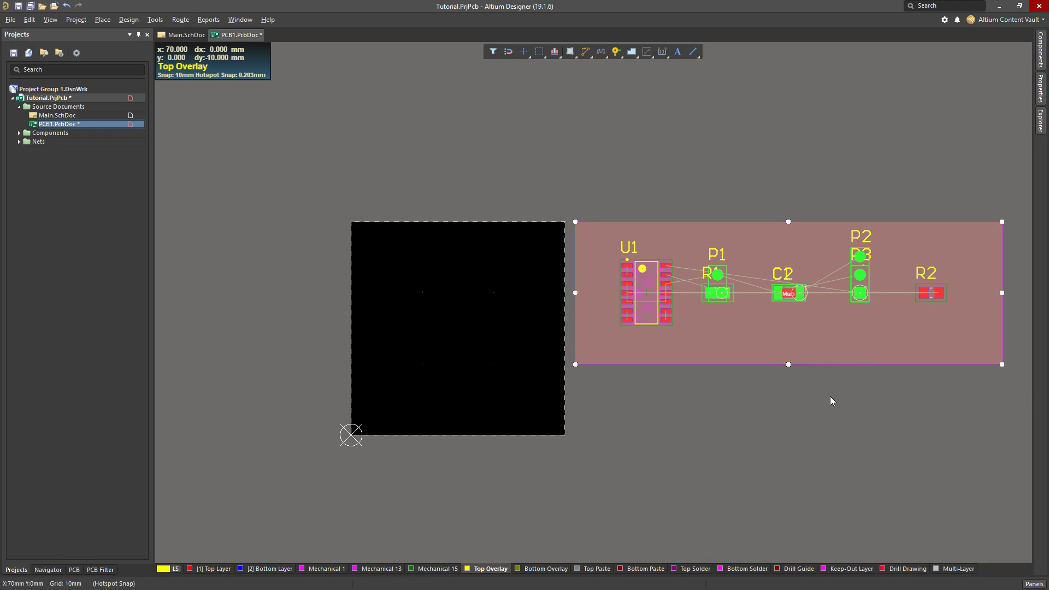
{"action": "left_click_drag", "start_coordinate": [841, 336], "coordinate": [857, 322]}
{"action": "left_click_drag", "start_coordinate": [849, 363], "coordinate": [635, 293]}
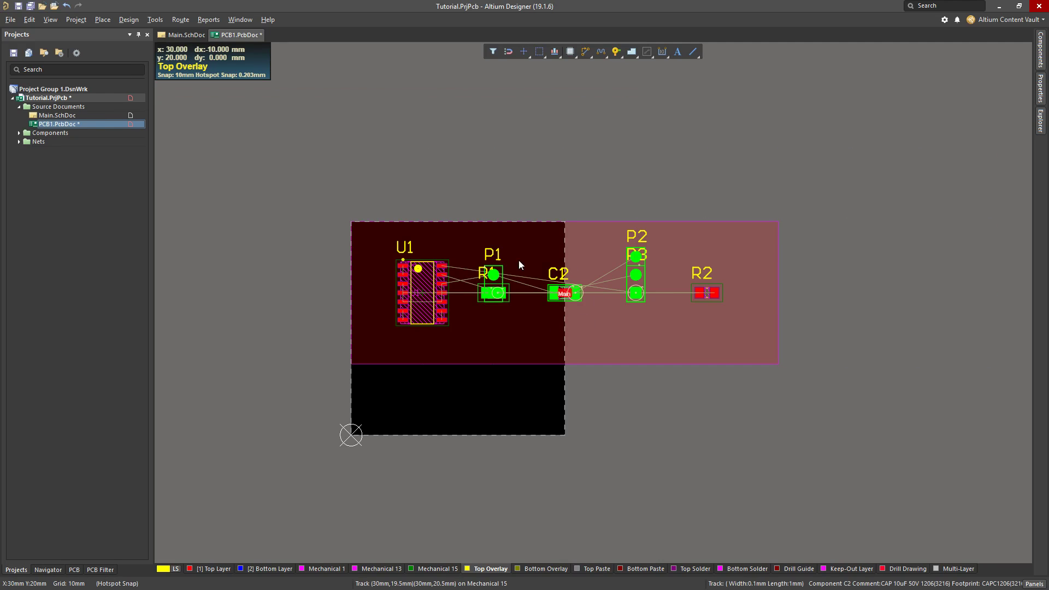
{"action": "left_click", "coordinate": [595, 241]}
{"action": "left_click", "coordinate": [604, 182]}
Resize the Main room from its lower-right corner to match the 30 by 30 mm board outline
{"action": "left_click", "coordinate": [721, 352]}
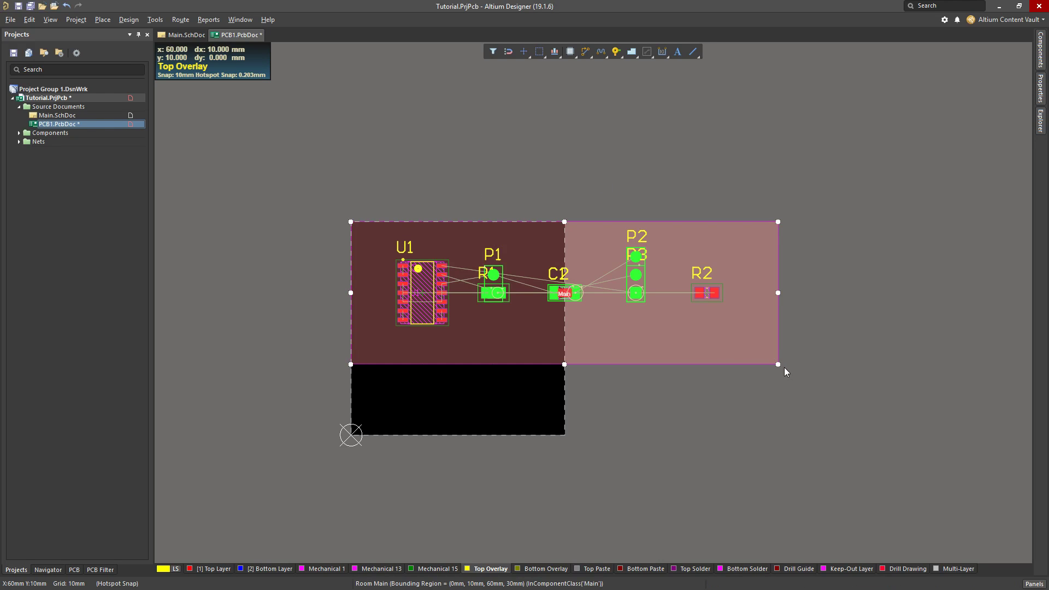
{"action": "left_click_drag", "start_coordinate": [781, 365], "coordinate": [568, 419]}
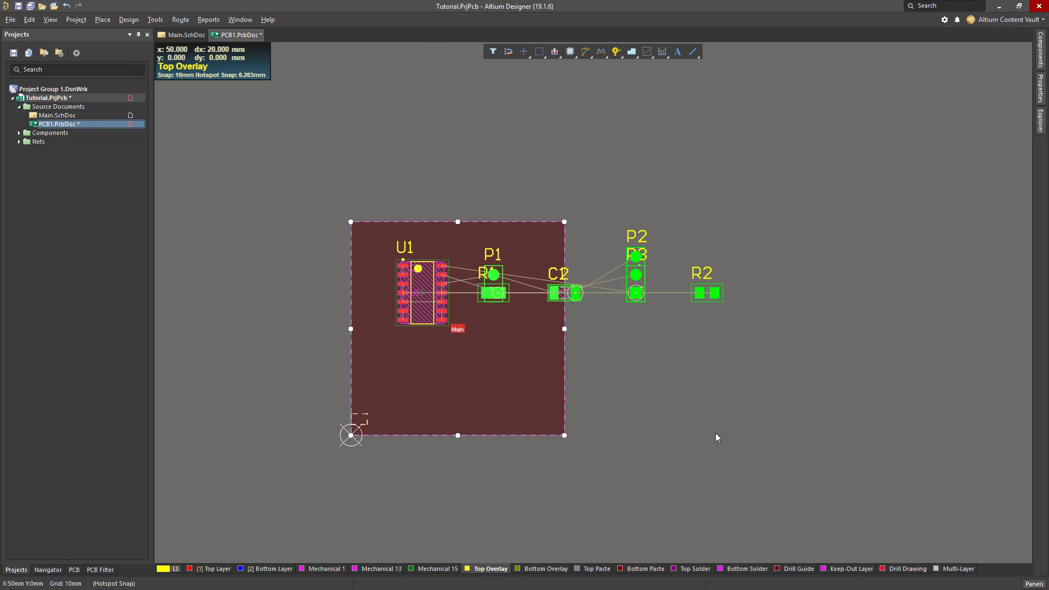
{"action": "left_click", "coordinate": [621, 407]}
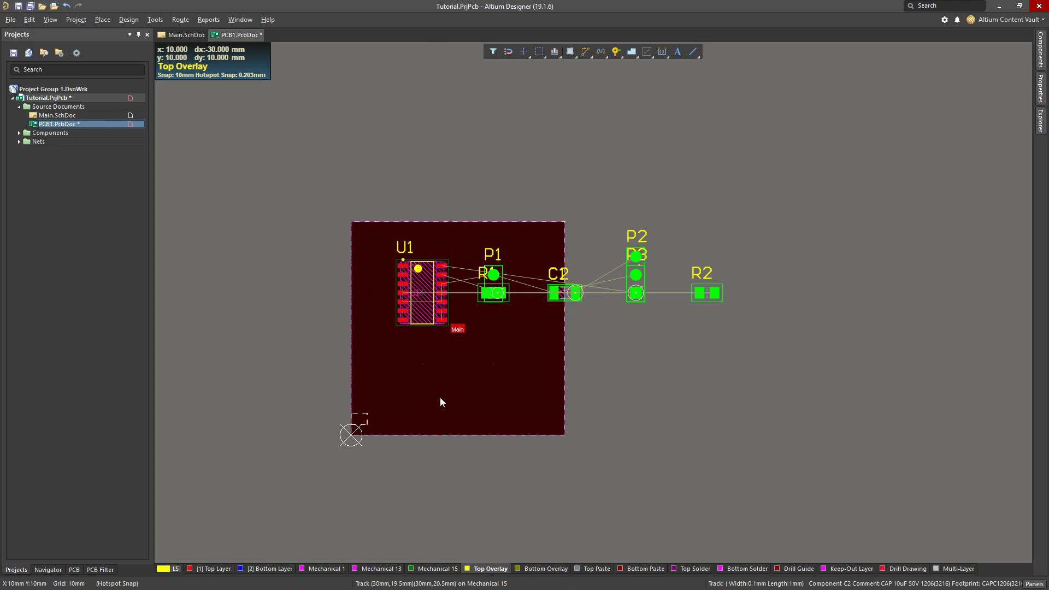
Try deleting the Main room from the board and undo the deletion
{"action": "scroll", "coordinate": [399, 394], "scroll_direction": "up", "scroll_amount": 3, "text": "ctrl"}
{"action": "scroll", "coordinate": [399, 394], "scroll_direction": "down", "scroll_amount": 1, "text": "ctrl"}
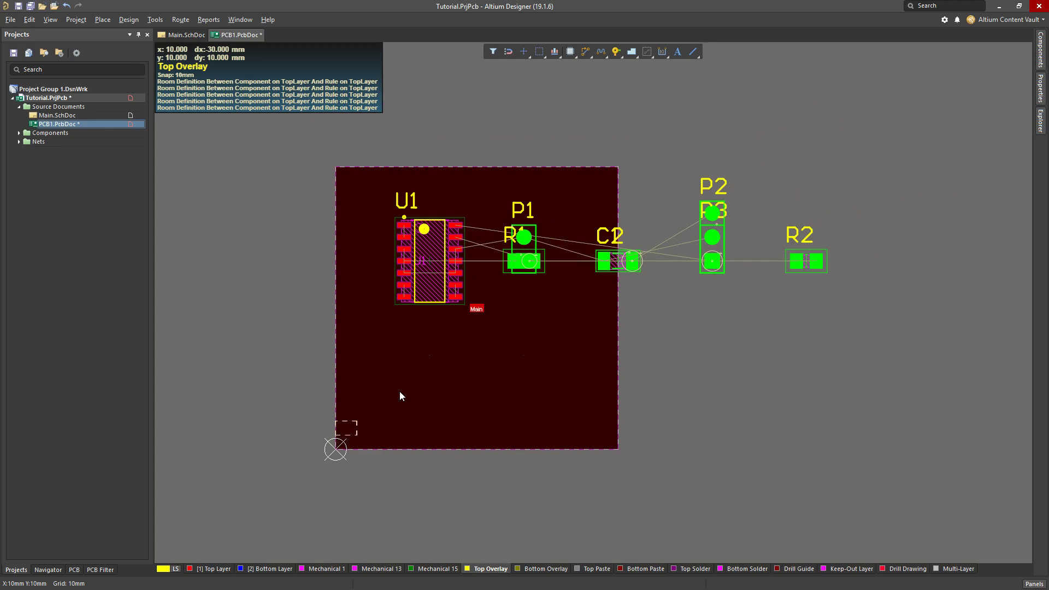
{"action": "left_click", "coordinate": [484, 362]}
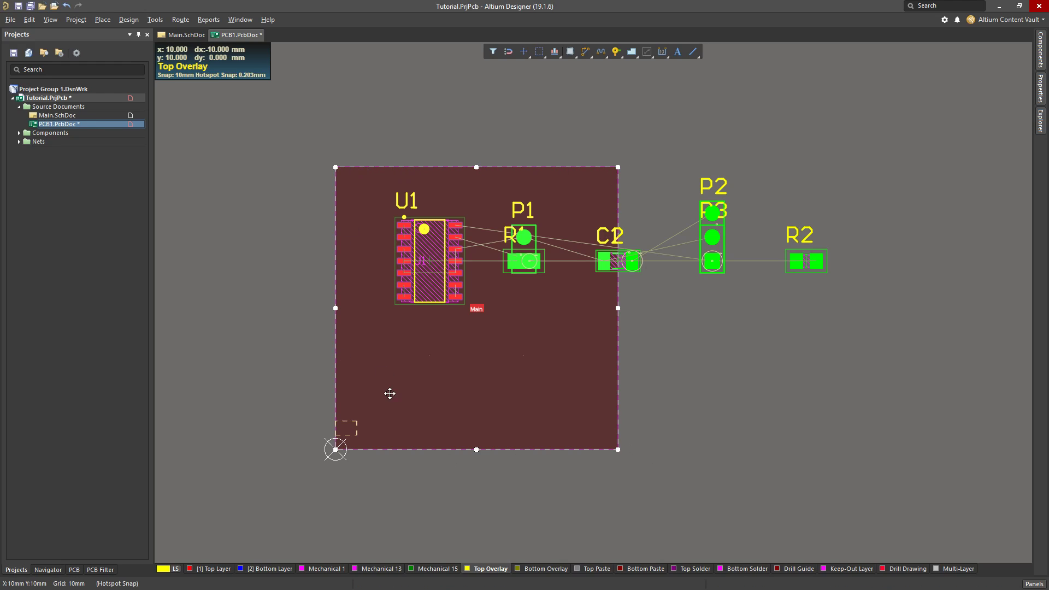
{"action": "left_click", "coordinate": [716, 359]}
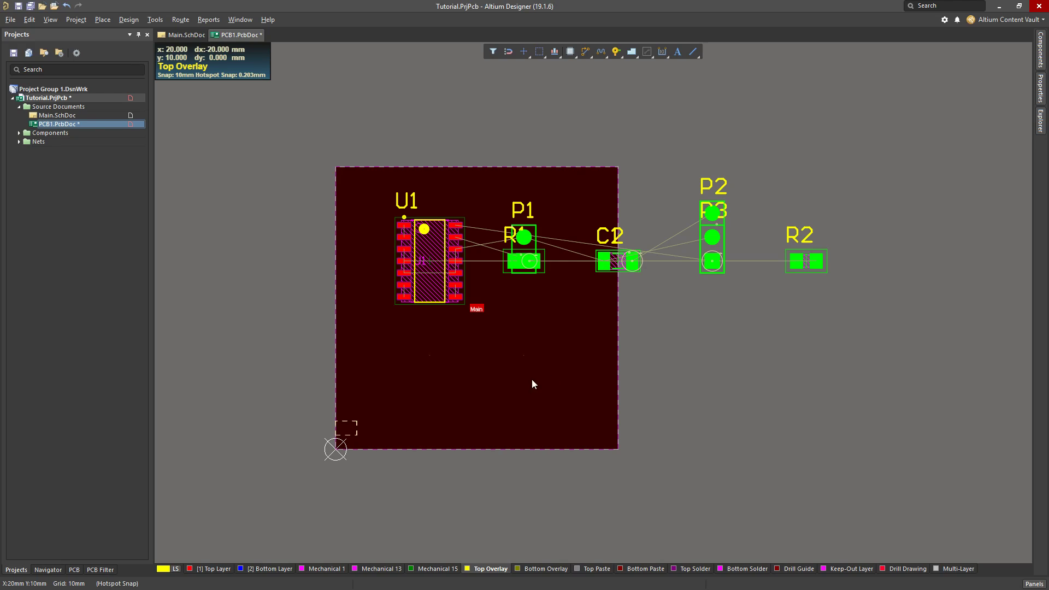
{"action": "left_click", "coordinate": [501, 389]}
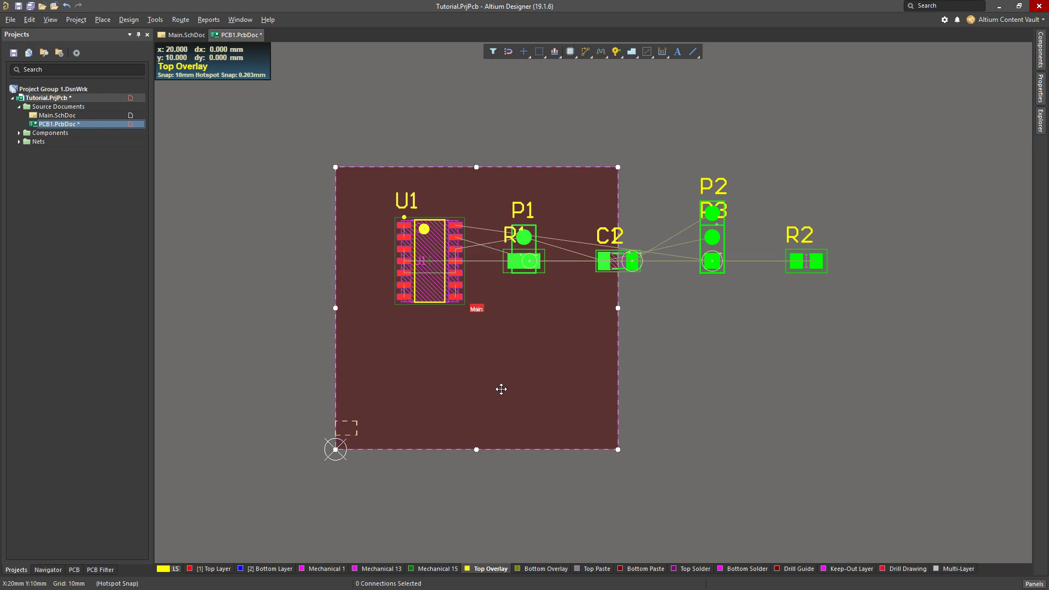
{"action": "left_click", "coordinate": [652, 390]}
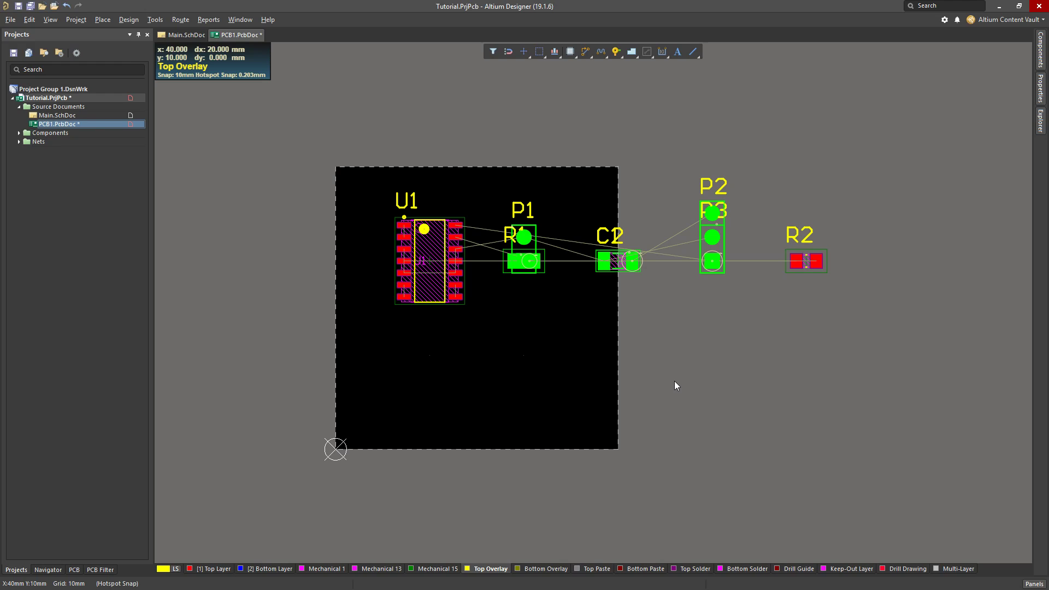
{"action": "key", "text": "ctrl+z"}
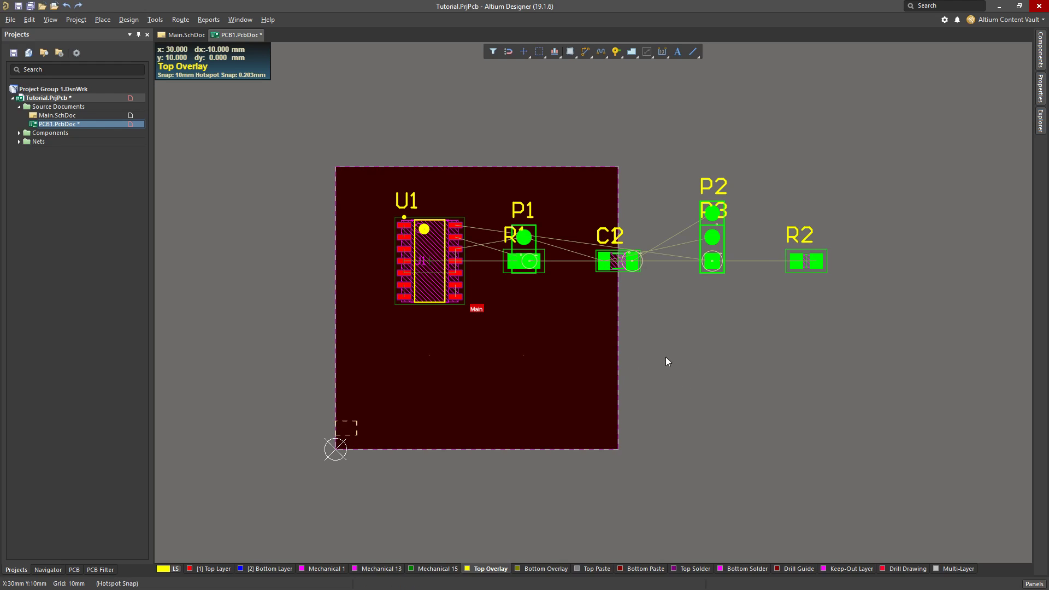
{"action": "left_click", "coordinate": [450, 365]}
{"action": "left_click", "coordinate": [723, 344]}
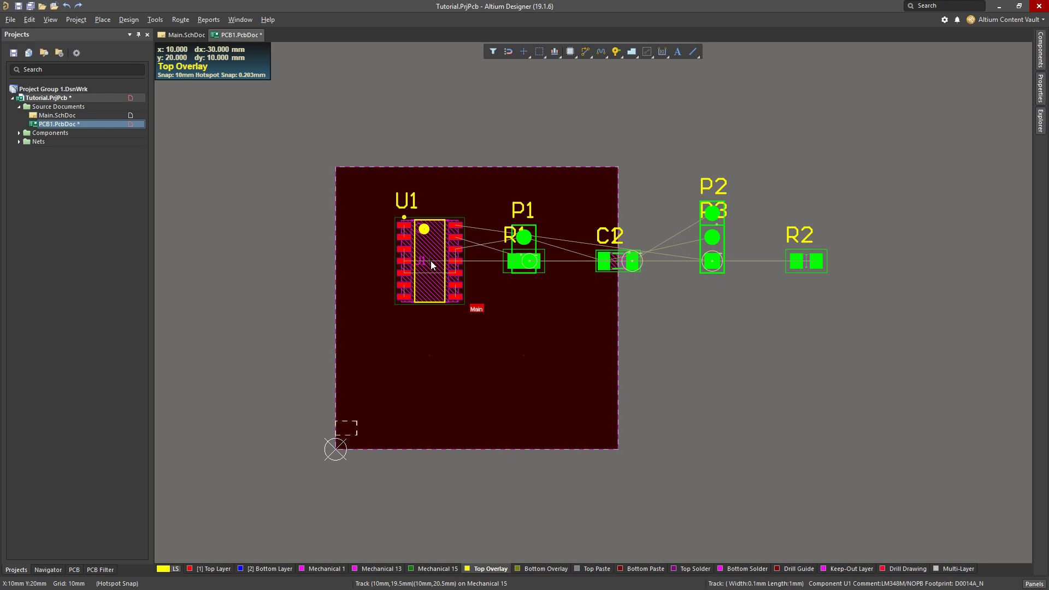
Move U1 10 mm straight down on the board and set the snap grid to 20 mil
{"action": "left_click_drag", "start_coordinate": [440, 285], "coordinate": [461, 357]}
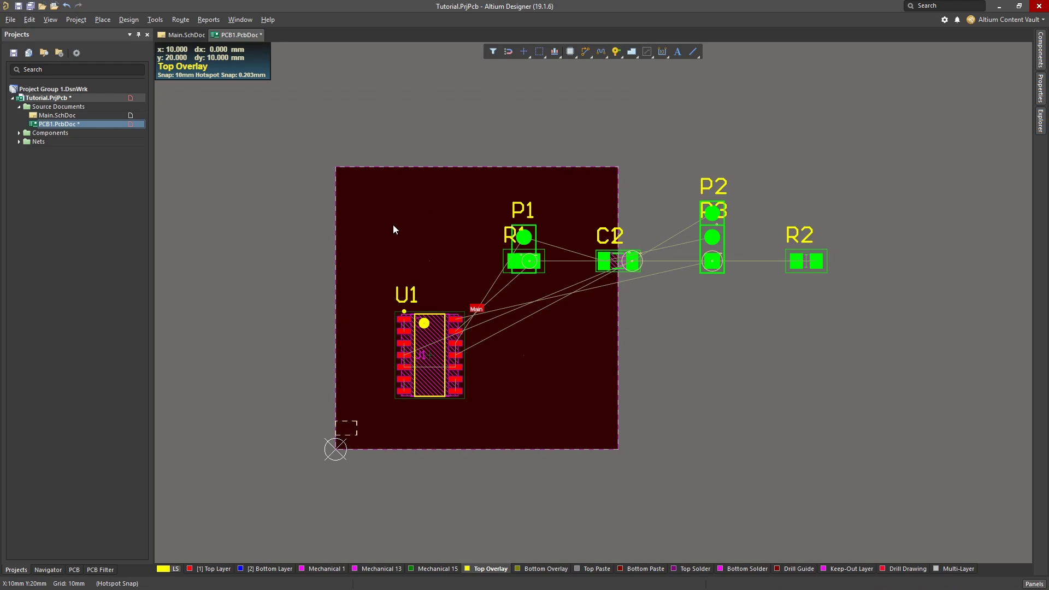
{"action": "key", "text": "g"}
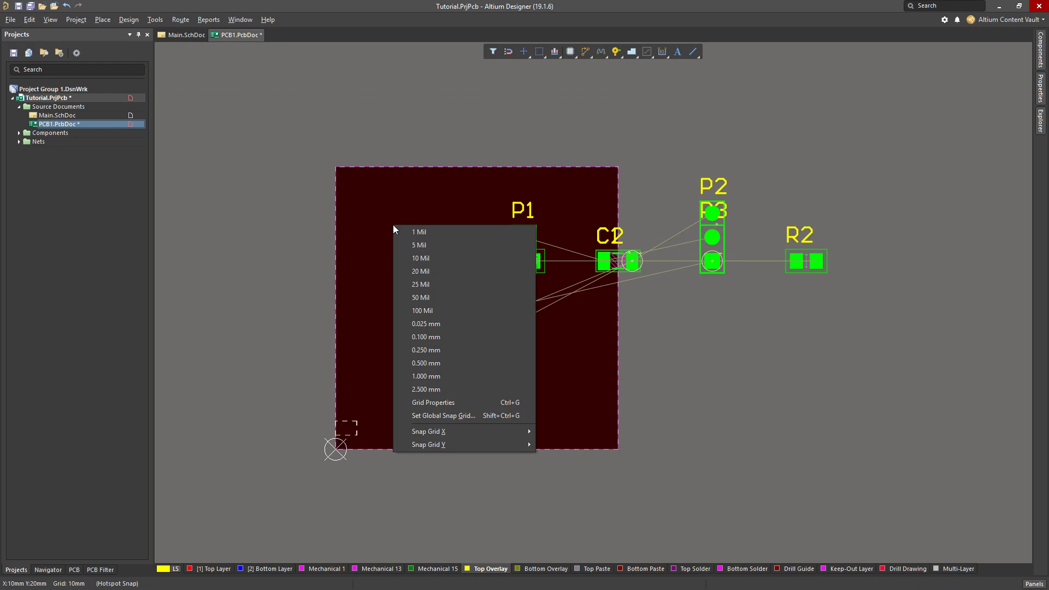
{"action": "left_click", "coordinate": [445, 271]}
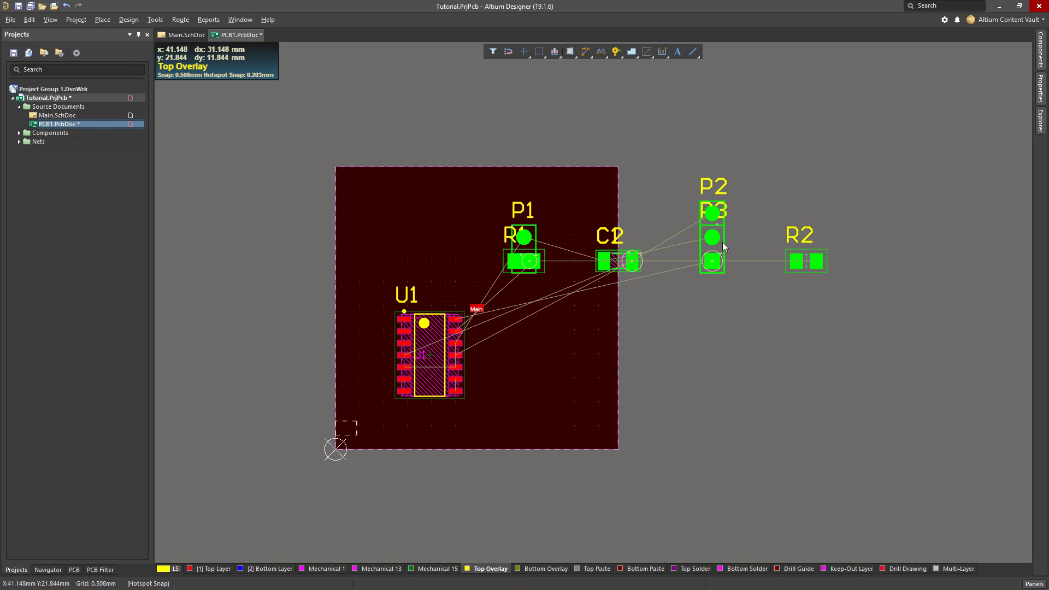
Bring the three-pin header P2 onto the board, positioned just above U1
{"action": "left_click_drag", "start_coordinate": [722, 246], "coordinate": [360, 258]}
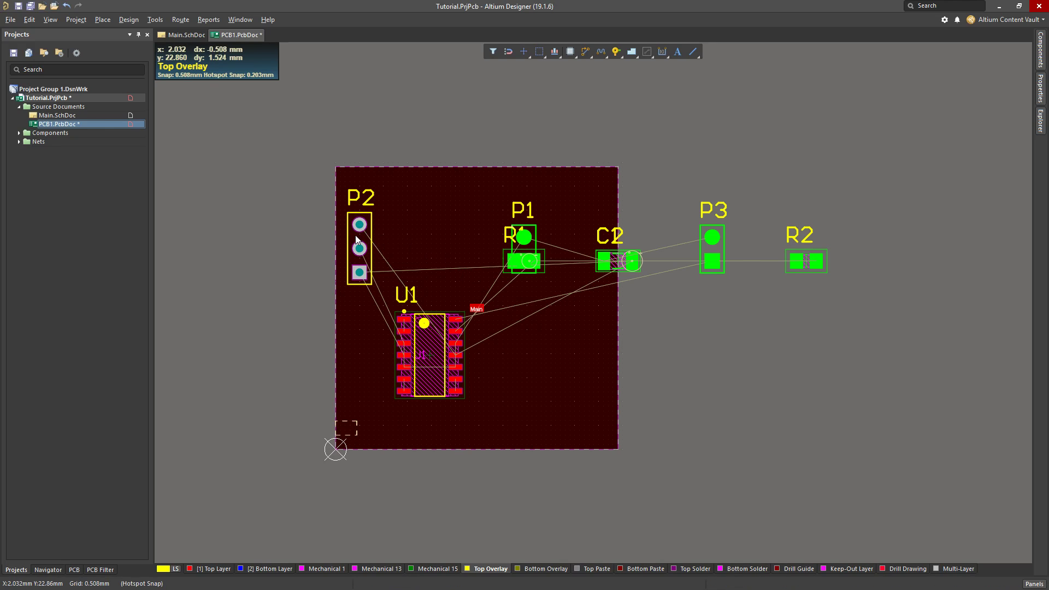
{"action": "mouse_move", "coordinate": [355, 235]}
{"action": "left_mouse_down"}
{"action": "mouse_move", "coordinate": [430, 224]}
{"action": "mouse_move", "coordinate": [376, 249]}
{"action": "mouse_move", "coordinate": [371, 242]}
{"action": "left_mouse_up"}
{"action": "scroll", "coordinate": [409, 238], "scroll_direction": "up", "scroll_amount": 3, "text": "ctrl"}
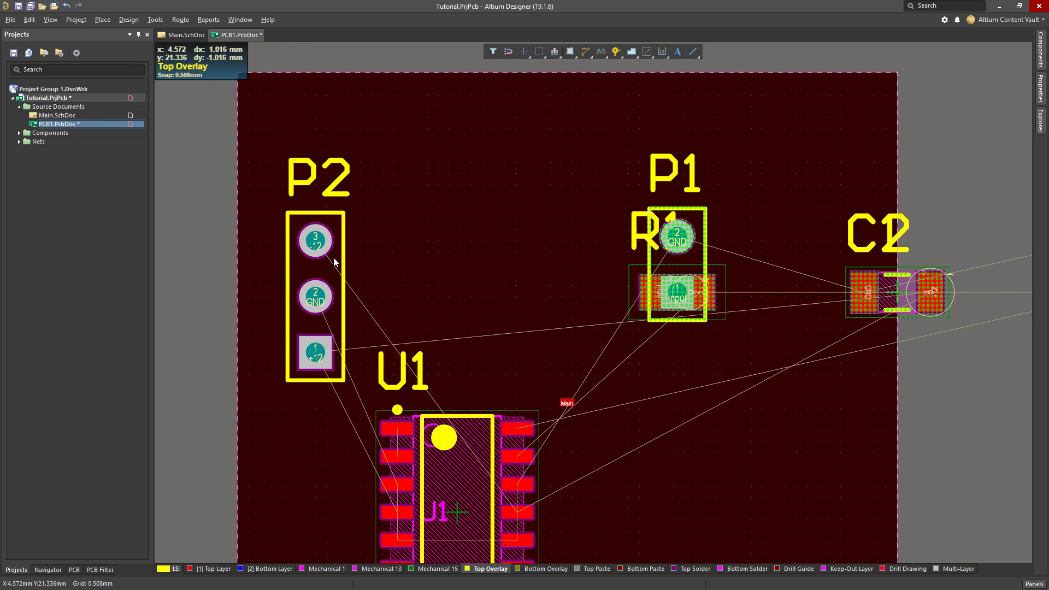
{"action": "left_click_drag", "start_coordinate": [331, 263], "coordinate": [419, 249]}
{"action": "scroll", "coordinate": [418, 250], "scroll_direction": "up", "scroll_amount": 2, "text": "ctrl"}
{"action": "scroll", "coordinate": [419, 249], "scroll_direction": "up", "scroll_amount": 1, "text": "ctrl"}
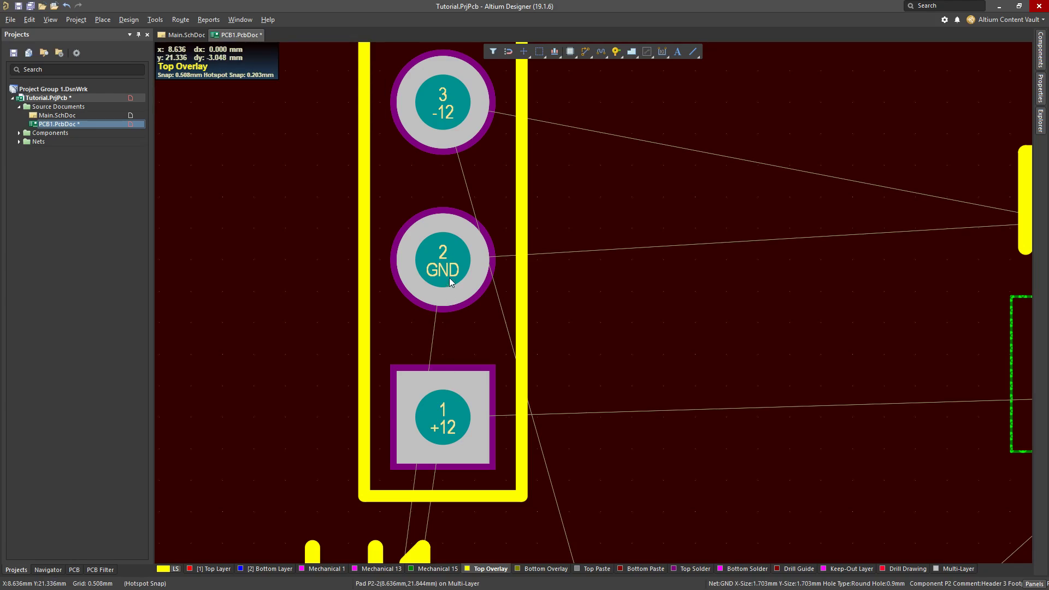
{"action": "scroll", "coordinate": [470, 249], "scroll_direction": "down", "scroll_amount": 3, "text": "ctrl"}
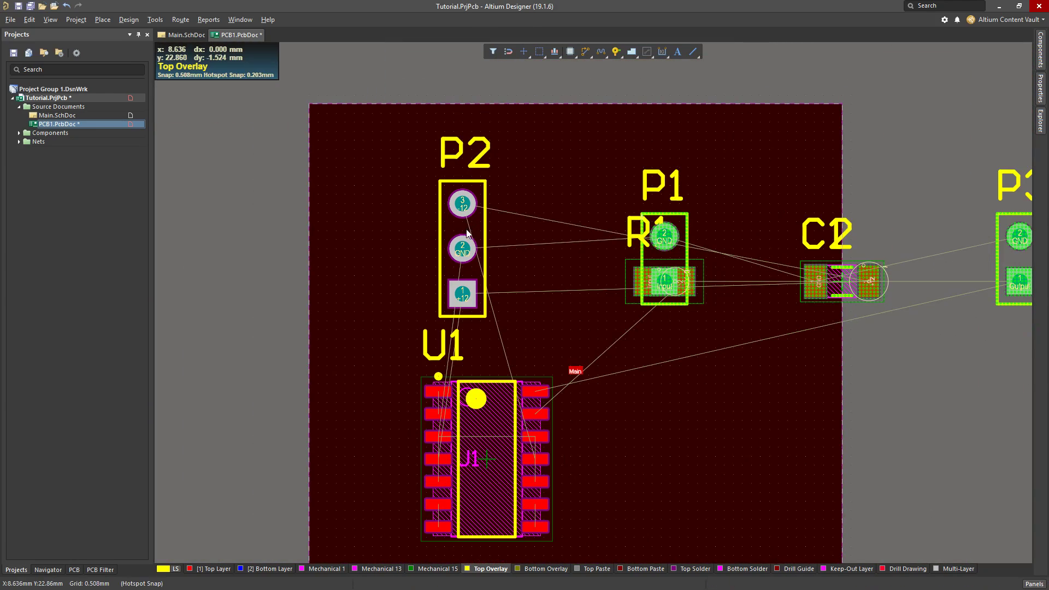
Rotate P2 to lie horizontally with pad 1 on the left and place it near the board's upper edge
{"action": "left_click_drag", "start_coordinate": [463, 203], "coordinate": [635, 151]}
{"action": "key", "text": "space"}
{"action": "key", "text": "space"}
{"action": "key", "text": "space"}
{"action": "scroll", "coordinate": [681, 150], "scroll_direction": "up", "scroll_amount": 3, "text": "ctrl"}
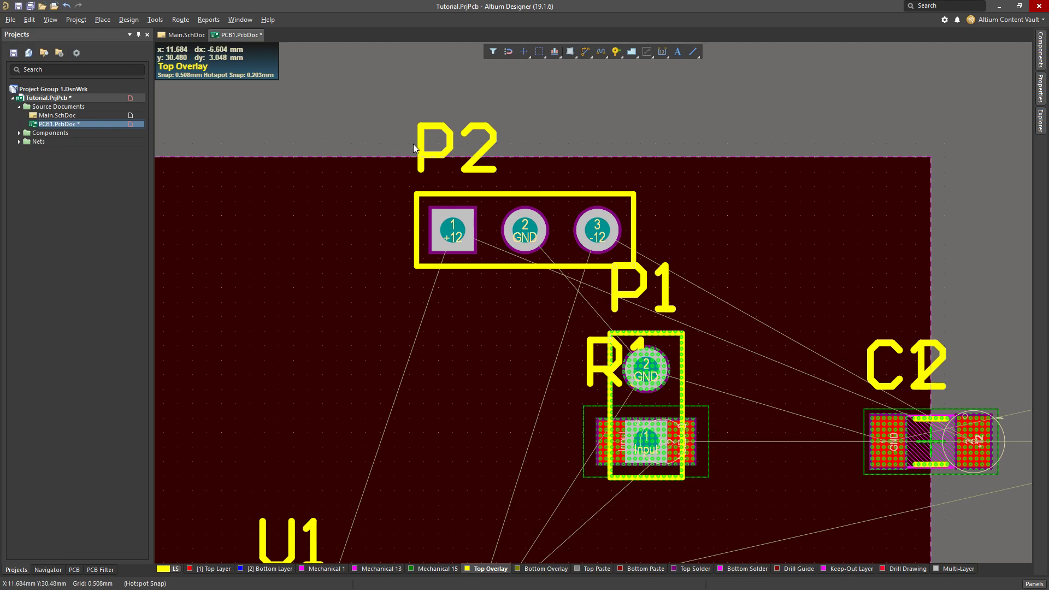
Move the P2 designator text beside the left end of the header
{"action": "left_click_drag", "start_coordinate": [427, 156], "coordinate": [321, 248]}
{"action": "scroll", "coordinate": [404, 299], "scroll_direction": "down", "scroll_amount": 5, "text": "ctrl"}
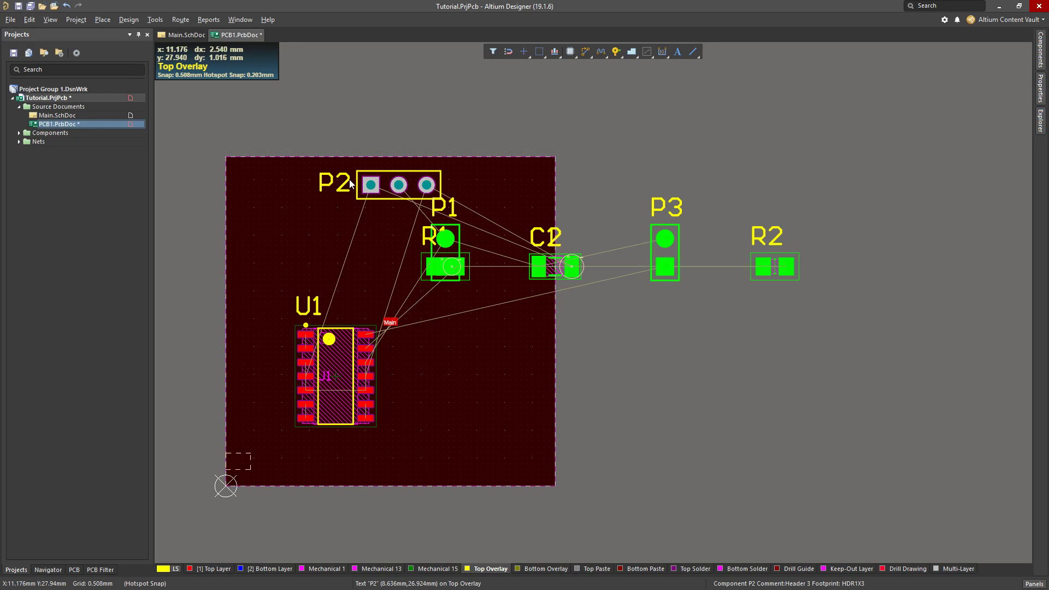
{"action": "scroll", "coordinate": [346, 146], "scroll_direction": "up", "scroll_amount": 3, "text": "ctrl"}
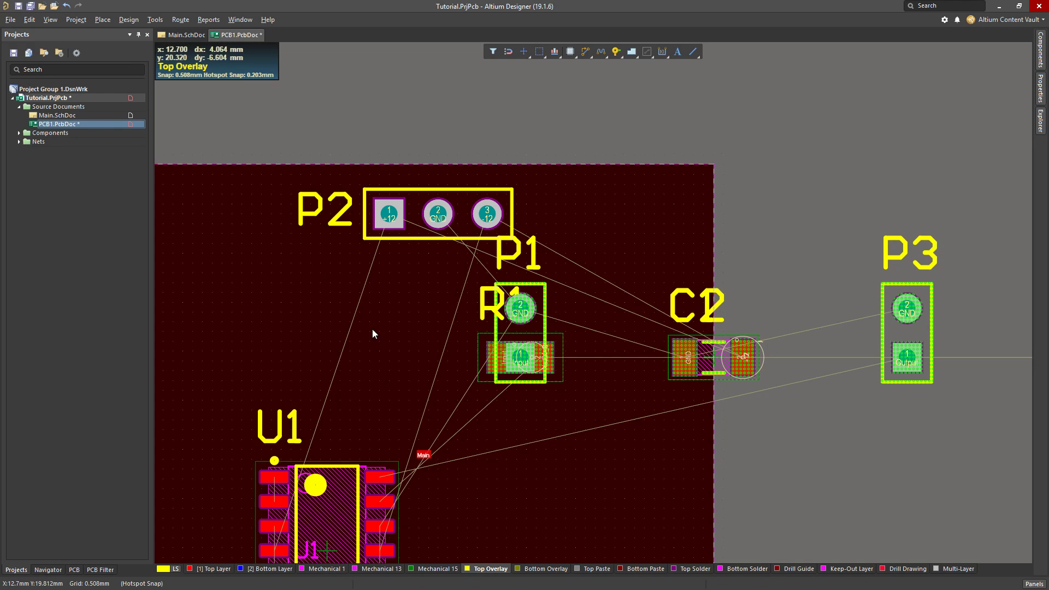
{"action": "scroll", "coordinate": [364, 312], "scroll_direction": "down", "scroll_amount": 3, "text": "ctrl"}
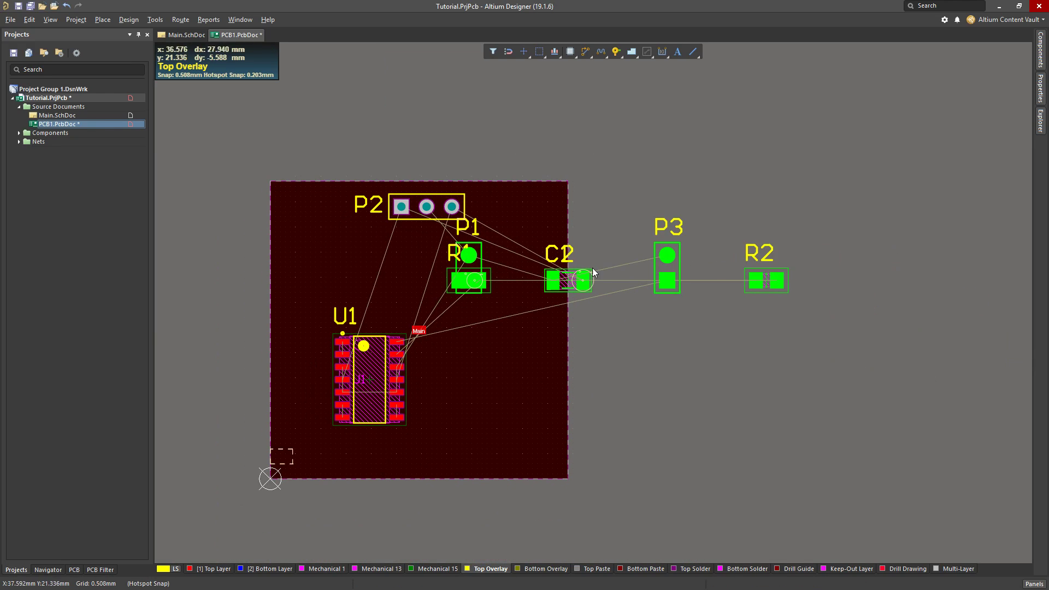
Move header P1 to the left side of the board, above and to the left of U1
{"action": "scroll", "coordinate": [510, 265], "scroll_direction": "up", "scroll_amount": 4, "text": "ctrl"}
{"action": "left_click_drag", "start_coordinate": [409, 263], "coordinate": [224, 269]}
{"action": "scroll", "coordinate": [225, 269], "scroll_direction": "down", "scroll_amount": 3, "text": "ctrl"}
{"action": "right_click_drag", "start_coordinate": [412, 395], "coordinate": [617, 376]}
{"action": "left_click_drag", "start_coordinate": [431, 273], "coordinate": [312, 266]}
{"action": "right_click_drag", "start_coordinate": [799, 388], "coordinate": [778, 383]}
{"action": "scroll", "coordinate": [311, 313], "scroll_direction": "up", "scroll_amount": 4, "text": "ctrl"}
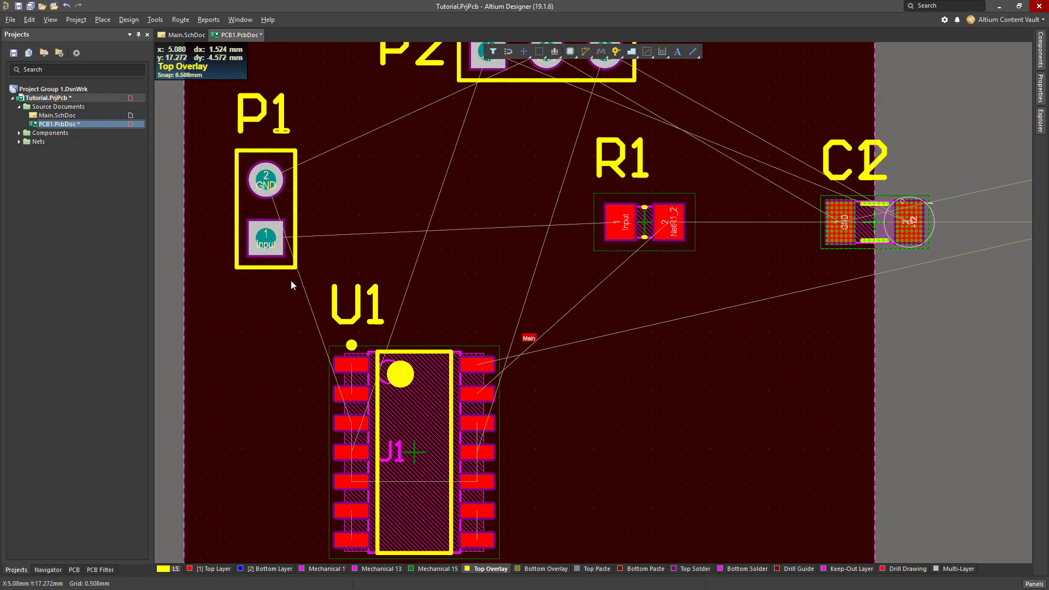
Place header P3 near the board's right edge level with P1, and capacitors C1 and C2 below it, right of U1
{"action": "scroll", "coordinate": [788, 346], "scroll_direction": "down", "scroll_amount": 1}
{"action": "scroll", "coordinate": [788, 346], "scroll_direction": "down", "scroll_amount": 1, "text": "ctrl"}
{"action": "scroll", "coordinate": [787, 347], "scroll_direction": "down", "scroll_amount": 2, "text": "ctrl"}
{"action": "right_click_drag", "start_coordinate": [866, 323], "coordinate": [745, 360]}
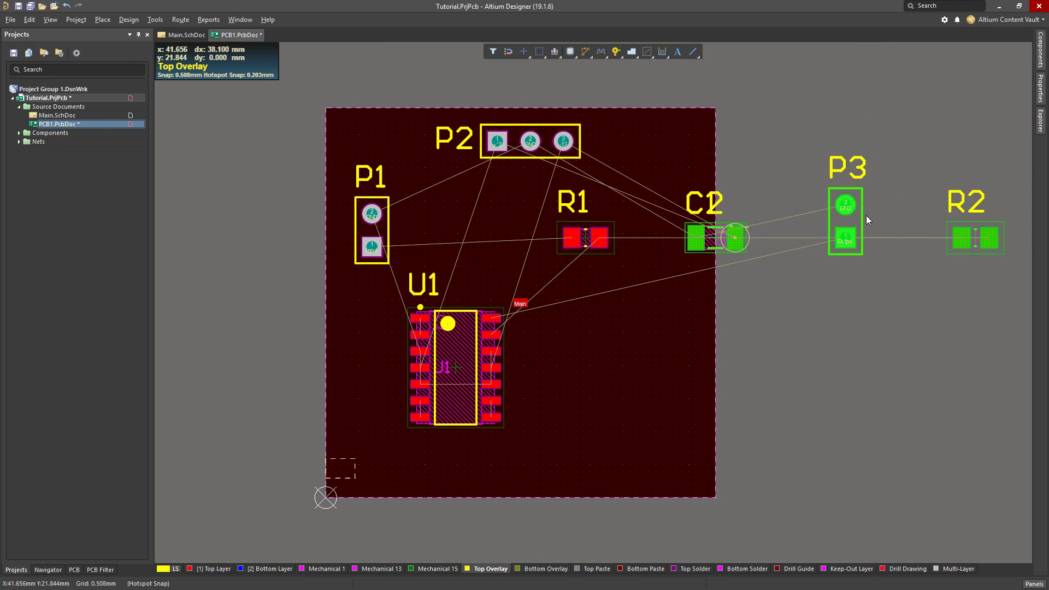
{"action": "left_click_drag", "start_coordinate": [846, 225], "coordinate": [683, 194]}
{"action": "left_click_drag", "start_coordinate": [716, 239], "coordinate": [676, 345]}
{"action": "left_click_drag", "start_coordinate": [682, 192], "coordinate": [676, 212]}
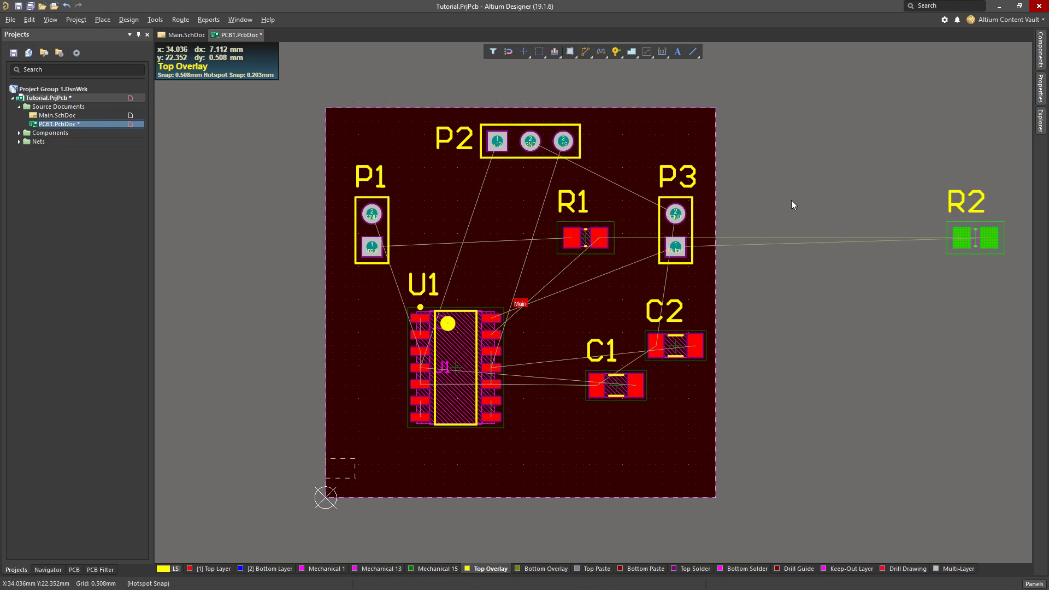
{"action": "scroll", "coordinate": [791, 200], "scroll_direction": "up", "scroll_amount": 1, "text": "ctrl"}
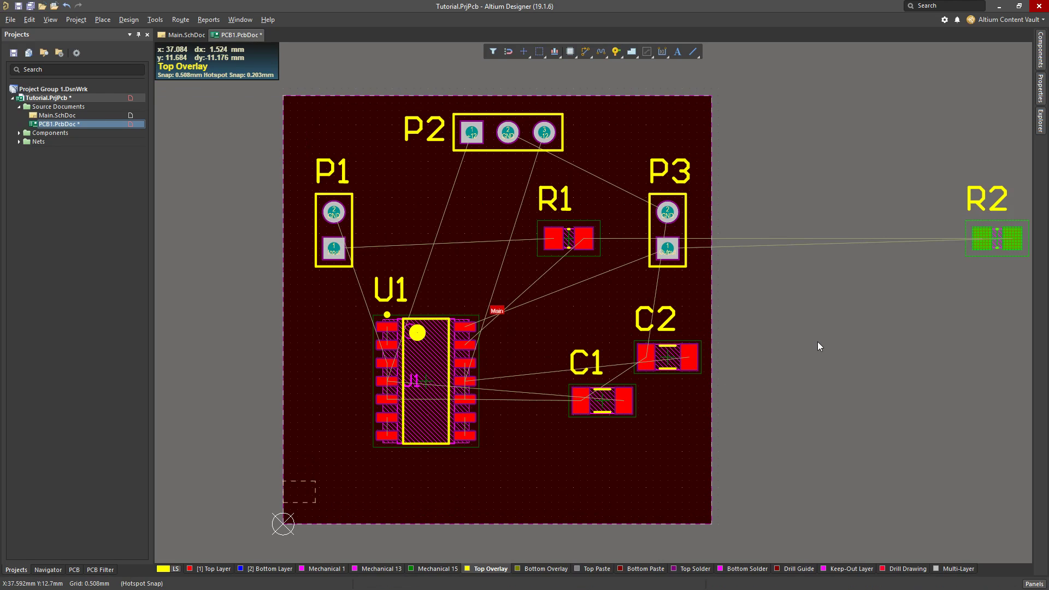
{"action": "scroll", "coordinate": [840, 332], "scroll_direction": "up", "scroll_amount": 1, "text": "ctrl"}
{"action": "scroll", "coordinate": [840, 332], "scroll_direction": "down", "scroll_amount": 4, "text": "ctrl"}
{"action": "left_click_drag", "start_coordinate": [867, 305], "coordinate": [808, 312]}
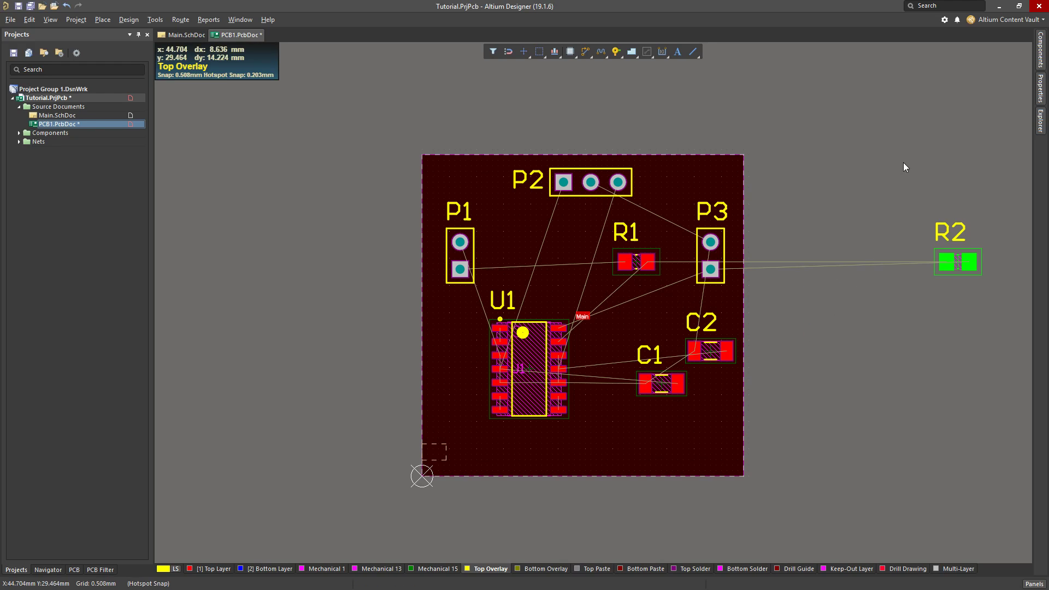
Place resistor R2 on the board below R1 and make Top Layer the active layer
{"action": "left_click_drag", "start_coordinate": [903, 162], "coordinate": [1011, 292]}
{"action": "left_click_drag", "start_coordinate": [858, 167], "coordinate": [998, 365]}
{"action": "left_click_drag", "start_coordinate": [915, 213], "coordinate": [1003, 328]}
{"action": "left_click_drag", "start_coordinate": [956, 261], "coordinate": [651, 320]}
{"action": "scroll", "coordinate": [650, 295], "scroll_direction": "up", "scroll_amount": 3, "text": "ctrl"}
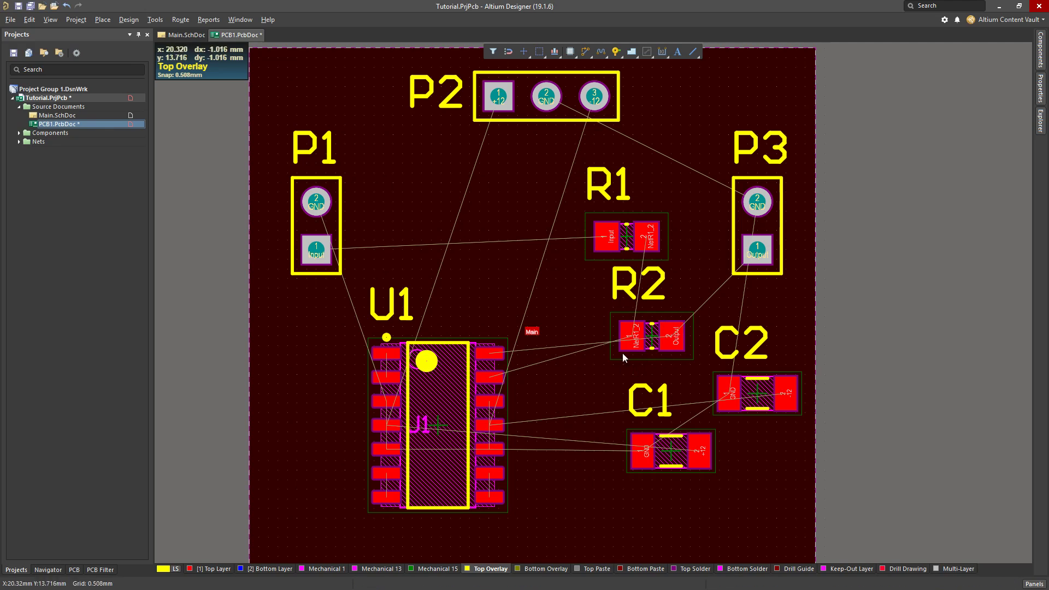
{"action": "left_click", "coordinate": [217, 571]}
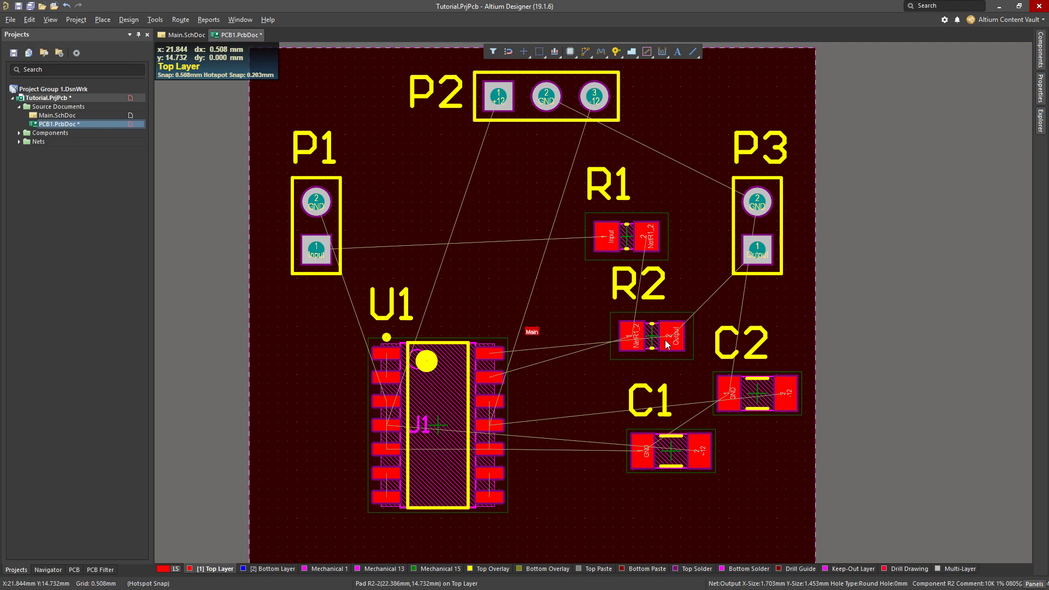
{"action": "scroll", "coordinate": [707, 341], "scroll_direction": "down", "scroll_amount": 2, "text": "ctrl"}
{"action": "scroll", "coordinate": [768, 311], "scroll_direction": "up", "scroll_amount": 2, "text": "ctrl"}
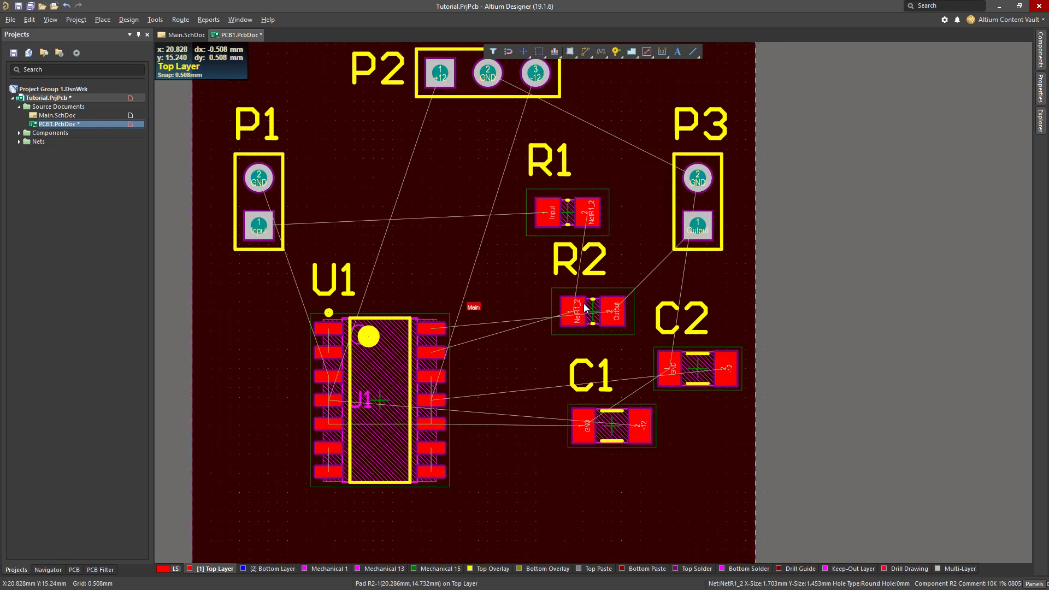
Spread the parts around U1 near the board's middle, with R1 and R2 to its left, C2 above it and C1 to its right
{"action": "left_click_drag", "start_coordinate": [340, 404], "coordinate": [449, 380]}
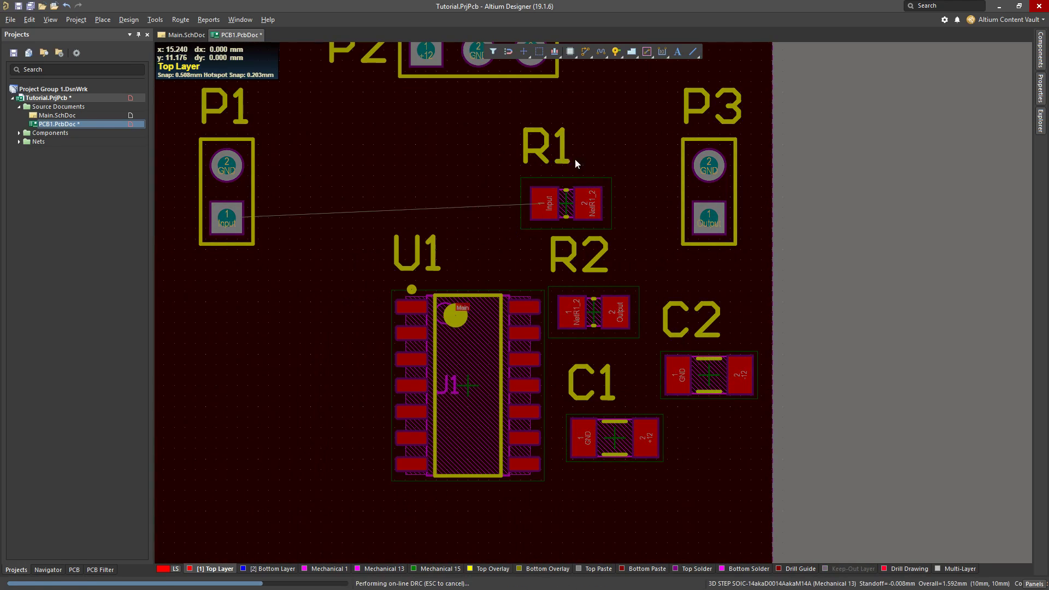
{"action": "left_click_drag", "start_coordinate": [562, 206], "coordinate": [289, 394]}
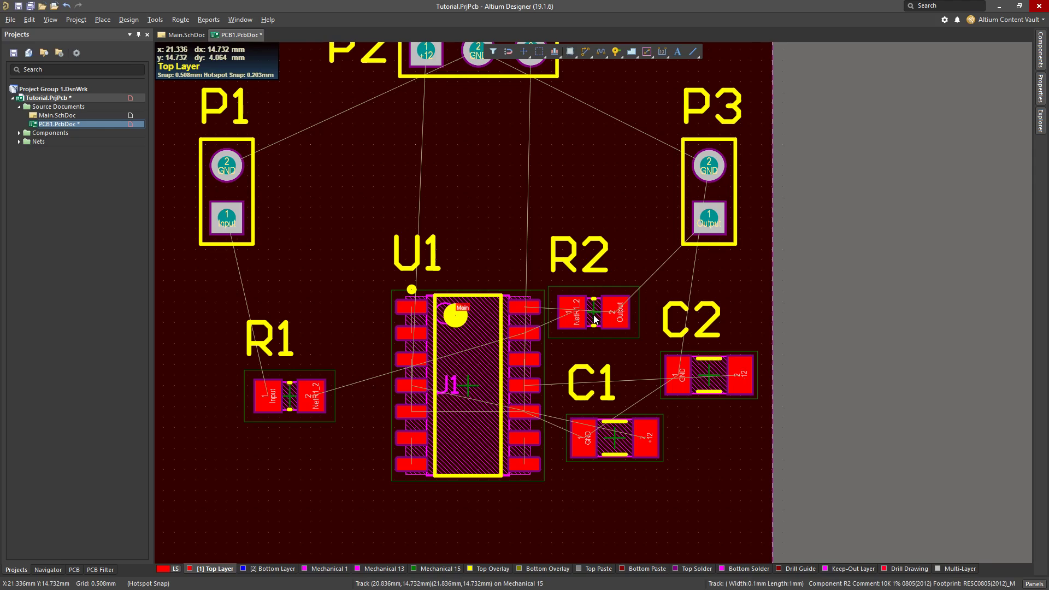
{"action": "left_click_drag", "start_coordinate": [599, 310], "coordinate": [315, 268]}
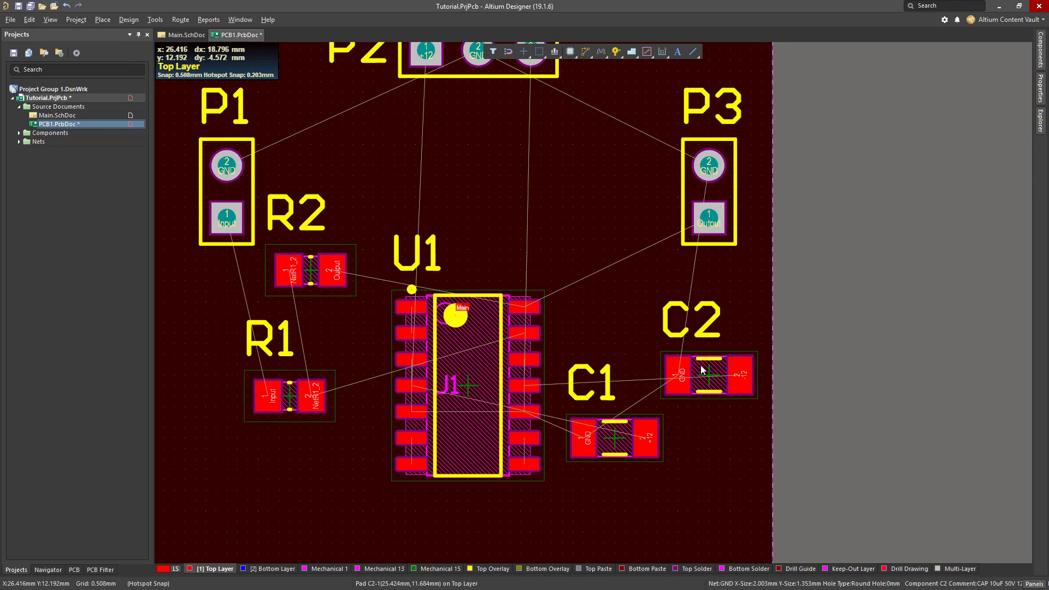
{"action": "left_click_drag", "start_coordinate": [708, 374], "coordinate": [551, 197]}
{"action": "left_click_drag", "start_coordinate": [617, 441], "coordinate": [709, 407]}
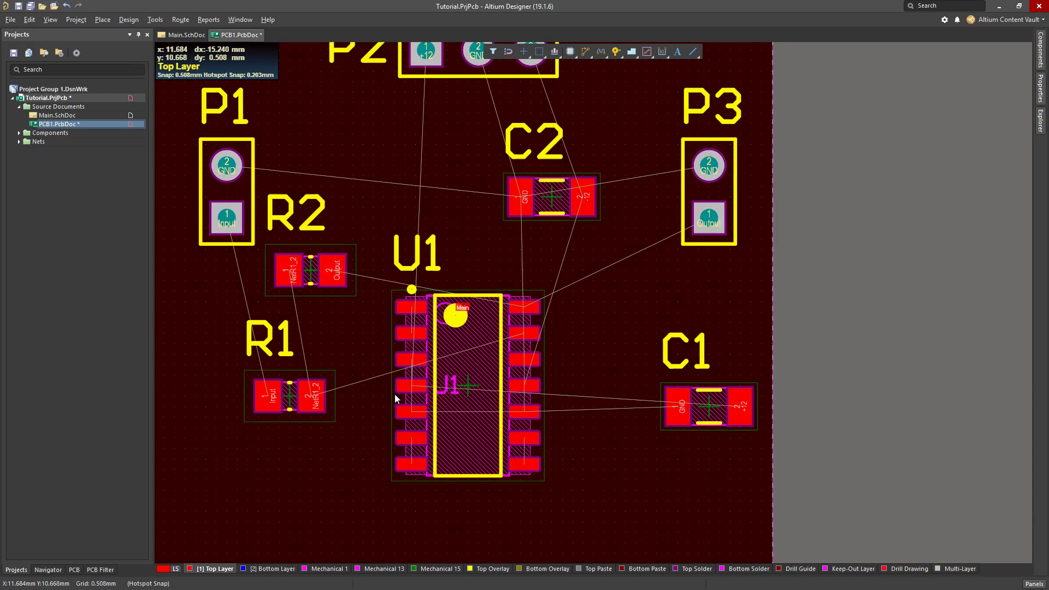
{"action": "left_click_drag", "start_coordinate": [460, 394], "coordinate": [499, 364]}
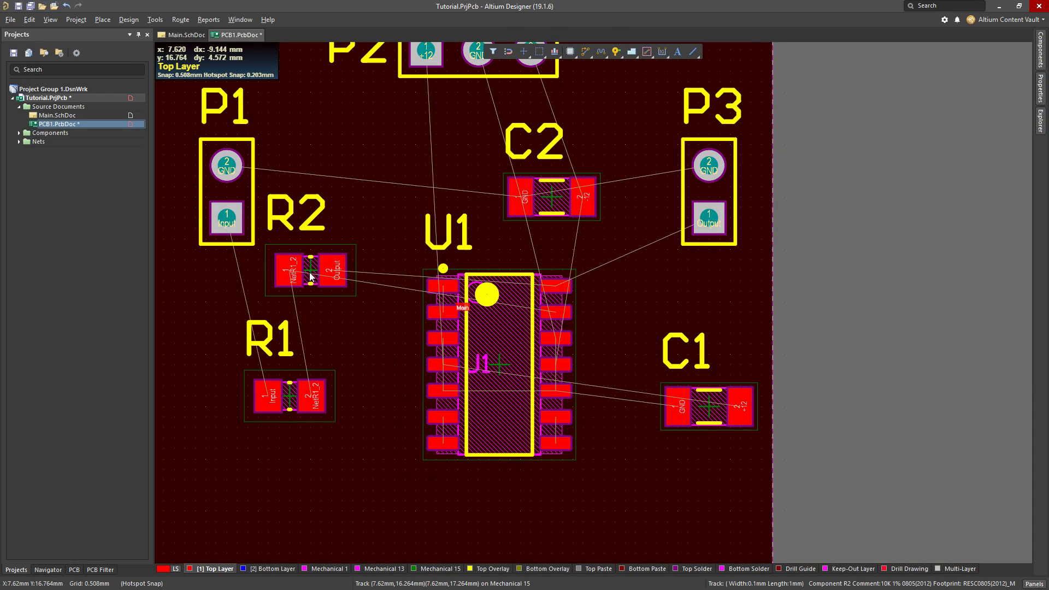
{"action": "mouse_move", "coordinate": [309, 272]}
{"action": "left_mouse_down"}
{"action": "mouse_move", "coordinate": [342, 355]}
{"action": "mouse_move", "coordinate": [342, 293]}
{"action": "mouse_move", "coordinate": [330, 272]}
{"action": "left_mouse_up"}
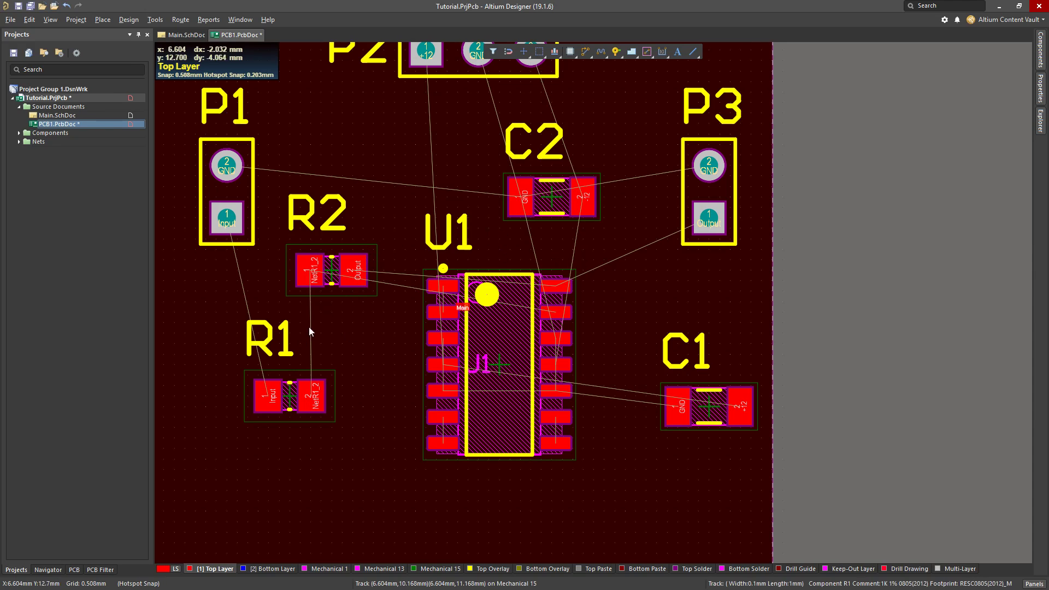
Stand R2 and R1 vertically side by side to the right of U1's upper pins, shifting U1 slightly left
{"action": "left_click_drag", "start_coordinate": [330, 273], "coordinate": [634, 304]}
{"action": "key", "text": "space"}
{"action": "left_click_drag", "start_coordinate": [489, 355], "coordinate": [443, 365]}
{"action": "left_click_drag", "start_coordinate": [634, 307], "coordinate": [577, 307]}
{"action": "left_click_drag", "start_coordinate": [294, 396], "coordinate": [647, 307]}
{"action": "key", "text": "space"}
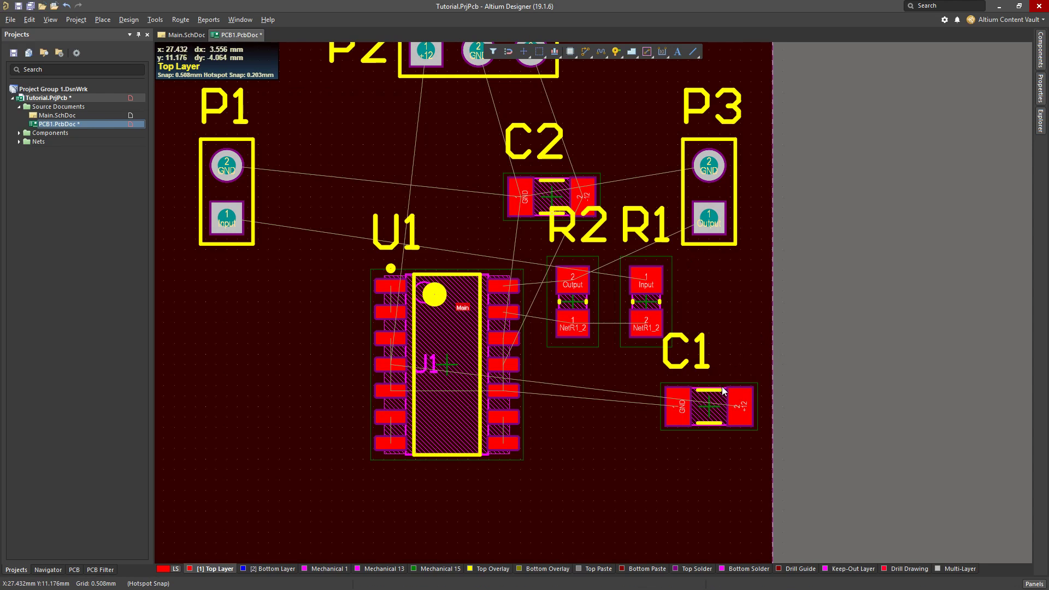
Stand C1 vertically to the left of U1 and C2 vertically to its right below R2, with C2's designator beneath it
{"action": "left_click_drag", "start_coordinate": [723, 392], "coordinate": [327, 400]}
{"action": "key", "text": "space"}
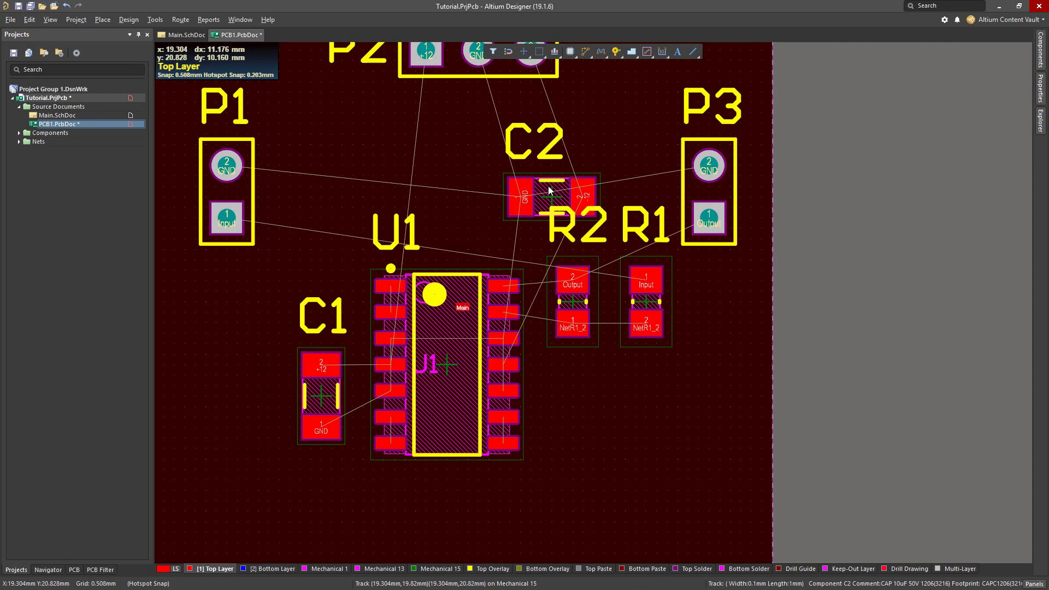
{"action": "left_click_drag", "start_coordinate": [548, 190], "coordinate": [349, 193]}
{"action": "left_click_drag", "start_coordinate": [292, 331], "coordinate": [572, 418]}
{"action": "key", "text": "space"}
{"action": "left_click_drag", "start_coordinate": [601, 345], "coordinate": [551, 512]}
{"action": "scroll", "coordinate": [458, 234], "scroll_direction": "down", "scroll_amount": 2, "text": "ctrl"}
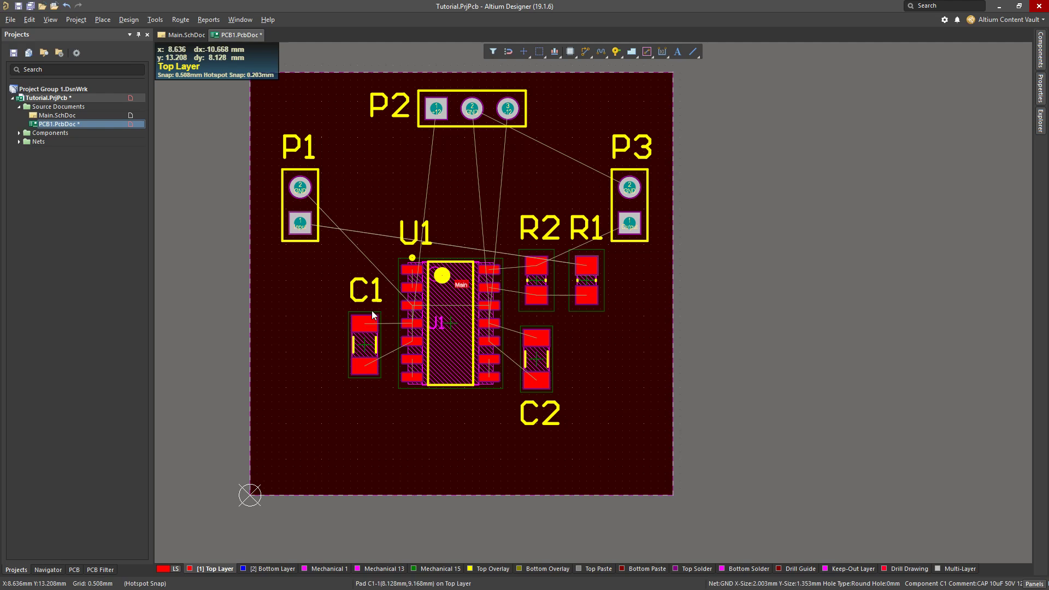
{"action": "right_click_drag", "start_coordinate": [669, 304], "coordinate": [655, 327]}
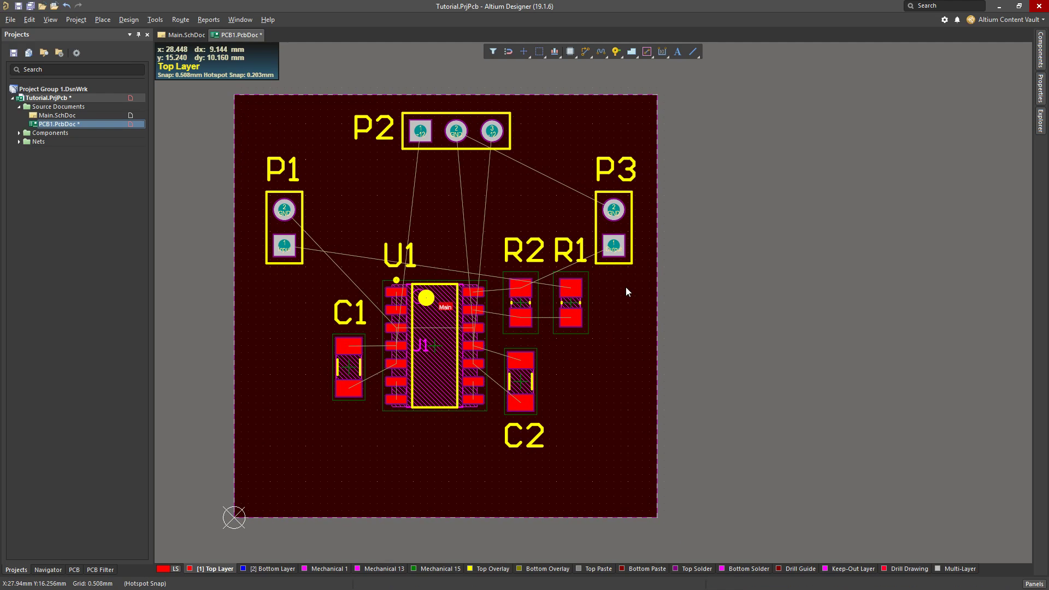
Inspect the component placement up close and in a tilted 3D view, and return to the 2D layout
{"action": "scroll", "coordinate": [470, 311], "scroll_direction": "up", "scroll_amount": 1, "text": "ctrl"}
{"action": "scroll", "coordinate": [471, 311], "scroll_direction": "up", "scroll_amount": 1, "text": "ctrl"}
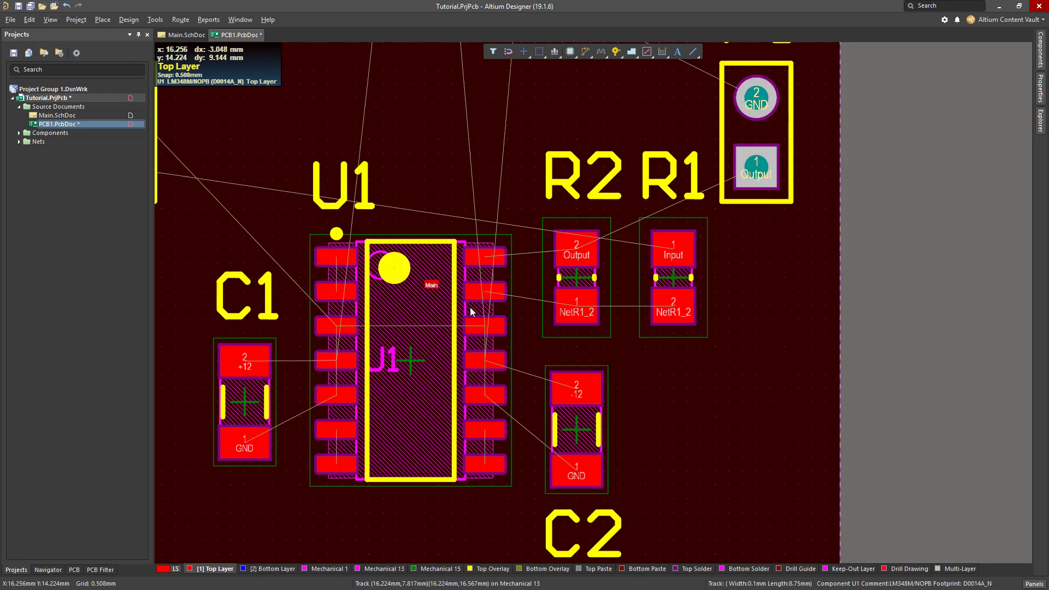
{"action": "scroll", "coordinate": [471, 311], "scroll_direction": "down", "scroll_amount": 2, "text": "ctrl"}
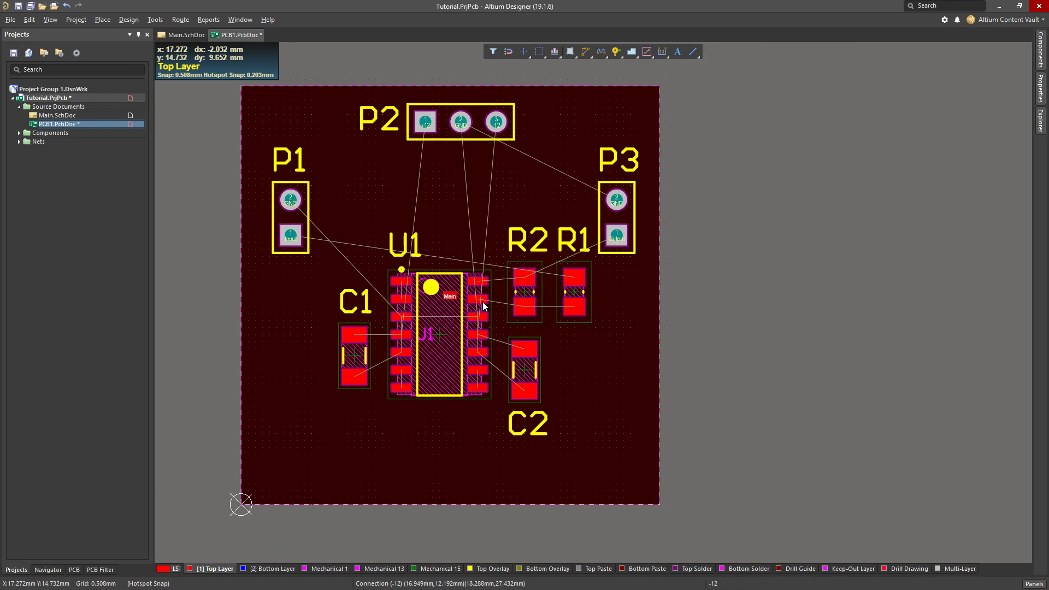
{"action": "right_click_drag", "start_coordinate": [800, 237], "coordinate": [816, 245]}
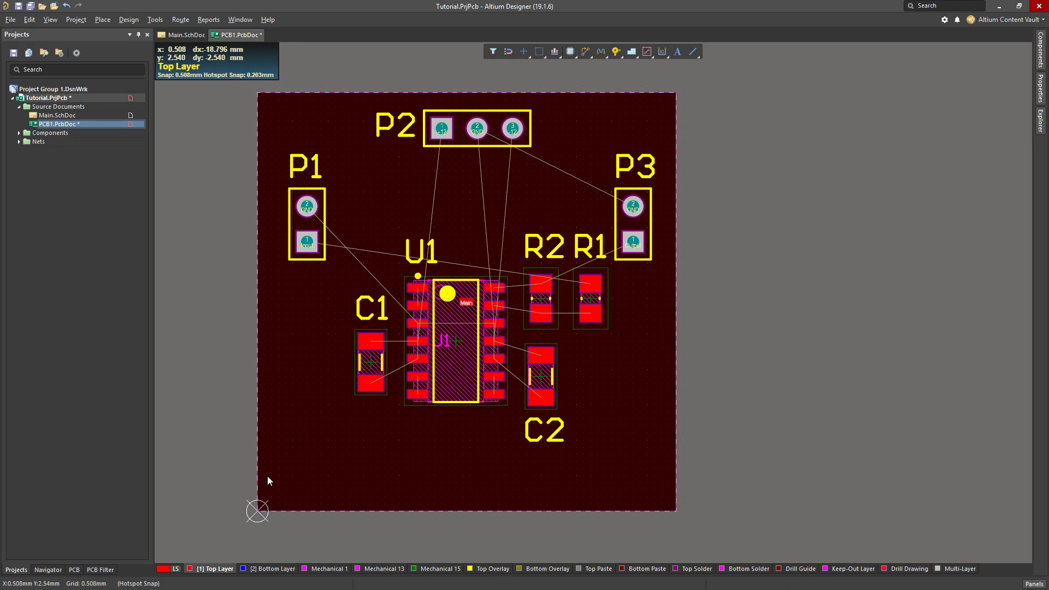
{"action": "key", "text": "3"}
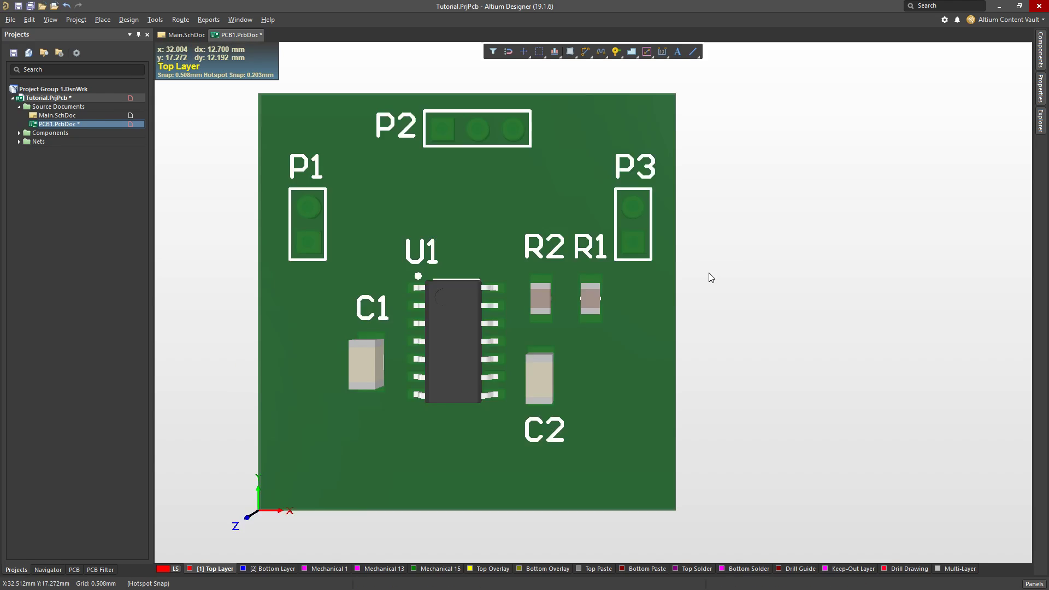
{"action": "scroll", "coordinate": [217, 420], "scroll_direction": "up", "scroll_amount": 5, "text": "ctrl"}
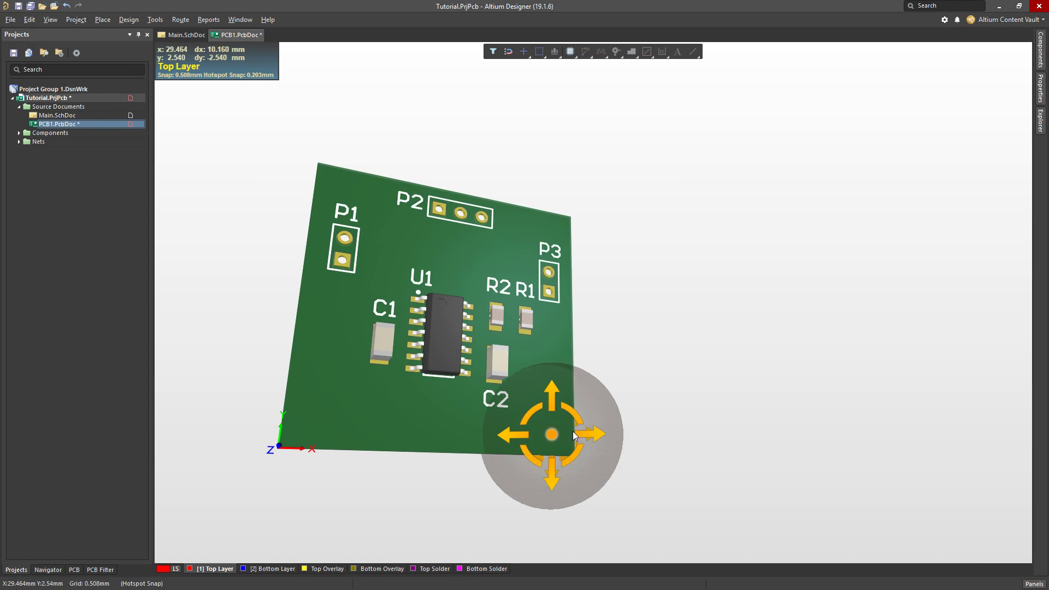
{"action": "right_click_drag", "start_coordinate": [553, 436], "coordinate": [545, 394], "text": "shift"}
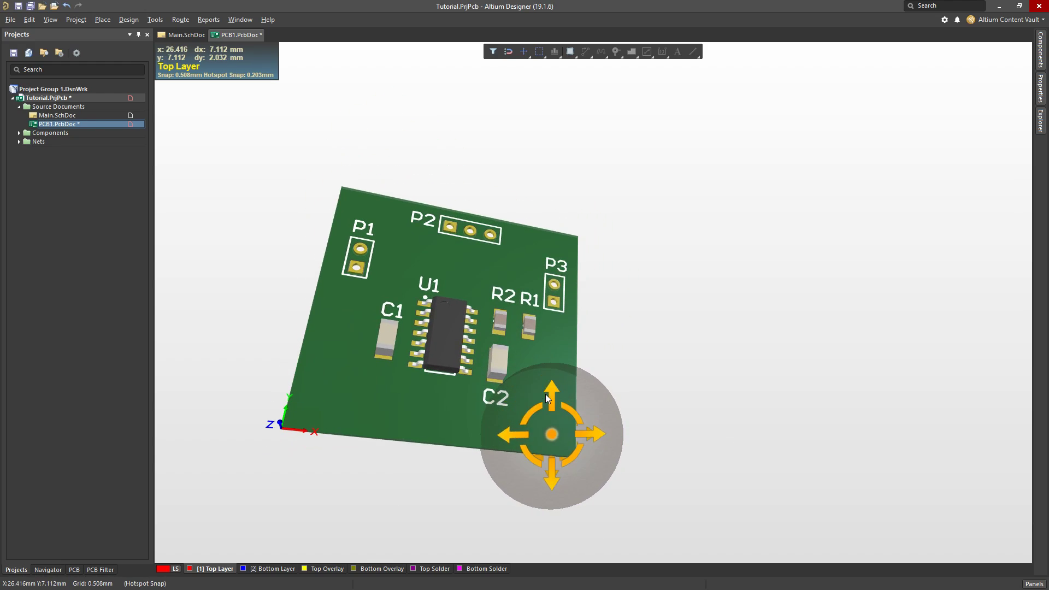
{"action": "key", "text": "2"}
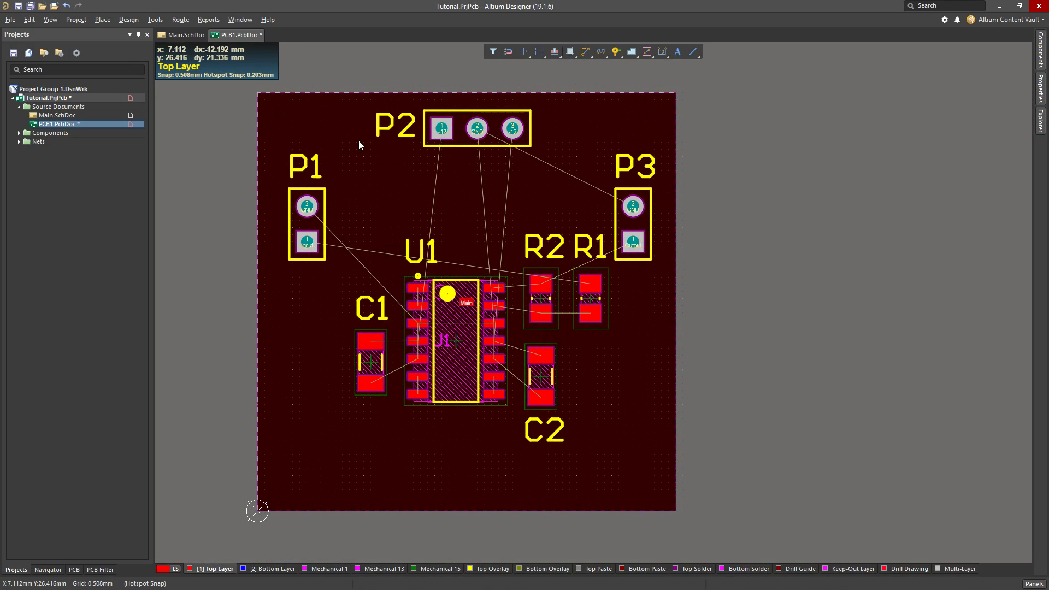
Start placing a via with a 2 mm hole size and set its diameter to 4 mm
{"action": "left_click", "coordinate": [93, 20]}
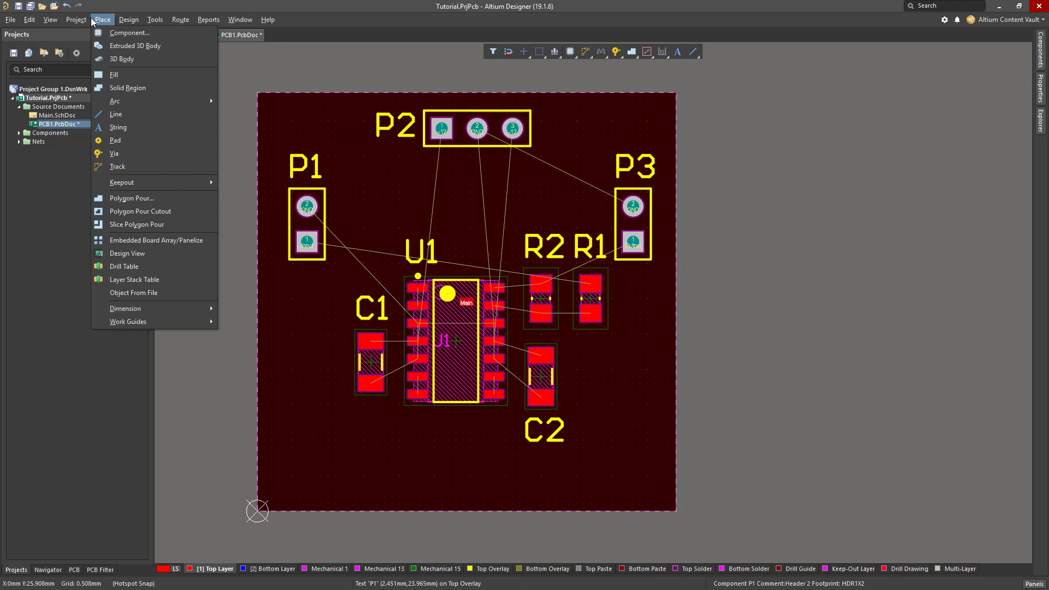
{"action": "left_click", "coordinate": [127, 155]}
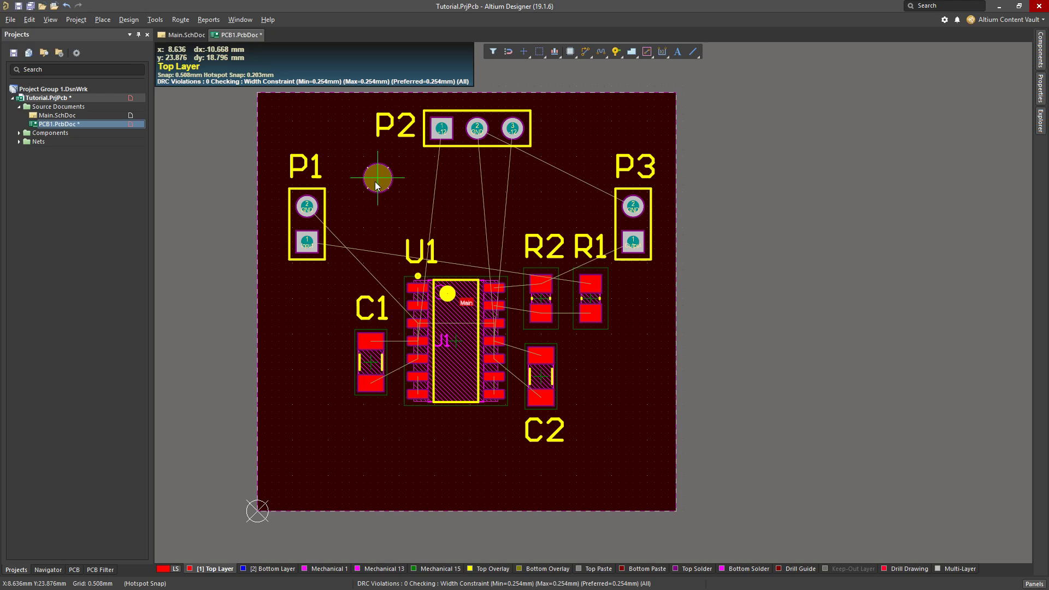
{"action": "key", "text": "Tab"}
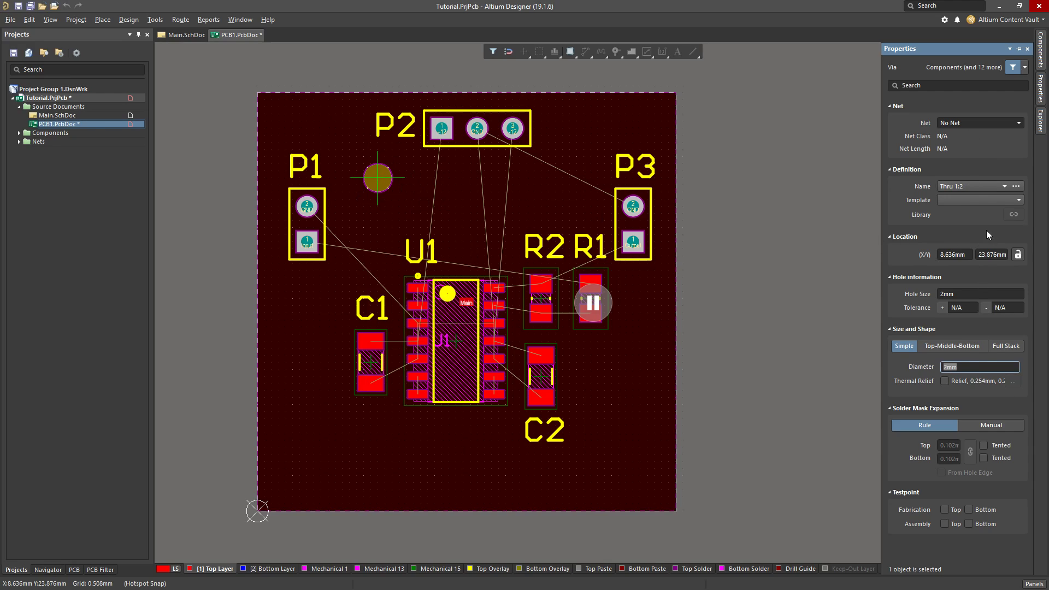
{"action": "left_click", "coordinate": [965, 295]}
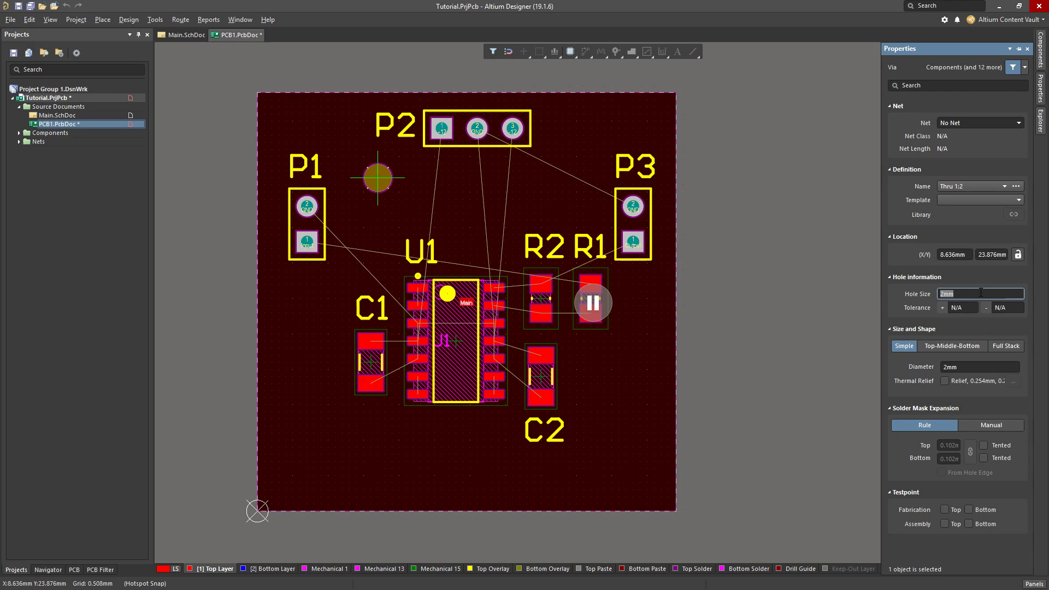
{"action": "left_click", "coordinate": [981, 293]}
{"action": "left_click_drag", "start_coordinate": [983, 295], "coordinate": [882, 288]}
{"action": "left_click", "coordinate": [974, 293]}
{"action": "double_click", "coordinate": [978, 367]}
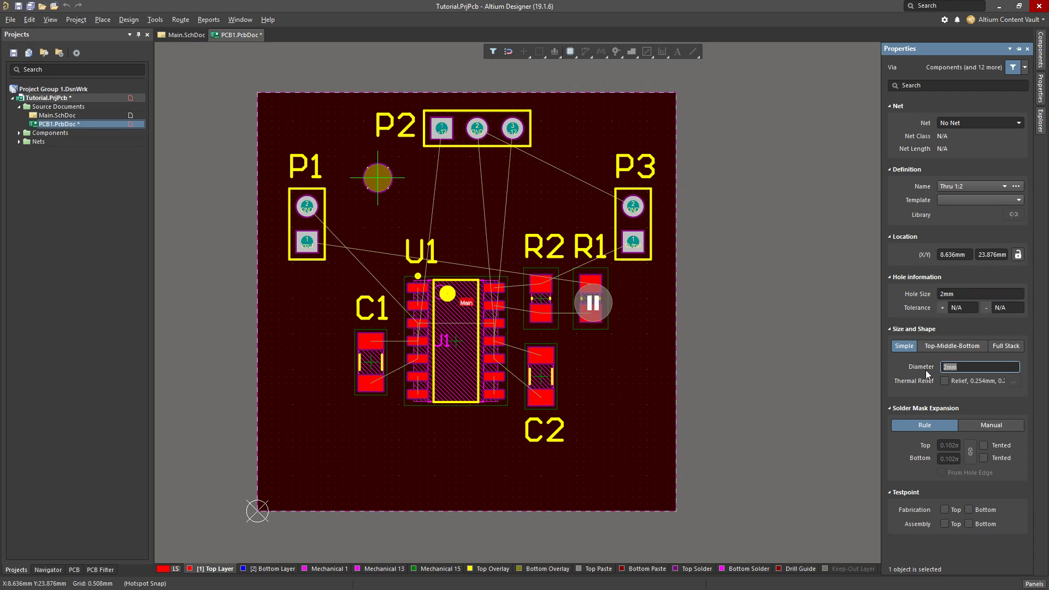
{"action": "left_click", "coordinate": [964, 367]}
{"action": "double_click", "coordinate": [964, 367]}
{"action": "type", "text": "4mm"}
{"action": "key", "text": "Return"}
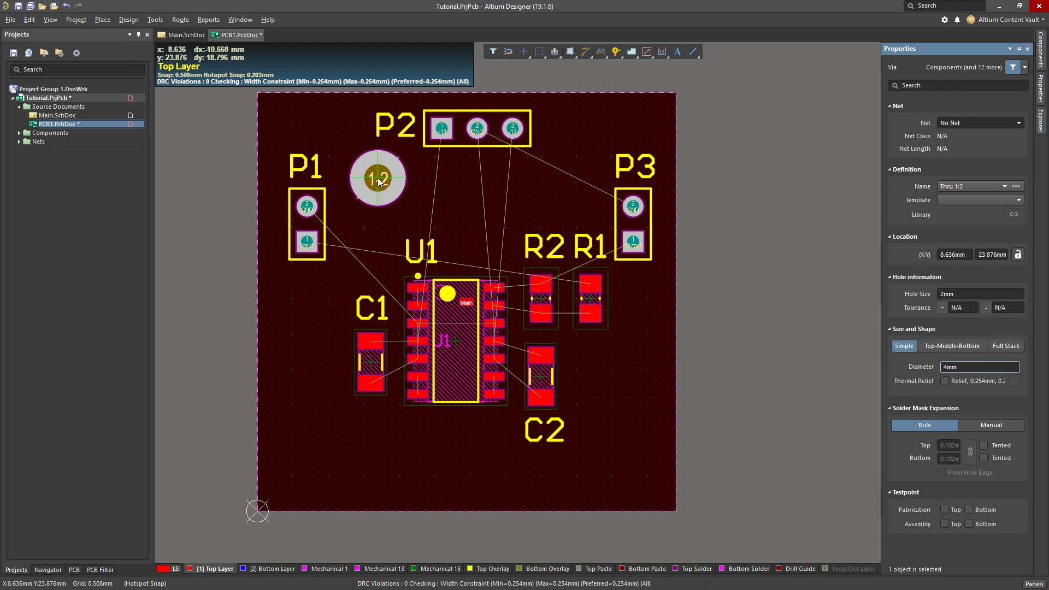
Set the snap grid to 1 mm and place a via in each of the four board corners, 3 mm in from both edges
{"action": "left_click_drag", "start_coordinate": [379, 182], "coordinate": [322, 444]}
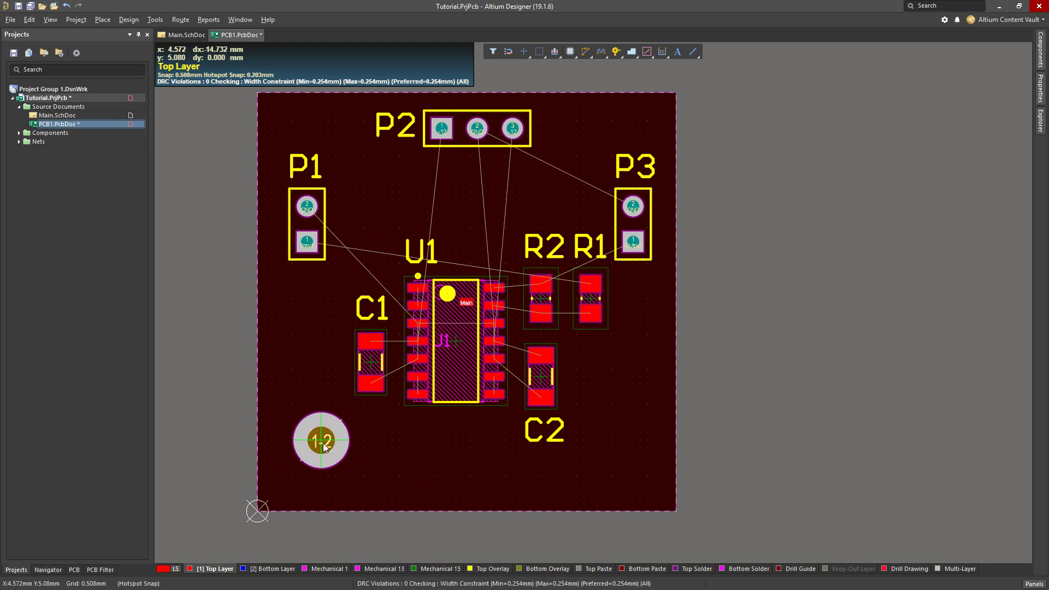
{"action": "key", "text": "g"}
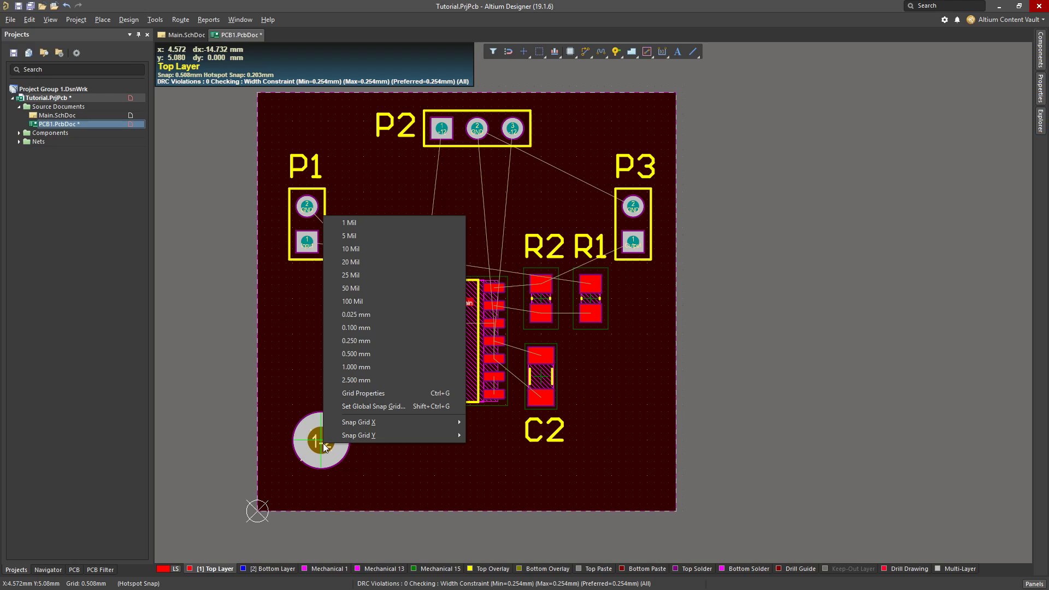
{"action": "left_click", "coordinate": [375, 367]}
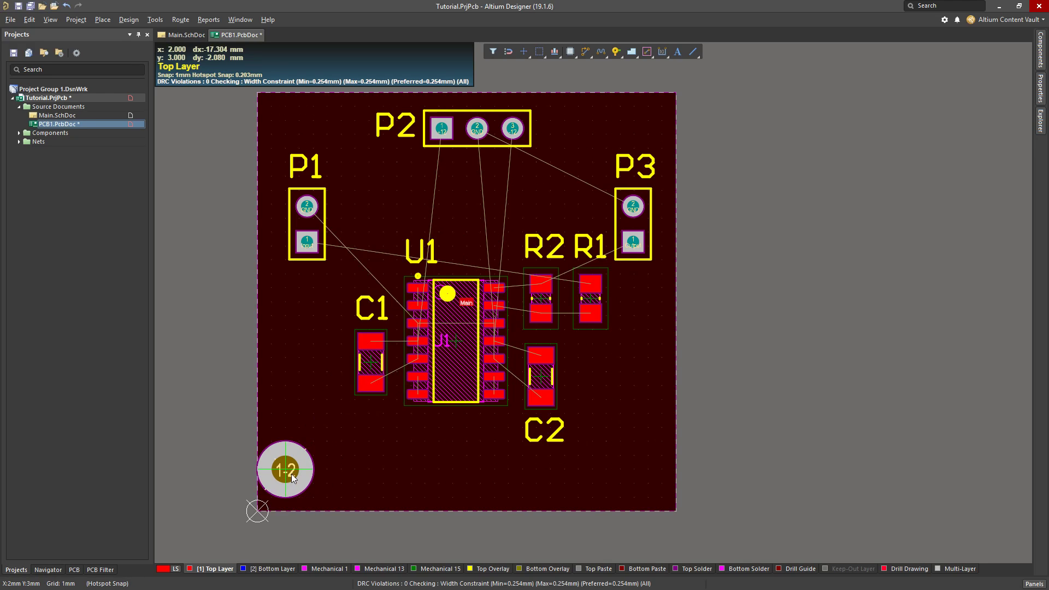
{"action": "left_click", "coordinate": [299, 470]}
{"action": "left_click", "coordinate": [634, 470]}
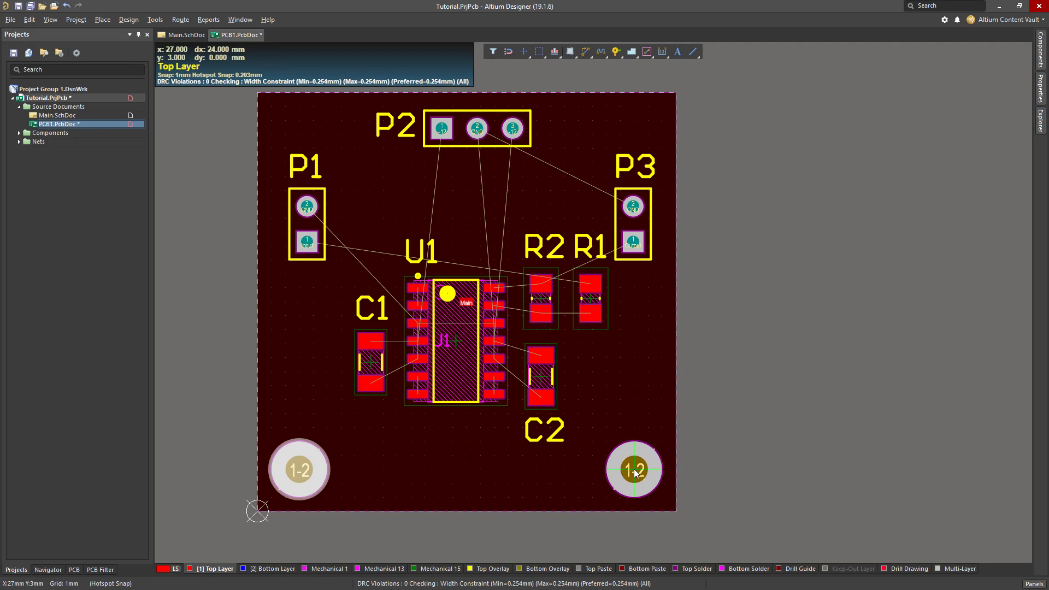
{"action": "left_click", "coordinate": [634, 135]}
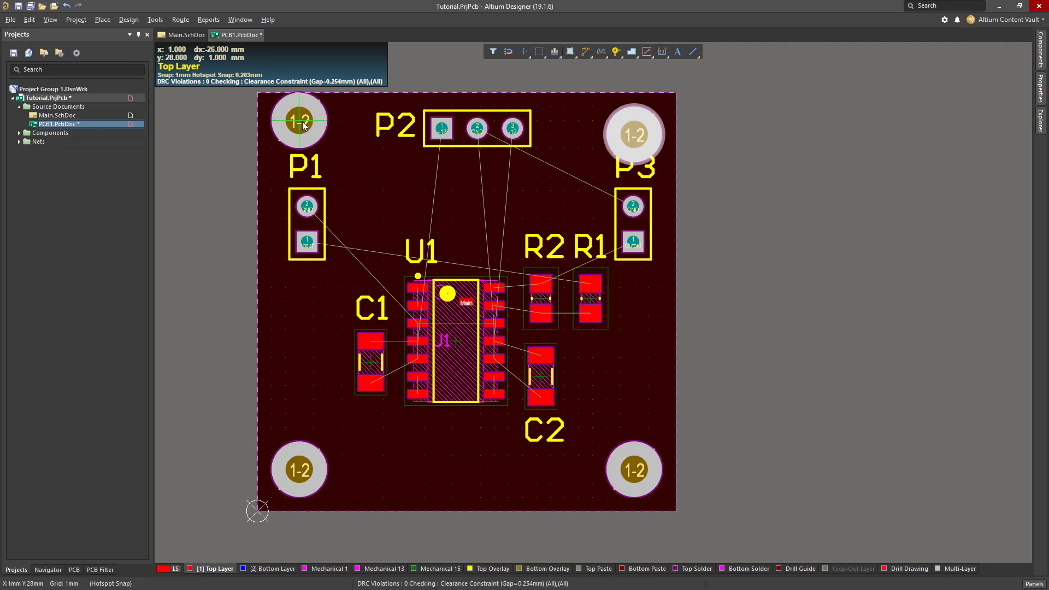
{"action": "left_click", "coordinate": [299, 135]}
{"action": "key", "text": "Escape"}
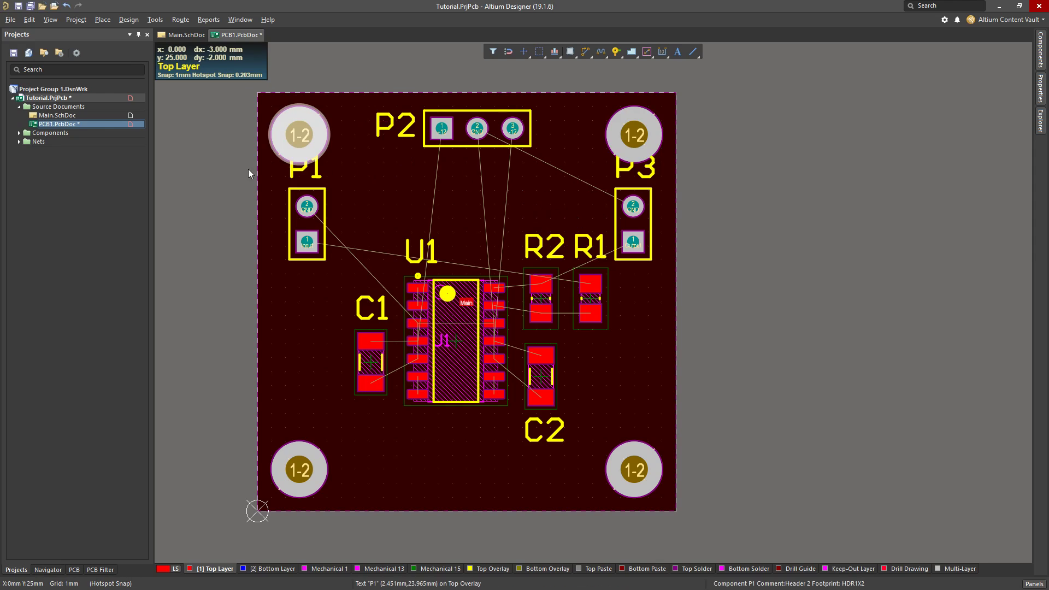
Set the snap grid to 20 mil and move the P1 and P3 designators directly below their headers
{"action": "left_click_drag", "start_coordinate": [298, 173], "coordinate": [297, 293]}
{"action": "key", "text": "g"}
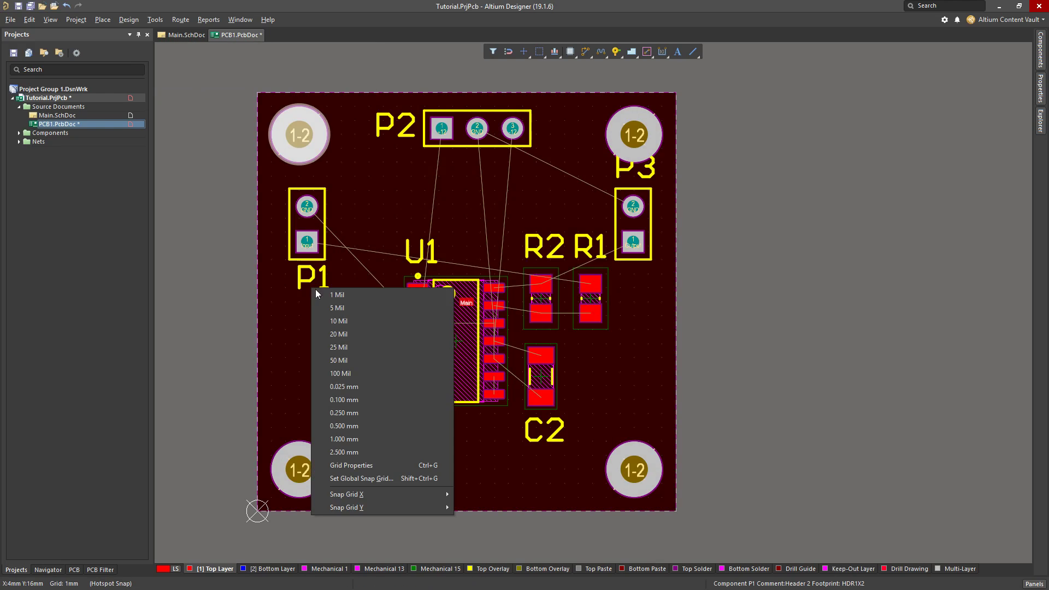
{"action": "left_click", "coordinate": [339, 334]}
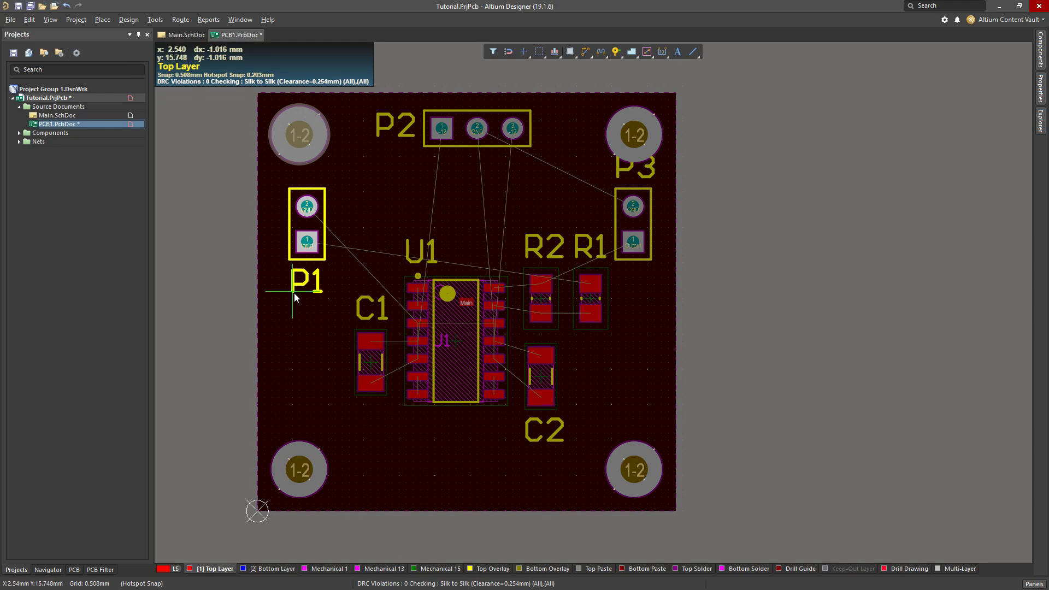
{"action": "left_click", "coordinate": [294, 293]}
{"action": "left_click_drag", "start_coordinate": [633, 168], "coordinate": [615, 293]}
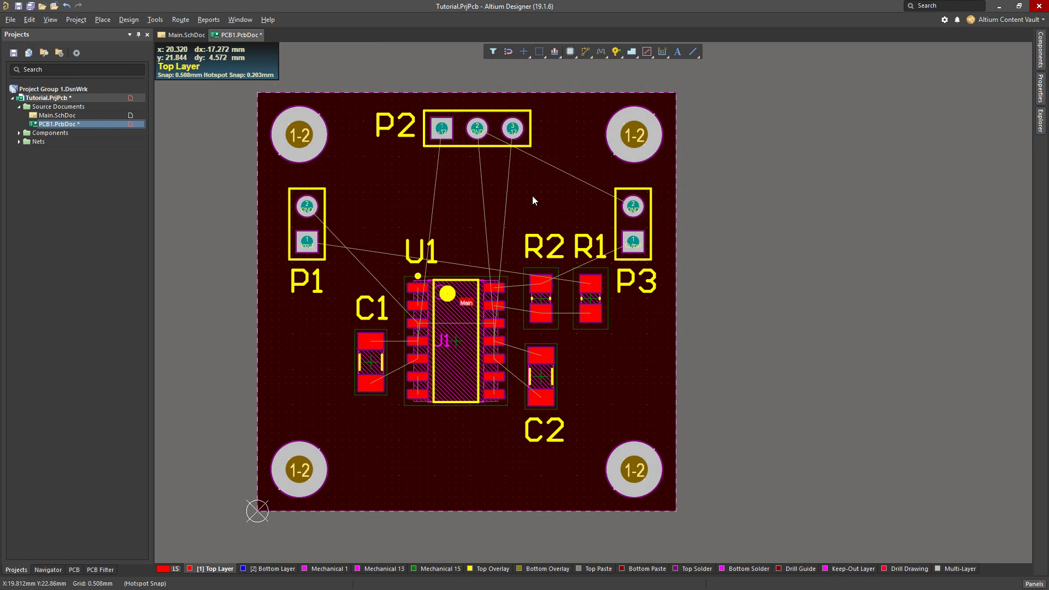
Inspect the finished component and mounting via placement in a tilted 3D view, and return to the 2D layout
{"action": "key", "text": "3"}
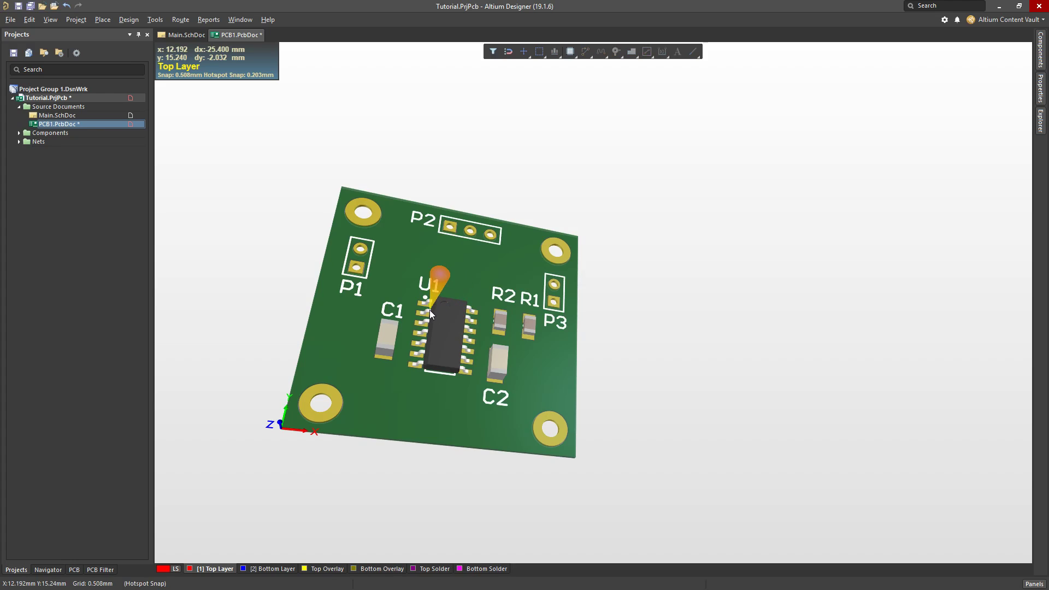
{"action": "right_click_drag", "start_coordinate": [645, 443], "coordinate": [515, 375], "text": "shift"}
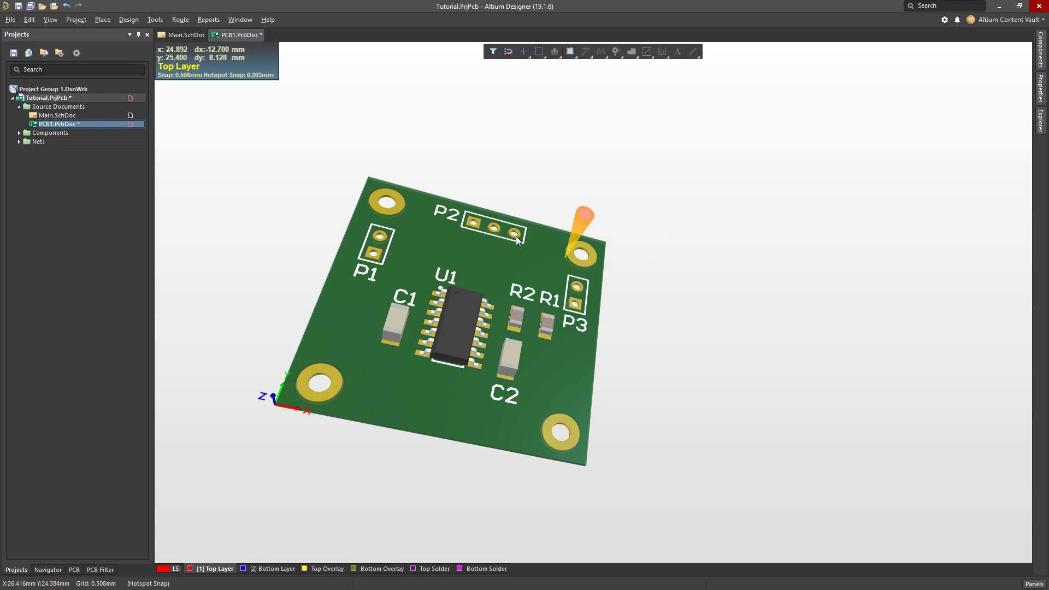
{"action": "scroll", "coordinate": [434, 317], "scroll_direction": "up", "scroll_amount": 3, "text": "ctrl"}
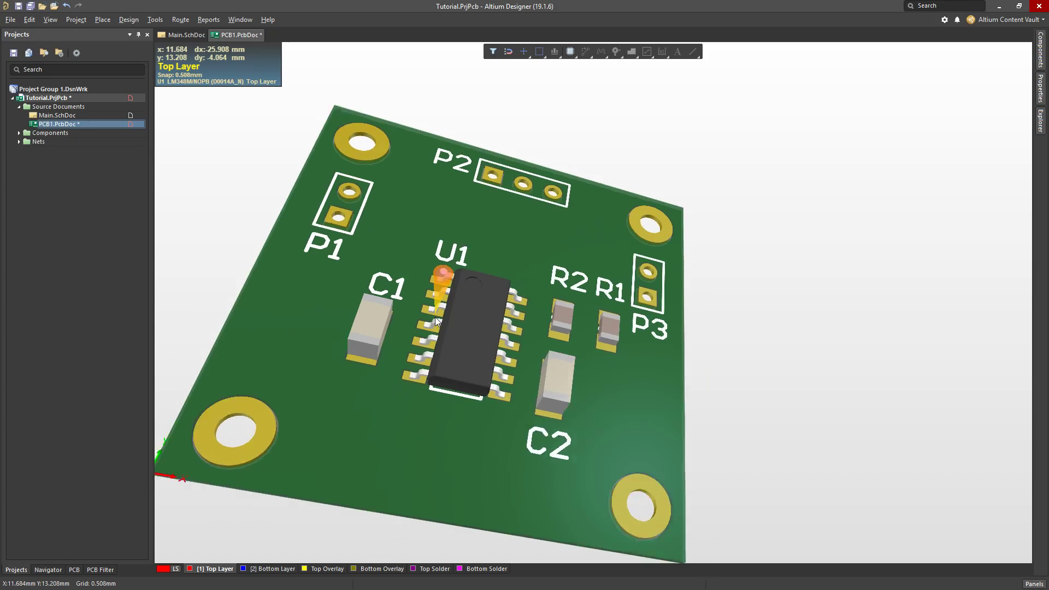
{"action": "scroll", "coordinate": [435, 316], "scroll_direction": "down", "scroll_amount": 3, "text": "ctrl"}
{"action": "key", "text": "2"}
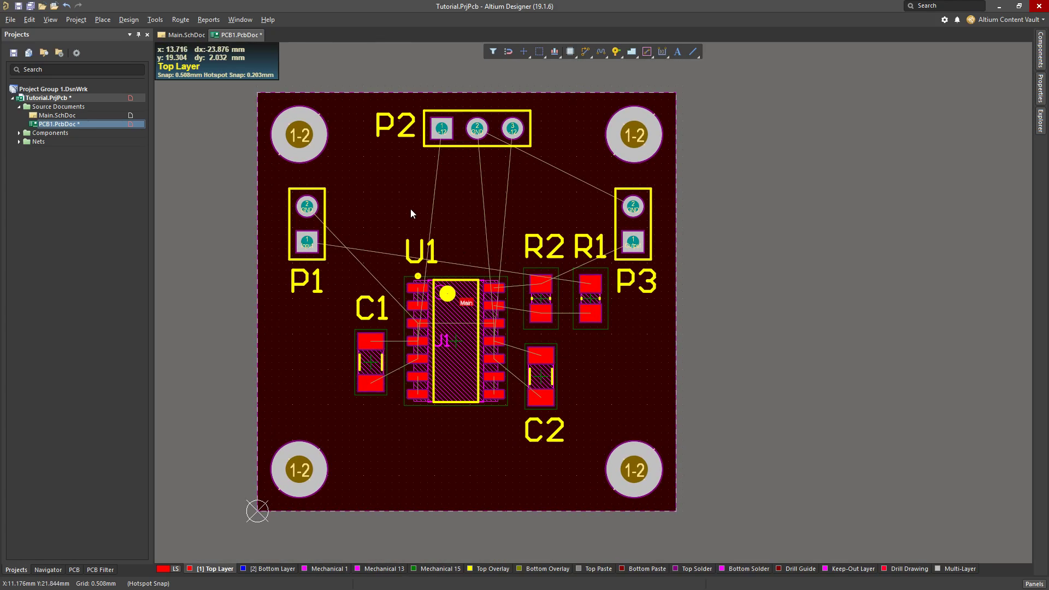
{"action": "scroll", "coordinate": [365, 264], "scroll_direction": "up", "scroll_amount": 3, "text": "ctrl"}
{"action": "scroll", "coordinate": [365, 264], "scroll_direction": "down", "scroll_amount": 3, "text": "ctrl"}
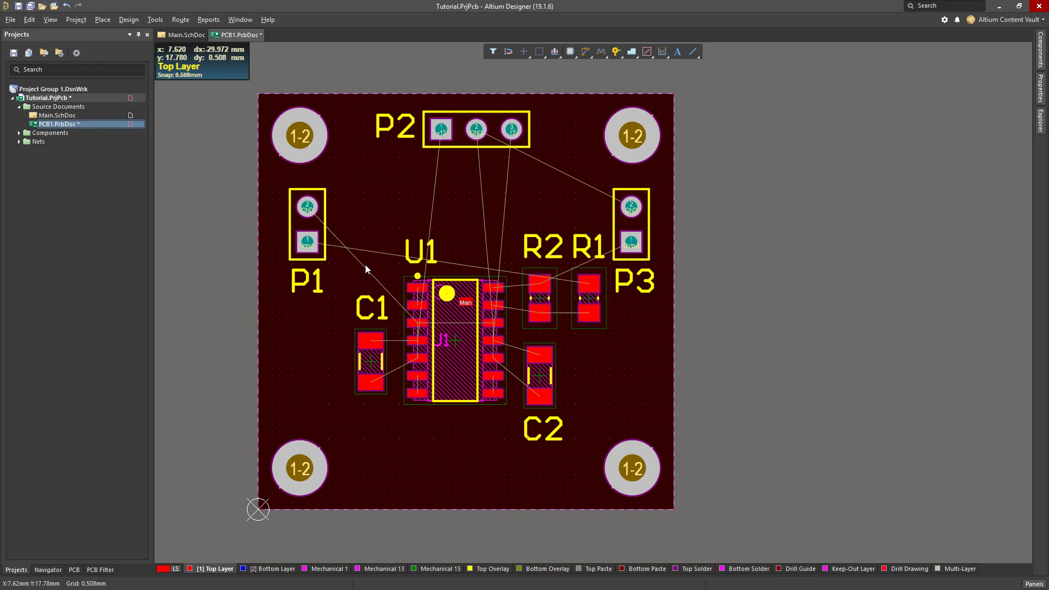
{"action": "right_click_drag", "start_coordinate": [379, 232], "coordinate": [416, 215]}
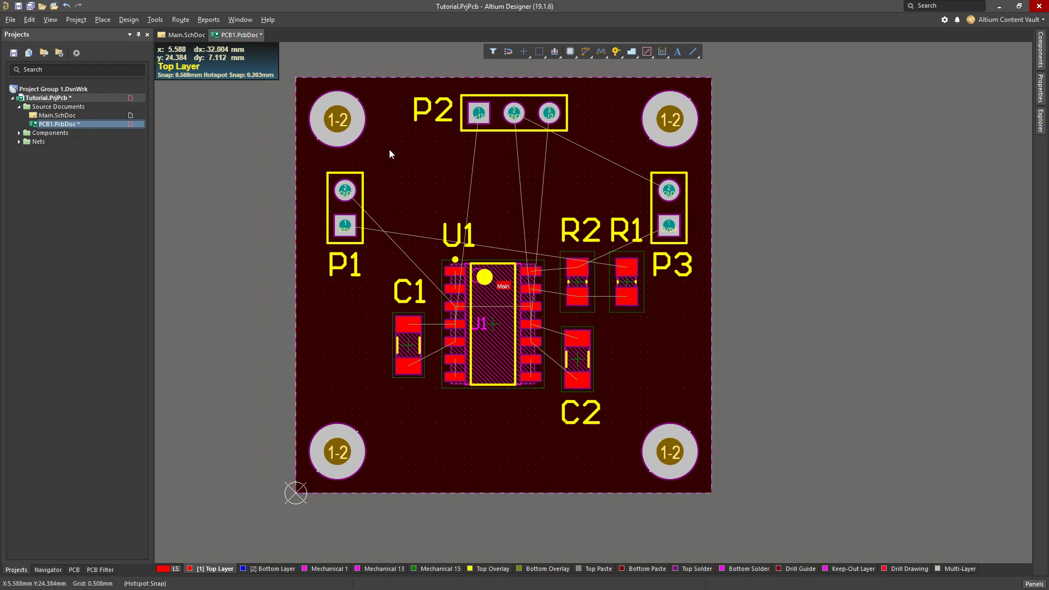
Review the Electrical design rules, including Clearance, and the routing Width rule, and close the rules editor
{"action": "left_click", "coordinate": [127, 20]}
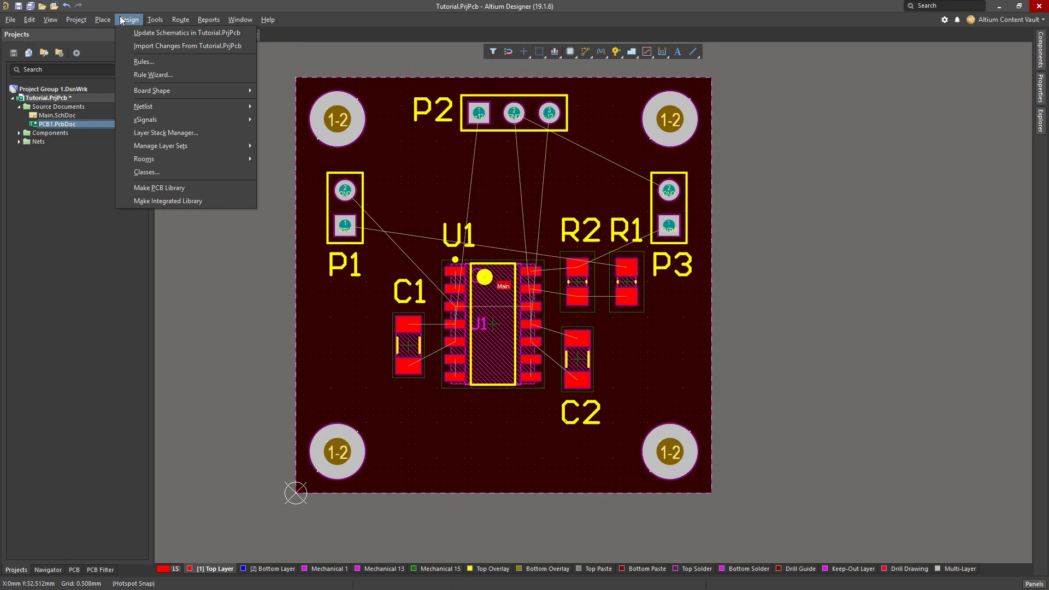
{"action": "left_click", "coordinate": [144, 61]}
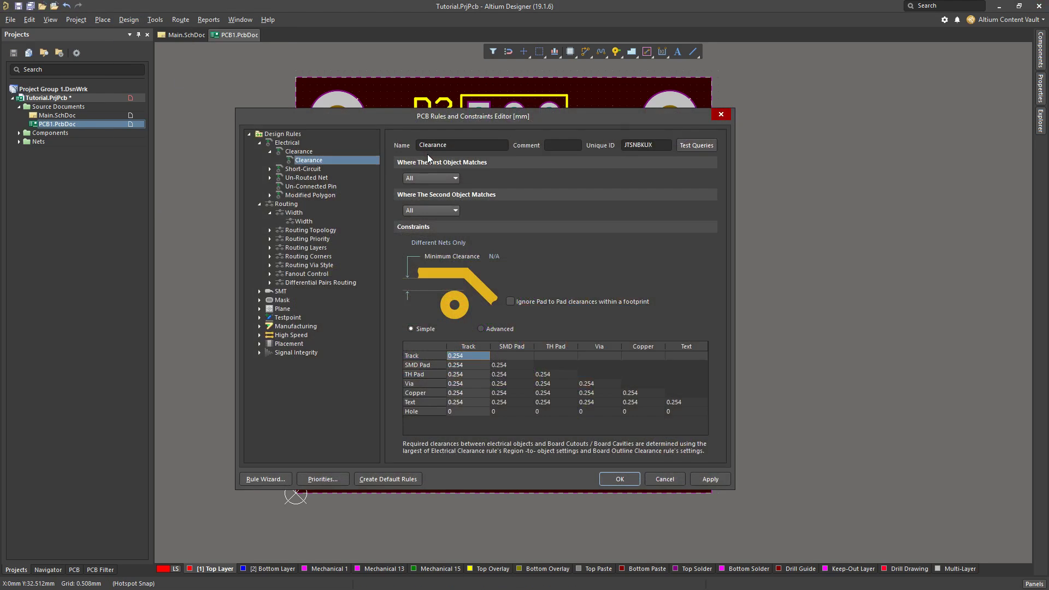
{"action": "left_click", "coordinate": [270, 169]}
{"action": "left_click", "coordinate": [269, 187]}
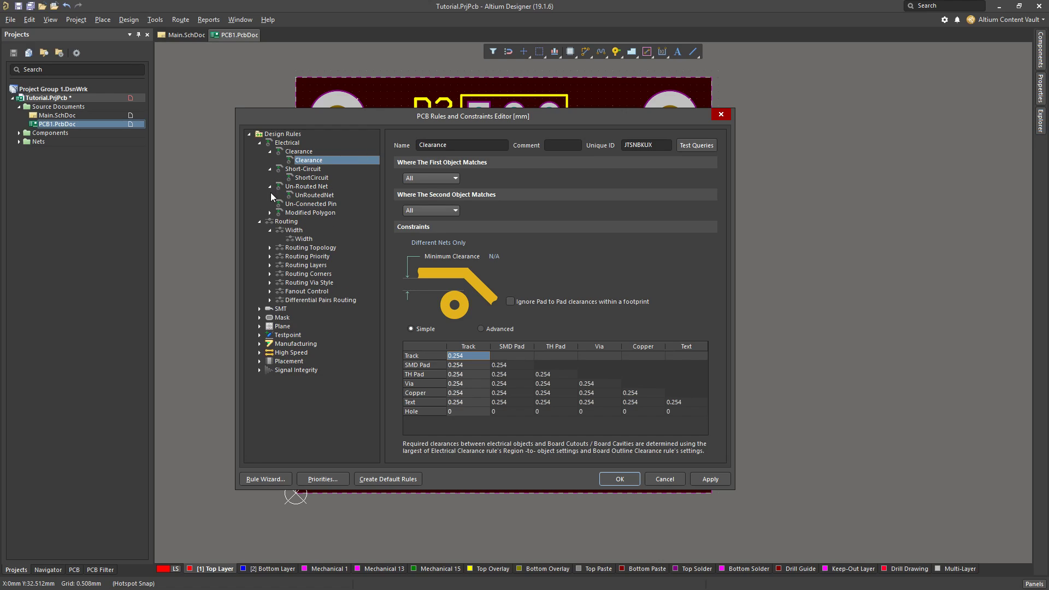
{"action": "left_click", "coordinate": [270, 213]}
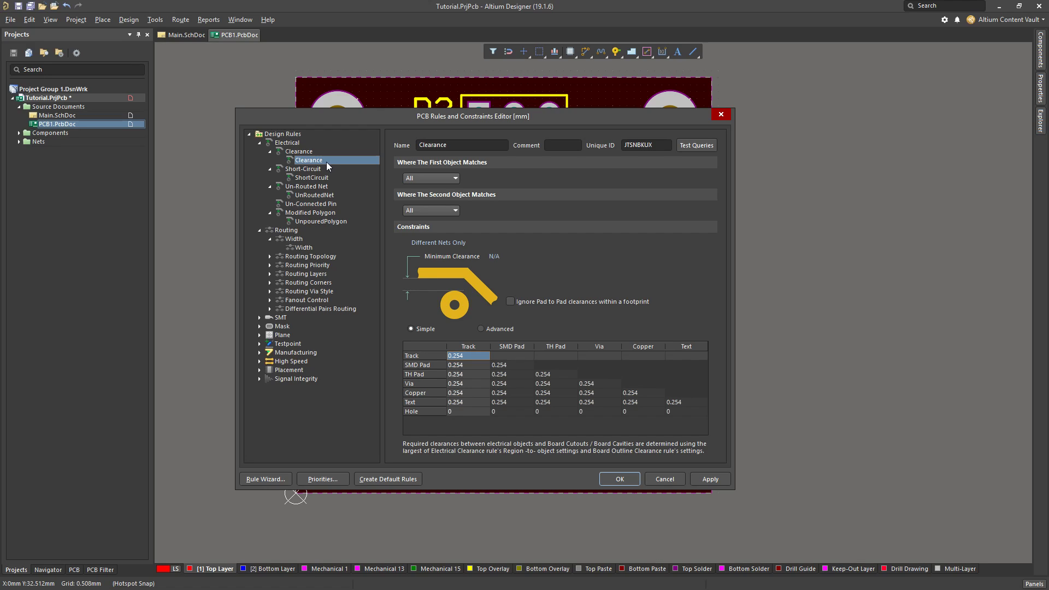
{"action": "left_click", "coordinate": [303, 248]}
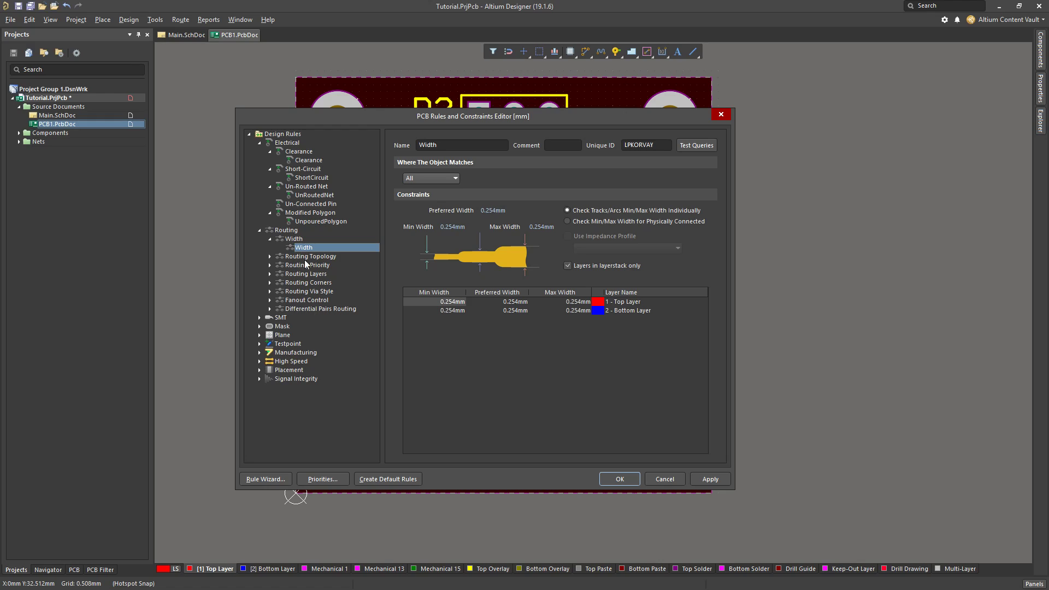
{"action": "left_click", "coordinate": [309, 161]}
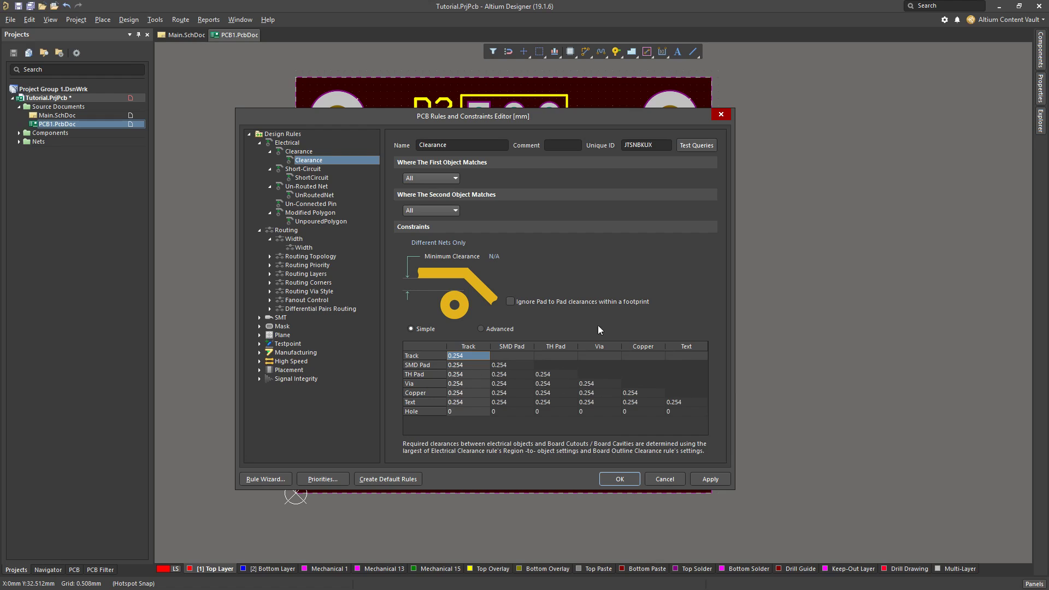
{"action": "left_click", "coordinate": [721, 114]}
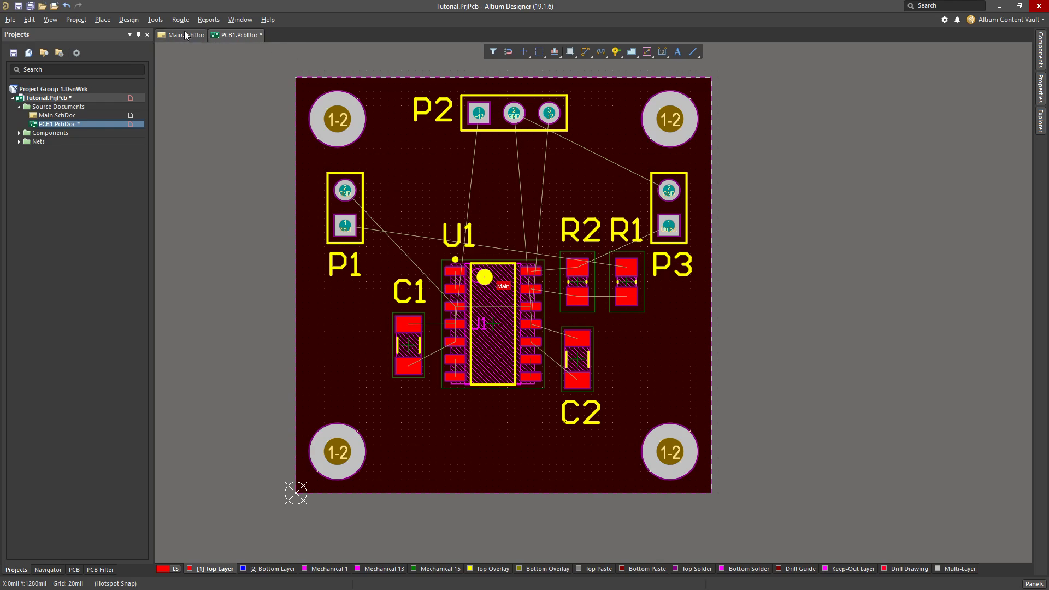
Reopen the design rules in mils, try a minimum clearance of 12 mil, and set it to 10 mil
{"action": "left_click", "coordinate": [155, 19]}
{"action": "left_click", "coordinate": [143, 61]}
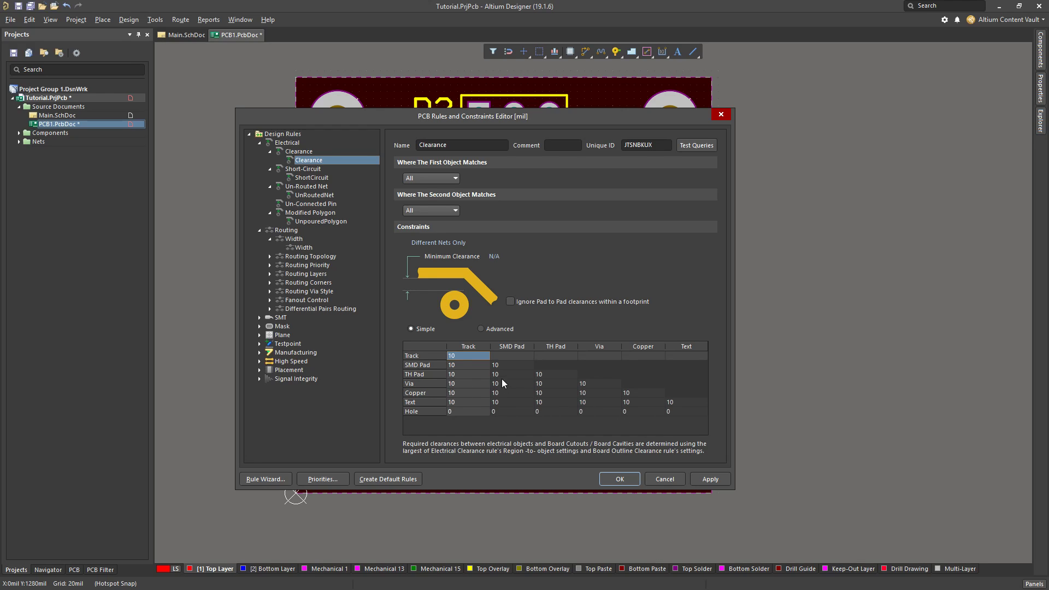
{"action": "left_click", "coordinate": [494, 257]}
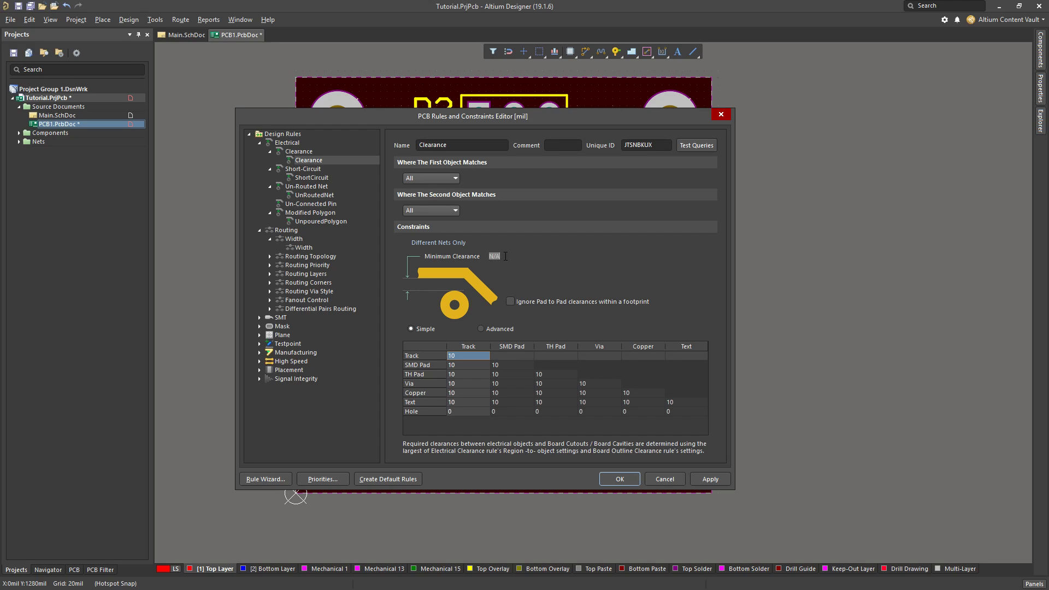
{"action": "type", "text": "12mil"}
{"action": "key", "text": "Return"}
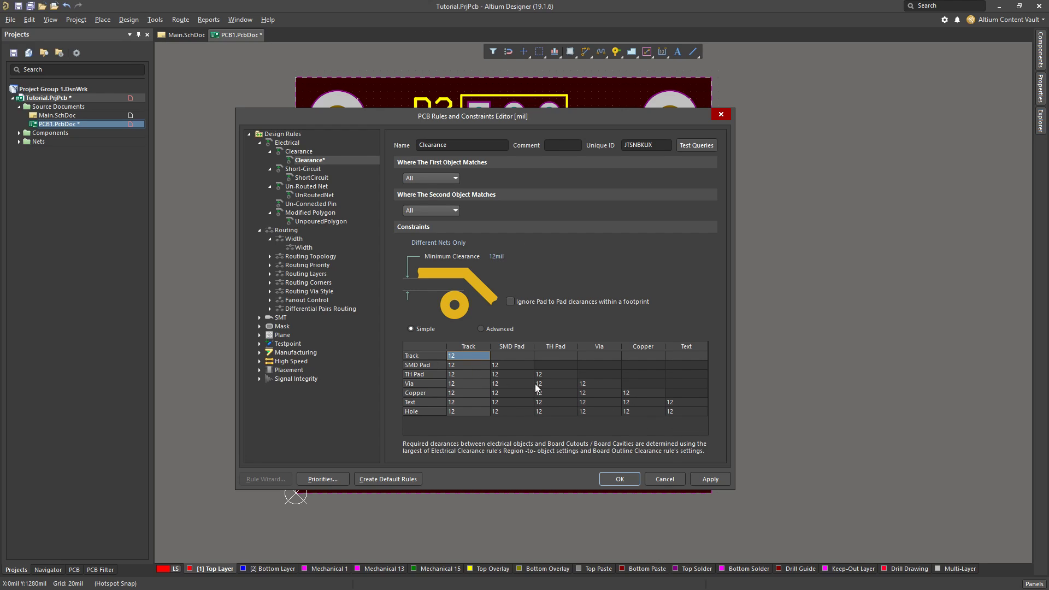
{"action": "left_click", "coordinate": [499, 256]}
{"action": "type", "text": "10mi"}
Set the routing Width rule's maximum width to 0.5 mm, expand the Manufacturing rules, and accept the rule changes
{"action": "left_click", "coordinate": [304, 247]}
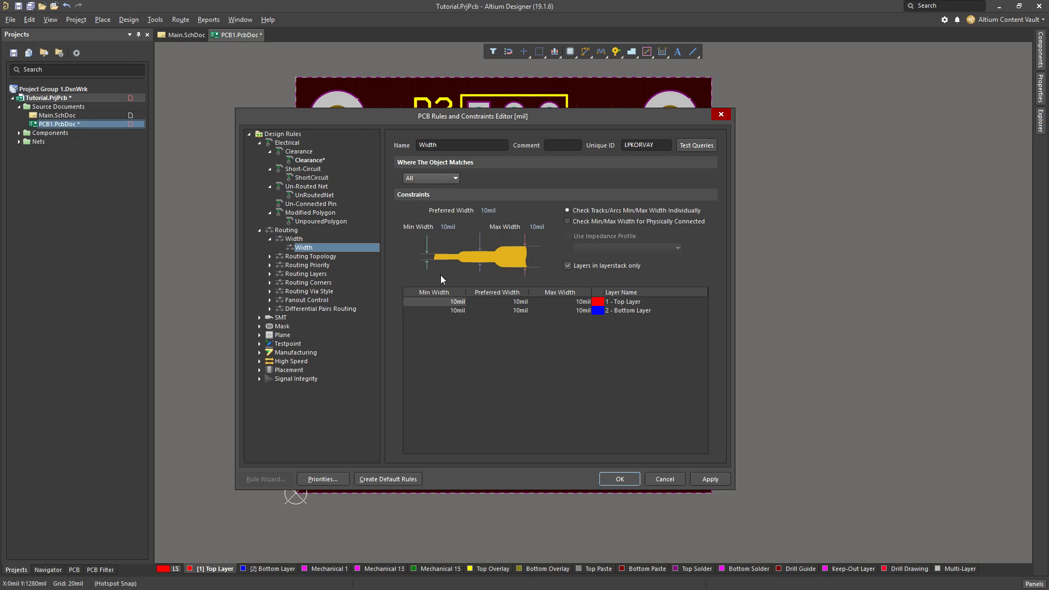
{"action": "left_click", "coordinate": [447, 227]}
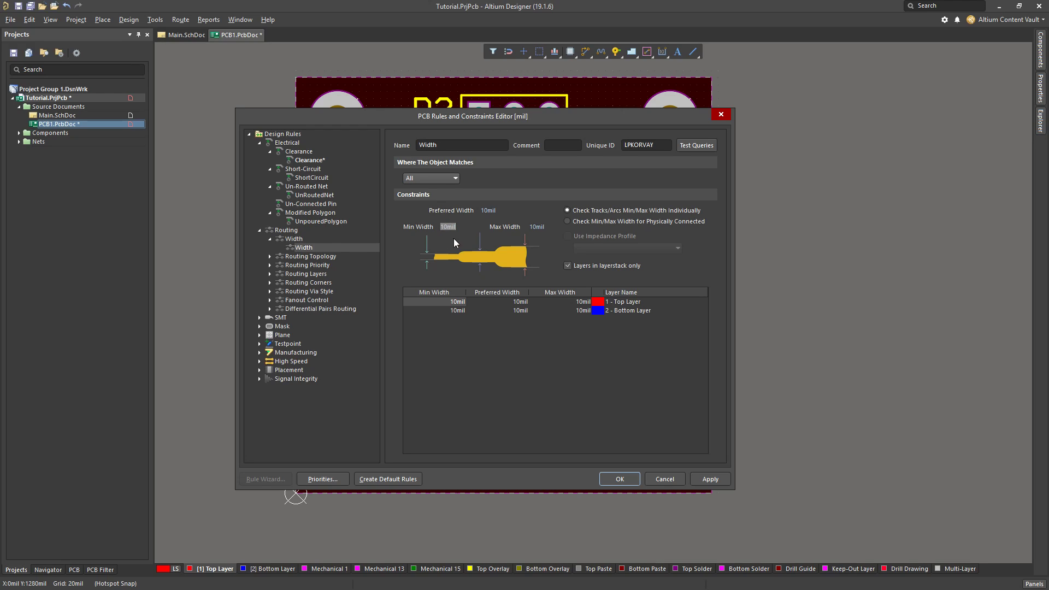
{"action": "left_click", "coordinate": [447, 226]}
{"action": "left_click_drag", "start_coordinate": [501, 119], "coordinate": [517, 135]}
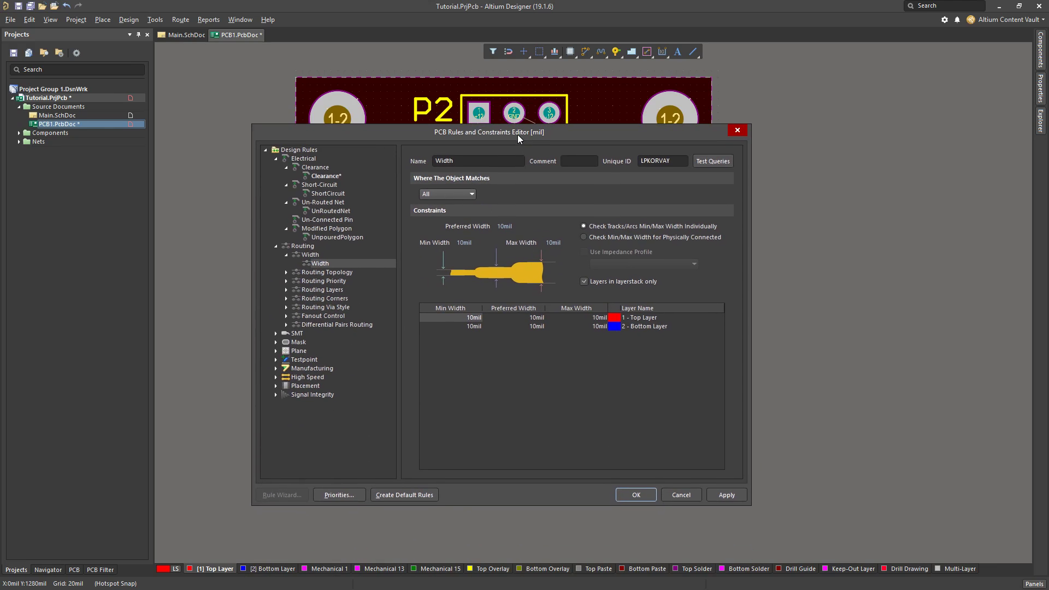
{"action": "left_click", "coordinate": [549, 243]}
{"action": "type", "text": "0.5mm"}
{"action": "key", "text": "Tab"}
{"action": "left_click", "coordinate": [276, 368]}
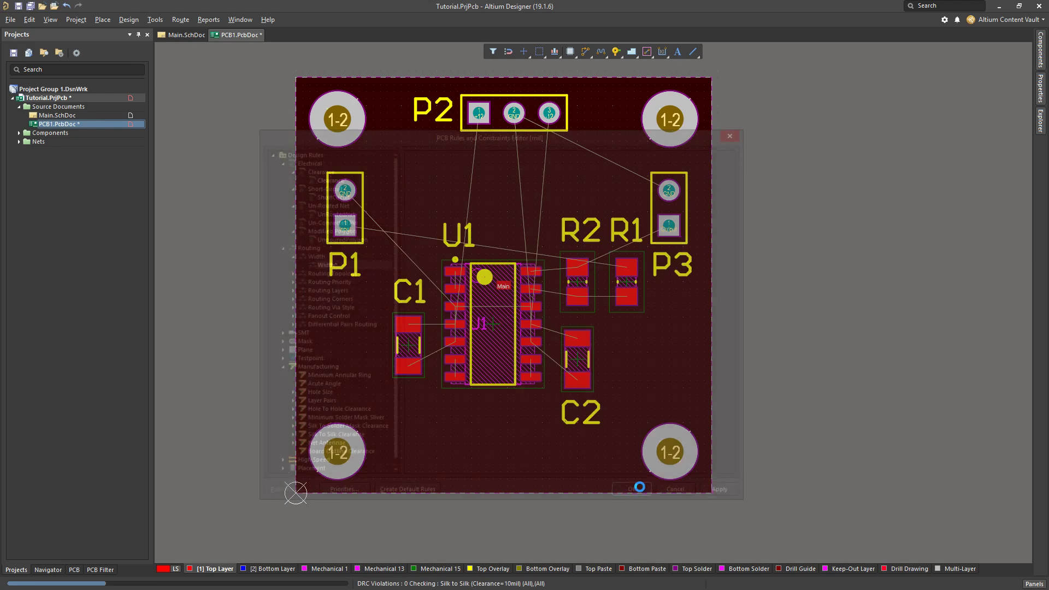
{"action": "left_click", "coordinate": [638, 494]}
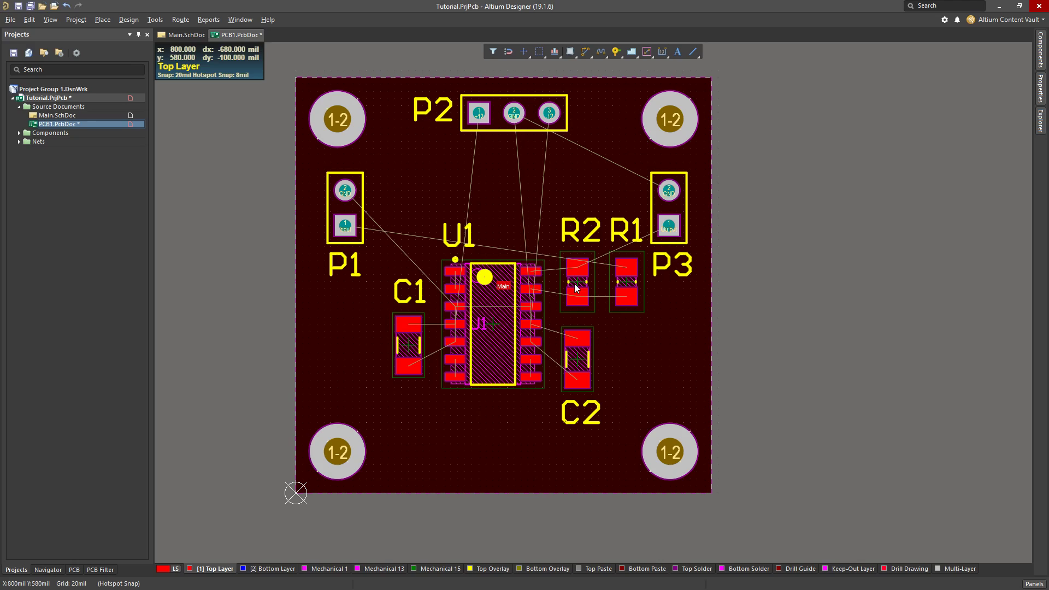
Route the Input net on the Top Layer from P1 pad 1 to R1 pad 1 with a 10 mil track
{"action": "left_click", "coordinate": [585, 51]}
{"action": "scroll", "coordinate": [417, 239], "scroll_direction": "up", "scroll_amount": 2, "text": "ctrl"}
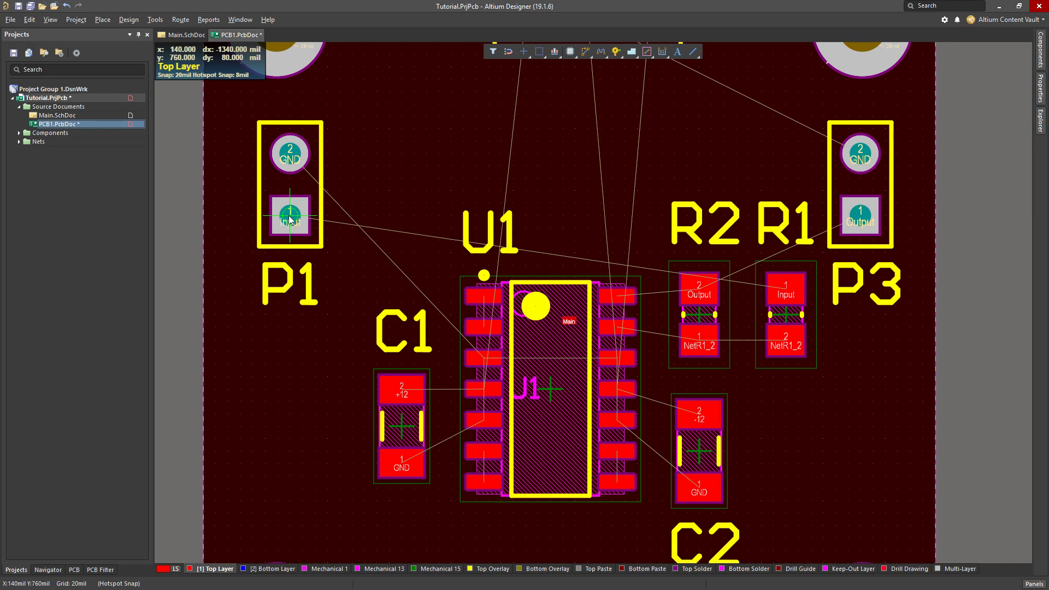
{"action": "left_click", "coordinate": [288, 215]}
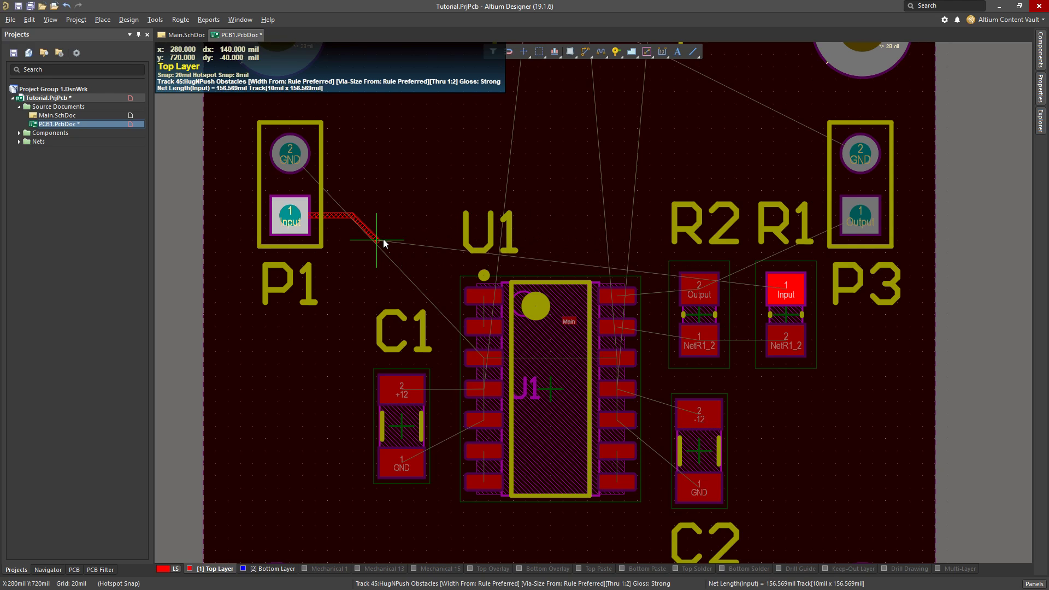
{"action": "key", "text": "Tab"}
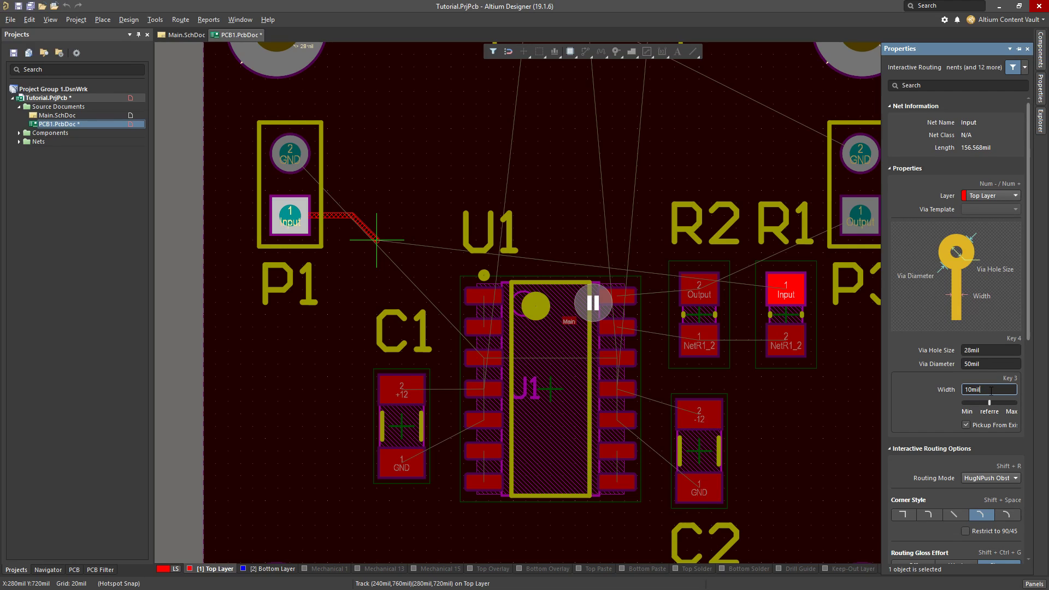
{"action": "key", "text": "Return"}
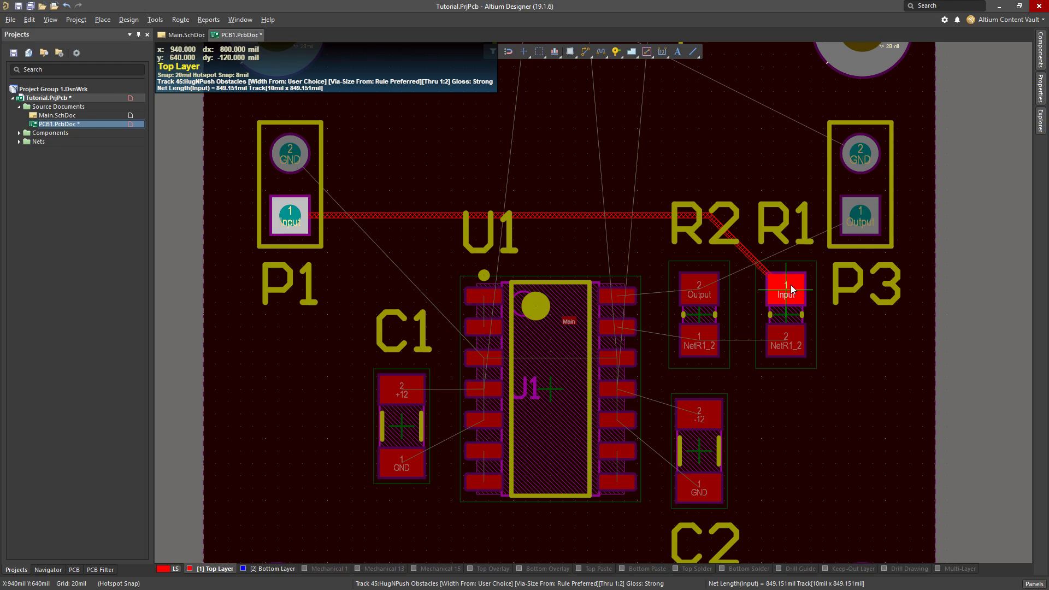
{"action": "left_click", "coordinate": [786, 288]}
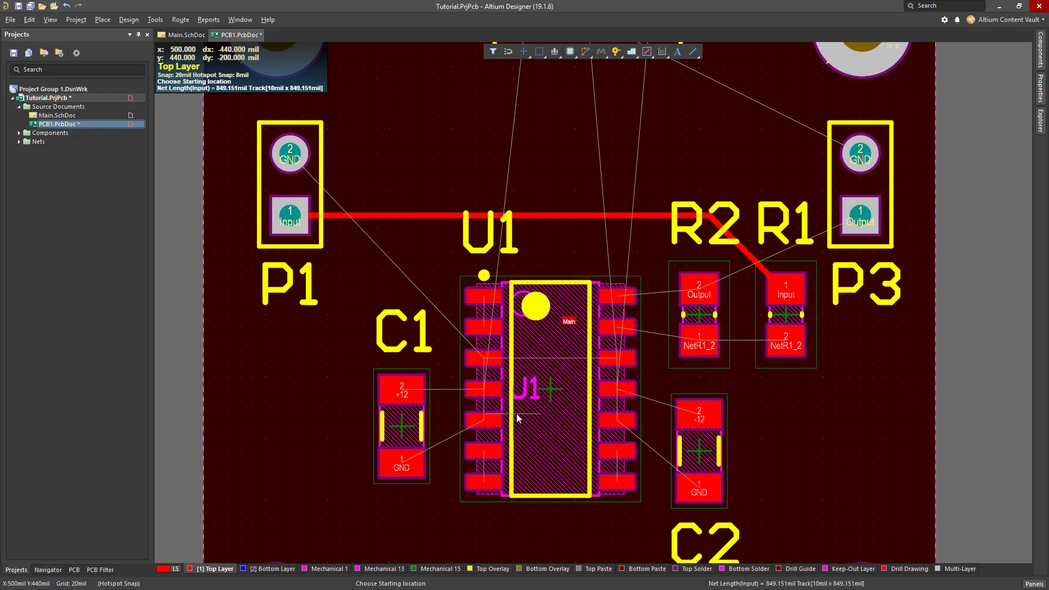
Route the Output net on the Top Layer from U1 pin 14 to R2 pad 2
{"action": "scroll", "coordinate": [488, 314], "scroll_direction": "up", "scroll_amount": 4}
{"action": "scroll", "coordinate": [488, 314], "scroll_direction": "down", "scroll_amount": 4}
{"action": "scroll", "coordinate": [727, 428], "scroll_direction": "up", "scroll_amount": 2, "text": "ctrl"}
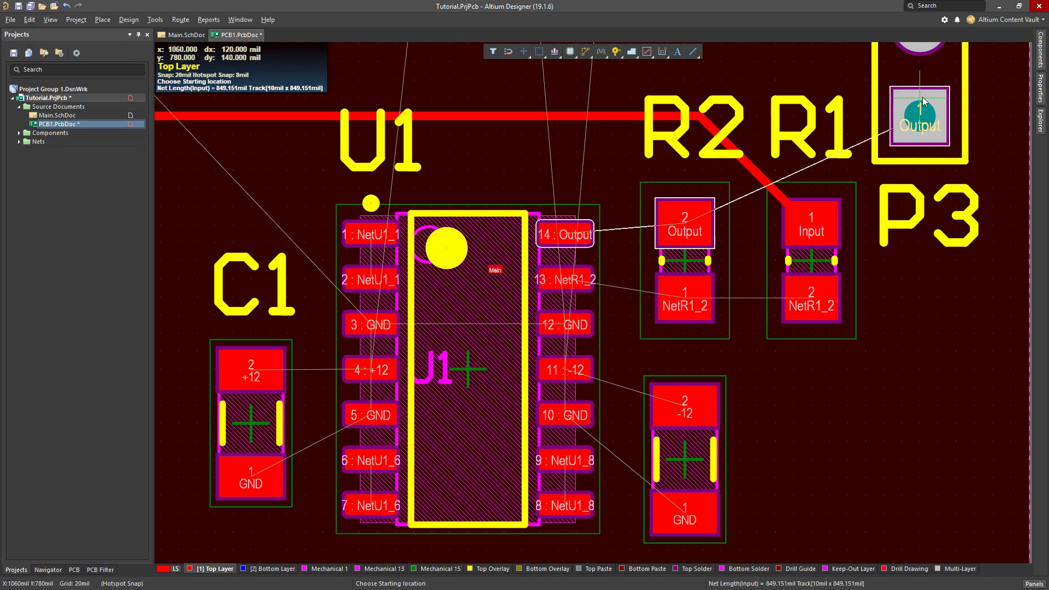
{"action": "left_click", "coordinate": [591, 248]}
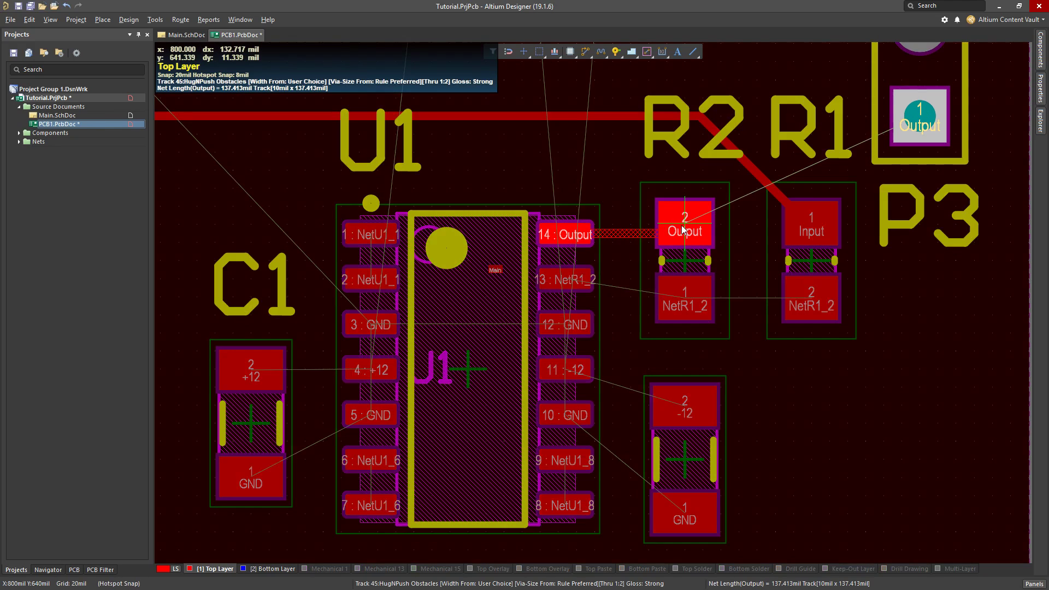
{"action": "left_click", "coordinate": [717, 229]}
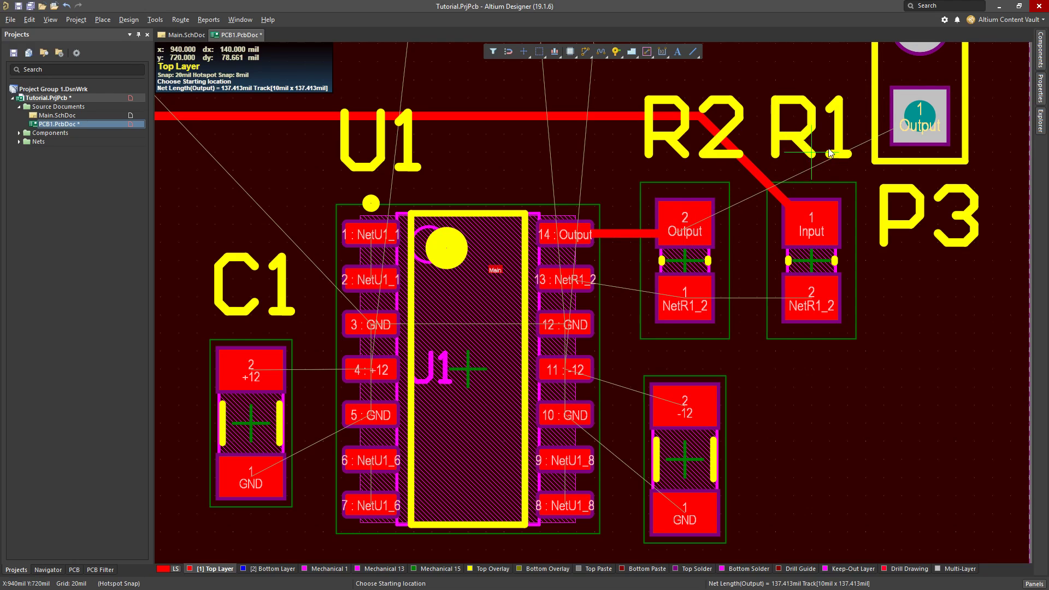
Route the Output net from R2 pad 2 on the Top Layer through a via at x 720, y 700 mil to P3 pad 1 on the Bottom Layer
{"action": "left_click", "coordinate": [687, 226]}
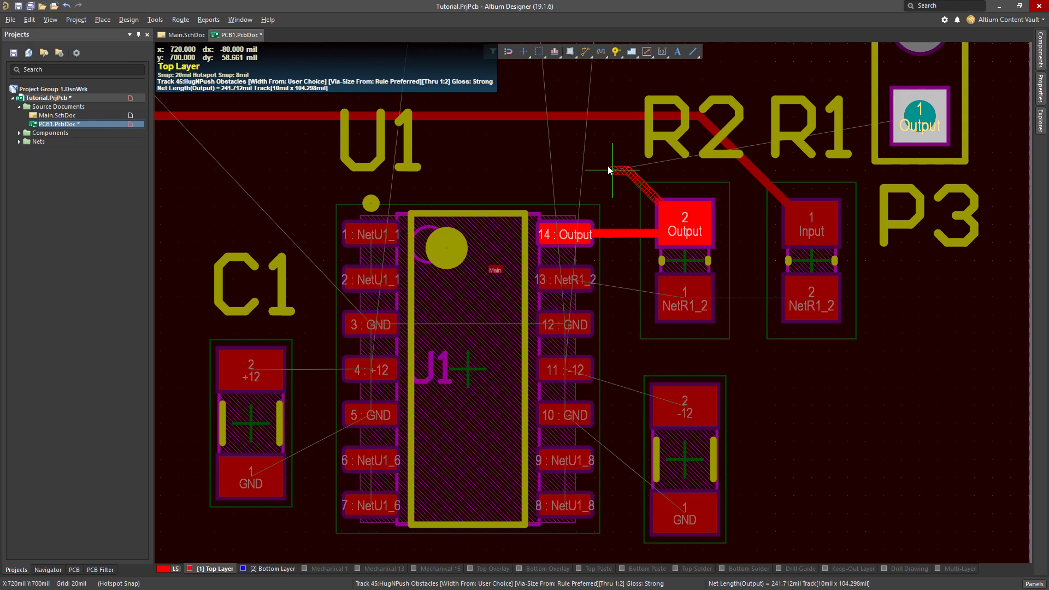
{"action": "key", "text": "KP_Multiply"}
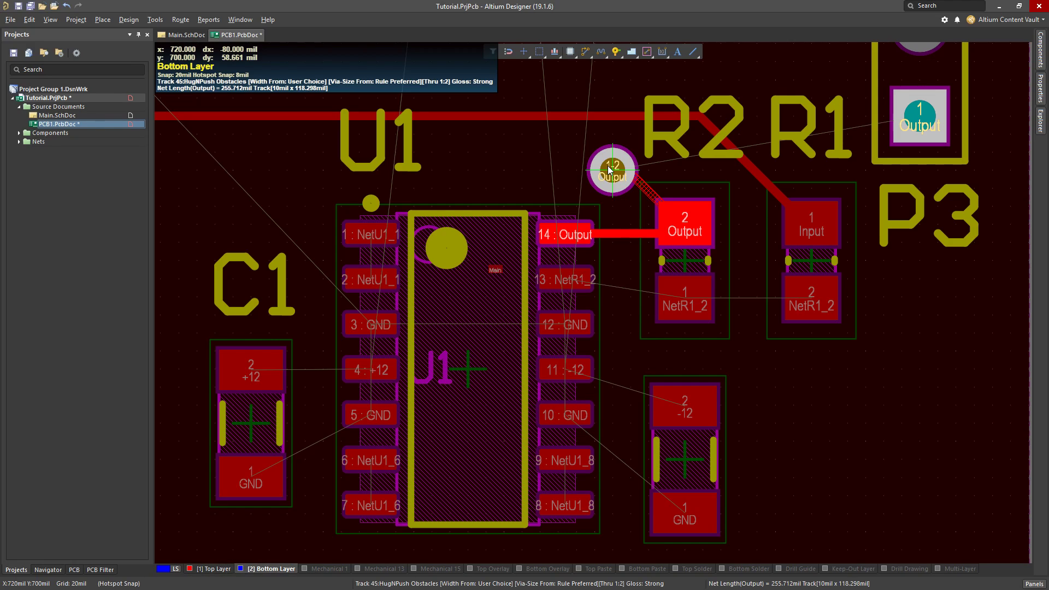
{"action": "key", "text": "KP_Multiply"}
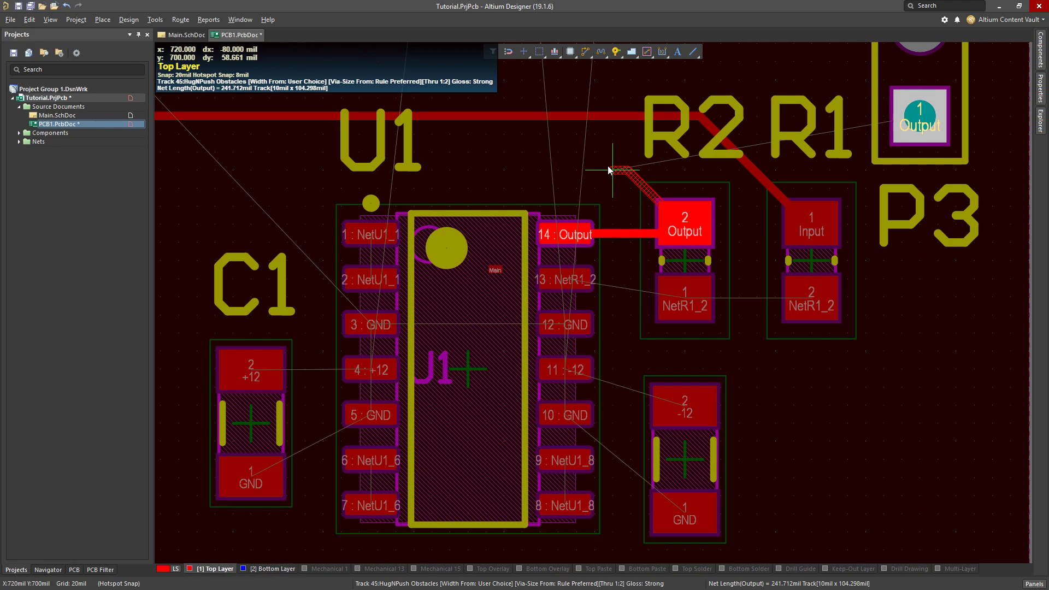
{"action": "key", "text": "KP_Multiply"}
{"action": "key", "text": "KP_Multiply"}
{"action": "key", "text": "KP_Multiply"}
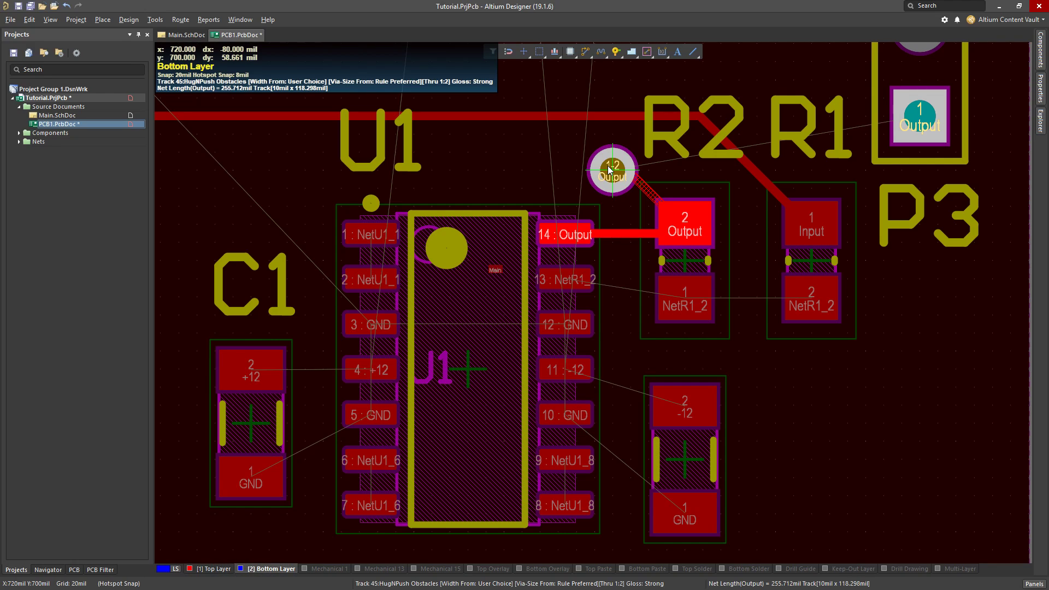
{"action": "key", "text": "KP_Multiply"}
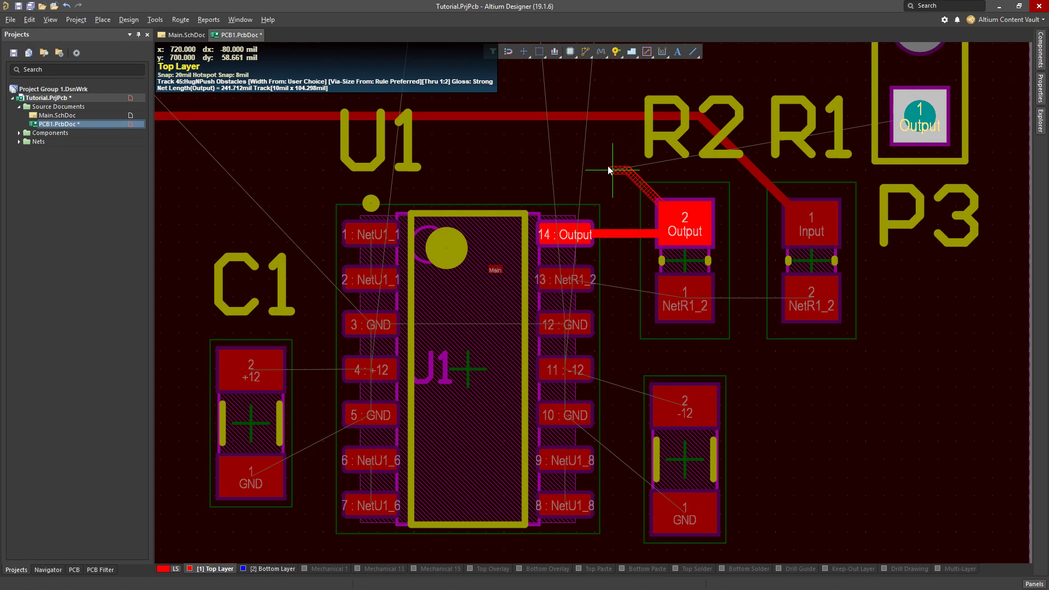
{"action": "key", "text": "KP_Multiply"}
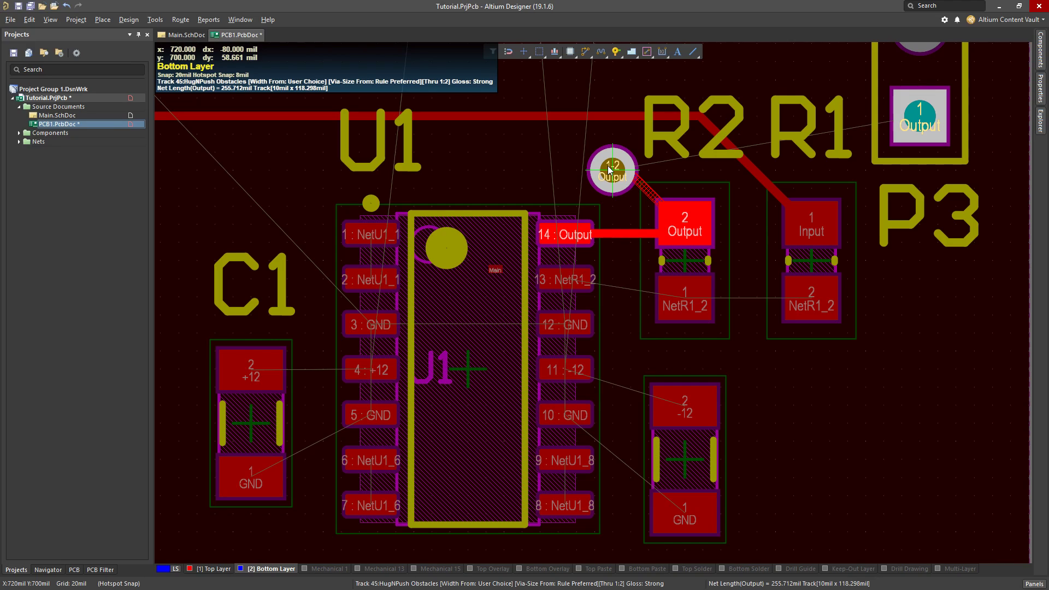
{"action": "key", "text": "KP_Multiply"}
{"action": "key", "text": "KP_Multiply"}
{"action": "key", "text": "KP_Multiply"}
{"action": "key", "text": "KP_Multiply"}
{"action": "key", "text": "KP_Multiply"}
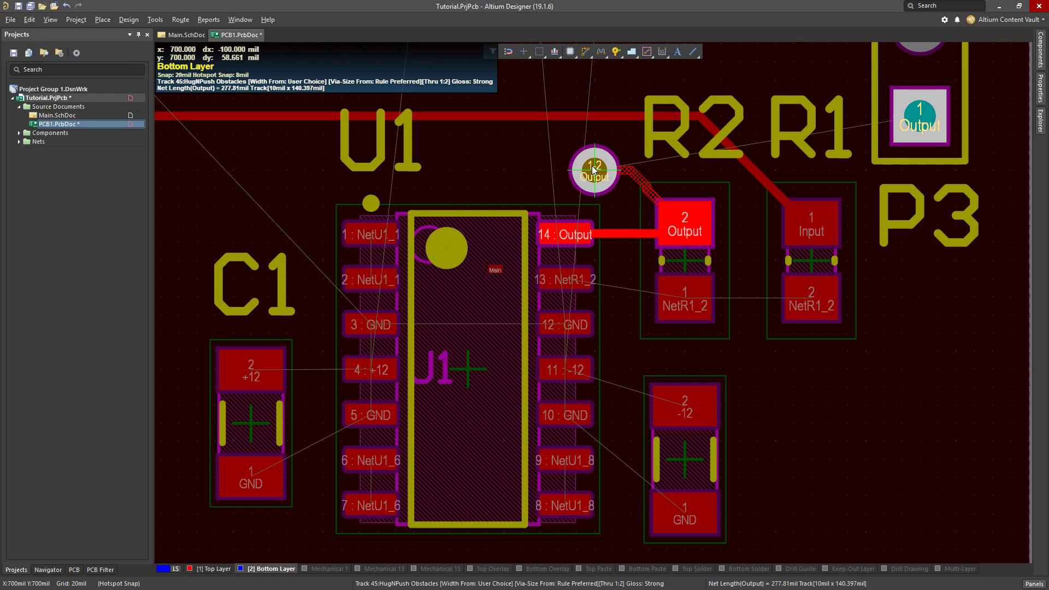
{"action": "key", "text": "KP_Multiply"}
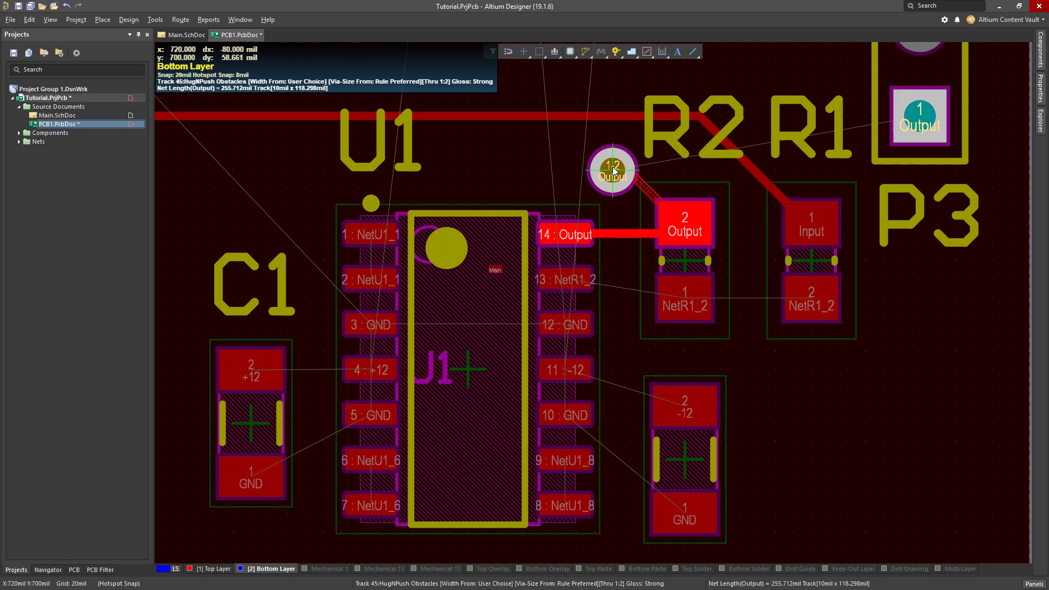
{"action": "left_click", "coordinate": [614, 170]}
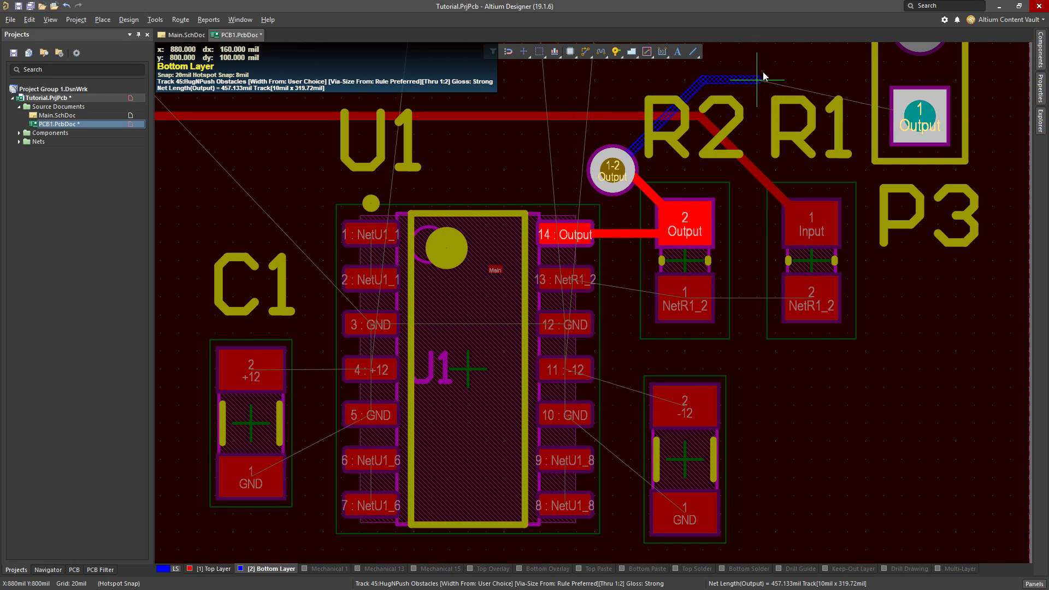
{"action": "left_click", "coordinate": [920, 121]}
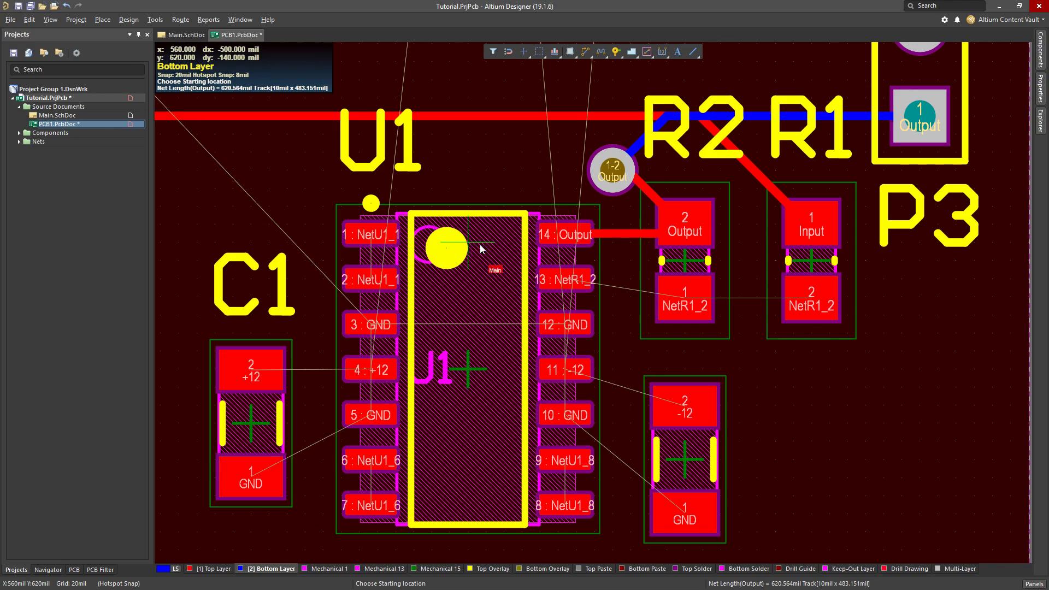
Route NetR1_2 on the Top Layer, joining R1 pad 2 to R2 pad 1 and U1 pin 13 to R2 pad 1
{"action": "key", "text": "KP_Multiply"}
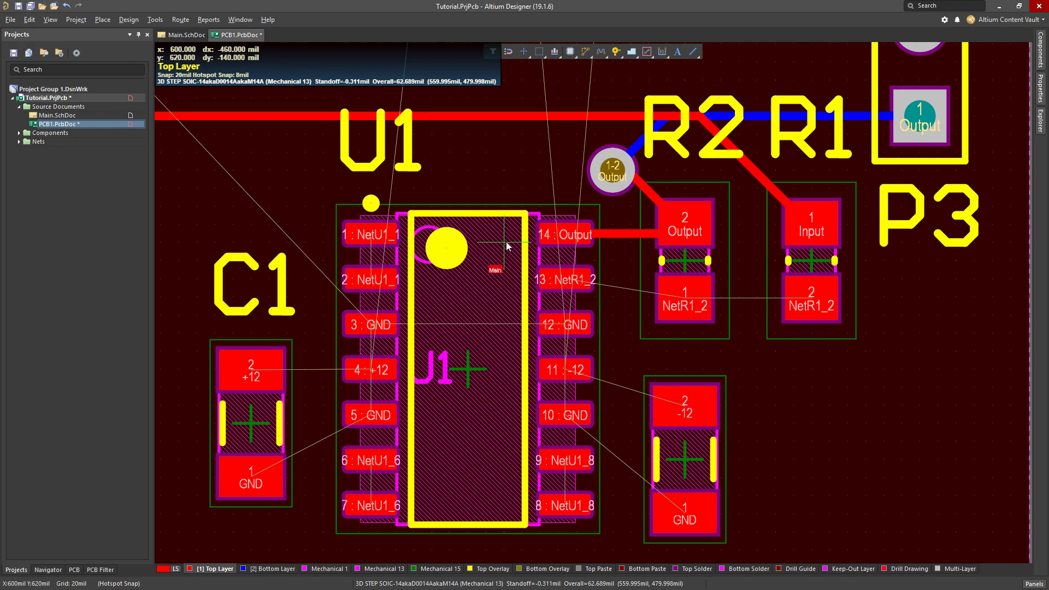
{"action": "scroll", "coordinate": [450, 261], "scroll_direction": "down", "scroll_amount": 2, "text": "ctrl"}
{"action": "scroll", "coordinate": [533, 267], "scroll_direction": "up", "scroll_amount": 2, "text": "ctrl"}
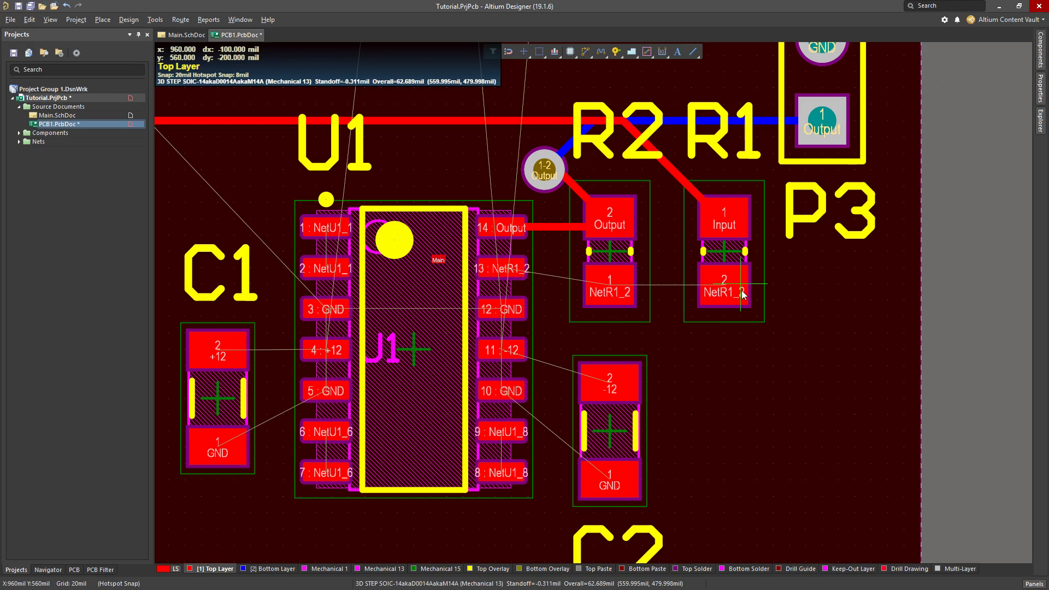
{"action": "left_click", "coordinate": [724, 284]}
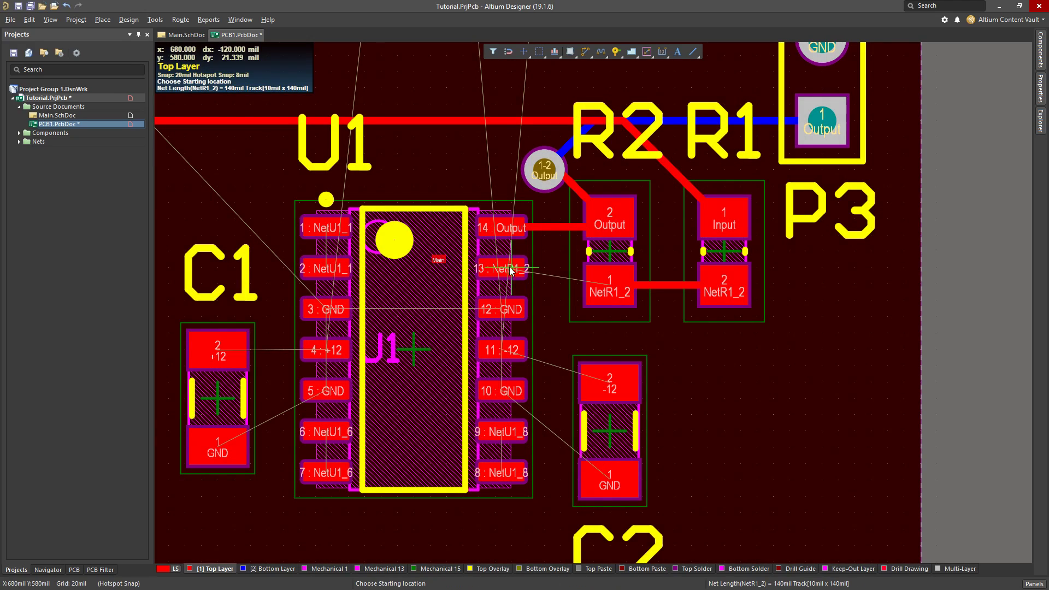
{"action": "left_click", "coordinate": [499, 269]}
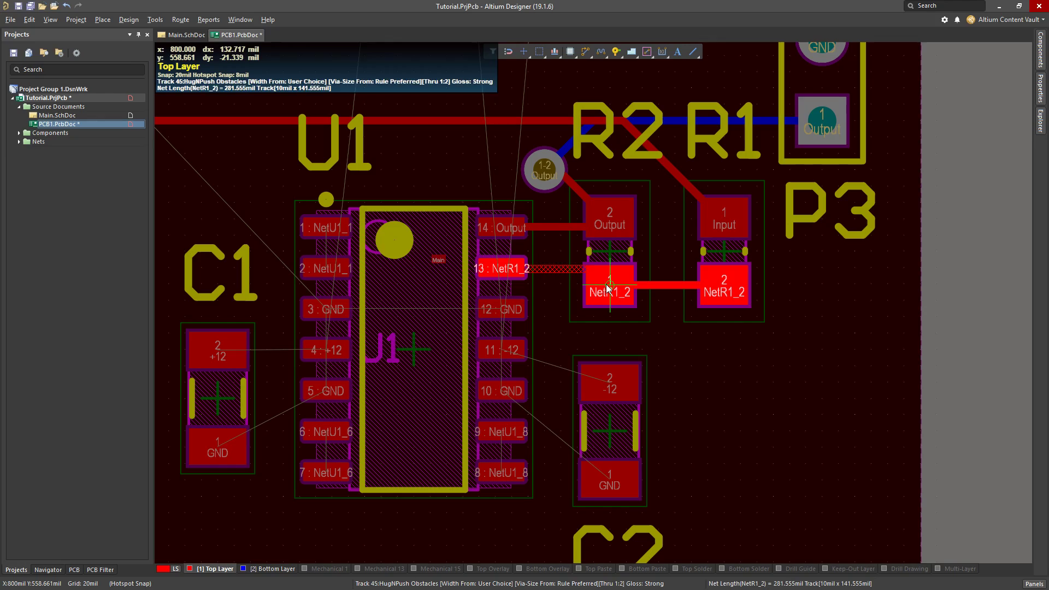
{"action": "left_click", "coordinate": [608, 288]}
Route the -12 net on the Top Layer between U1 pin 11 and C2 pad 2, and from C2 pad 2 around R1 to P2 pad 3
{"action": "left_click", "coordinate": [516, 354]}
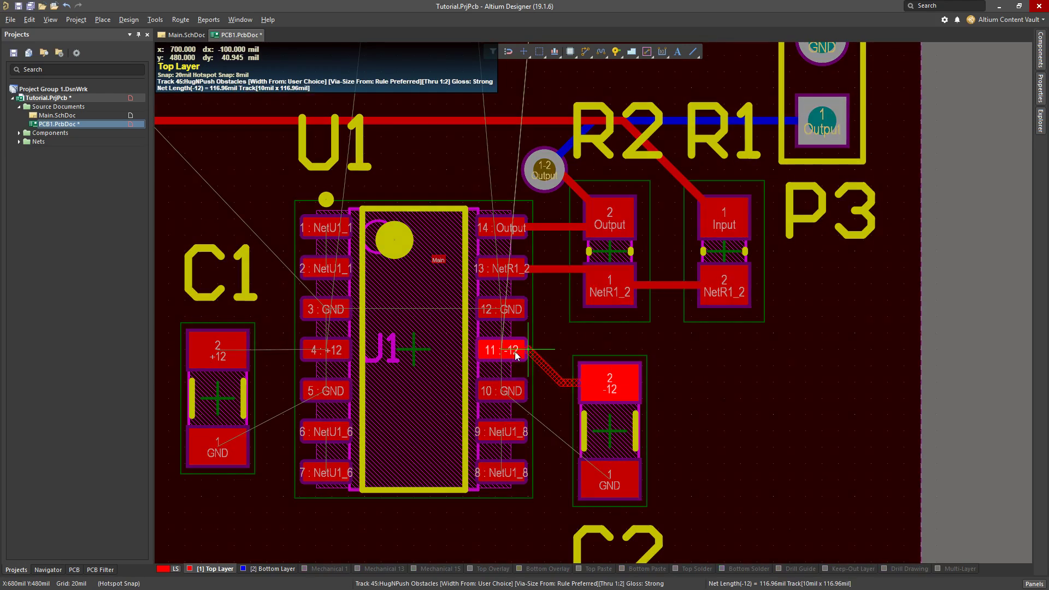
{"action": "left_click", "coordinate": [607, 367]}
{"action": "scroll", "coordinate": [614, 356], "scroll_direction": "down", "scroll_amount": 2, "text": "ctrl"}
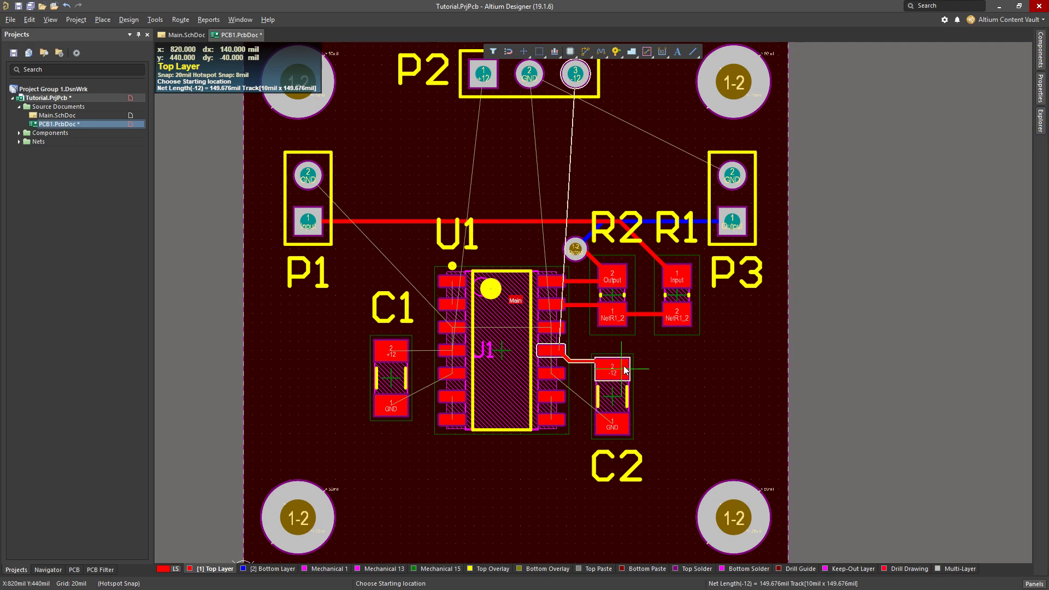
{"action": "left_click", "coordinate": [617, 370]}
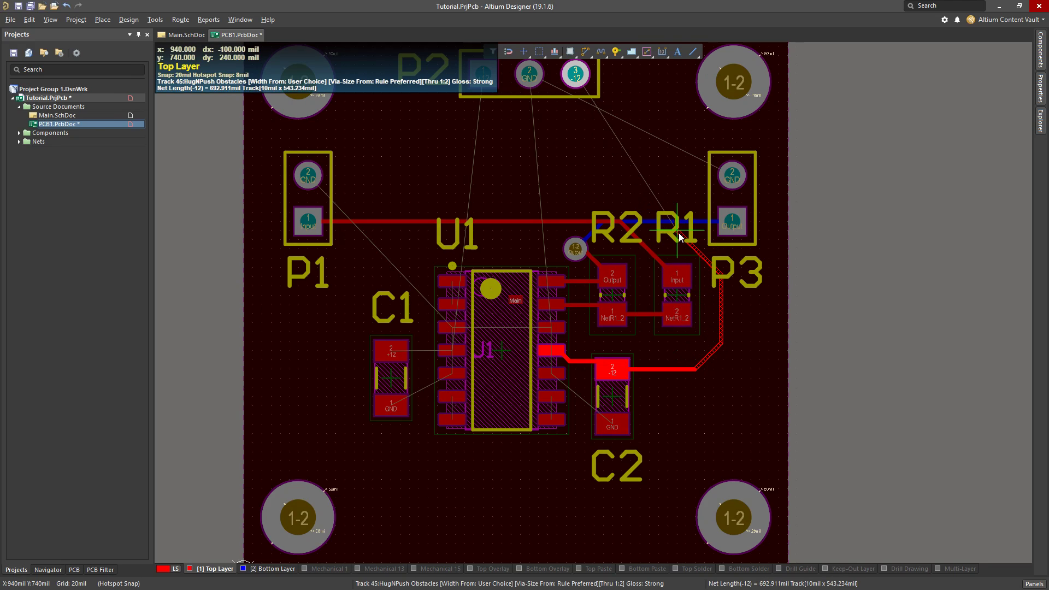
{"action": "left_click", "coordinate": [575, 76]}
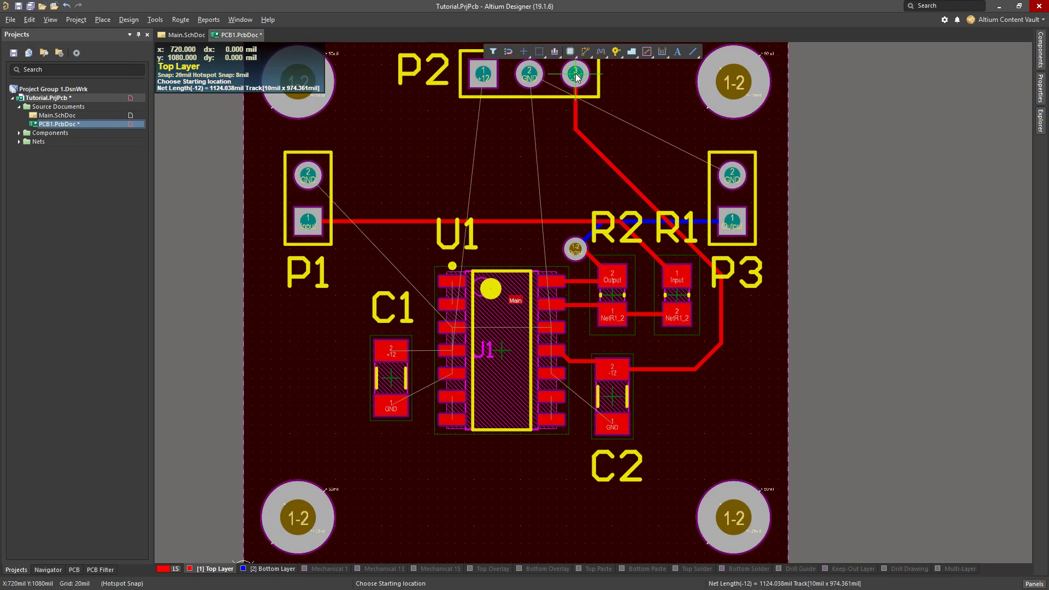
Route the +12 net on the Top Layer from C1 pad 2 to U1 pin 4 with a straight 10 mil track
{"action": "scroll", "coordinate": [609, 426], "scroll_direction": "up", "scroll_amount": 2, "text": "ctrl"}
{"action": "scroll", "coordinate": [600, 279], "scroll_direction": "up", "scroll_amount": 2, "text": "ctrl"}
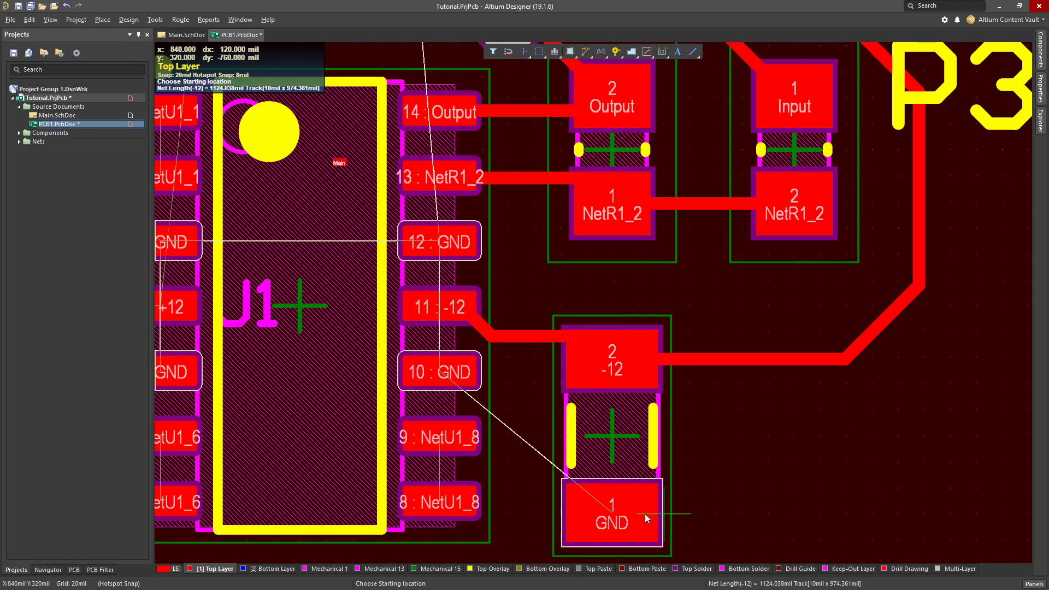
{"action": "scroll", "coordinate": [645, 513], "scroll_direction": "down", "scroll_amount": 4, "text": "ctrl"}
{"action": "scroll", "coordinate": [300, 355], "scroll_direction": "down", "scroll_amount": 3}
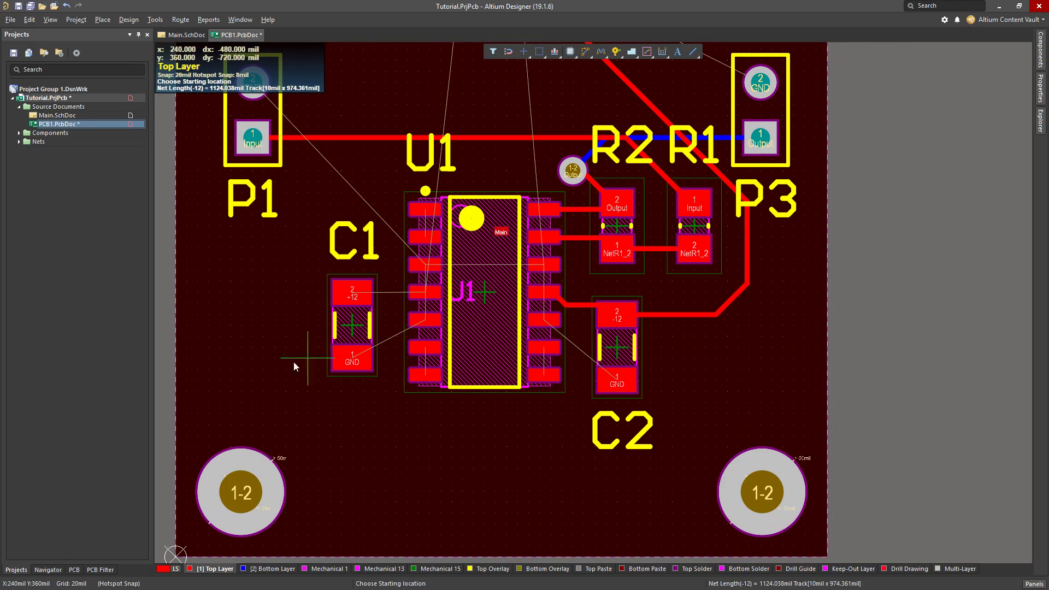
{"action": "scroll", "coordinate": [293, 333], "scroll_direction": "up", "scroll_amount": 3, "text": "ctrl"}
{"action": "left_click", "coordinate": [386, 347]}
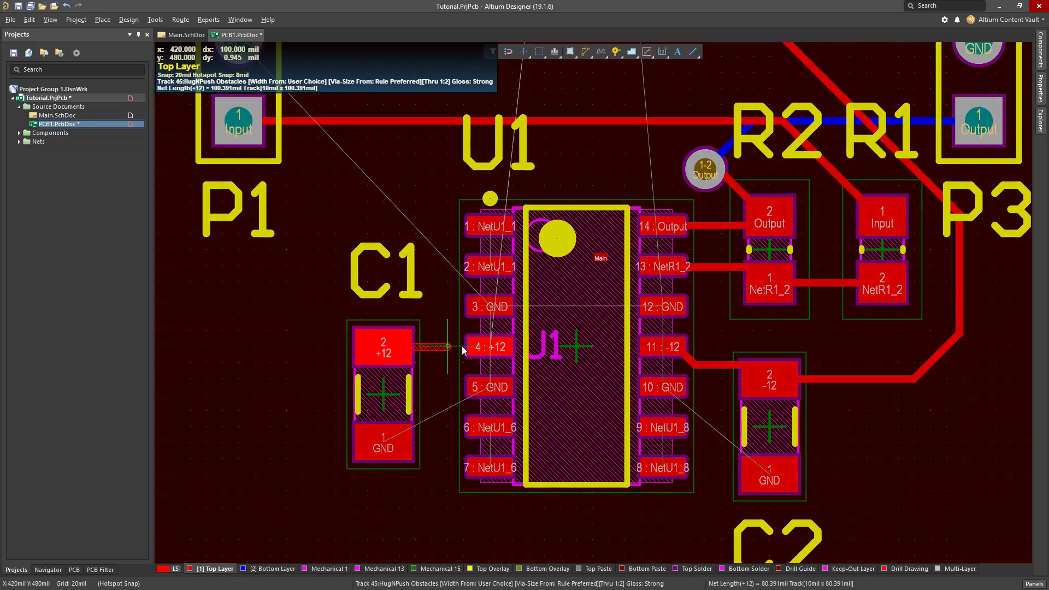
{"action": "left_click", "coordinate": [489, 347]}
Route the +12 net on the Top Layer from C1 pad 2 around the outer side of P1 to P2 pad 1
{"action": "left_click", "coordinate": [378, 346]}
{"action": "scroll", "coordinate": [381, 301], "scroll_direction": "down", "scroll_amount": 5, "text": "ctrl"}
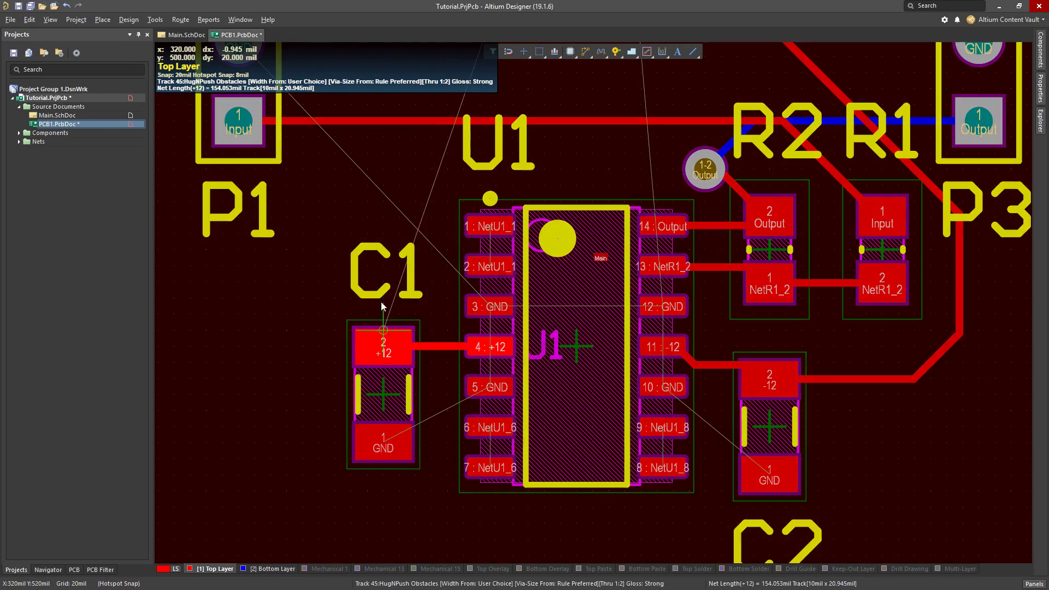
{"action": "scroll", "coordinate": [383, 137], "scroll_direction": "up", "scroll_amount": 2}
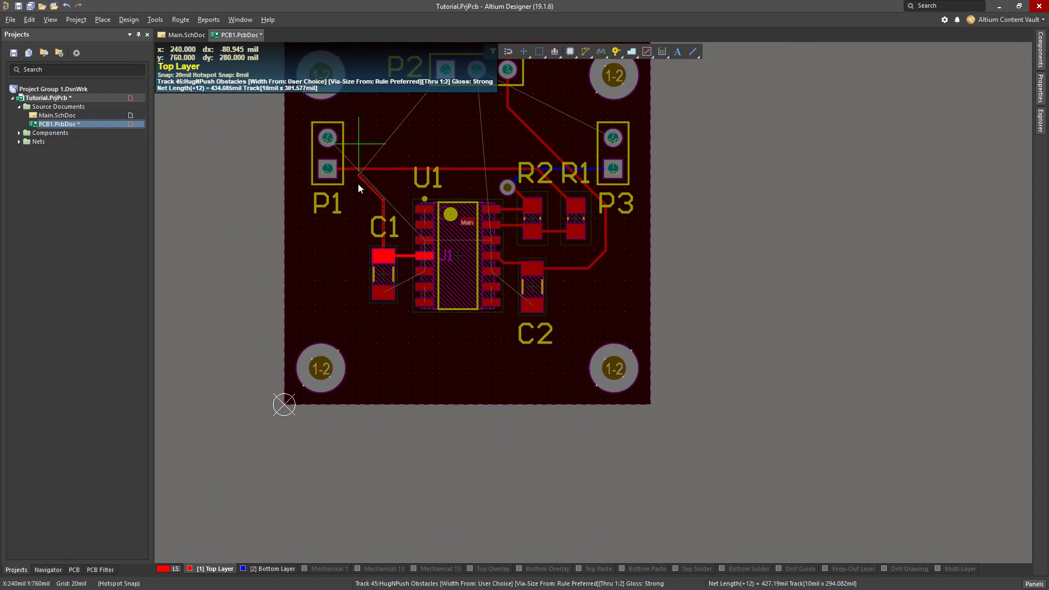
{"action": "left_click", "coordinate": [297, 176]}
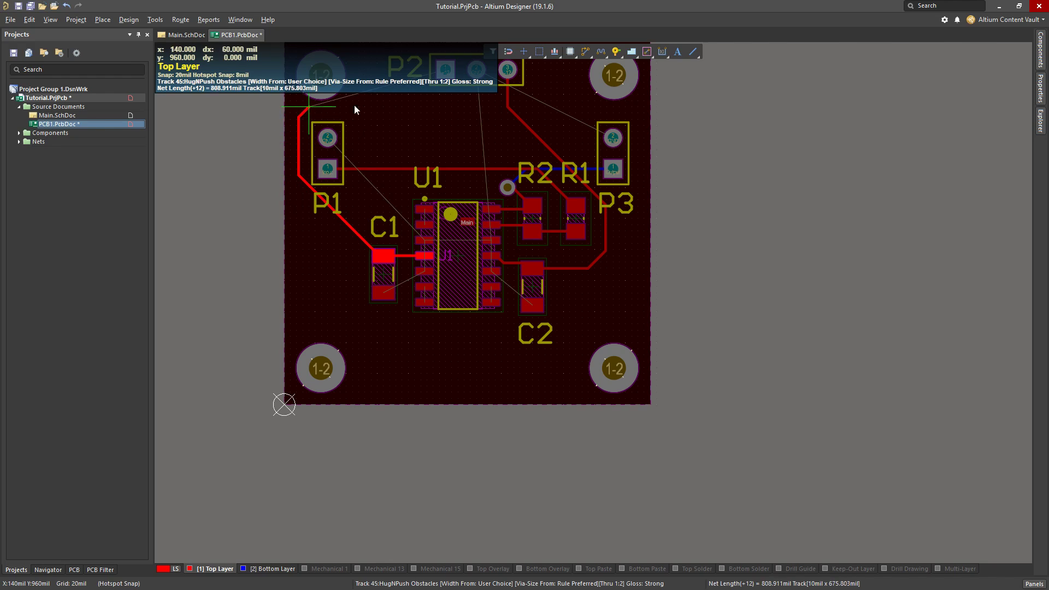
{"action": "left_click", "coordinate": [444, 73]}
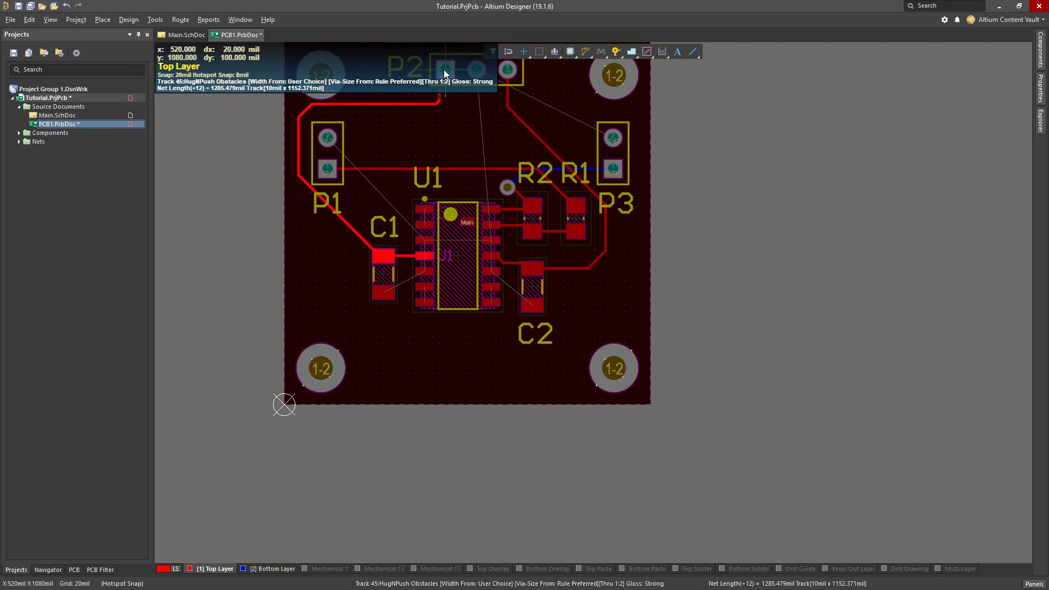
Connect U1 pin 9 to pin 8 and U1 pin 6 to pin 7 with short Top Layer tracks
{"action": "scroll", "coordinate": [450, 120], "scroll_direction": "up", "scroll_amount": 3, "text": "ctrl"}
{"action": "scroll", "coordinate": [437, 175], "scroll_direction": "up", "scroll_amount": 1}
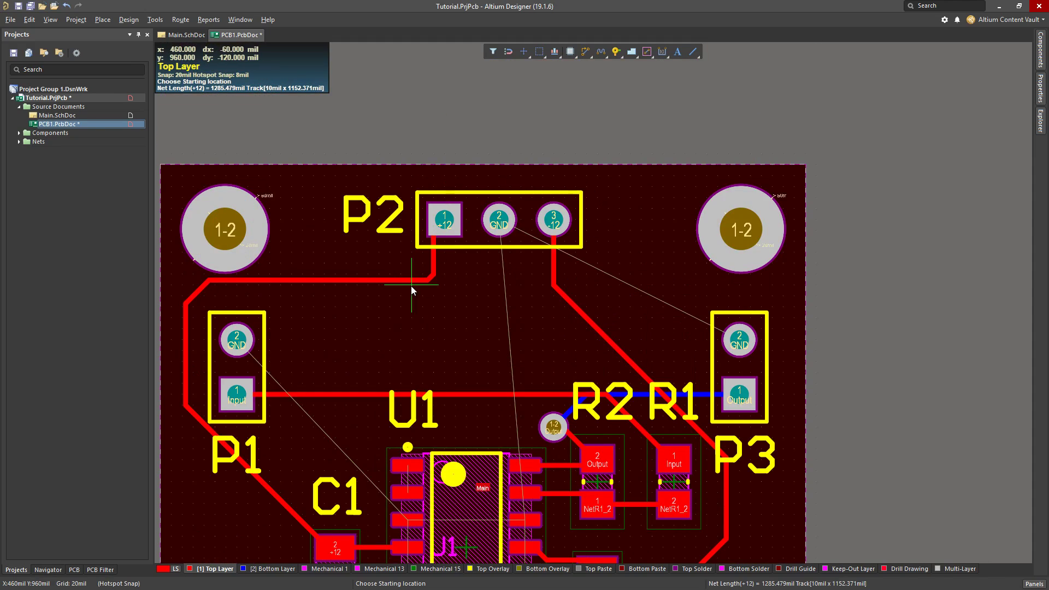
{"action": "scroll", "coordinate": [321, 325], "scroll_direction": "down", "scroll_amount": 6}
{"action": "scroll", "coordinate": [360, 361], "scroll_direction": "up", "scroll_amount": 3, "text": "ctrl"}
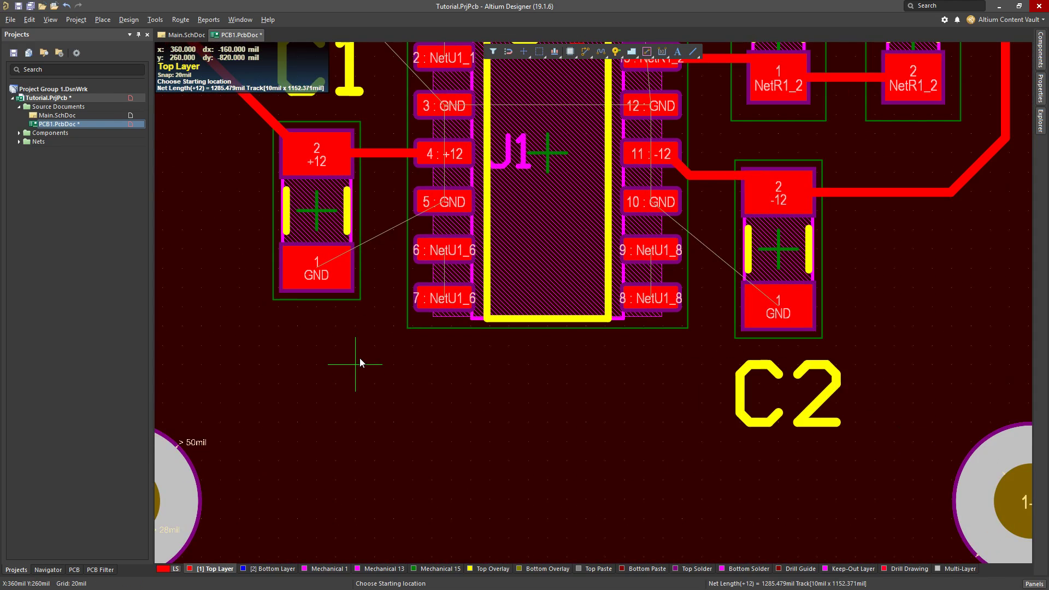
{"action": "scroll", "coordinate": [359, 358], "scroll_direction": "up", "scroll_amount": 3}
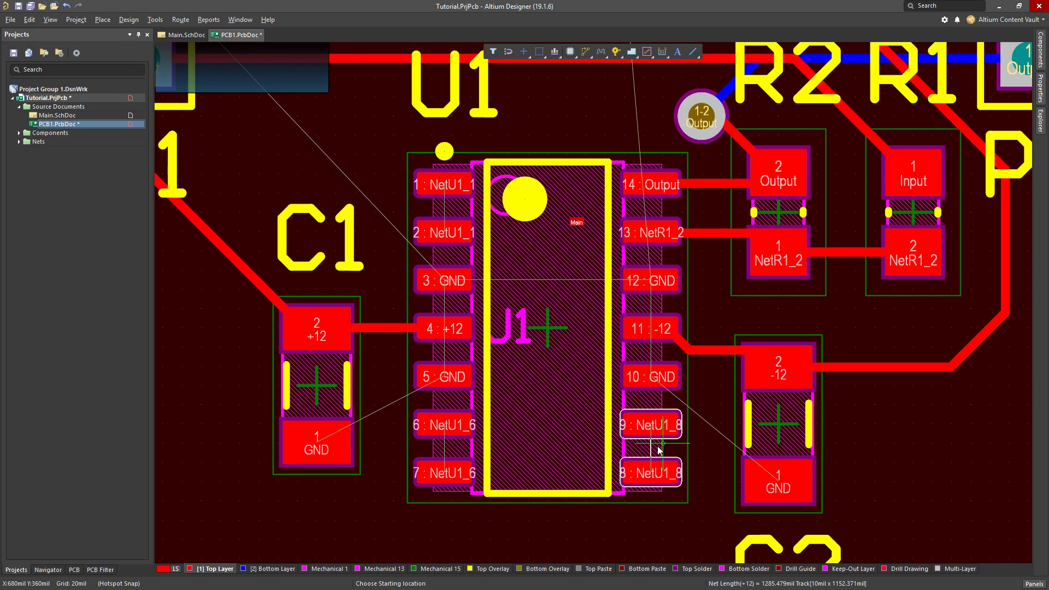
{"action": "left_click", "coordinate": [653, 424]}
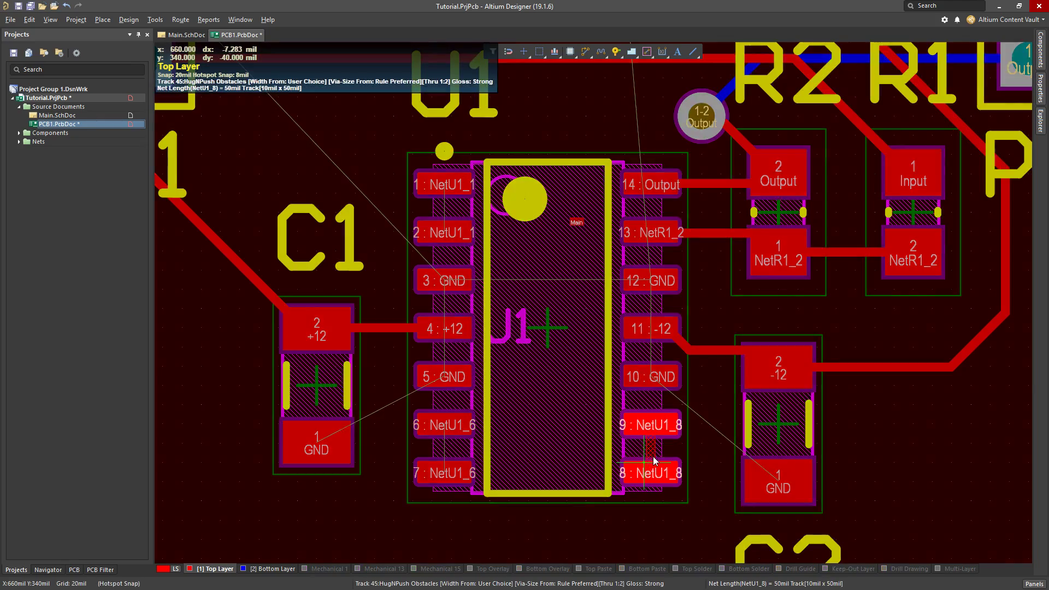
{"action": "left_click", "coordinate": [650, 473]}
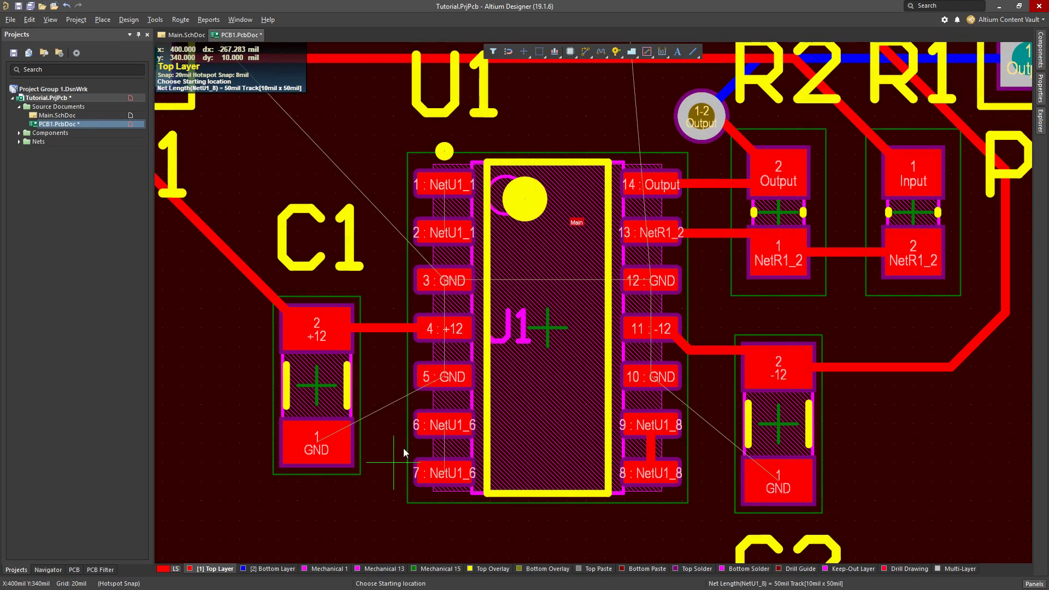
{"action": "left_click", "coordinate": [437, 431]}
{"action": "left_click", "coordinate": [443, 473]}
Examine the remaining unrouted connections, checking U1 pins 1 and 2 and the GND pads of U1, P1, P2 and P3
{"action": "scroll", "coordinate": [437, 207], "scroll_direction": "up", "scroll_amount": 3, "text": "ctrl"}
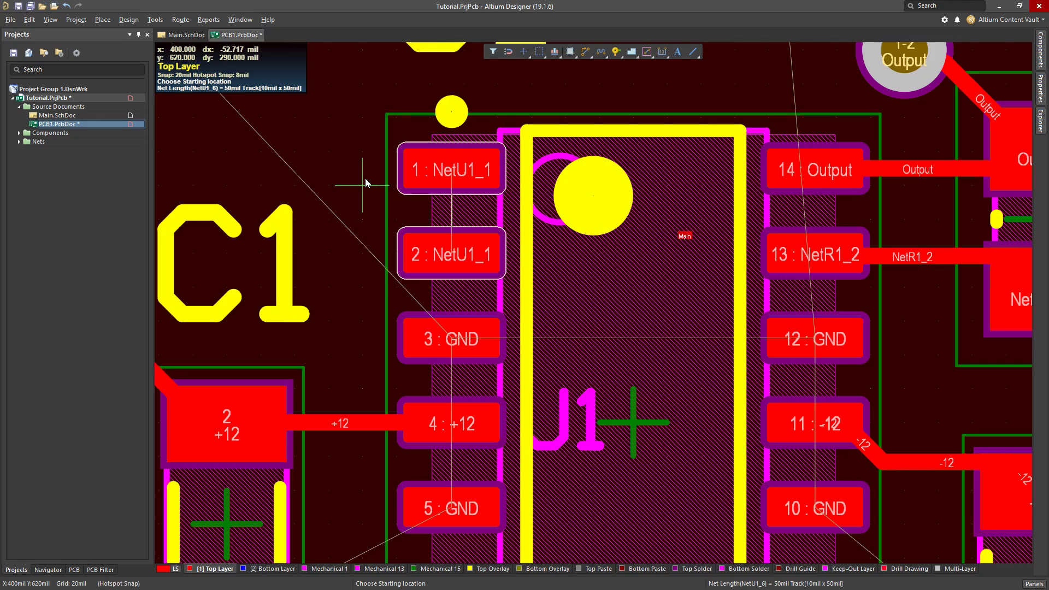
{"action": "scroll", "coordinate": [365, 178], "scroll_direction": "down", "scroll_amount": 4, "text": "ctrl"}
{"action": "scroll", "coordinate": [764, 314], "scroll_direction": "up", "scroll_amount": 3}
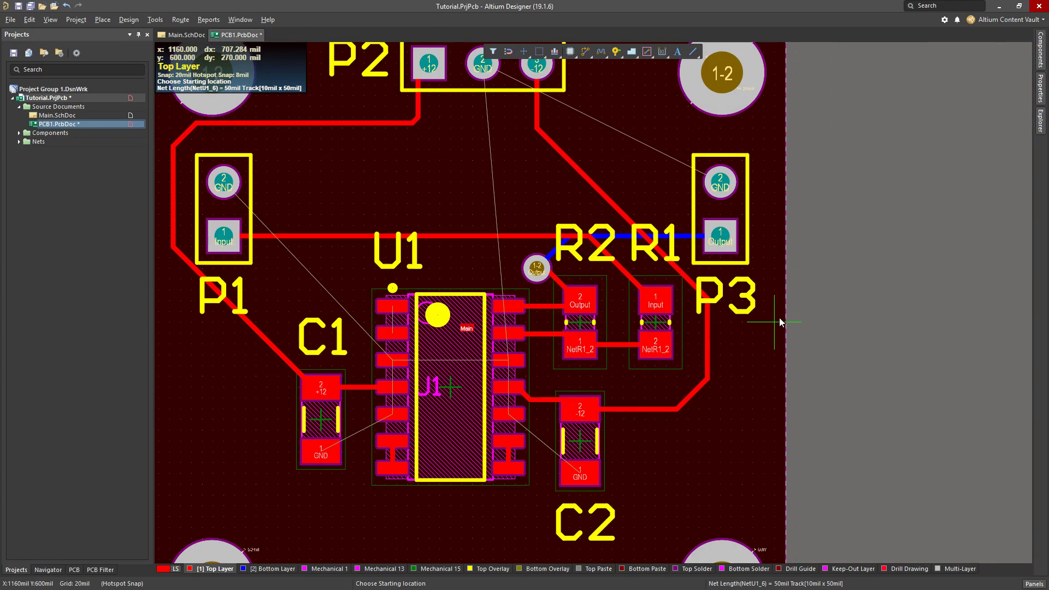
{"action": "scroll", "coordinate": [503, 390], "scroll_direction": "up", "scroll_amount": 2, "text": "ctrl"}
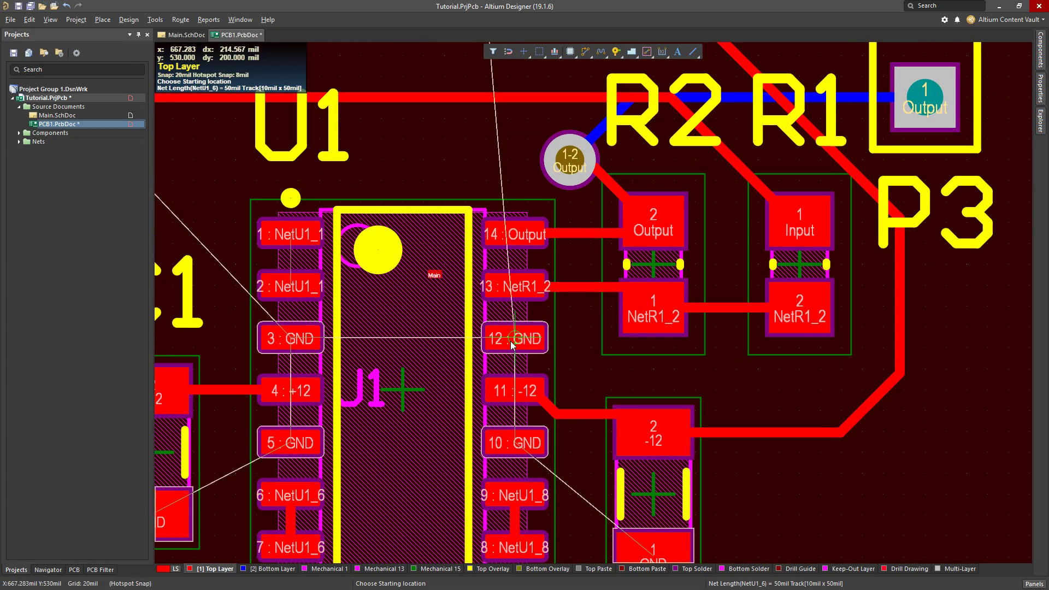
{"action": "scroll", "coordinate": [536, 343], "scroll_direction": "up", "scroll_amount": 3}
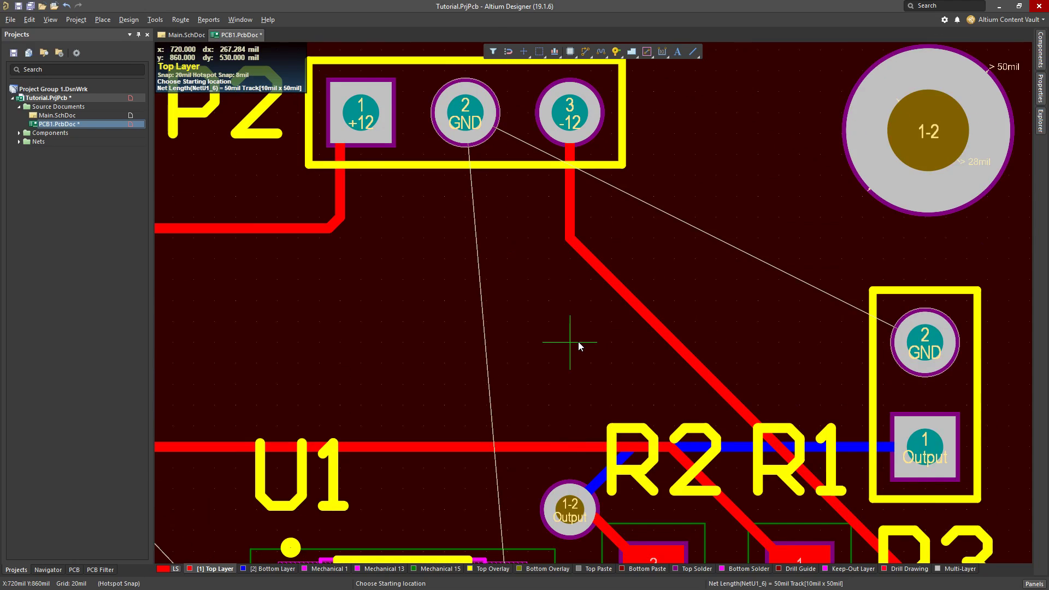
{"action": "scroll", "coordinate": [374, 281], "scroll_direction": "down", "scroll_amount": 4, "text": "ctrl"}
{"action": "scroll", "coordinate": [271, 211], "scroll_direction": "up", "scroll_amount": 2, "text": "ctrl"}
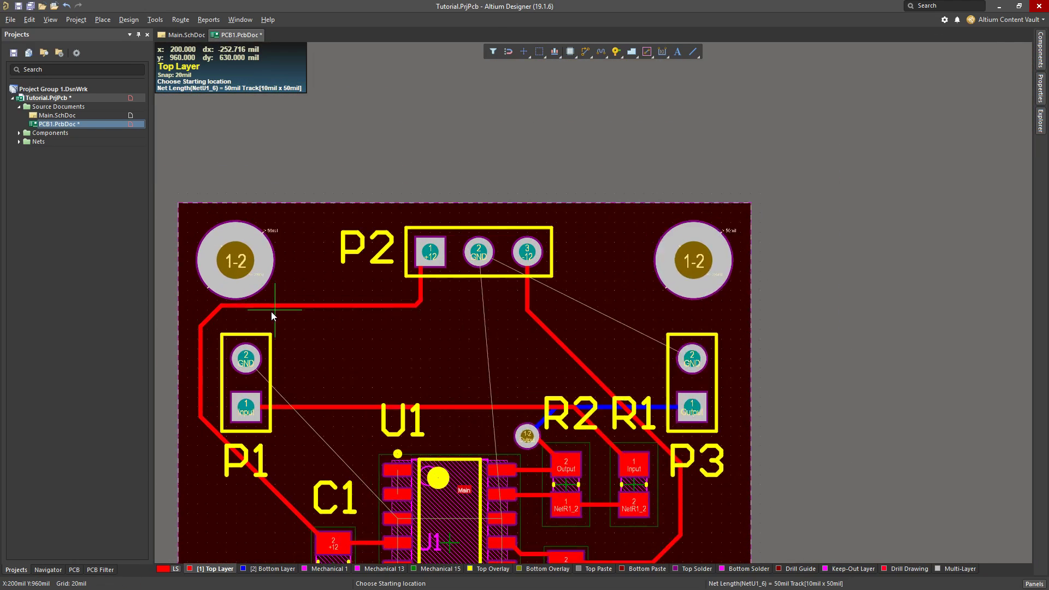
End the interactive routing and save the PCB document
{"action": "scroll", "coordinate": [343, 348], "scroll_direction": "down", "scroll_amount": 3}
{"action": "scroll", "coordinate": [276, 329], "scroll_direction": "down", "scroll_amount": 5}
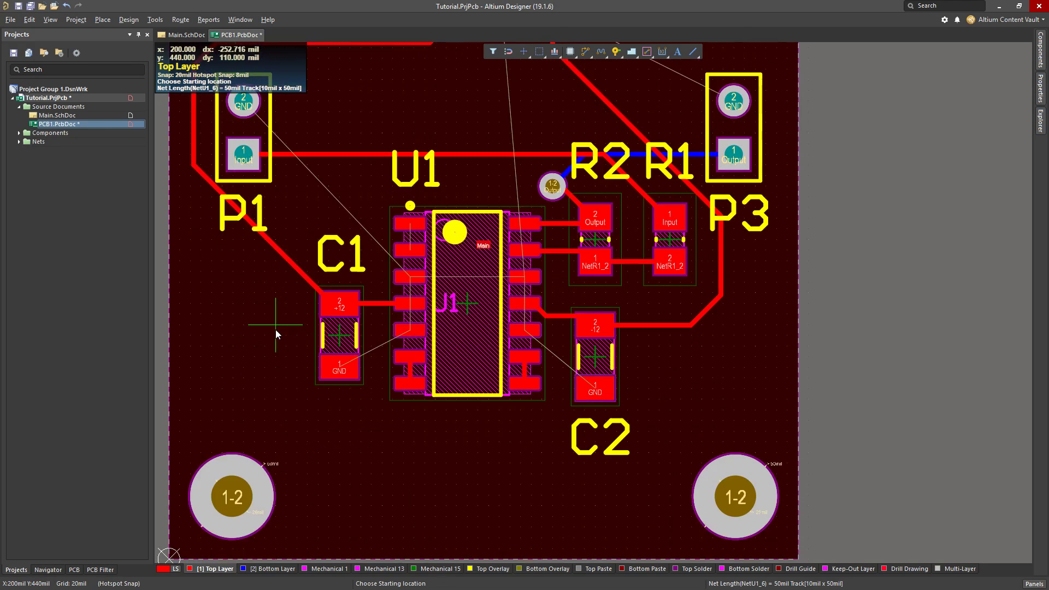
{"action": "scroll", "coordinate": [276, 329], "scroll_direction": "up", "scroll_amount": 5}
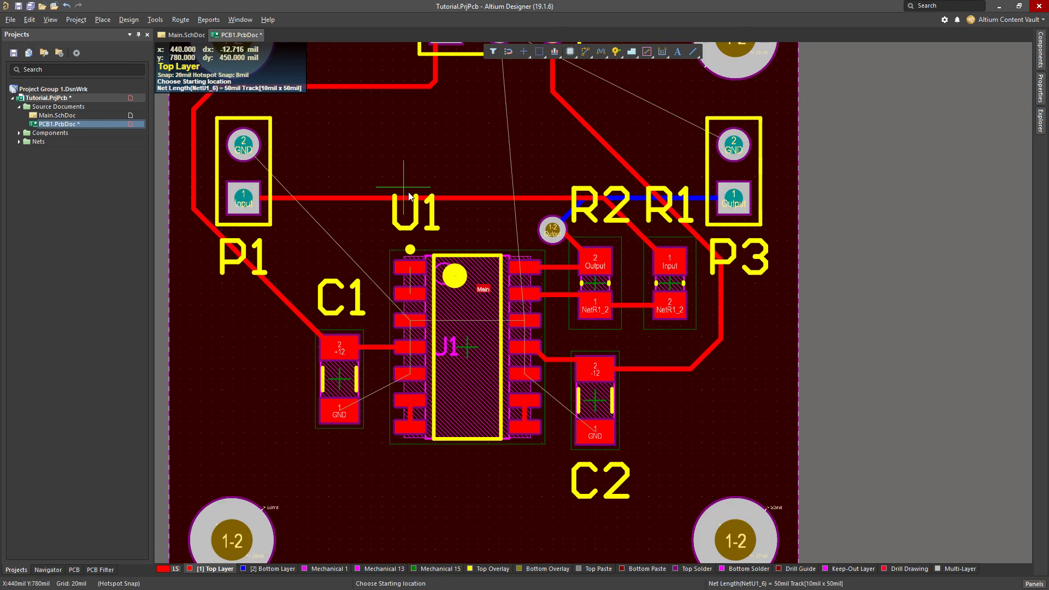
{"action": "key", "text": "Escape"}
{"action": "right_click_drag", "start_coordinate": [395, 142], "coordinate": [438, 160]}
{"action": "scroll", "coordinate": [438, 159], "scroll_direction": "down", "scroll_amount": 3, "text": "ctrl"}
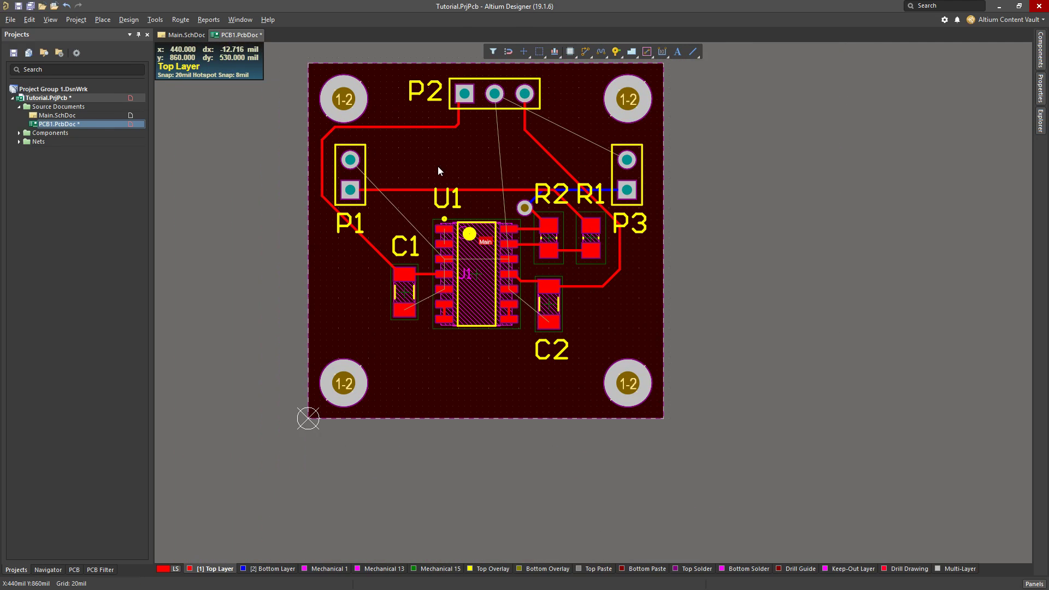
{"action": "key", "text": "ctrl+s"}
{"action": "scroll", "coordinate": [447, 184], "scroll_direction": "up", "scroll_amount": 4, "text": "ctrl"}
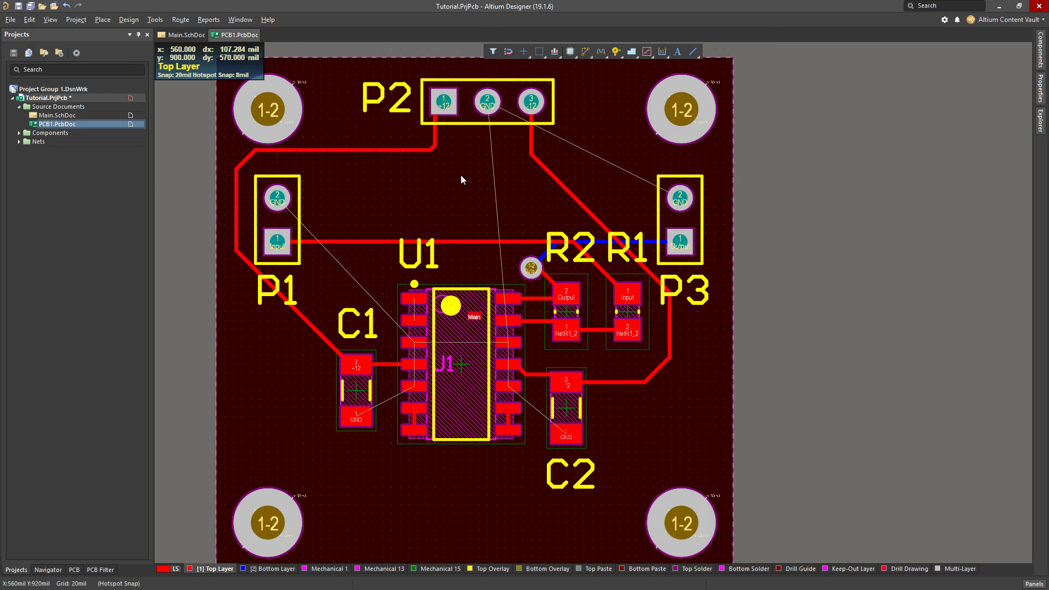
{"action": "scroll", "coordinate": [433, 262], "scroll_direction": "down", "scroll_amount": 1}
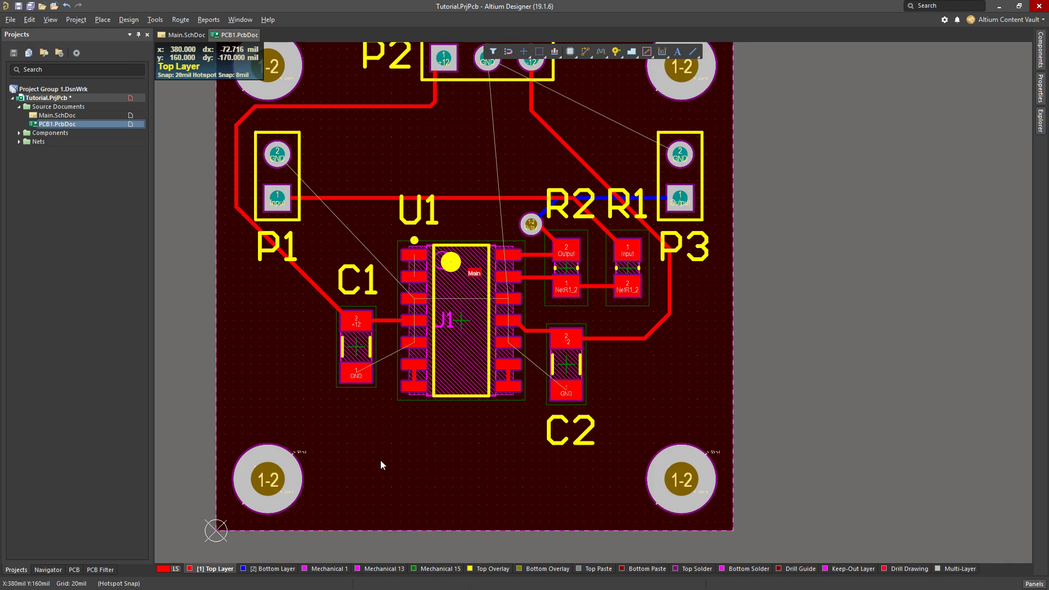
{"action": "left_click", "coordinate": [346, 418]}
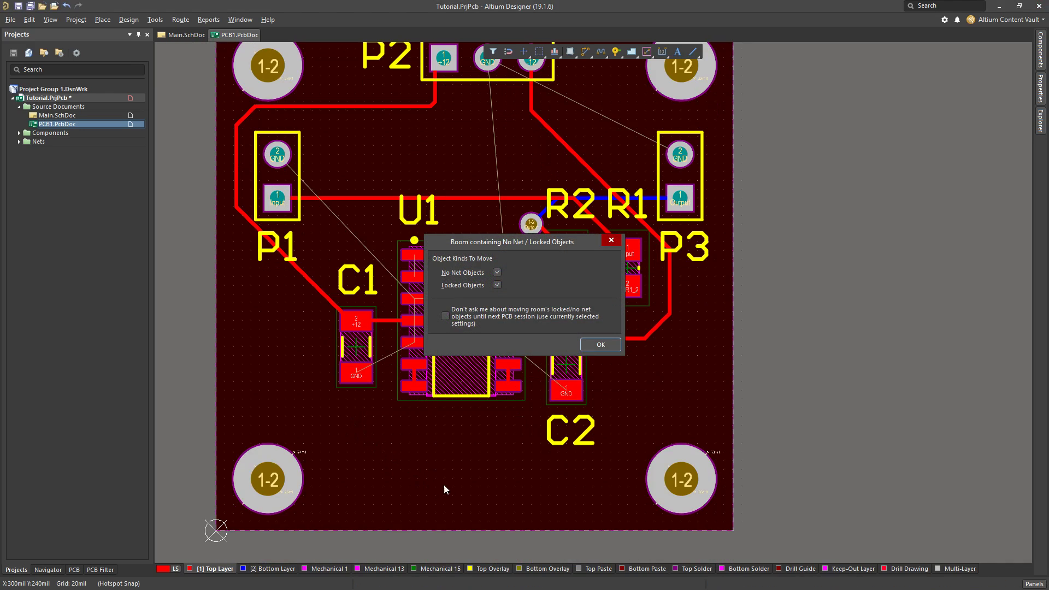
{"action": "left_click", "coordinate": [612, 244]}
{"action": "left_click", "coordinate": [471, 511]}
{"action": "left_click", "coordinate": [600, 346]}
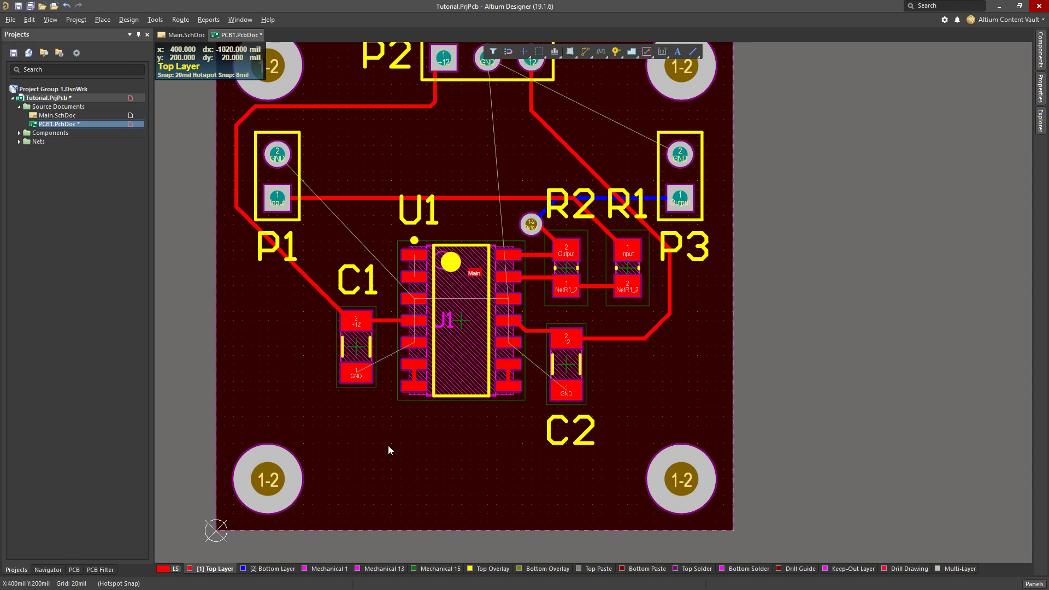
{"action": "scroll", "coordinate": [574, 500], "scroll_direction": "down", "scroll_amount": 2}
{"action": "left_click_drag", "start_coordinate": [580, 500], "coordinate": [367, 503]}
{"action": "scroll", "coordinate": [399, 423], "scroll_direction": "down", "scroll_amount": 3, "text": "ctrl"}
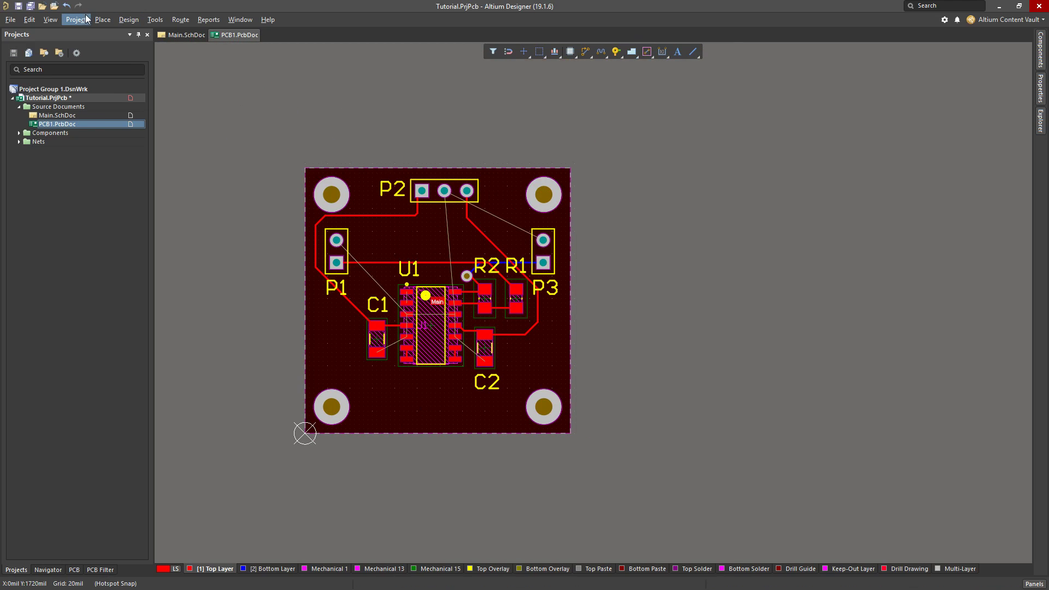
Draw a freeform trial polygon pour on the Top Layer in the empty area below U1
{"action": "left_click", "coordinate": [101, 20]}
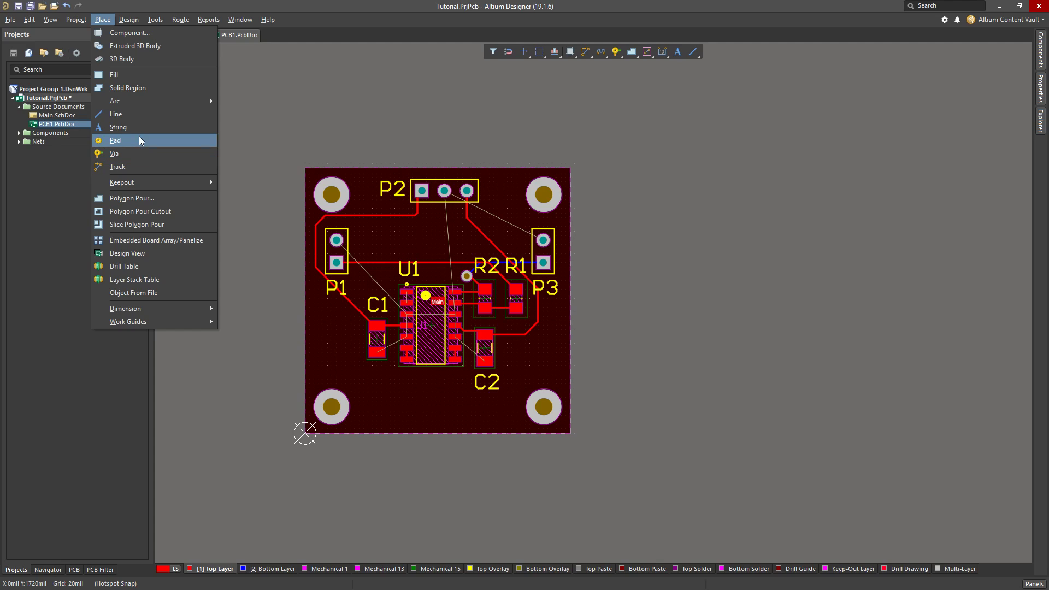
{"action": "mouse_move", "coordinate": [129, 21]}
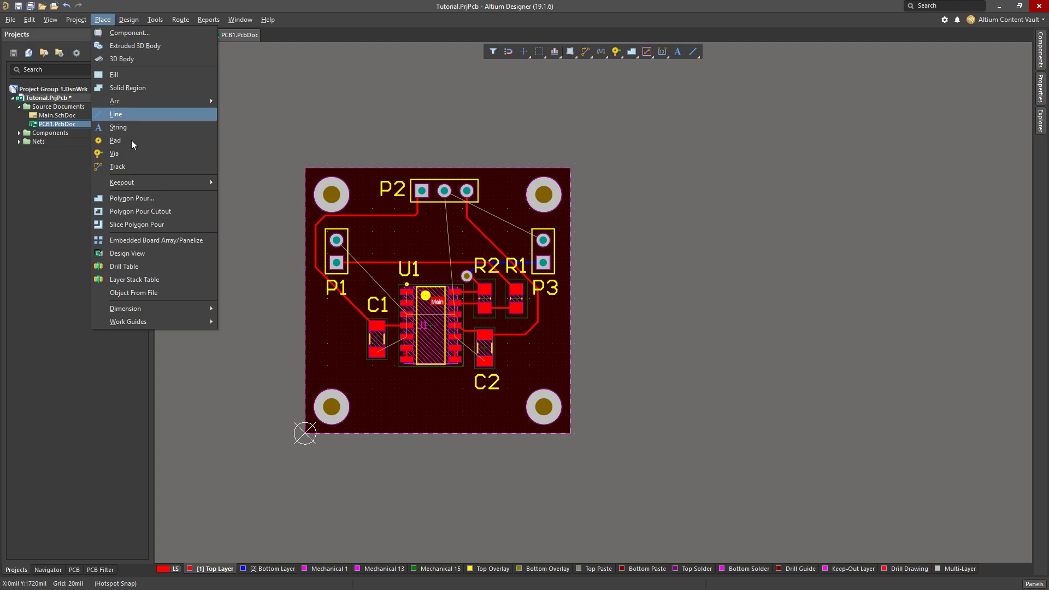
{"action": "left_click", "coordinate": [144, 199]}
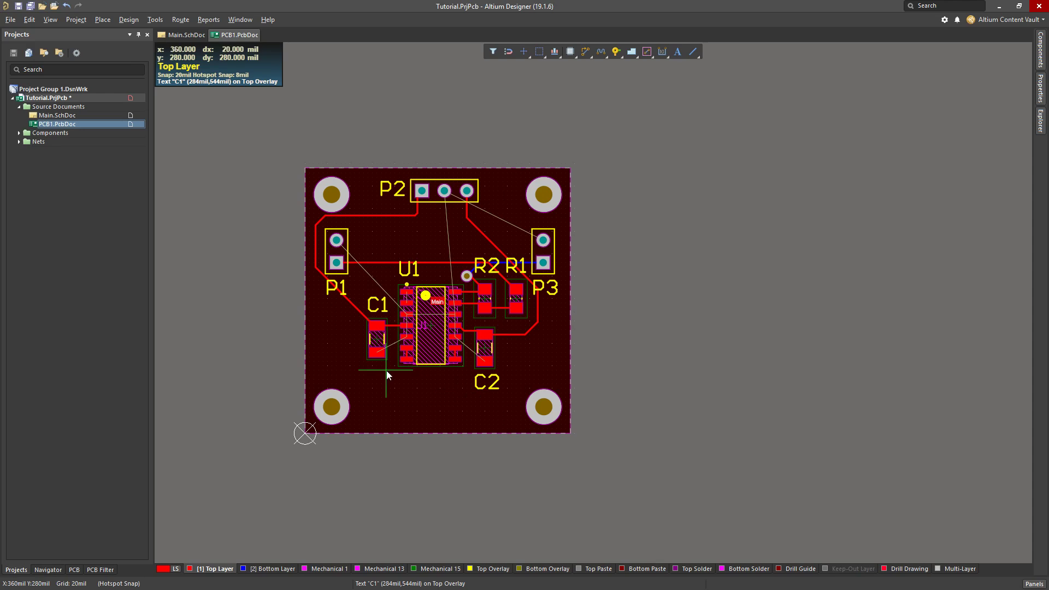
{"action": "scroll", "coordinate": [402, 377], "scroll_direction": "up", "scroll_amount": 2, "text": "ctrl"}
{"action": "left_click", "coordinate": [384, 463]}
{"action": "left_click", "coordinate": [491, 457]}
{"action": "left_click", "coordinate": [456, 399]}
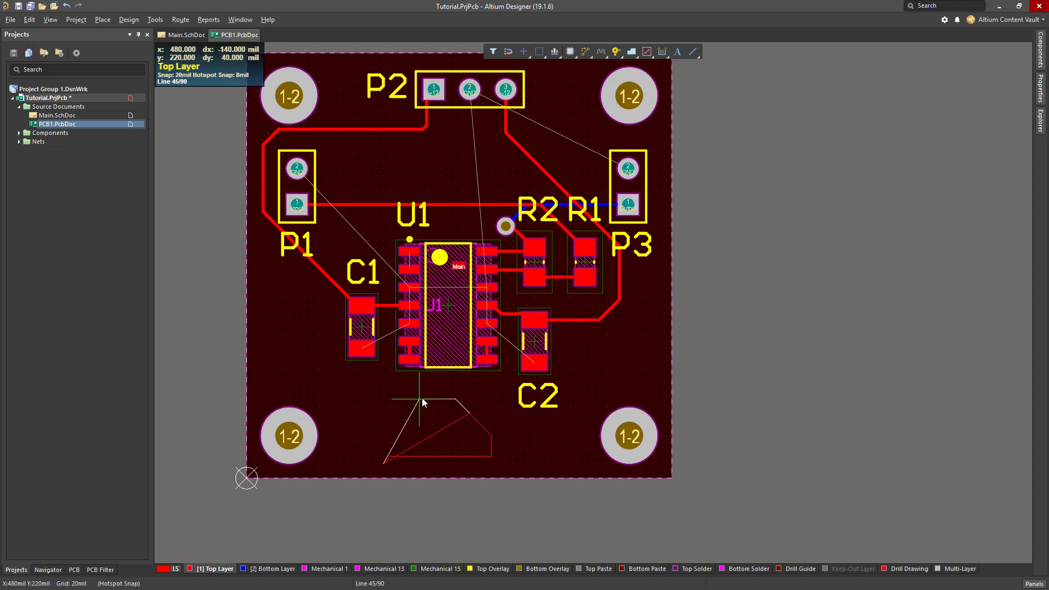
{"action": "left_click", "coordinate": [391, 391]}
{"action": "left_click", "coordinate": [347, 435]}
{"action": "left_click", "coordinate": [376, 463]}
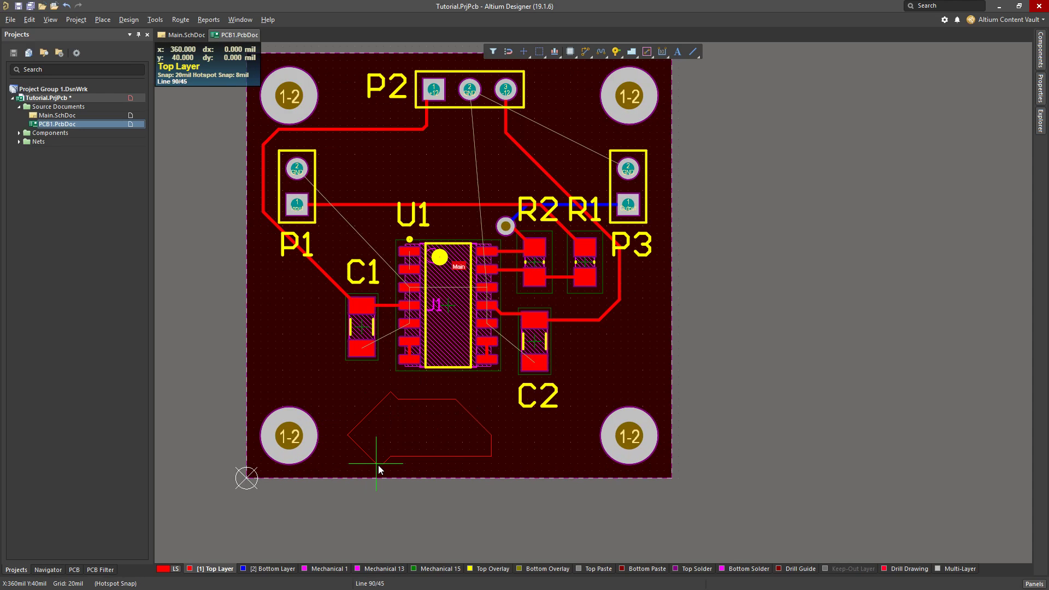
{"action": "right_click", "coordinate": [412, 471]}
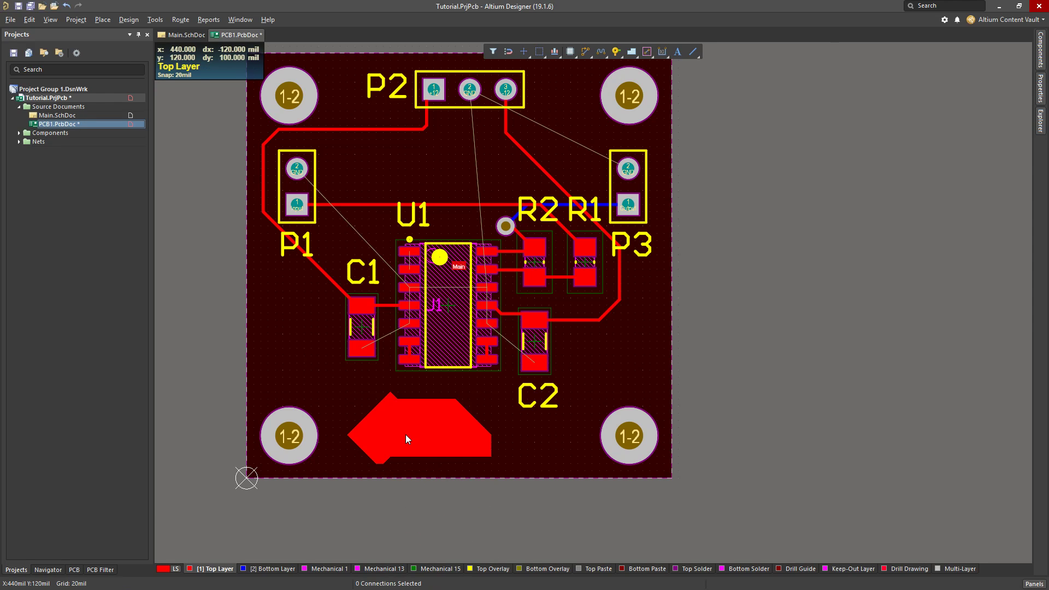
Move the trial polygon pour below U1 slightly and delete it
{"action": "scroll", "coordinate": [405, 434], "scroll_direction": "up", "scroll_amount": 2, "text": "ctrl"}
{"action": "left_click", "coordinate": [432, 435]}
{"action": "left_click_drag", "start_coordinate": [449, 435], "coordinate": [438, 413]}
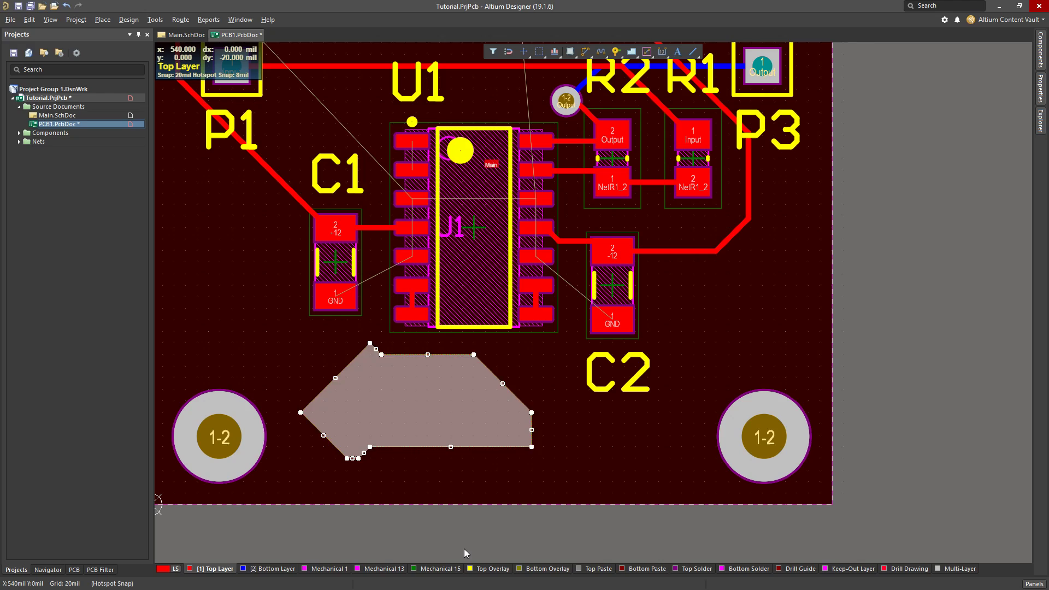
{"action": "left_click", "coordinate": [427, 425]}
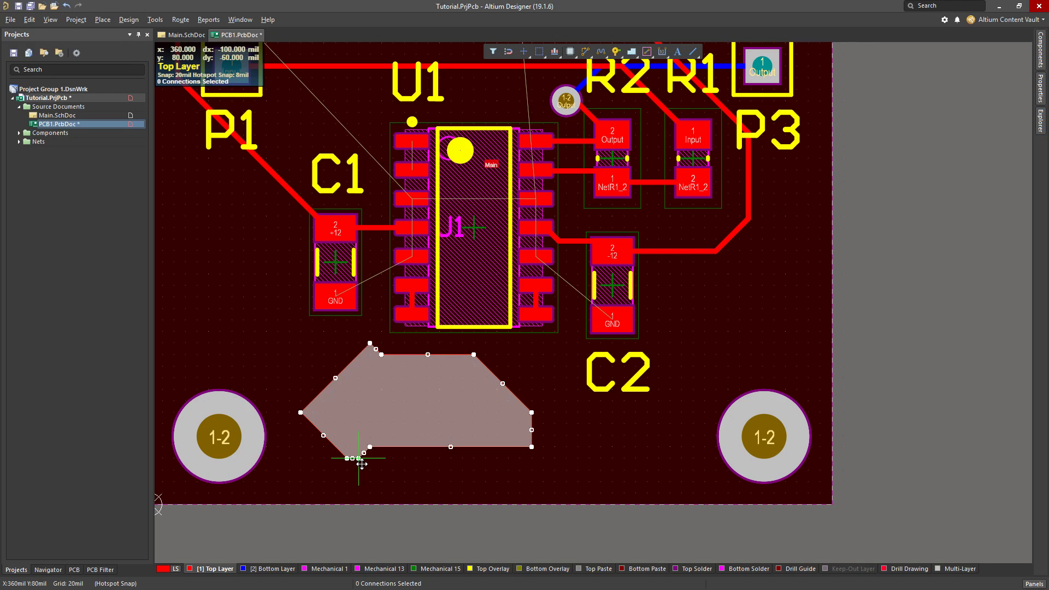
{"action": "left_click_drag", "start_coordinate": [358, 457], "coordinate": [365, 466]}
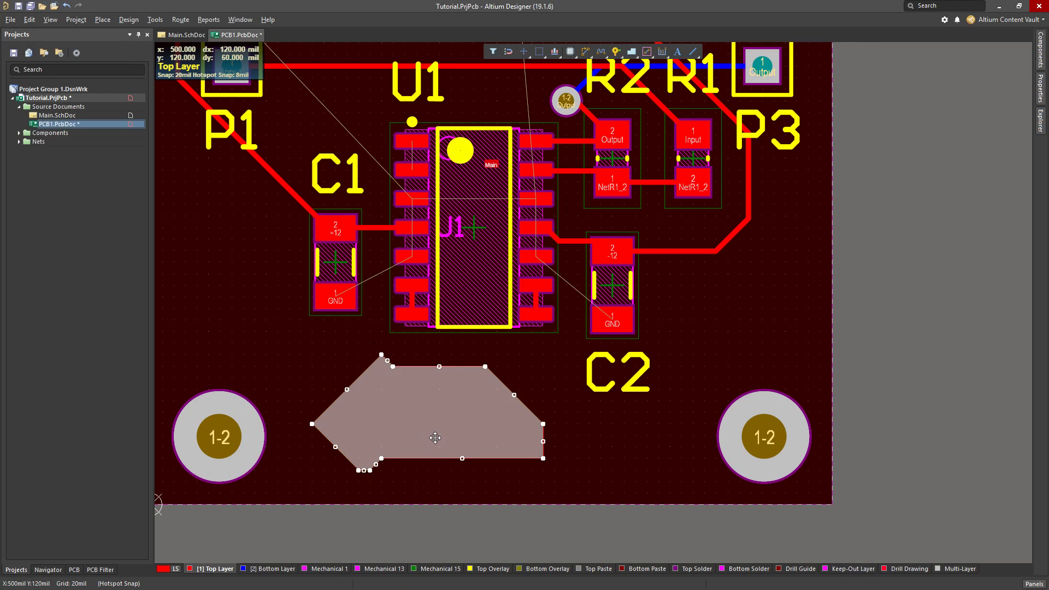
{"action": "key", "text": "Delete"}
{"action": "scroll", "coordinate": [435, 437], "scroll_direction": "down", "scroll_amount": 1, "text": "ctrl"}
{"action": "scroll", "coordinate": [435, 438], "scroll_direction": "down", "scroll_amount": 1, "text": "ctrl"}
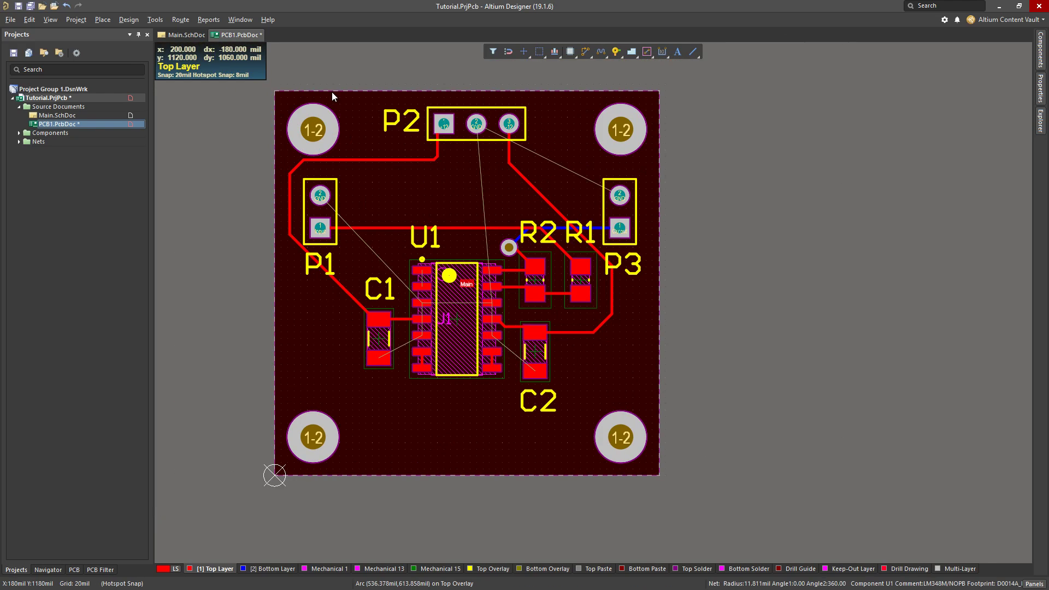
Open the Polygon Pour Manager and create a new polygon from the board outline
{"action": "left_click", "coordinate": [155, 19]}
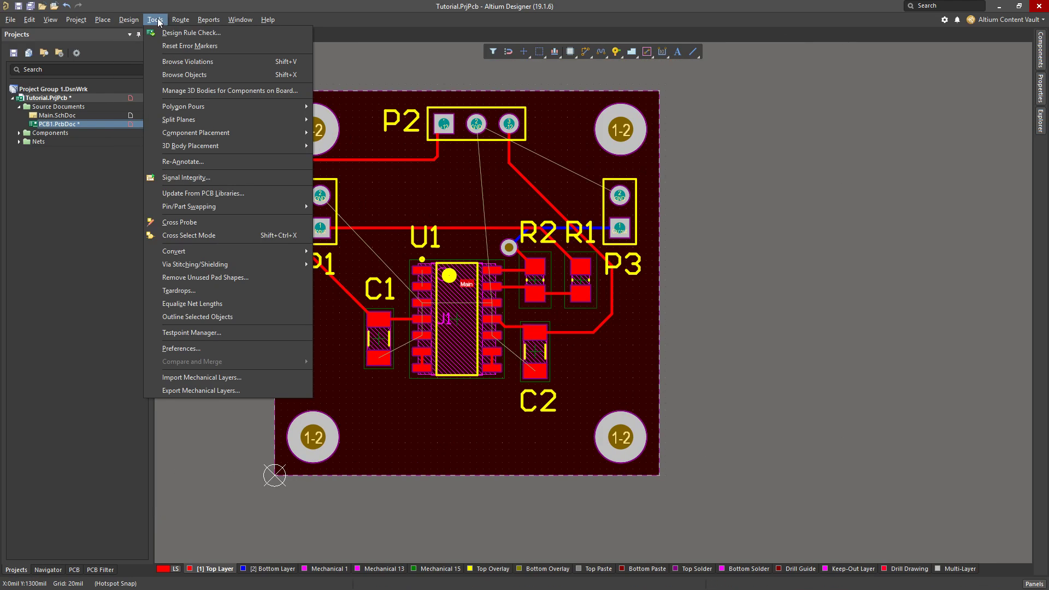
{"action": "mouse_move", "coordinate": [211, 107]}
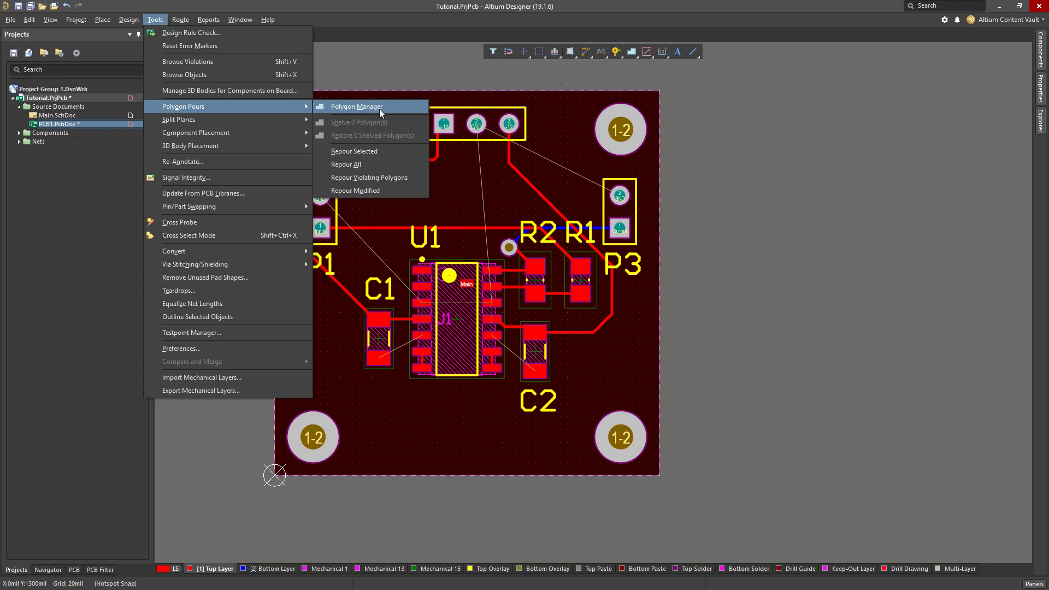
{"action": "left_click", "coordinate": [378, 109]}
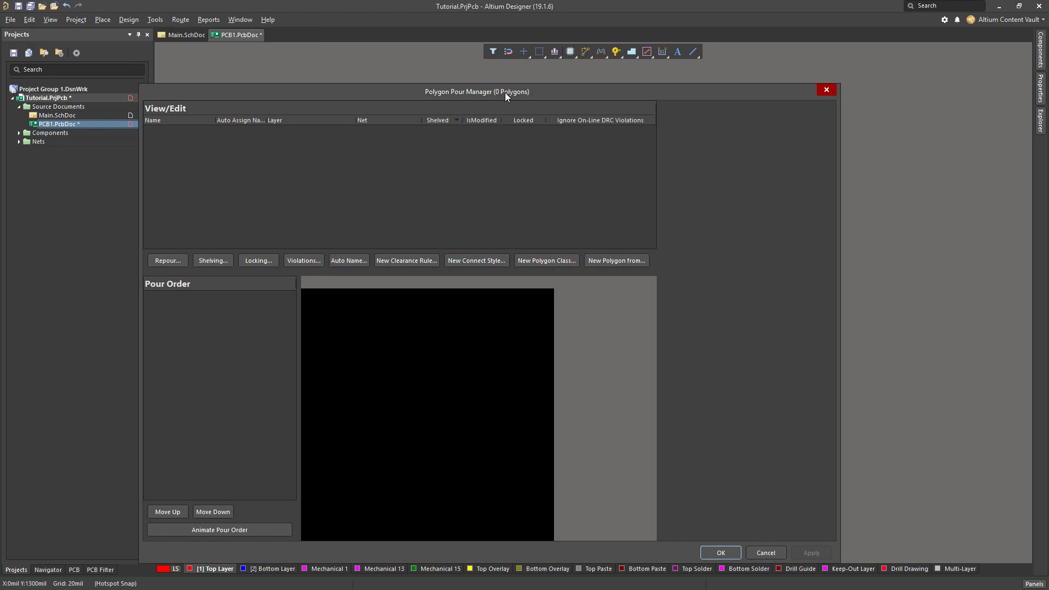
{"action": "left_click_drag", "start_coordinate": [505, 93], "coordinate": [531, 64]}
{"action": "left_click", "coordinate": [662, 234]}
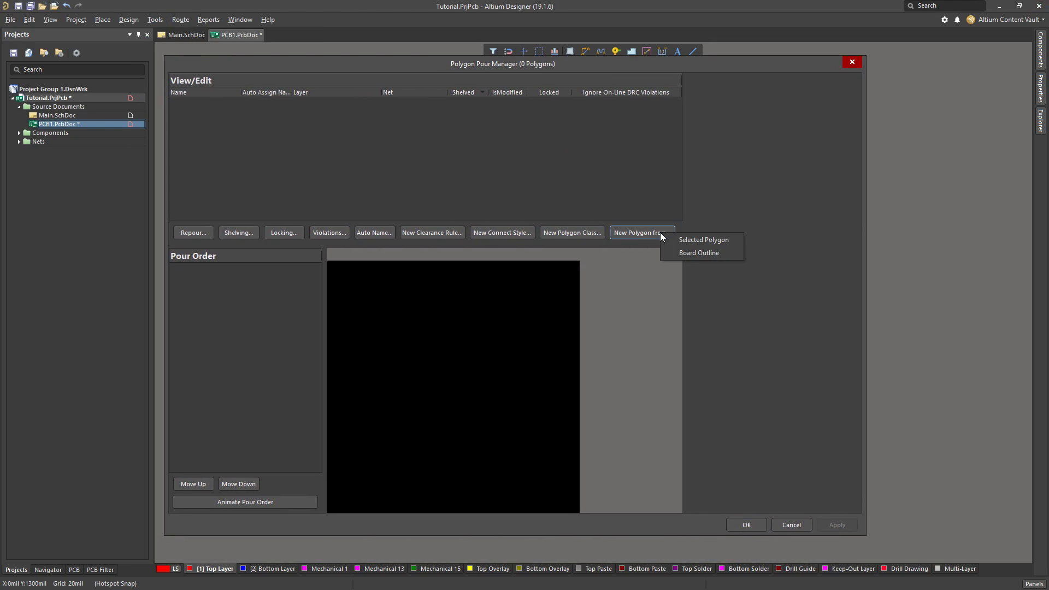
{"action": "left_click", "coordinate": [698, 254]}
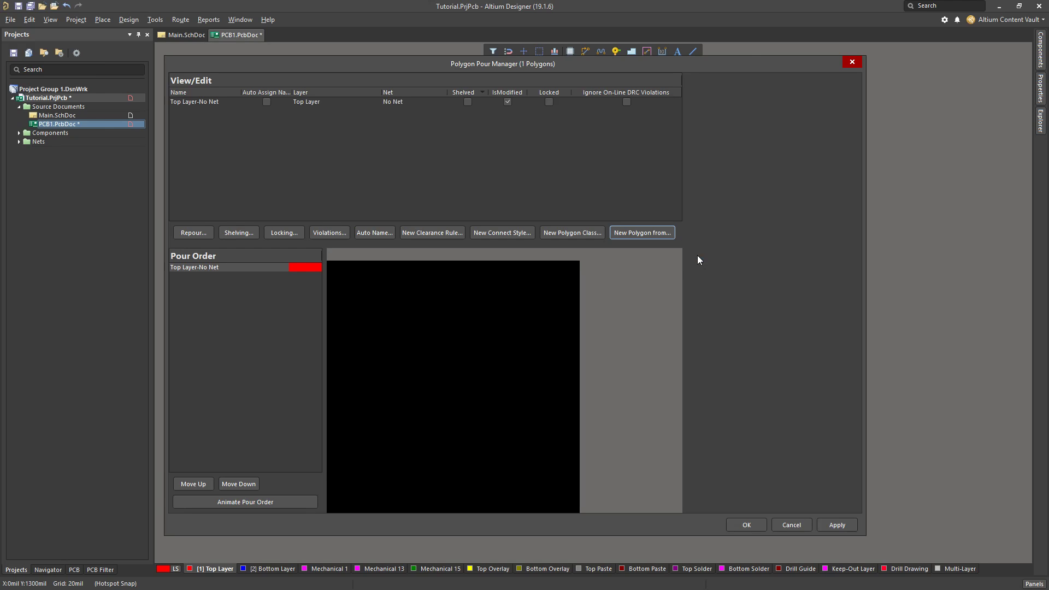
Assign the new Top Layer polygon to the GND net and enable its auto naming
{"action": "left_click", "coordinate": [324, 102]}
{"action": "left_click", "coordinate": [841, 119]}
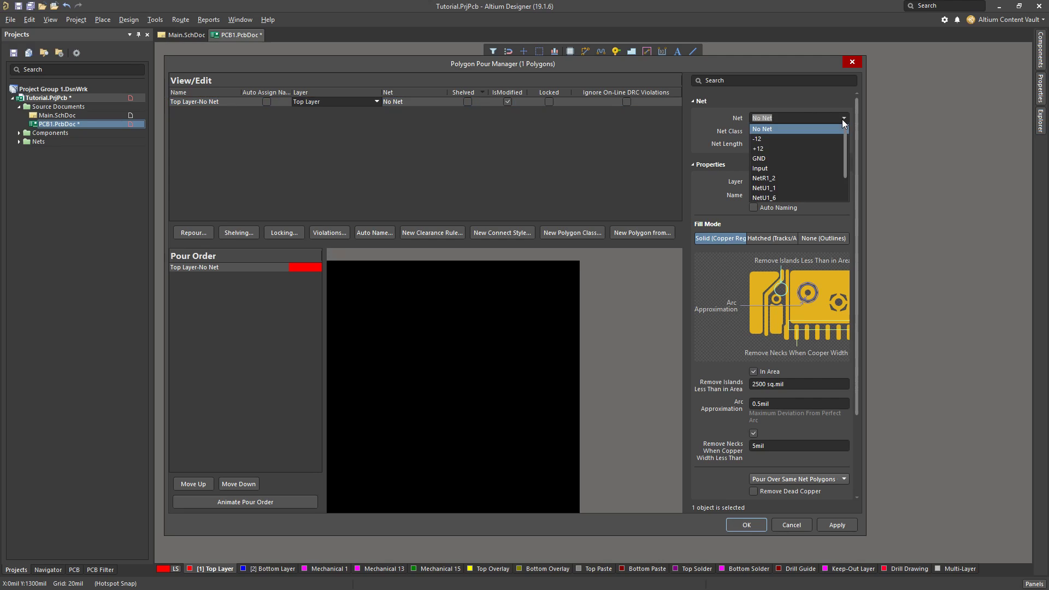
{"action": "left_click", "coordinate": [762, 159]}
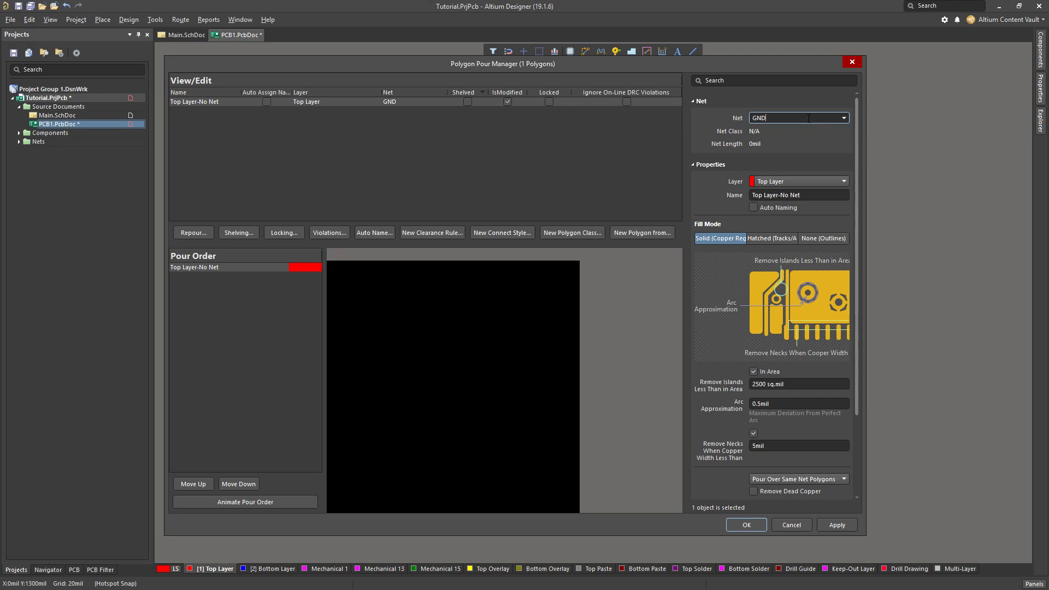
{"action": "left_click", "coordinate": [829, 118]}
{"action": "left_click", "coordinate": [779, 208]}
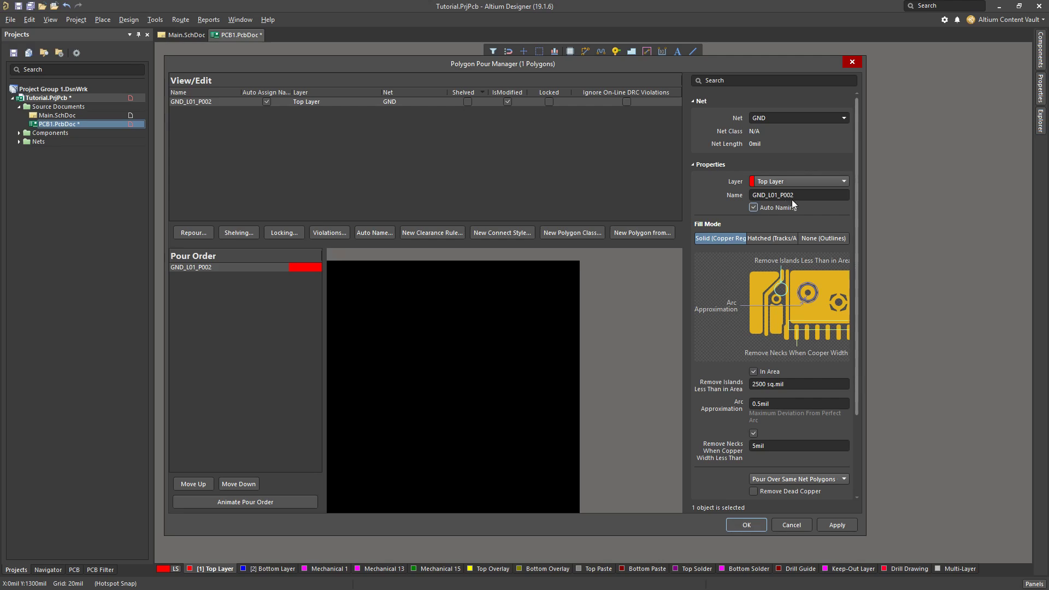
Apply the polygon manager changes and confirm them to pour the Top Layer GND polygon
{"action": "left_click", "coordinate": [767, 195]}
{"action": "left_click", "coordinate": [833, 196]}
{"action": "left_click", "coordinate": [846, 525]}
{"action": "left_click", "coordinate": [630, 320]}
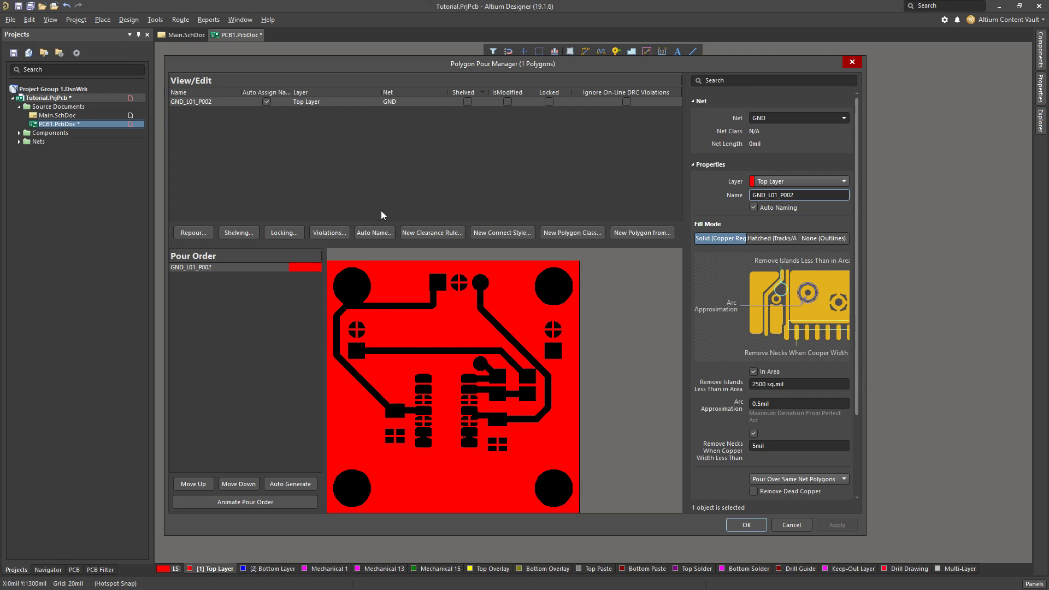
Create a second polygon from the board outline, with auto naming, on the Bottom Layer
{"action": "left_click", "coordinate": [701, 234]}
{"action": "left_click", "coordinate": [681, 259]}
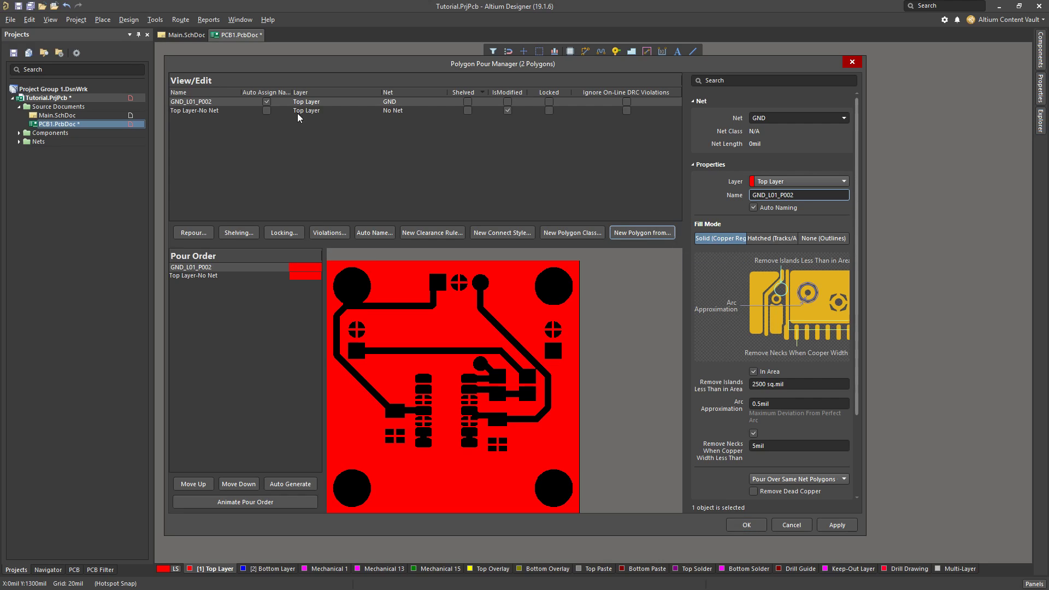
{"action": "left_click", "coordinate": [250, 112]}
{"action": "left_click", "coordinate": [841, 182]}
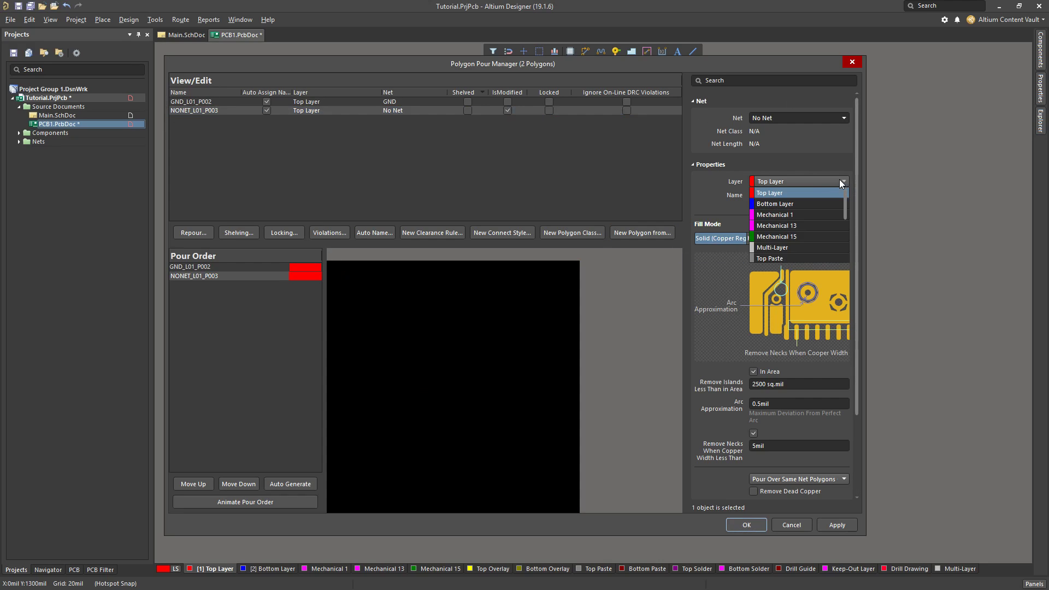
{"action": "left_click", "coordinate": [801, 203]}
Assign the new Bottom Layer polygon to the GND net and regenerate its automatic name
{"action": "left_click", "coordinate": [845, 118]}
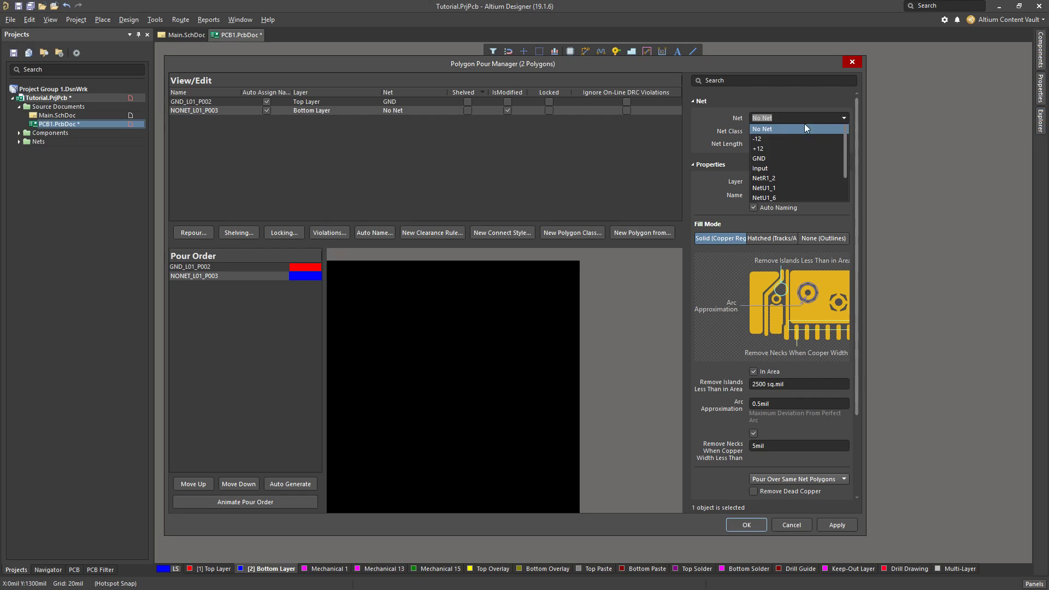
{"action": "left_click", "coordinate": [758, 155]}
{"action": "left_click", "coordinate": [844, 118]}
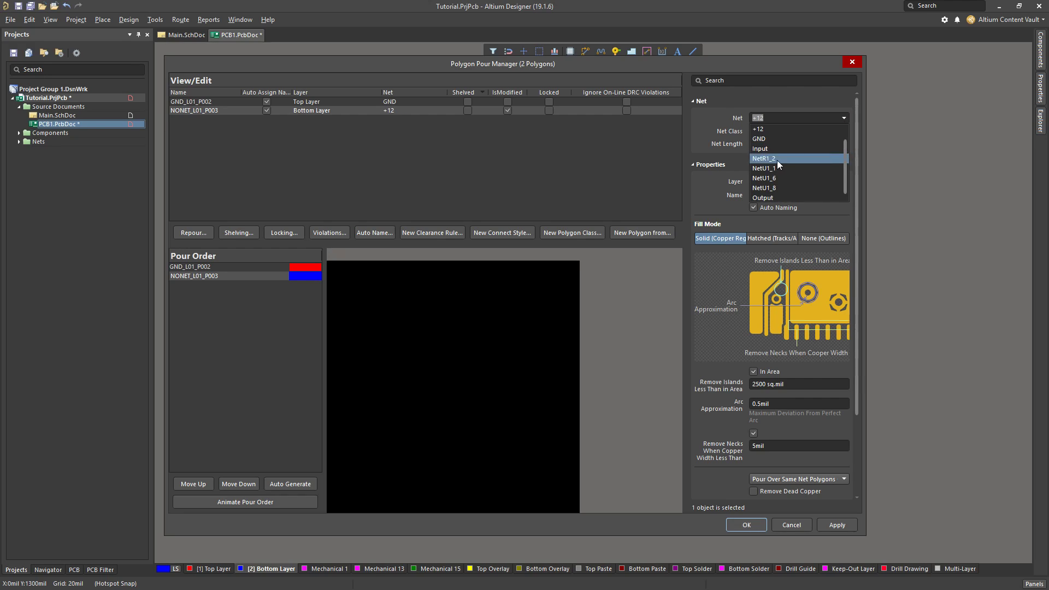
{"action": "left_click", "coordinate": [764, 145]}
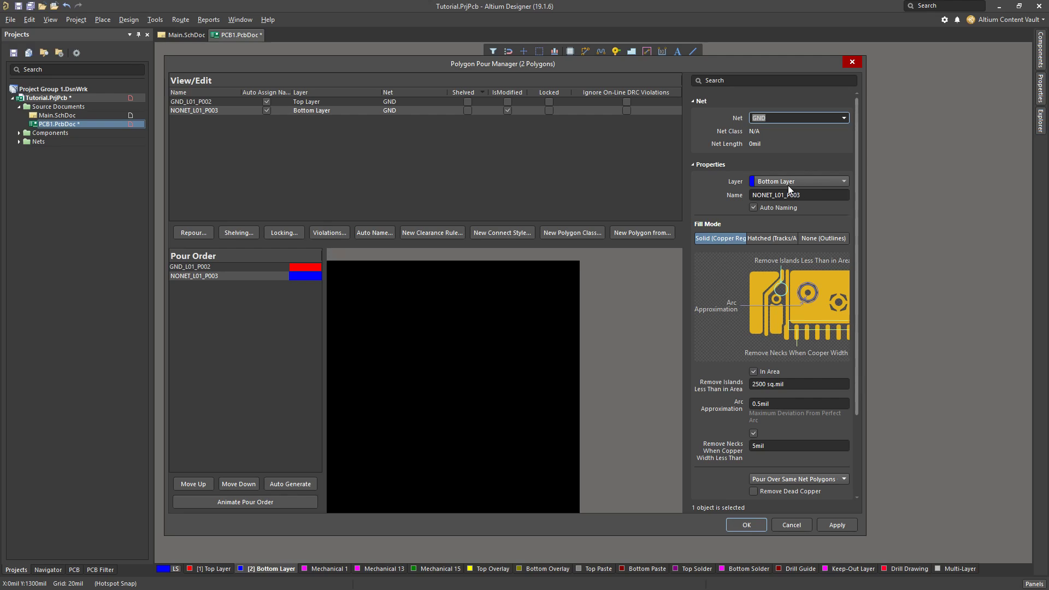
{"action": "left_click", "coordinate": [807, 196]}
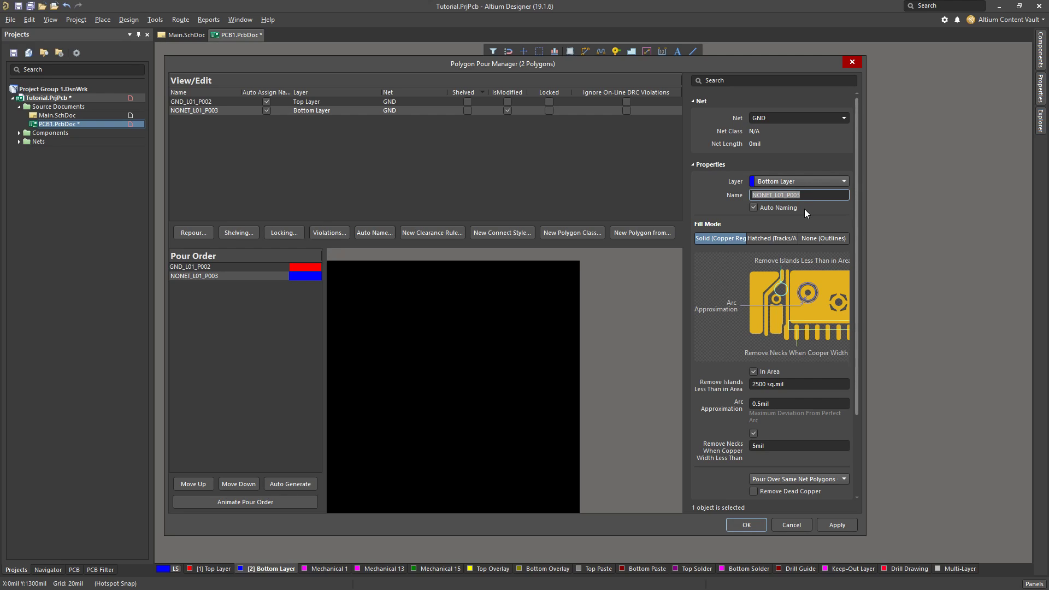
{"action": "left_click", "coordinate": [753, 208]}
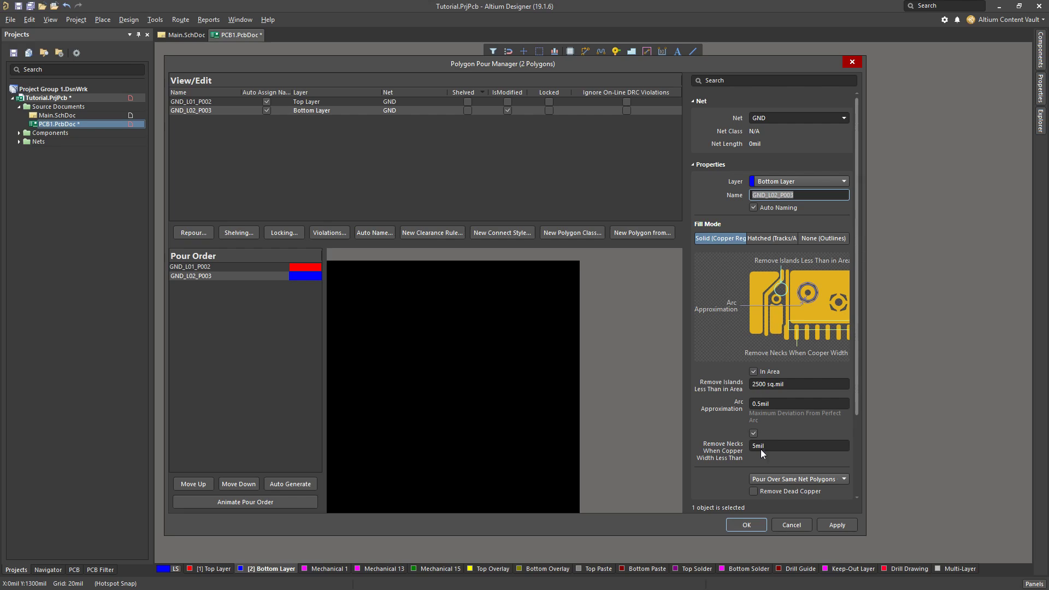
Apply and confirm the polygon changes to pour the Bottom Layer GND polygon, and close the Polygon Pour Manager
{"action": "left_click", "coordinate": [836, 524]}
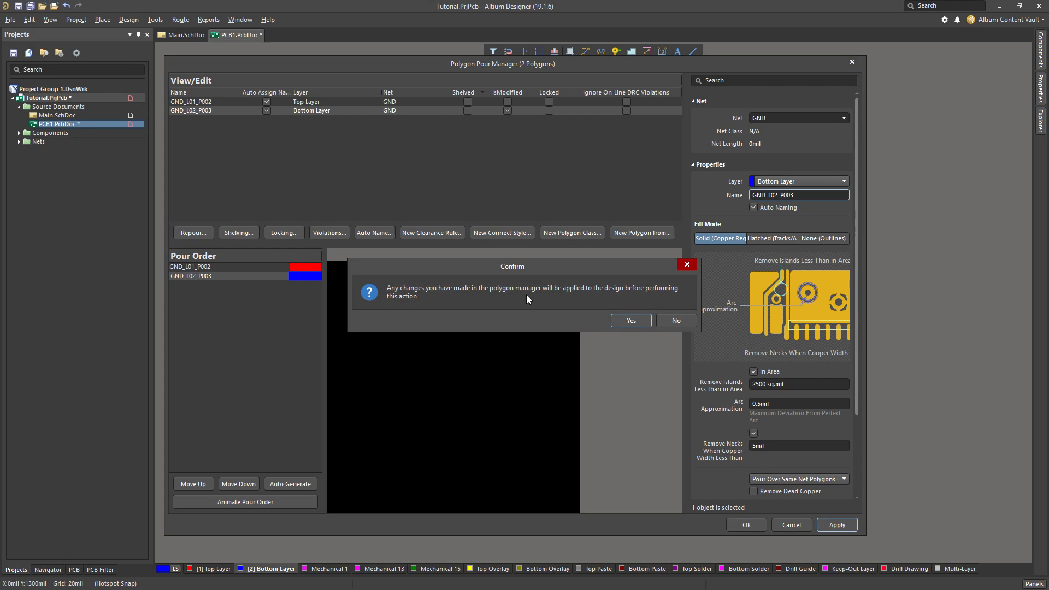
{"action": "left_click", "coordinate": [631, 321]}
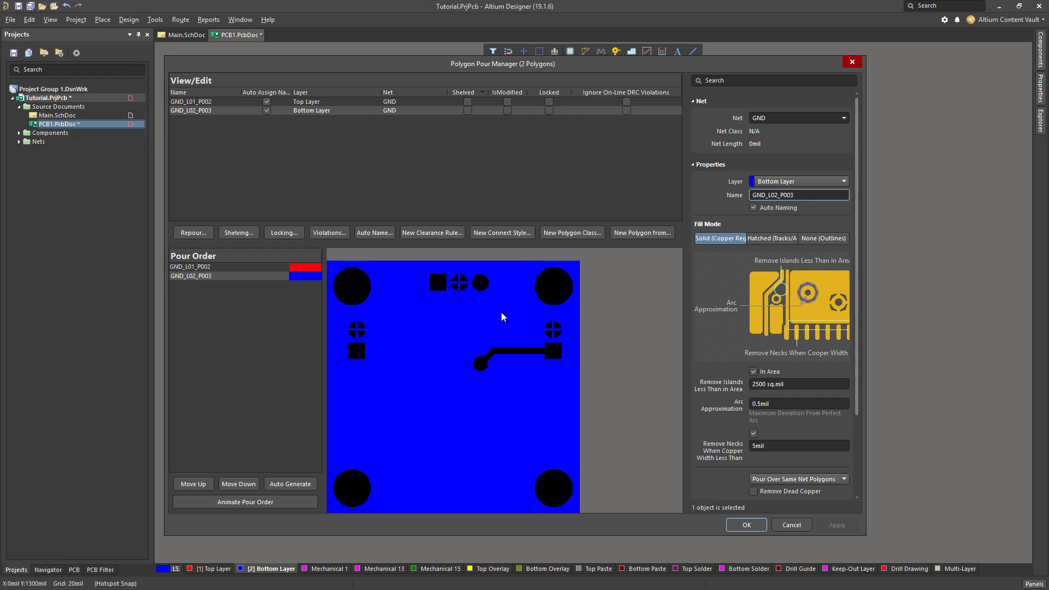
{"action": "left_click", "coordinate": [752, 530]}
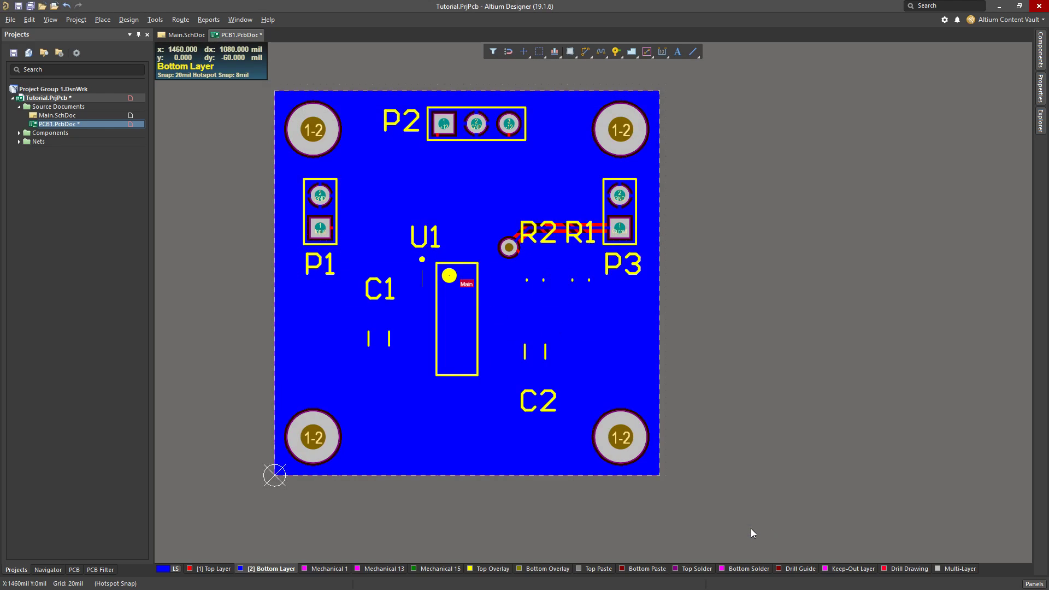
Examine how the GND pads of the connectors, capacitors and U1 connect to the Top Layer pour
{"action": "left_click", "coordinate": [208, 569]}
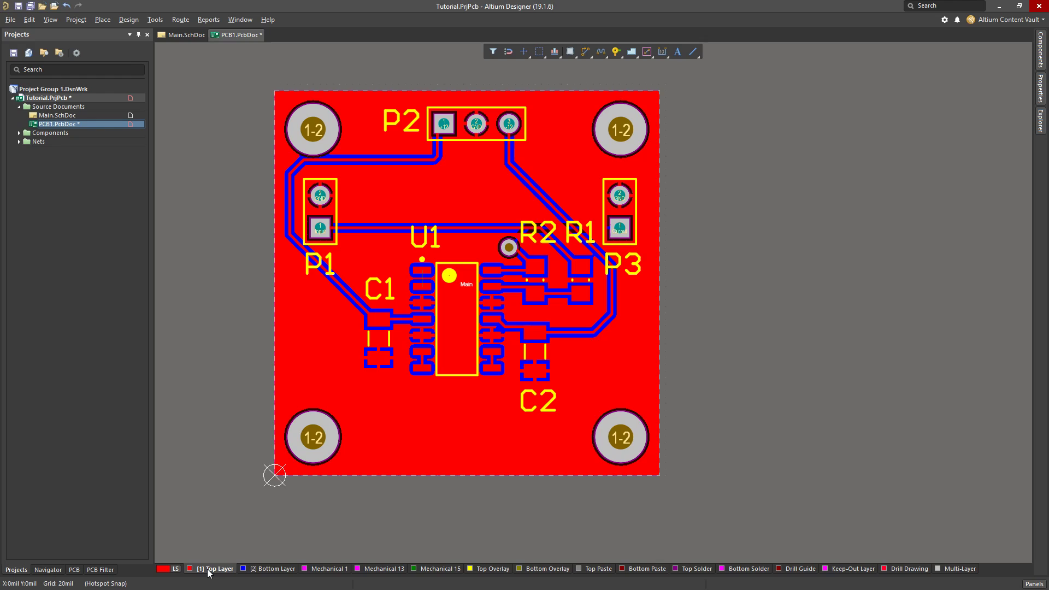
{"action": "scroll", "coordinate": [317, 319], "scroll_direction": "up", "scroll_amount": 1, "text": "ctrl"}
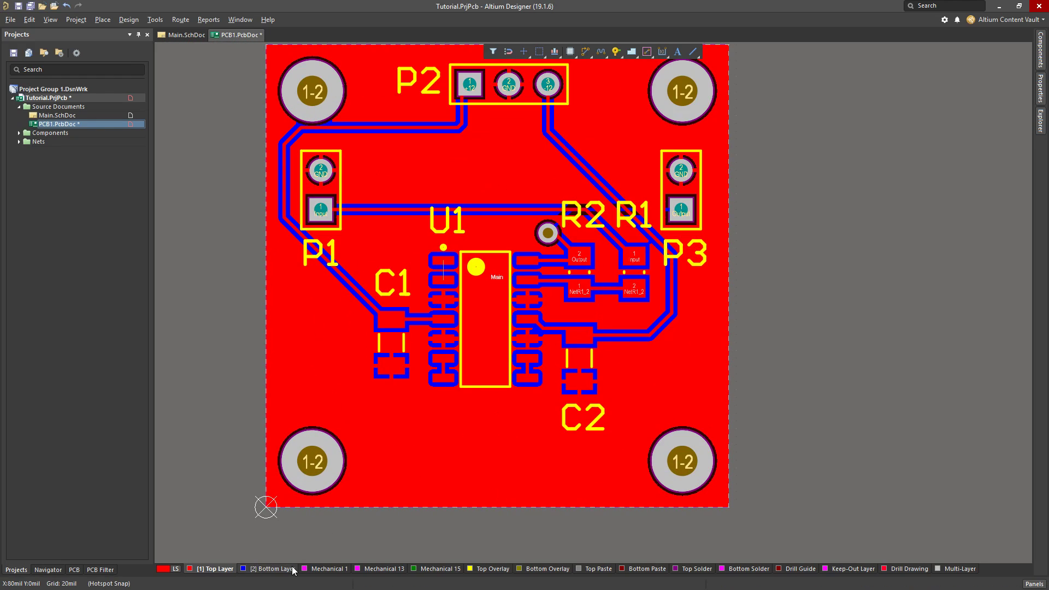
{"action": "left_click", "coordinate": [278, 569]}
{"action": "left_click", "coordinate": [227, 568]}
{"action": "scroll", "coordinate": [409, 341], "scroll_direction": "up", "scroll_amount": 2, "text": "ctrl"}
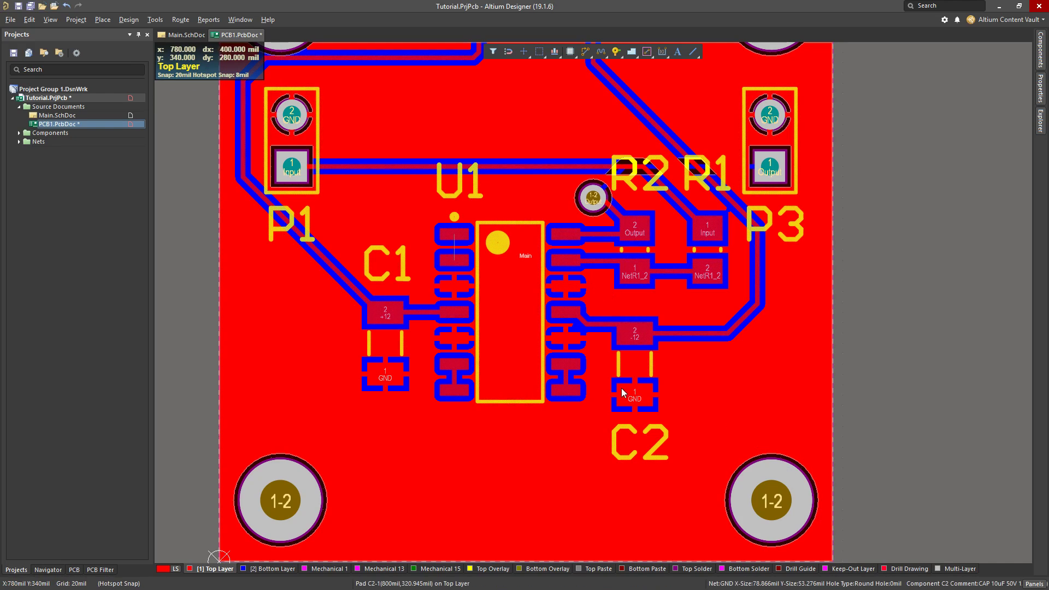
{"action": "right_click_drag", "start_coordinate": [428, 462], "coordinate": [420, 507]}
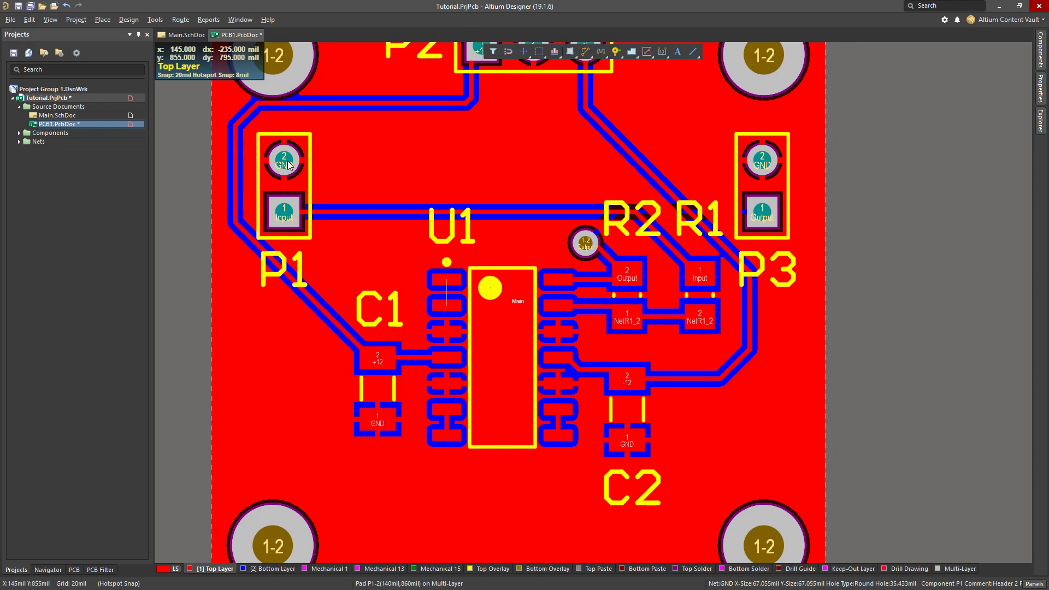
{"action": "right_click_drag", "start_coordinate": [464, 160], "coordinate": [456, 187]}
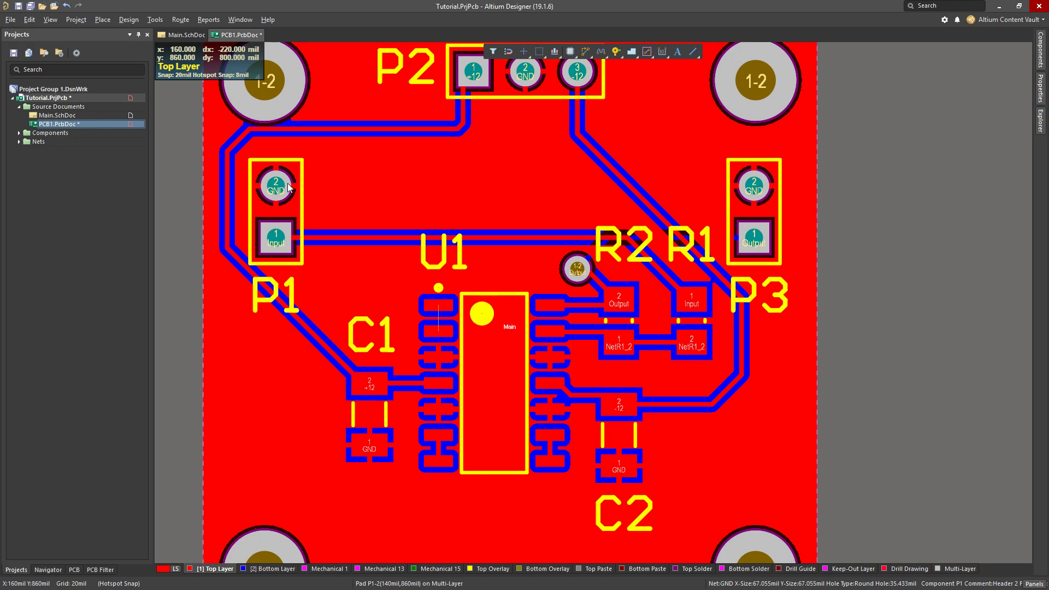
{"action": "scroll", "coordinate": [398, 178], "scroll_direction": "up", "scroll_amount": 2}
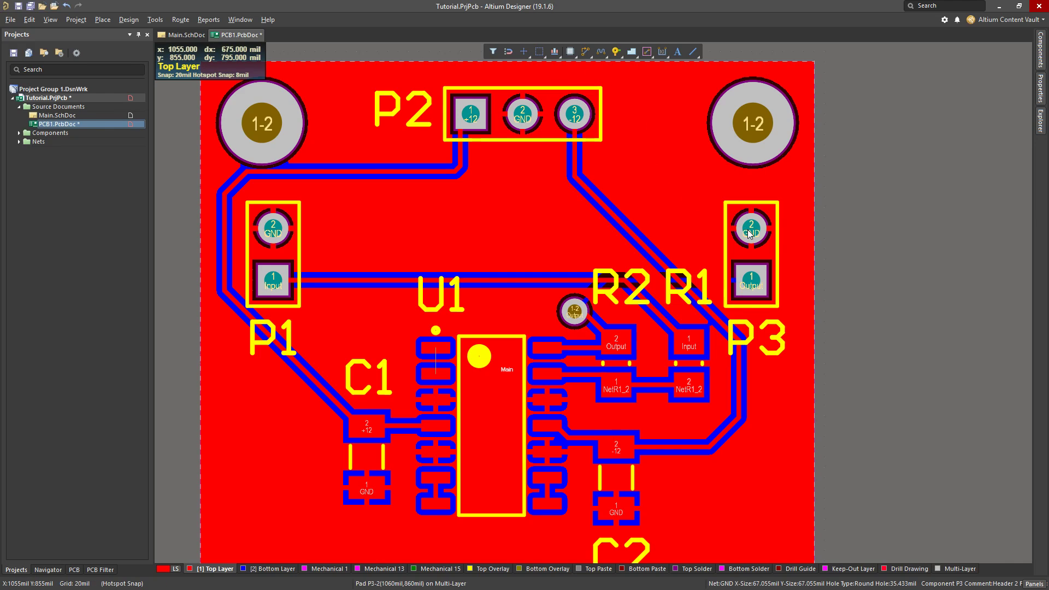
{"action": "scroll", "coordinate": [712, 198], "scroll_direction": "down", "scroll_amount": 2}
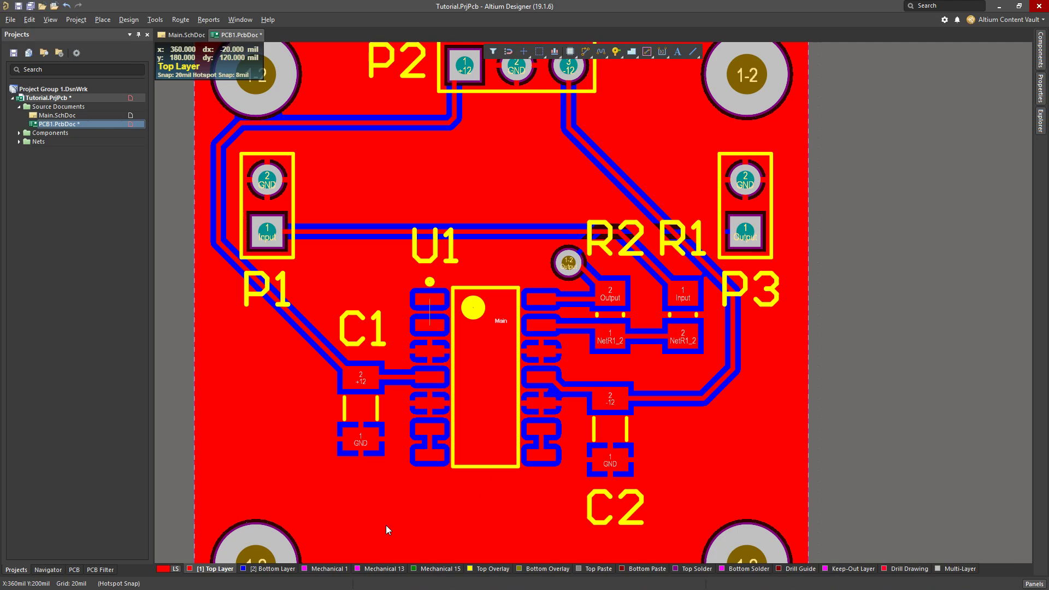
{"action": "scroll", "coordinate": [313, 462], "scroll_direction": "up", "scroll_amount": 3}
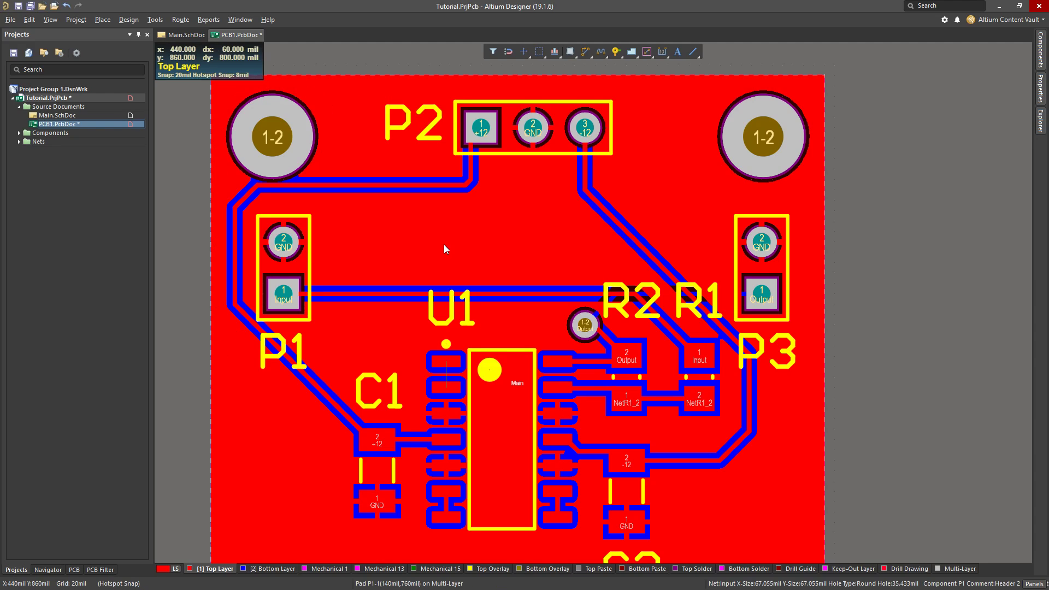
{"action": "scroll", "coordinate": [445, 250], "scroll_direction": "down", "scroll_amount": 3}
{"action": "scroll", "coordinate": [264, 573], "scroll_direction": "up", "scroll_amount": 1}
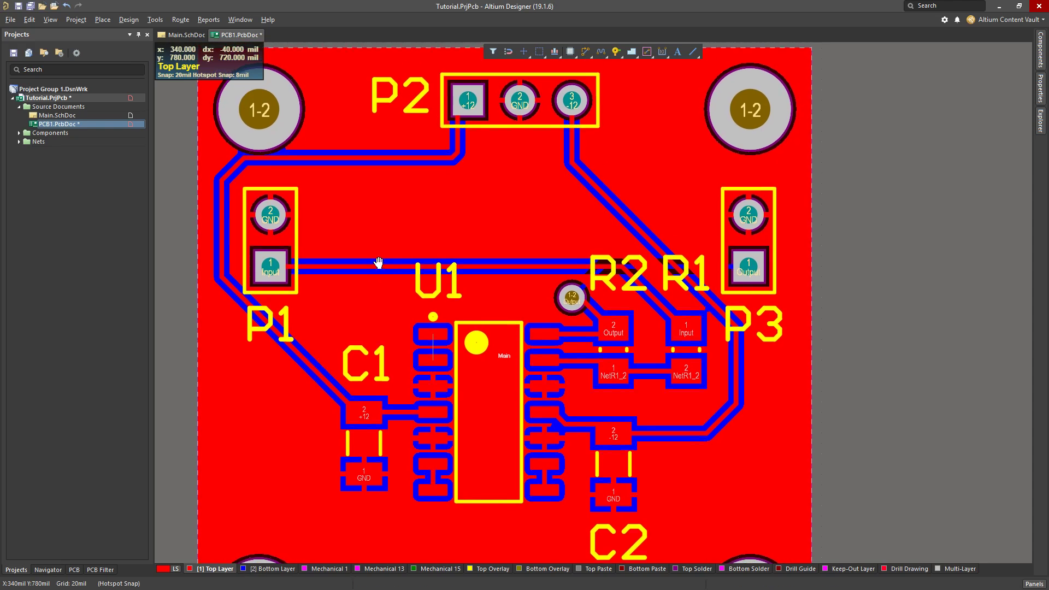
Compare the GND pours on the Bottom Layer and the Top Layer, ending on the Top Layer
{"action": "left_click", "coordinate": [268, 568]}
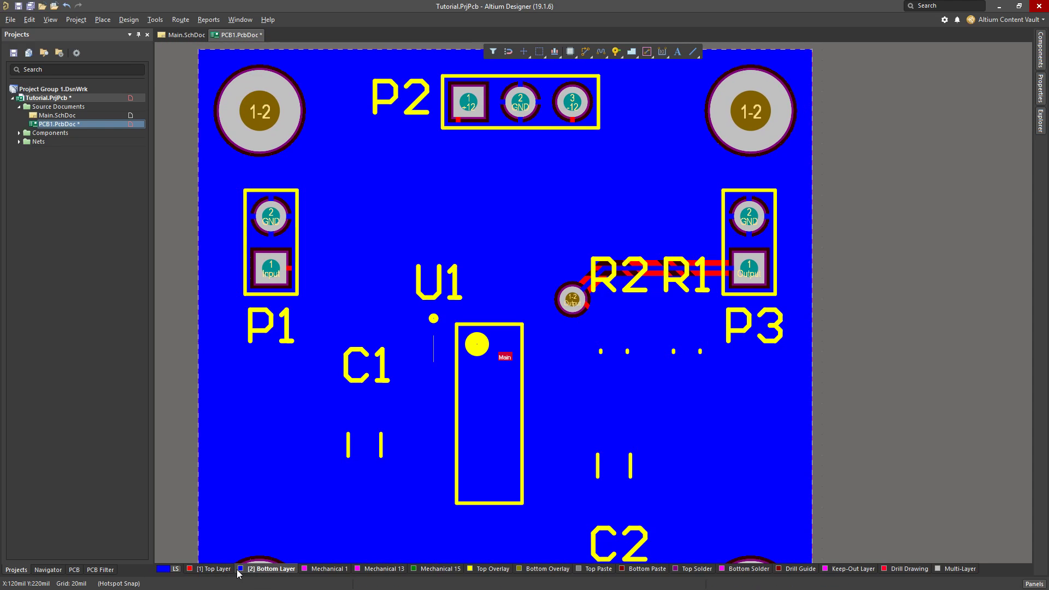
{"action": "left_click", "coordinate": [214, 569]}
{"action": "left_click", "coordinate": [227, 570]}
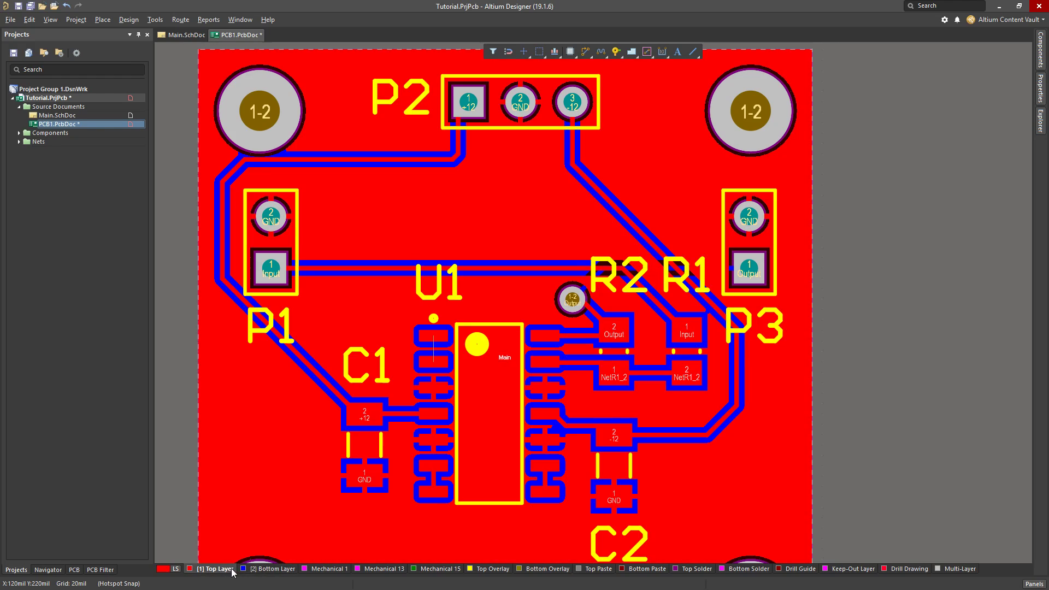
{"action": "left_click", "coordinate": [255, 569]}
{"action": "left_click", "coordinate": [206, 570]}
Start placing a via in the open area below U1 and assign it to the GND net
{"action": "scroll", "coordinate": [347, 472], "scroll_direction": "down", "scroll_amount": 5}
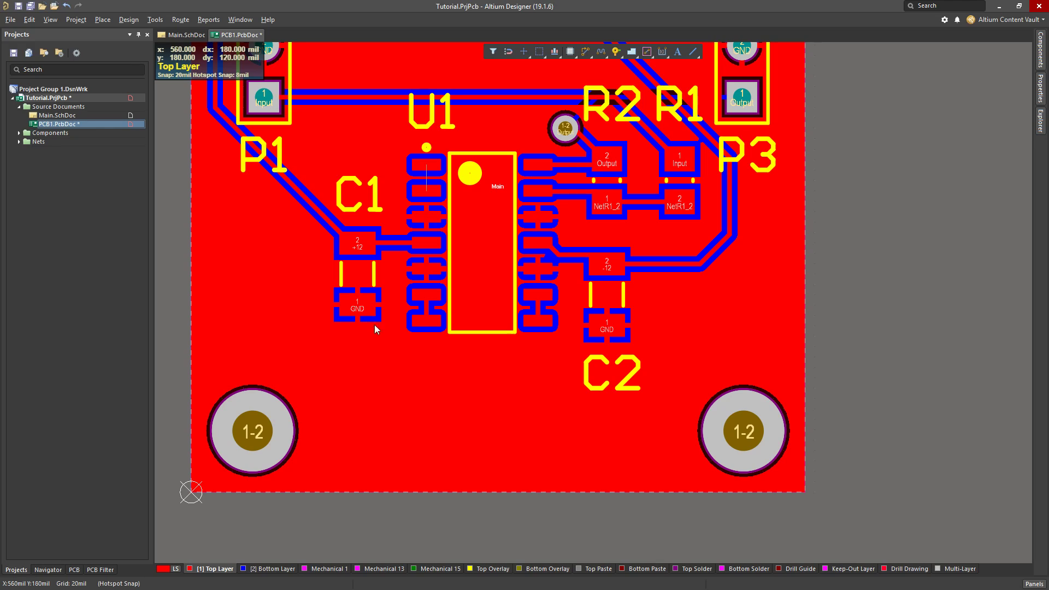
{"action": "left_click", "coordinate": [103, 19]}
{"action": "mouse_move", "coordinate": [74, 21]}
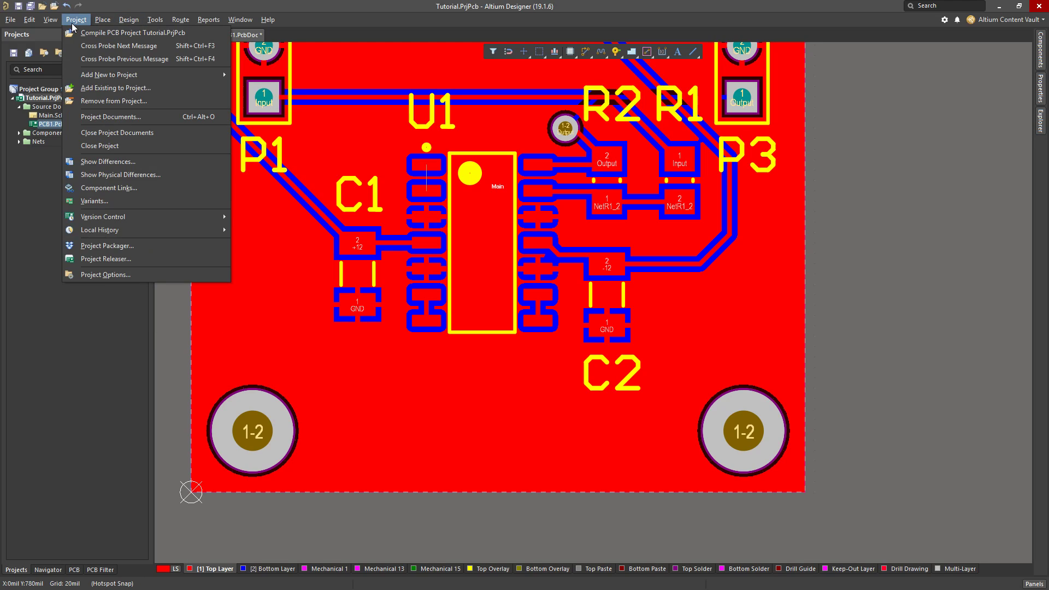
{"action": "key", "text": "Escape"}
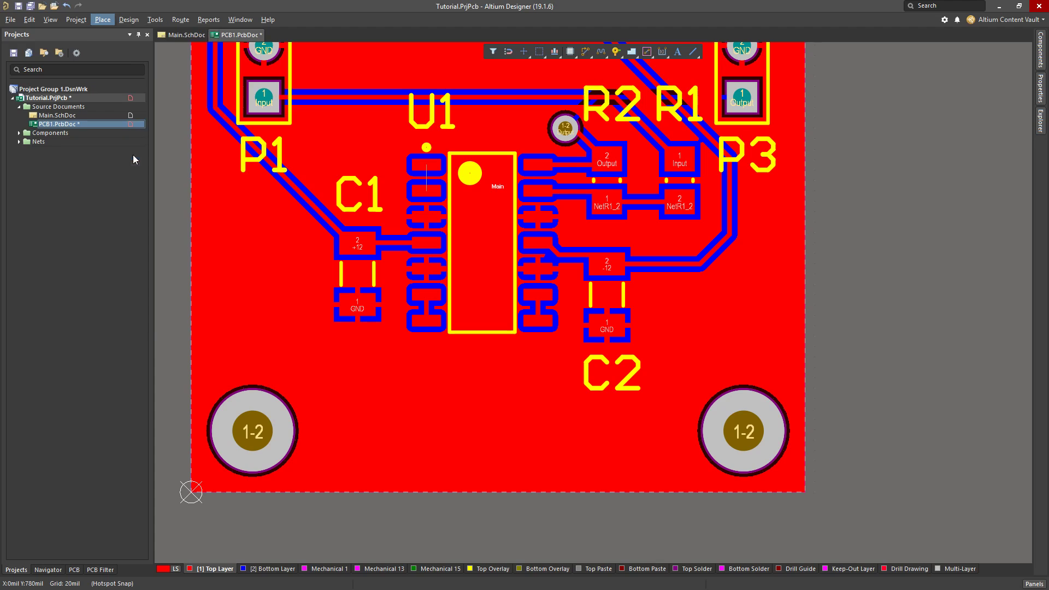
{"action": "key", "text": "Tab"}
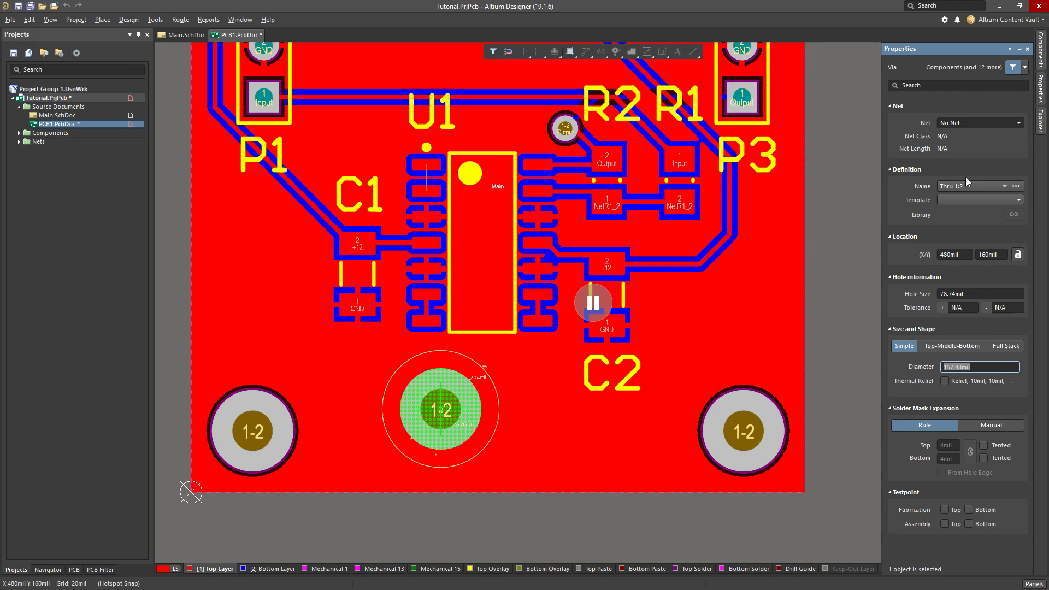
{"action": "left_click", "coordinate": [1020, 120]}
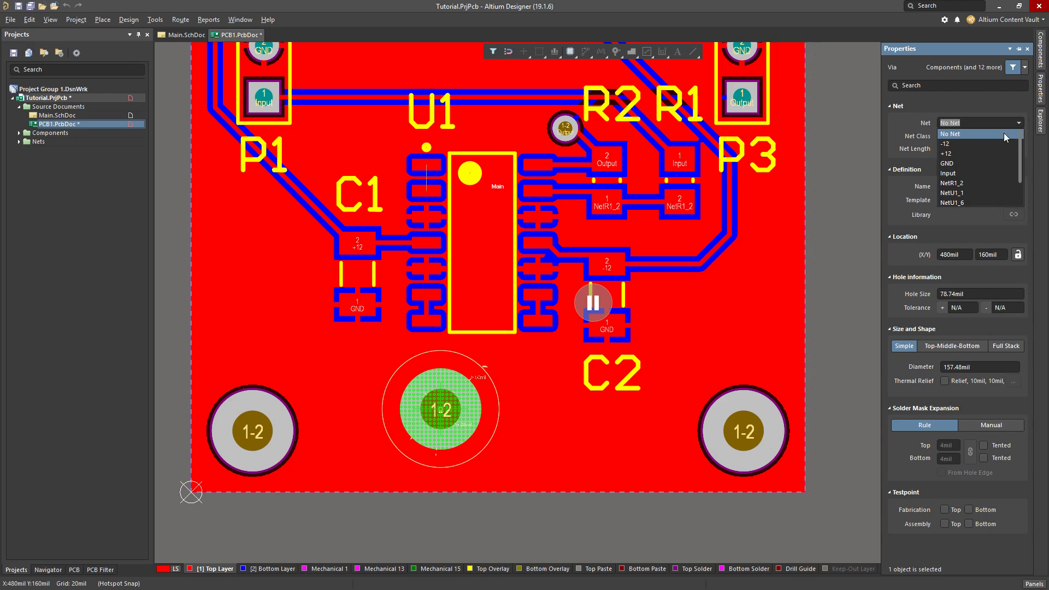
{"action": "left_click", "coordinate": [959, 164]}
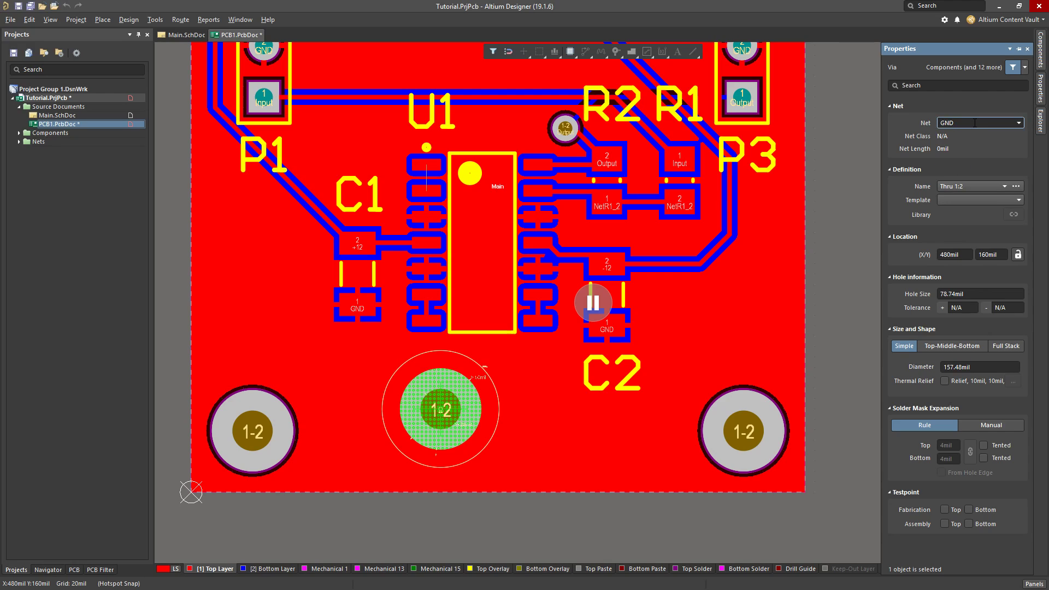
{"action": "left_click_drag", "start_coordinate": [975, 122], "coordinate": [902, 118]}
{"action": "left_click", "coordinate": [968, 120]}
Set the GND via's hole size to 0.7 mm
{"action": "left_click", "coordinate": [981, 296]}
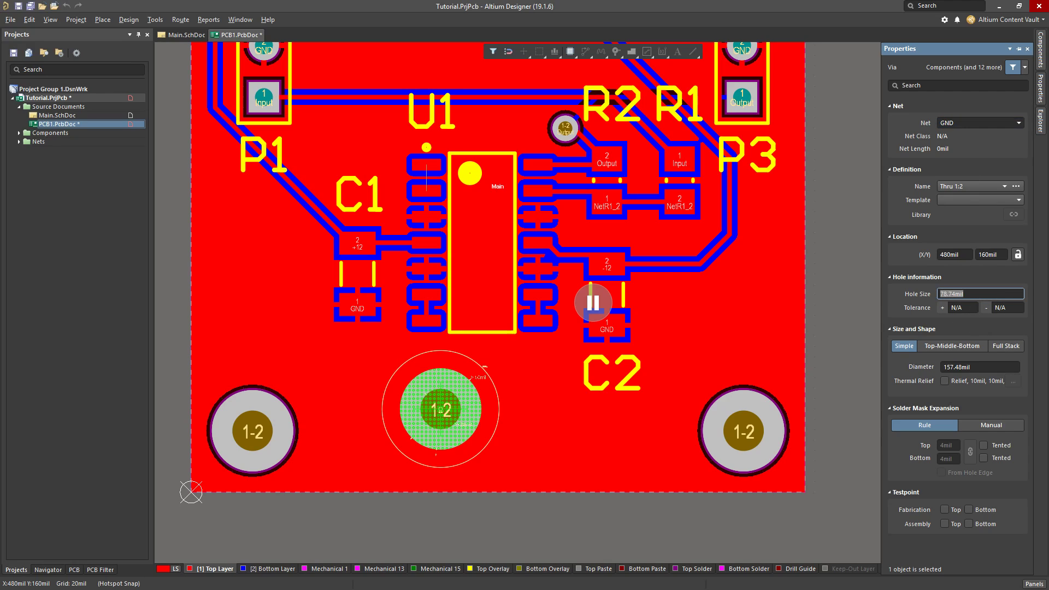
{"action": "type", "text": "0.7mm"}
{"action": "key", "text": "Return"}
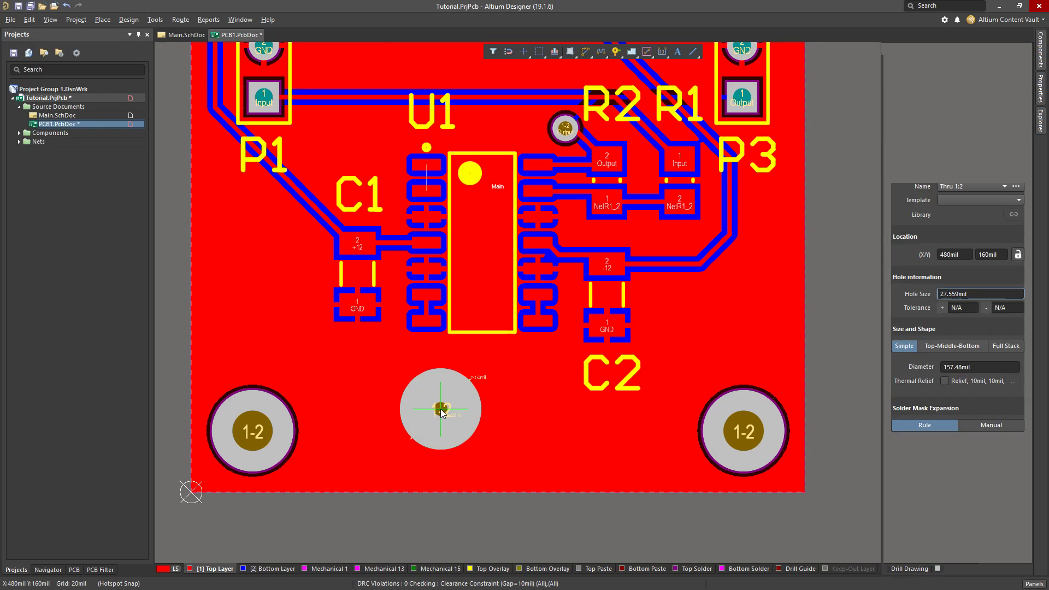
Set the GND via's diameter to 1.2 mm and place it below U1 at about X 500 mil, Y 200 mil
{"action": "key", "text": "Tab"}
{"action": "left_click", "coordinate": [996, 368]}
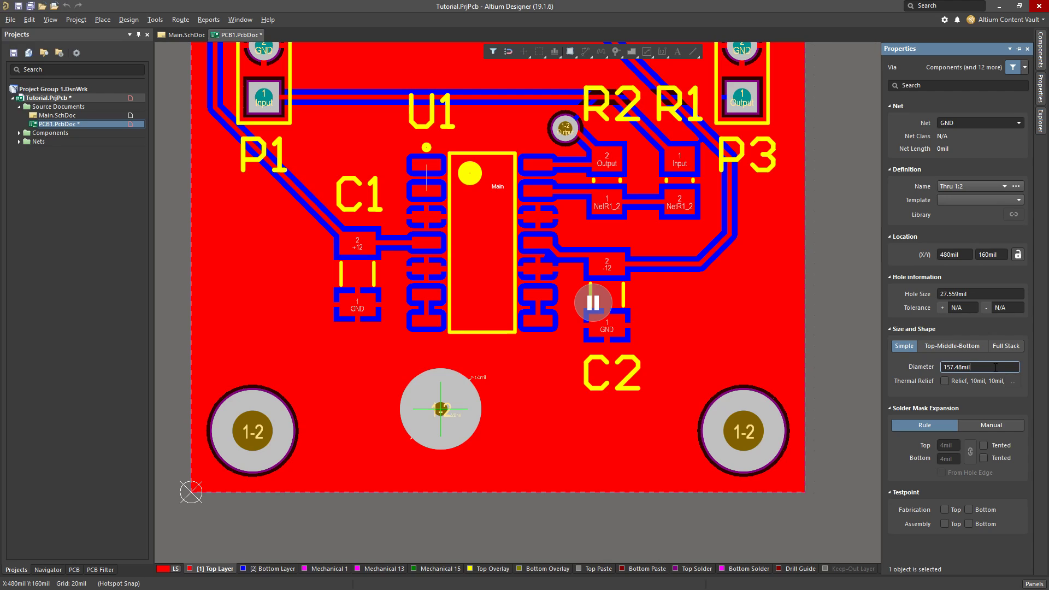
{"action": "double_click", "coordinate": [1000, 365]}
{"action": "type", "text": "1.2mm"}
{"action": "key", "text": "Return"}
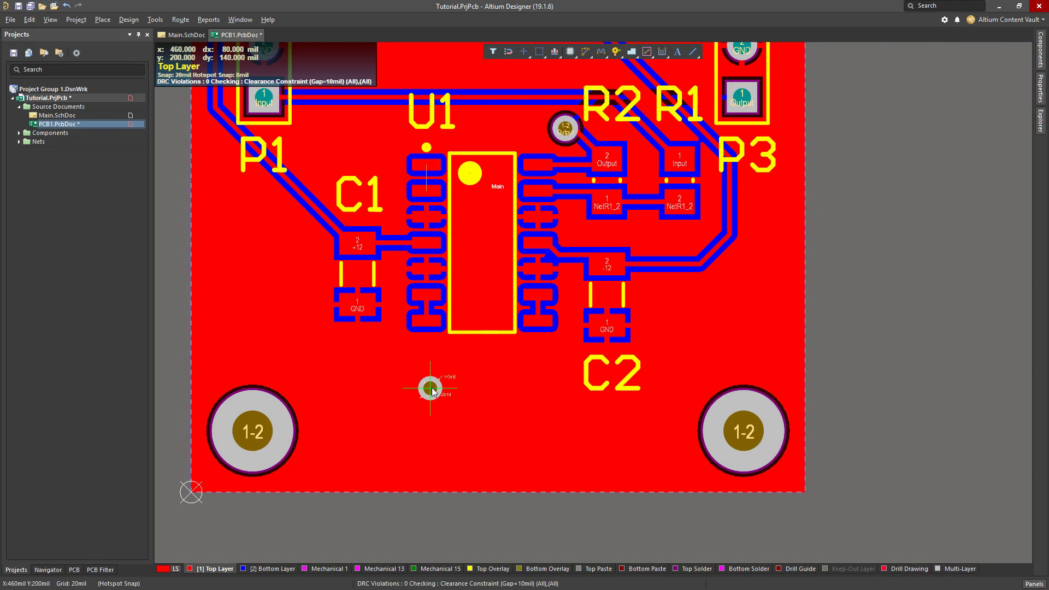
{"action": "left_click", "coordinate": [447, 389]}
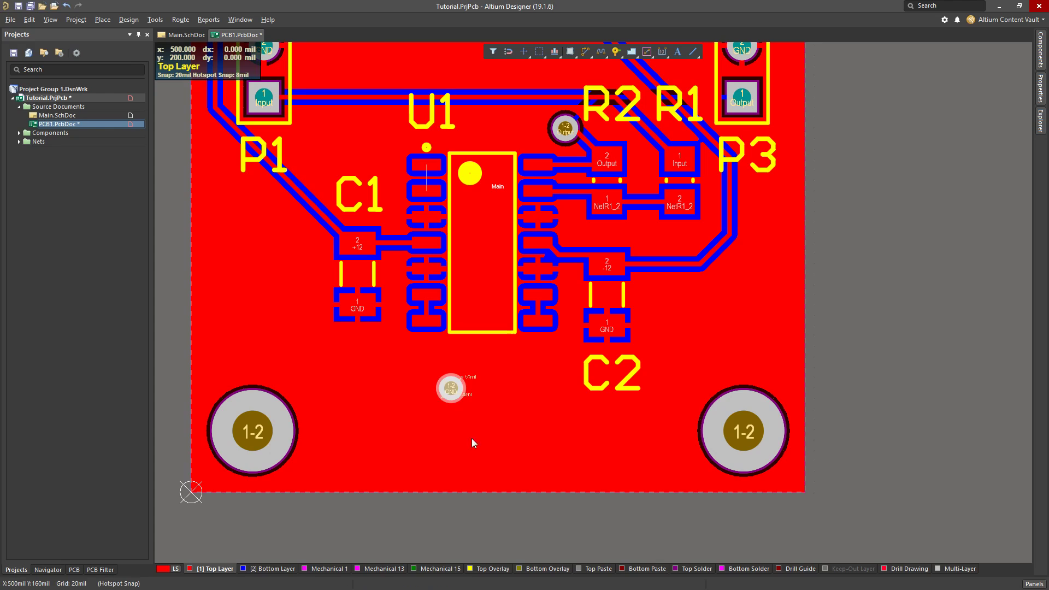
{"action": "right_click", "coordinate": [485, 436]}
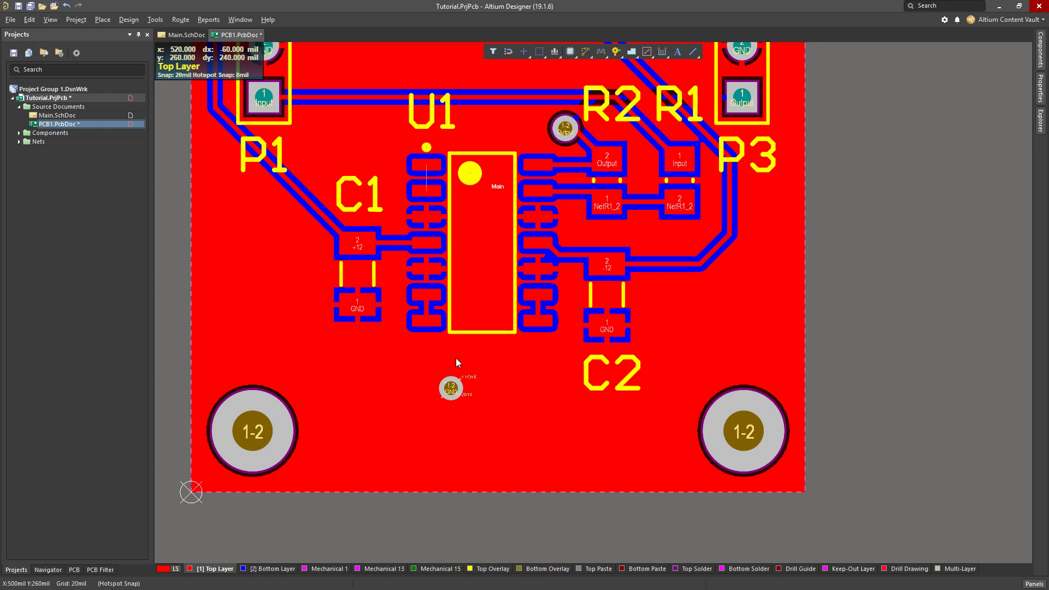
Look over the Top Layer pour around the new GND via, the connectors and the routed tracks
{"action": "scroll", "coordinate": [456, 358], "scroll_direction": "down", "scroll_amount": 2, "text": "ctrl"}
{"action": "scroll", "coordinate": [702, 250], "scroll_direction": "up", "scroll_amount": 1, "text": "ctrl"}
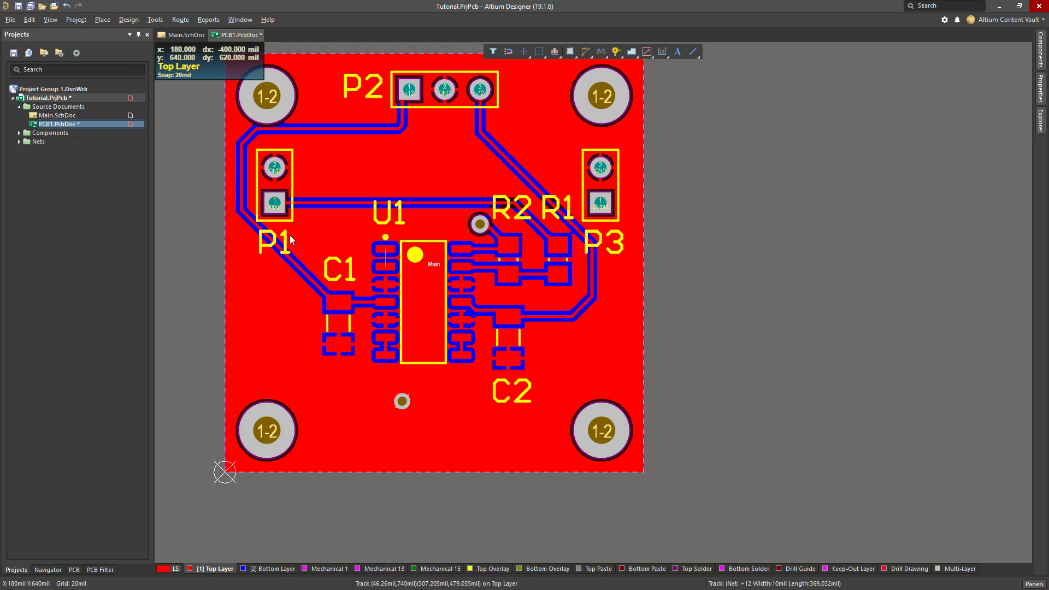
{"action": "scroll", "coordinate": [290, 231], "scroll_direction": "up", "scroll_amount": 2, "text": "ctrl"}
{"action": "scroll", "coordinate": [291, 229], "scroll_direction": "down", "scroll_amount": 2, "text": "ctrl"}
{"action": "right_click_drag", "start_coordinate": [739, 336], "coordinate": [778, 369]}
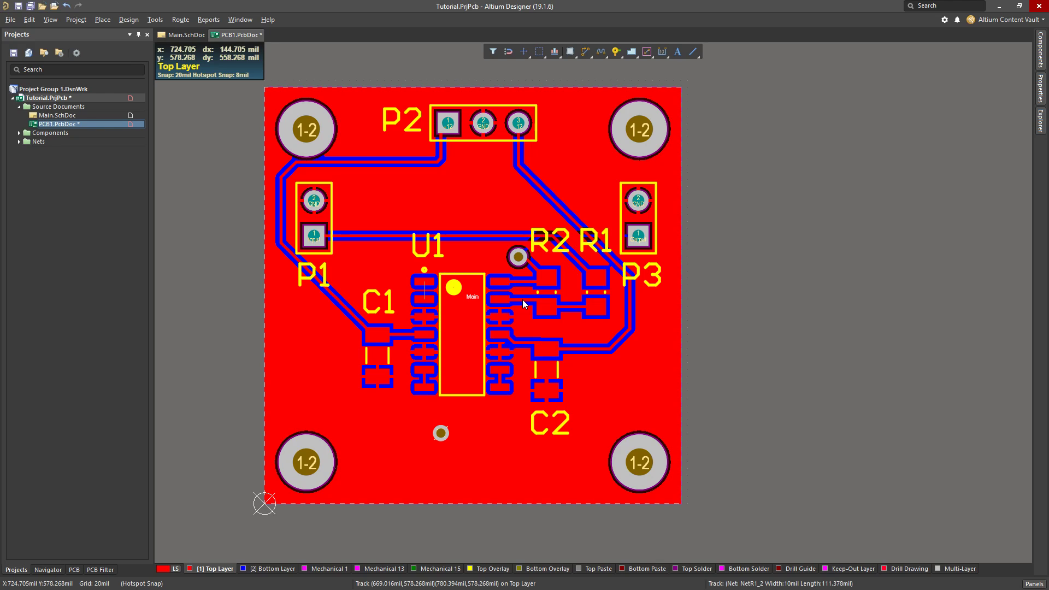
{"action": "scroll", "coordinate": [443, 277], "scroll_direction": "up", "scroll_amount": 2, "text": "ctrl"}
{"action": "scroll", "coordinate": [280, 146], "scroll_direction": "down", "scroll_amount": 1, "text": "ctrl"}
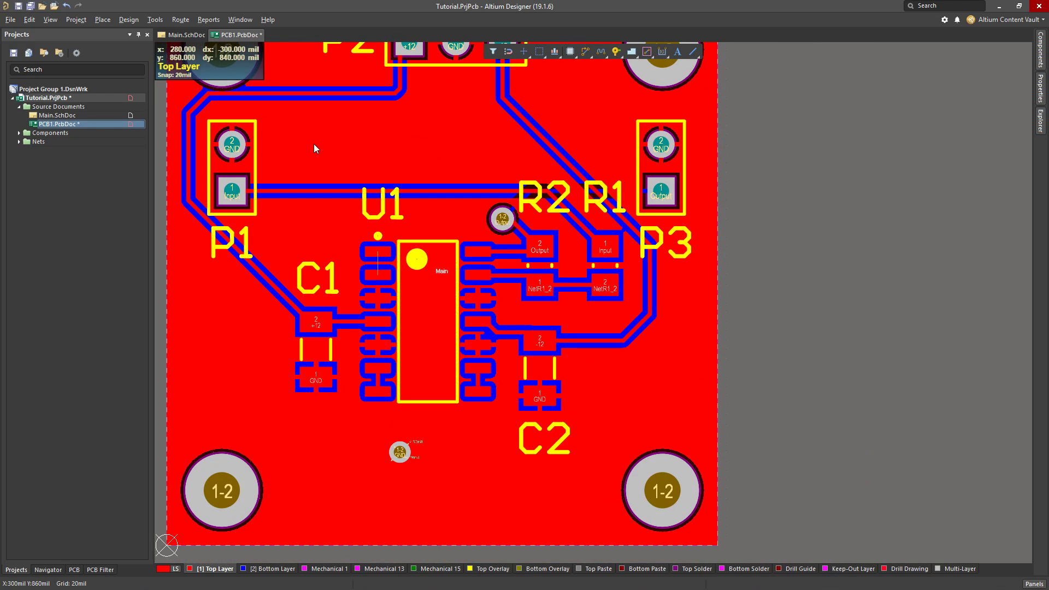
{"action": "right_click_drag", "start_coordinate": [433, 144], "coordinate": [459, 183]}
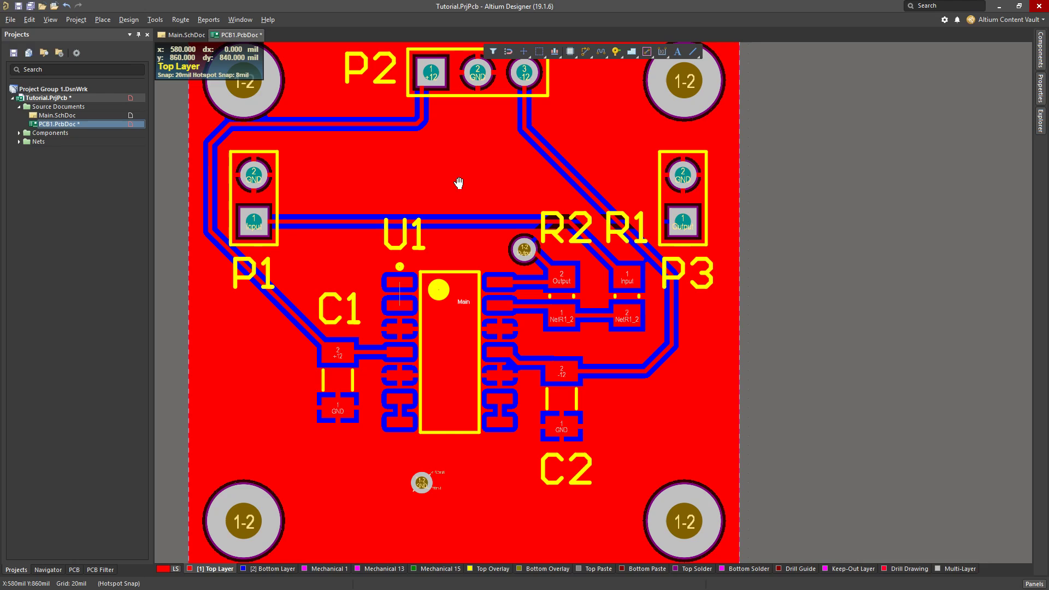
Show the PCB Standard toolbar and switch the board display to the Altium Transparent 2D view configuration
{"action": "right_click", "coordinate": [399, 19]}
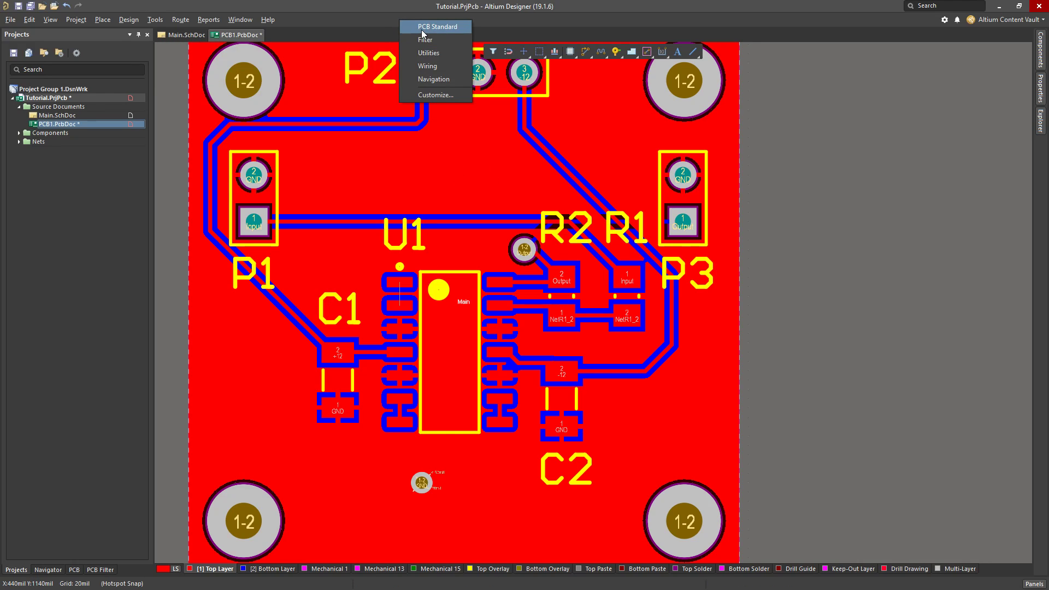
{"action": "right_click", "coordinate": [393, 18]}
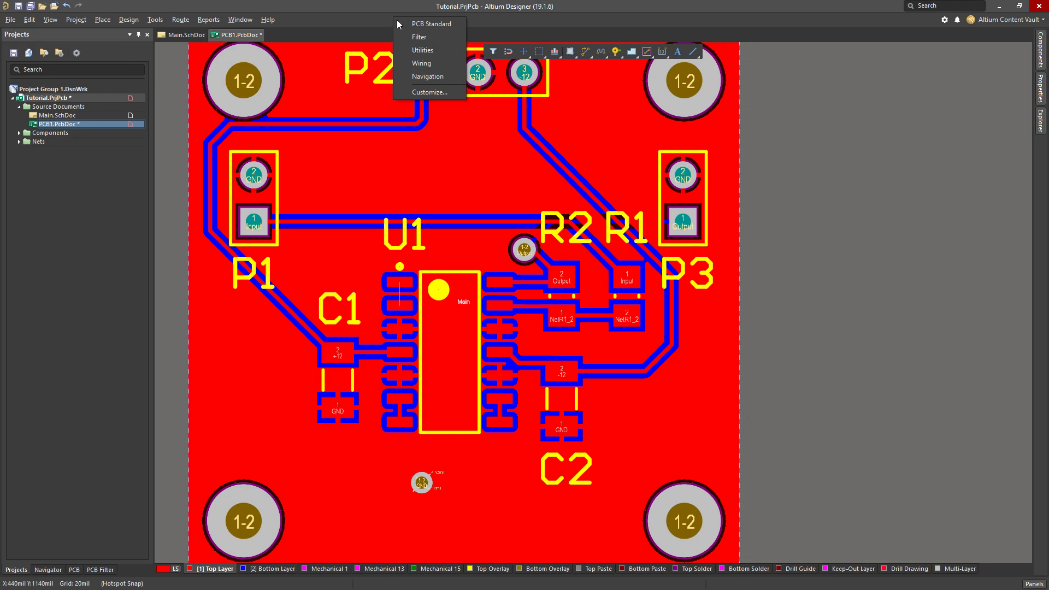
{"action": "left_click", "coordinate": [442, 24]}
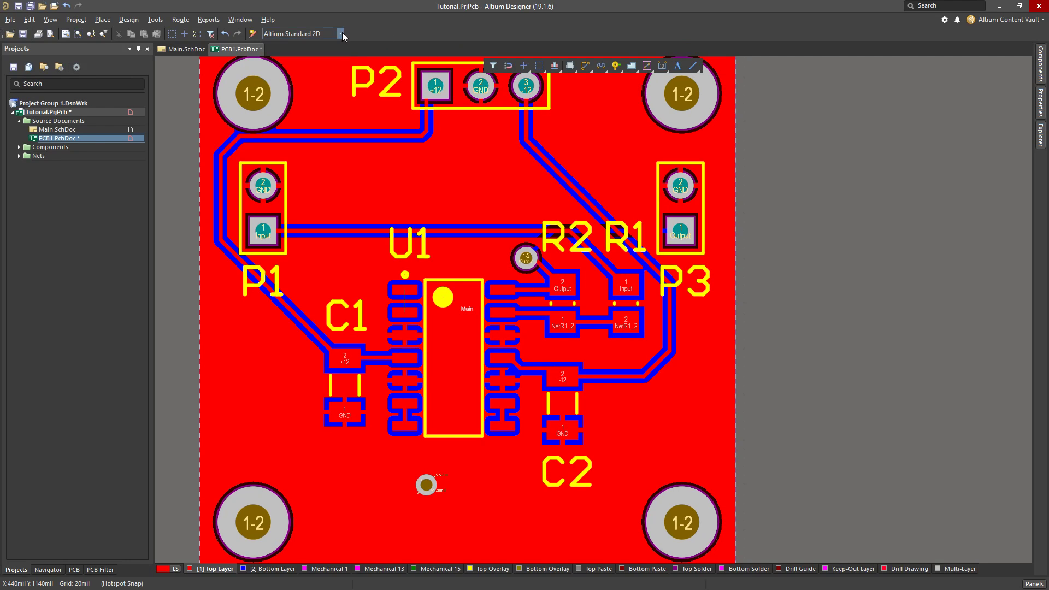
{"action": "left_click", "coordinate": [340, 35]}
{"action": "left_click", "coordinate": [304, 53]}
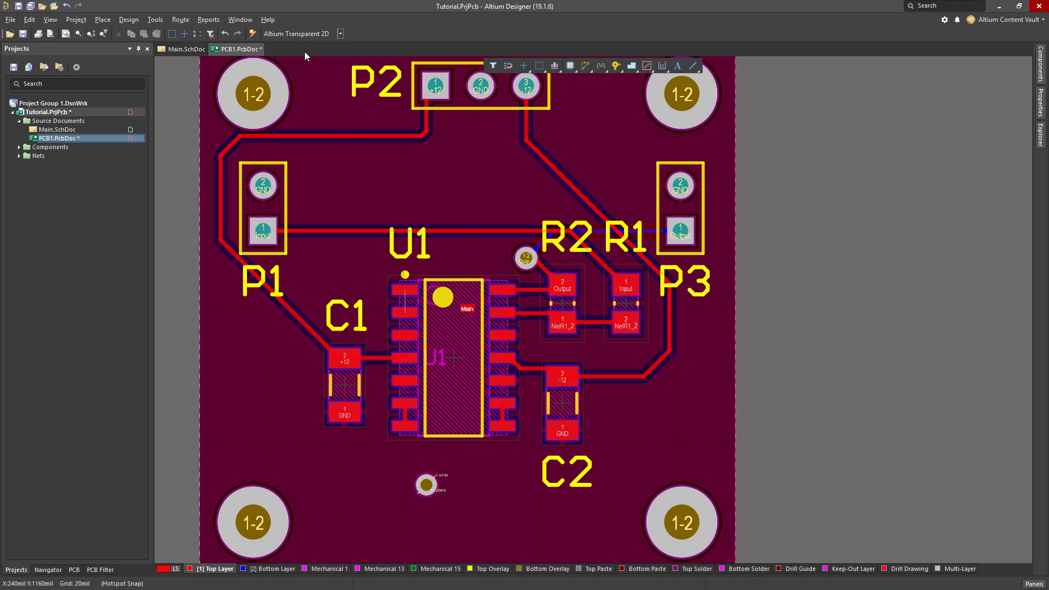
{"action": "scroll", "coordinate": [389, 191], "scroll_direction": "down", "scroll_amount": 2, "text": "ctrl"}
{"action": "scroll", "coordinate": [362, 212], "scroll_direction": "up", "scroll_amount": 2, "text": "ctrl"}
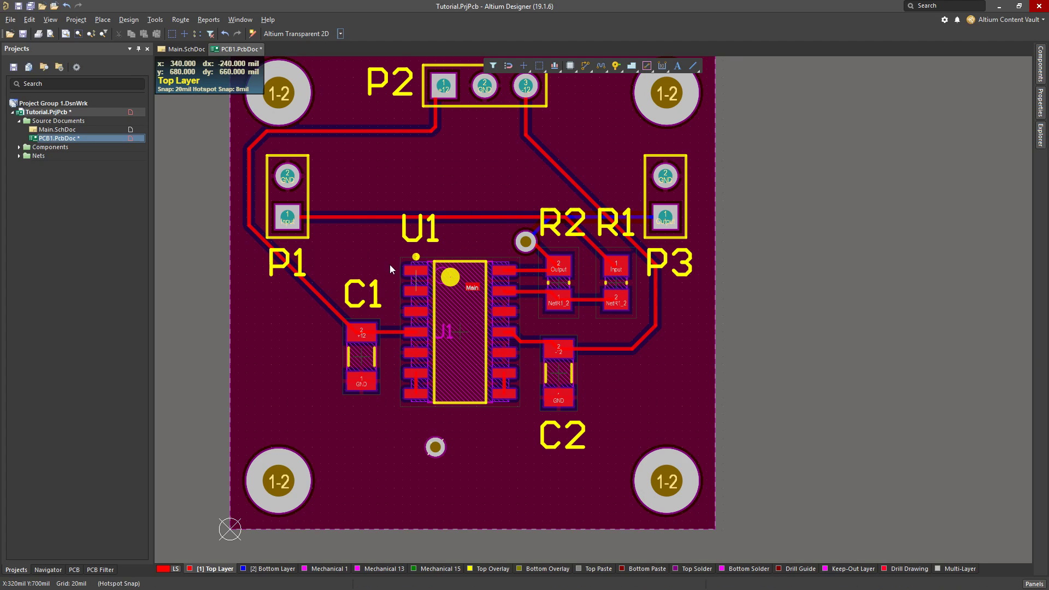
Move the GND via below U1 to X 400 mil, Y 220 mil and return the display to Altium Standard 2D
{"action": "left_click_drag", "start_coordinate": [435, 447], "coordinate": [393, 438]}
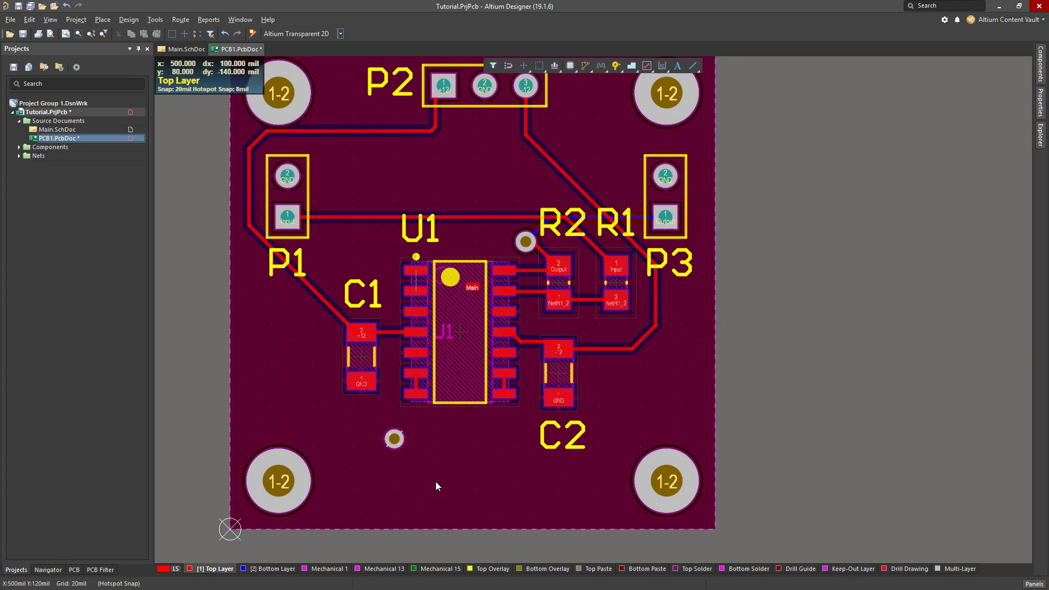
{"action": "left_click", "coordinate": [338, 34]}
{"action": "left_click", "coordinate": [295, 43]}
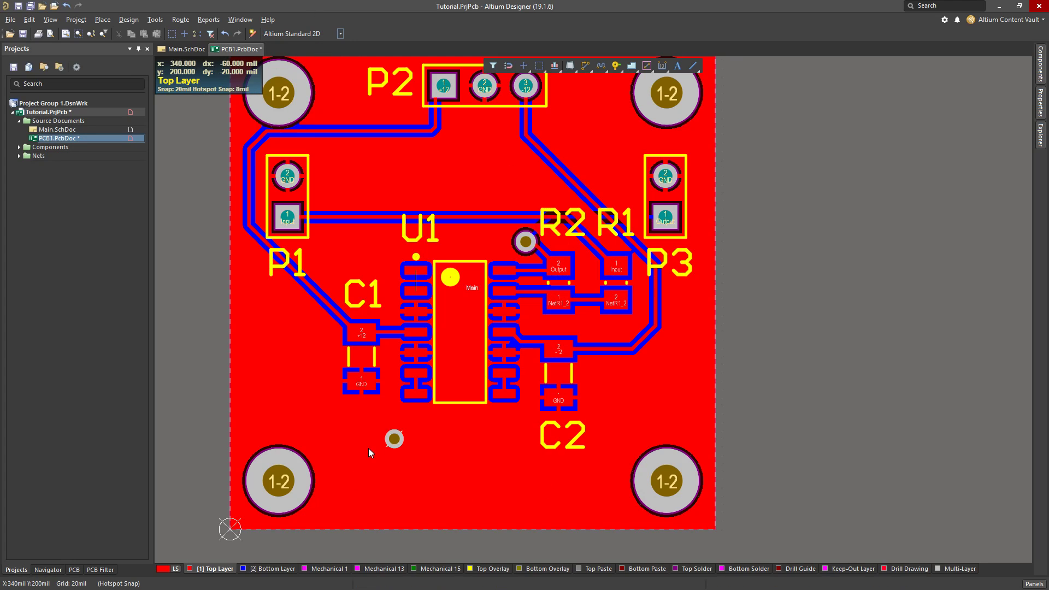
Repour all polygons for the moved GND via and inspect its connection to the Top Layer pour
{"action": "left_click_drag", "start_coordinate": [358, 359], "coordinate": [353, 360]}
{"action": "scroll", "coordinate": [357, 337], "scroll_direction": "up", "scroll_amount": 2, "text": "ctrl"}
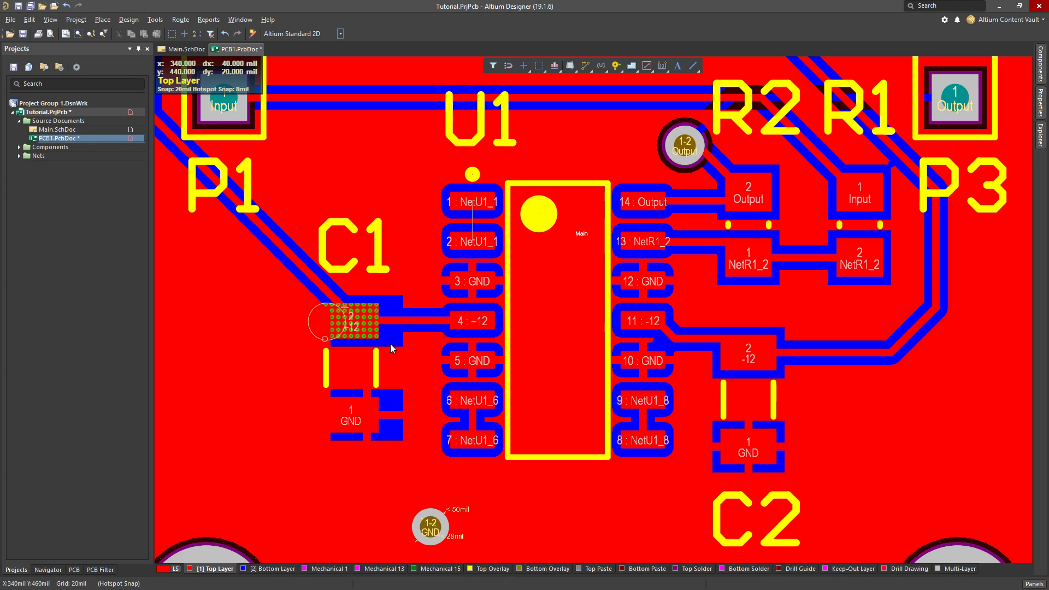
{"action": "left_click", "coordinate": [155, 19]}
{"action": "mouse_move", "coordinate": [175, 110]}
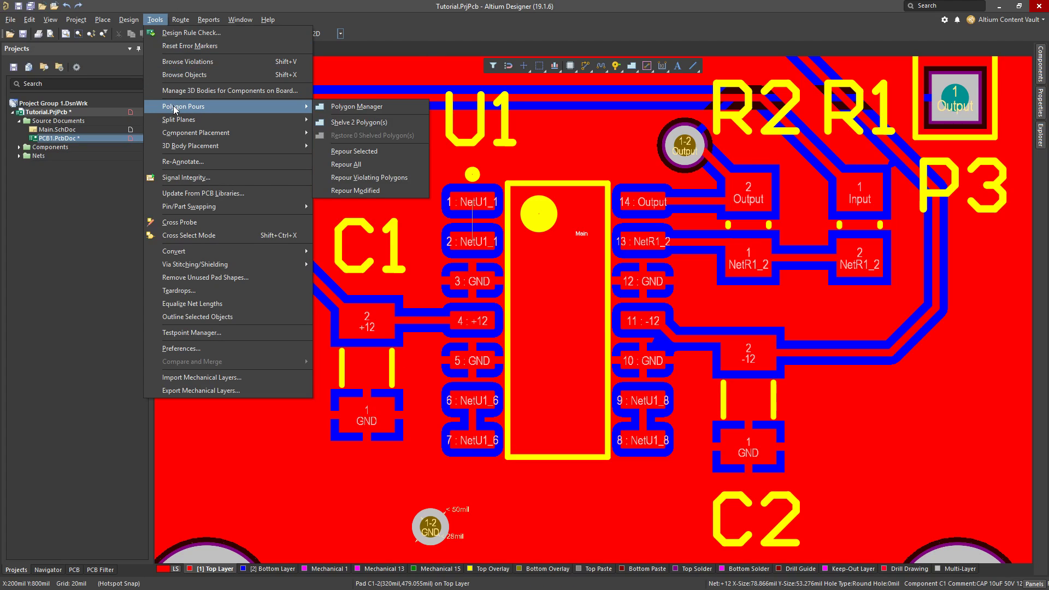
{"action": "left_click", "coordinate": [376, 163]}
{"action": "scroll", "coordinate": [459, 355], "scroll_direction": "down", "scroll_amount": 5, "text": "ctrl"}
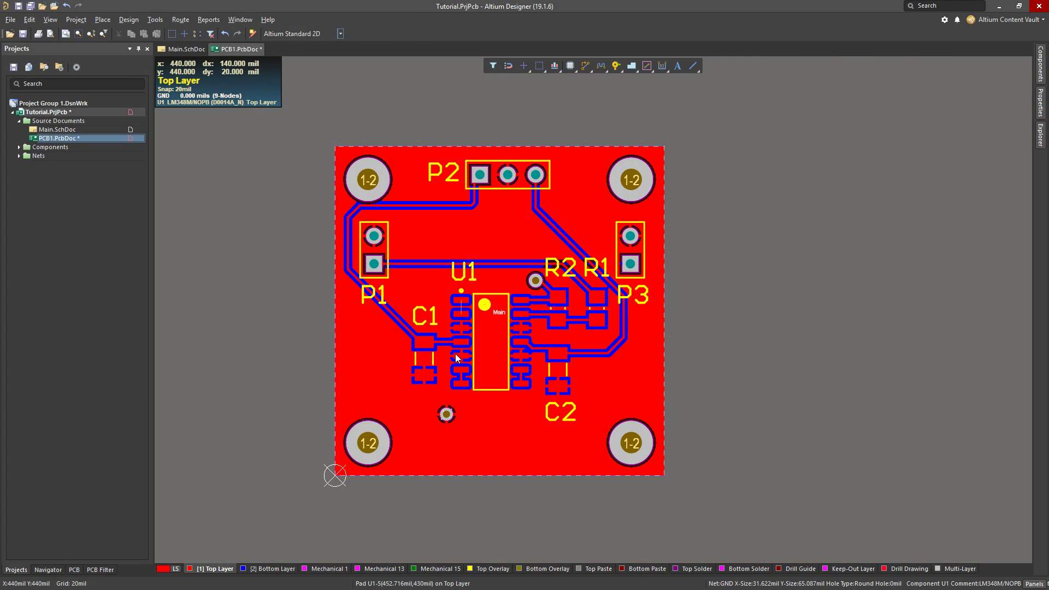
{"action": "scroll", "coordinate": [489, 248], "scroll_direction": "up", "scroll_amount": 3, "text": "ctrl"}
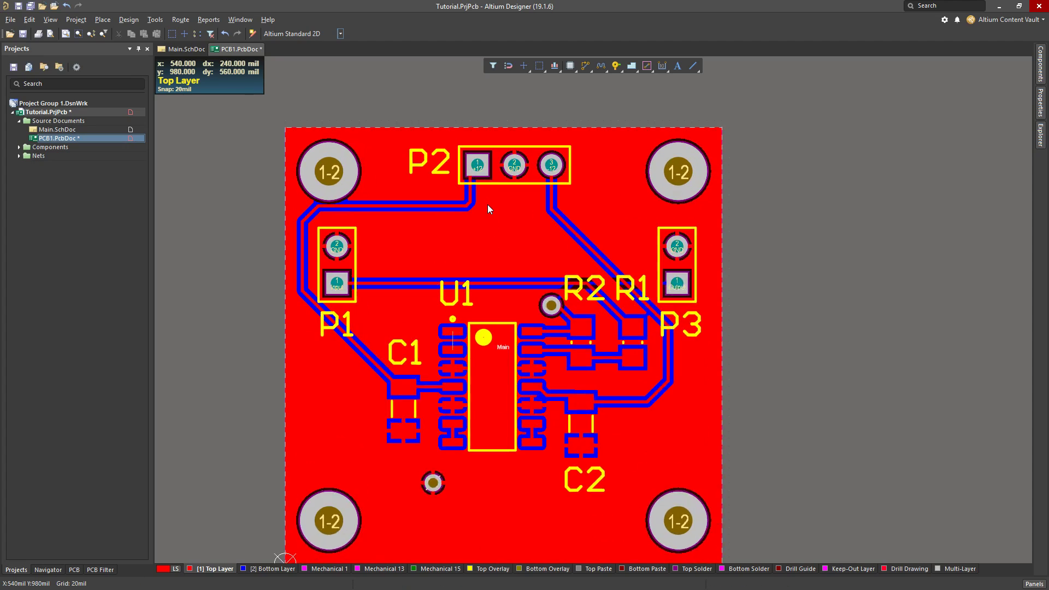
{"action": "scroll", "coordinate": [458, 274], "scroll_direction": "up", "scroll_amount": 4, "text": "ctrl"}
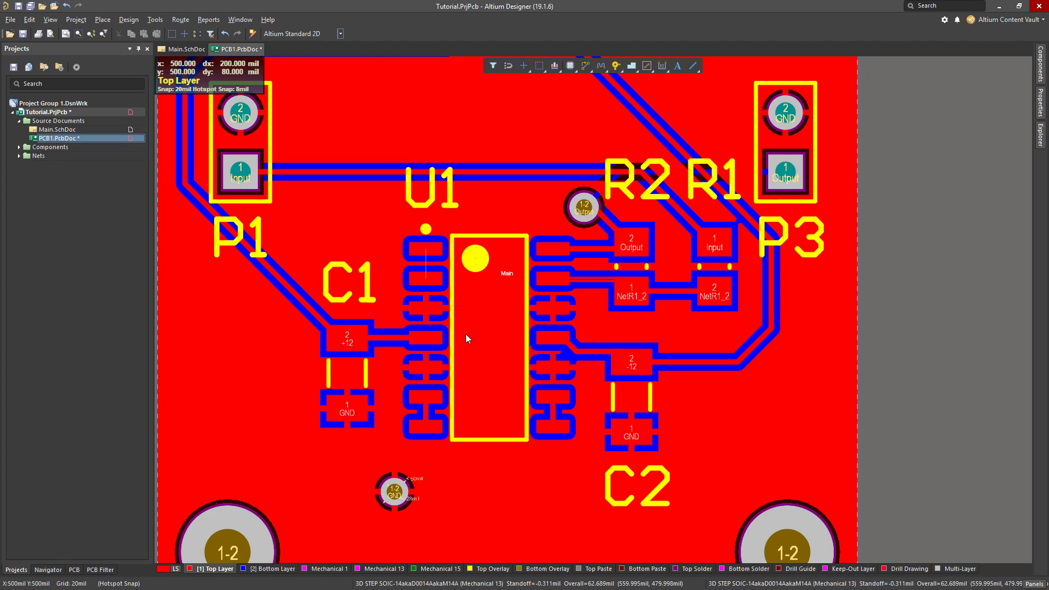
{"action": "scroll", "coordinate": [461, 316], "scroll_direction": "down", "scroll_amount": 2, "text": "ctrl"}
{"action": "scroll", "coordinate": [445, 222], "scroll_direction": "up", "scroll_amount": 1}
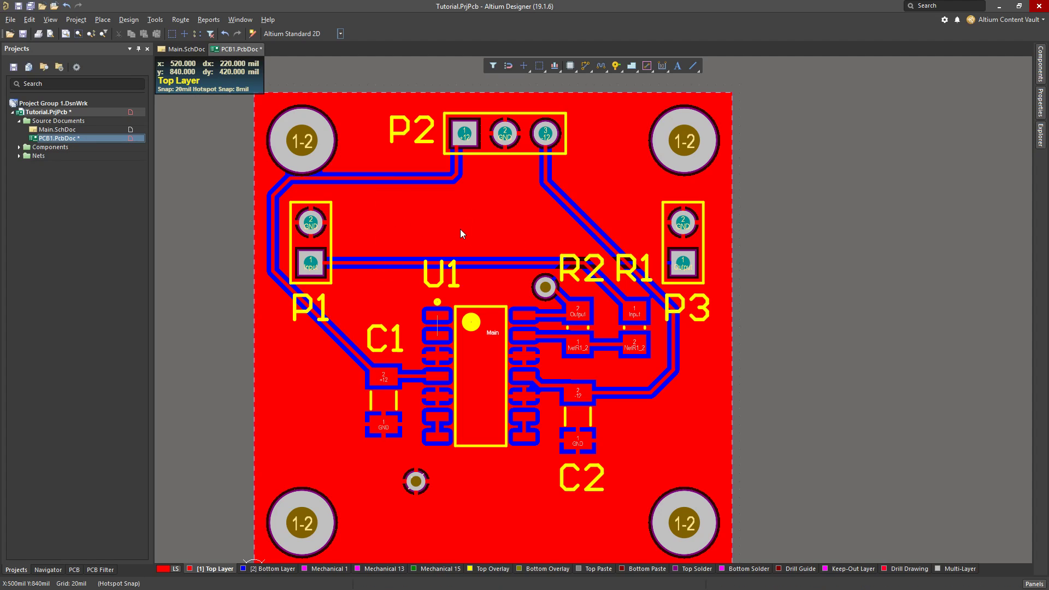
Shelve the two GND polygon pours to expose the bare tracks and pads
{"action": "left_click", "coordinate": [155, 19]}
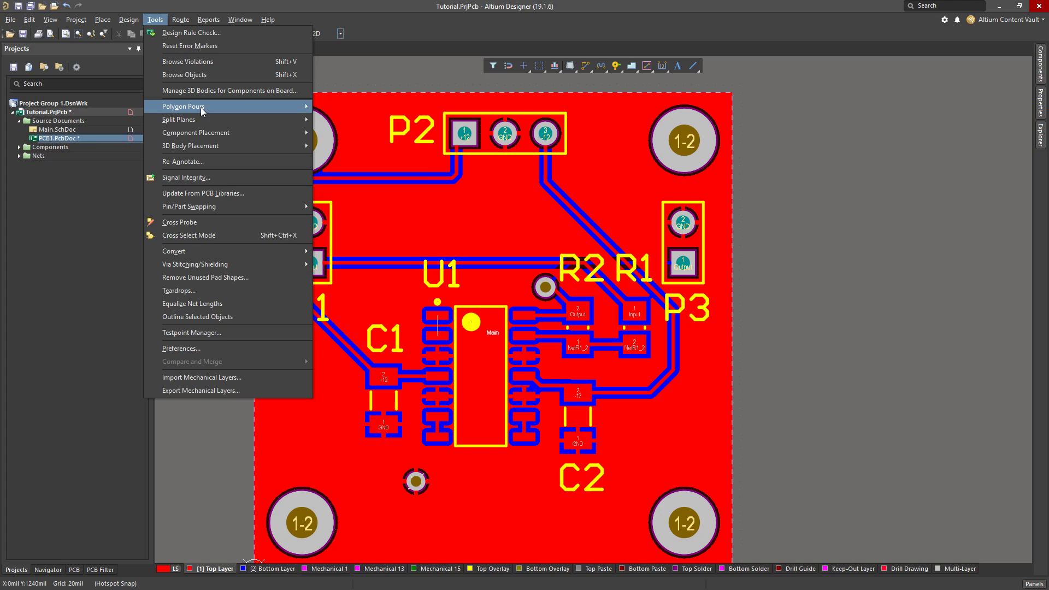
{"action": "mouse_move", "coordinate": [203, 112]}
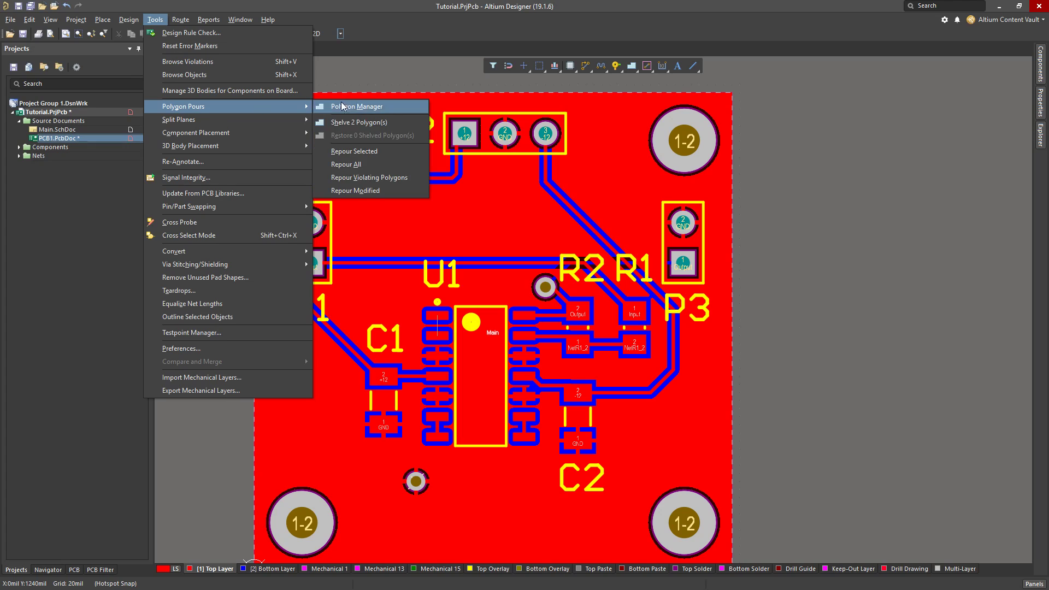
{"action": "left_click", "coordinate": [381, 123]}
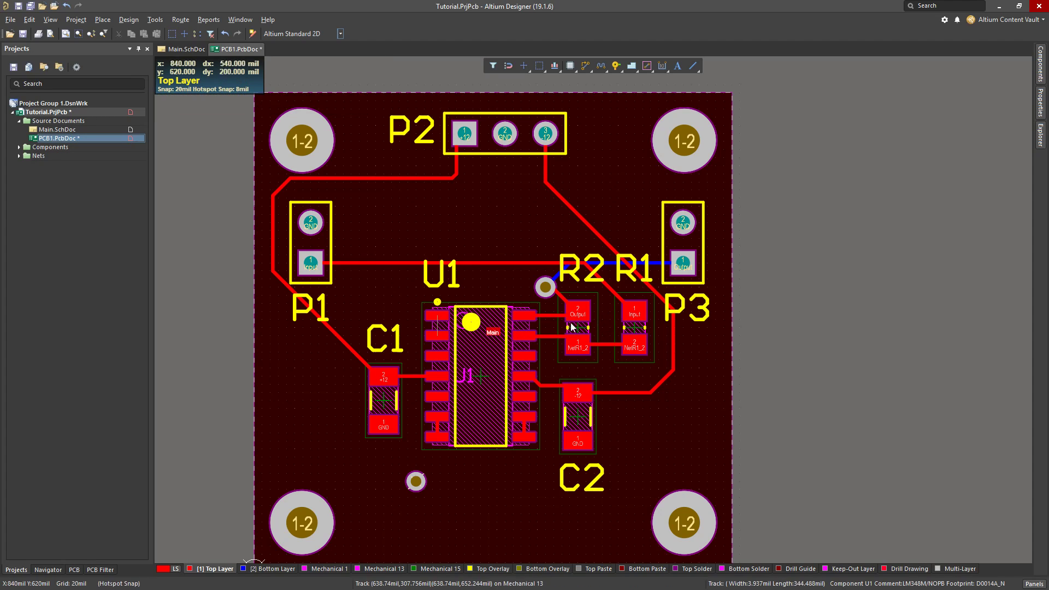
Restore the two shelved polygons and repour all of them
{"action": "left_click", "coordinate": [155, 19]}
{"action": "mouse_move", "coordinate": [181, 111]}
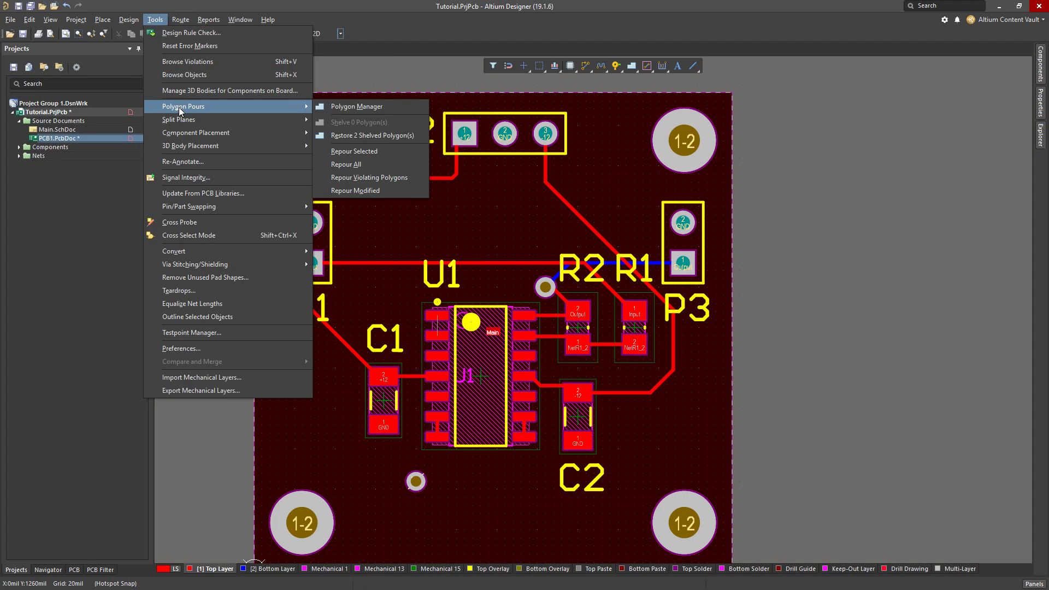
{"action": "left_click", "coordinate": [367, 137]}
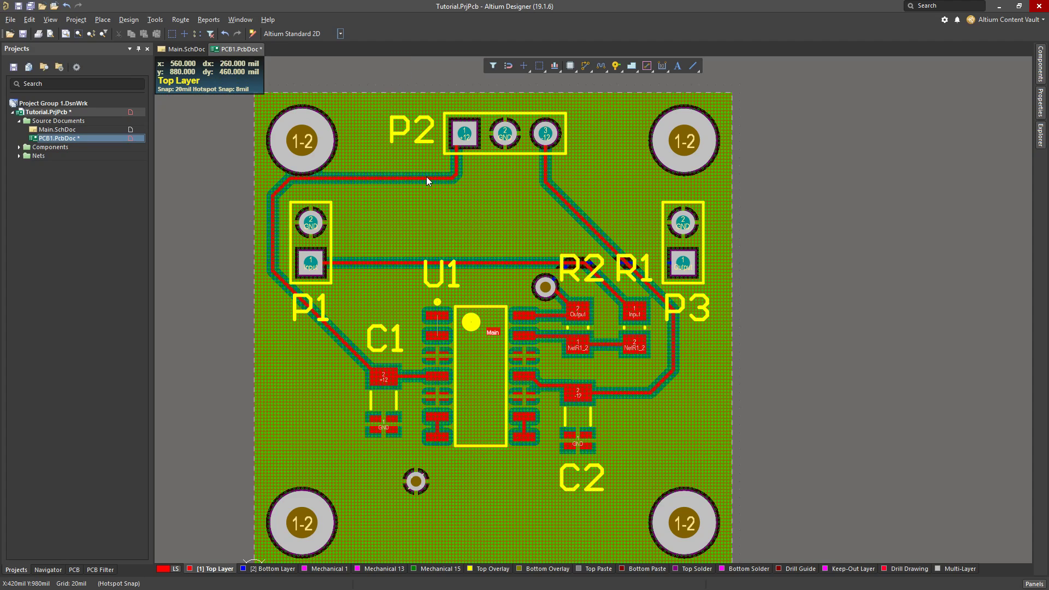
{"action": "left_click", "coordinate": [155, 19]}
{"action": "mouse_move", "coordinate": [221, 106]}
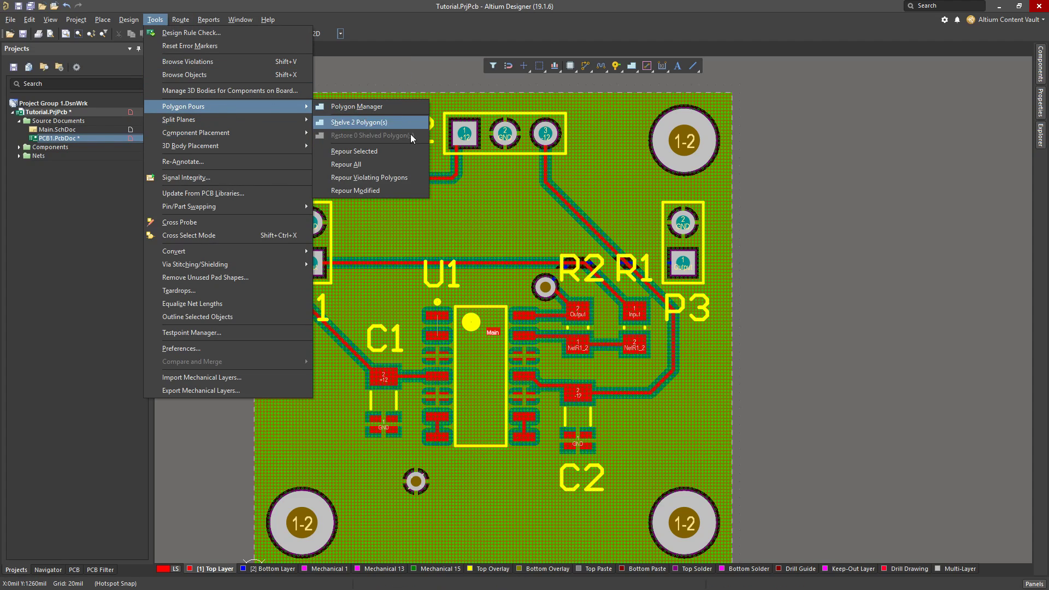
{"action": "left_click", "coordinate": [385, 162]}
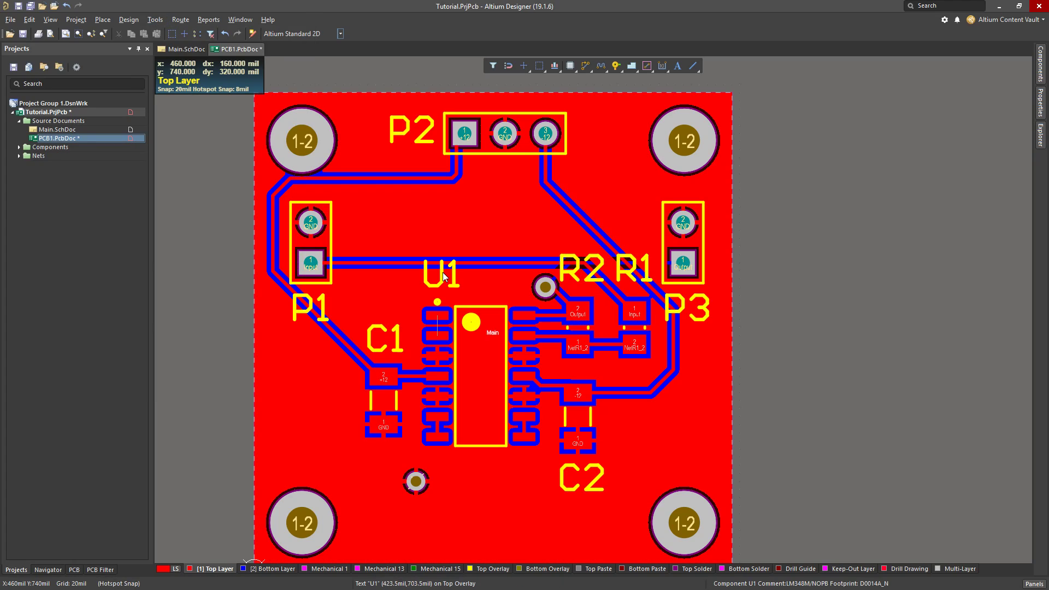
{"action": "left_click", "coordinate": [147, 22]}
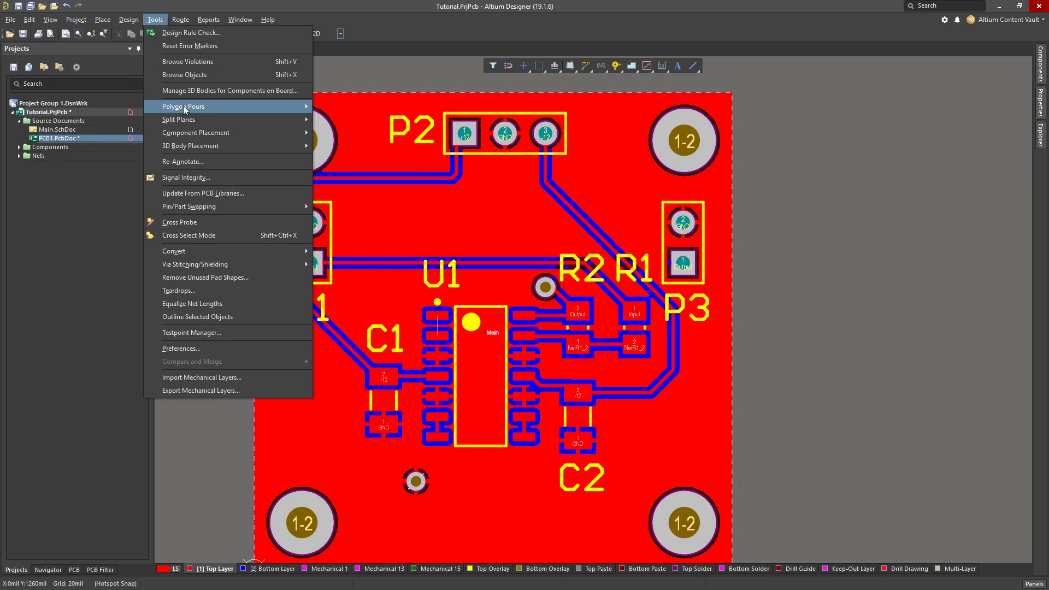
{"action": "mouse_move", "coordinate": [184, 109]}
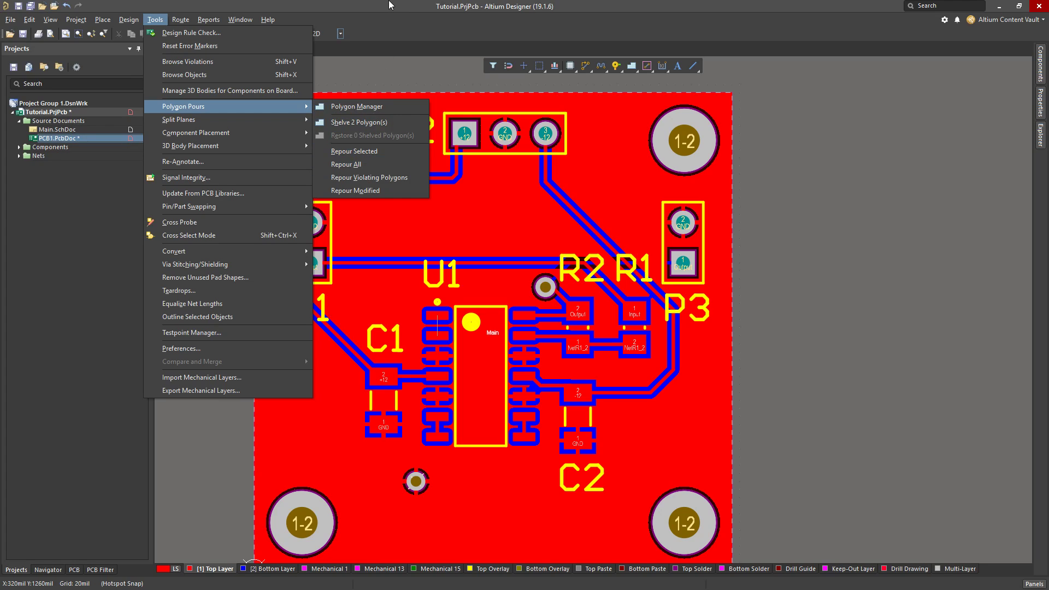
{"action": "left_click", "coordinate": [398, 13]}
{"action": "right_click_drag", "start_coordinate": [841, 345], "coordinate": [846, 331]}
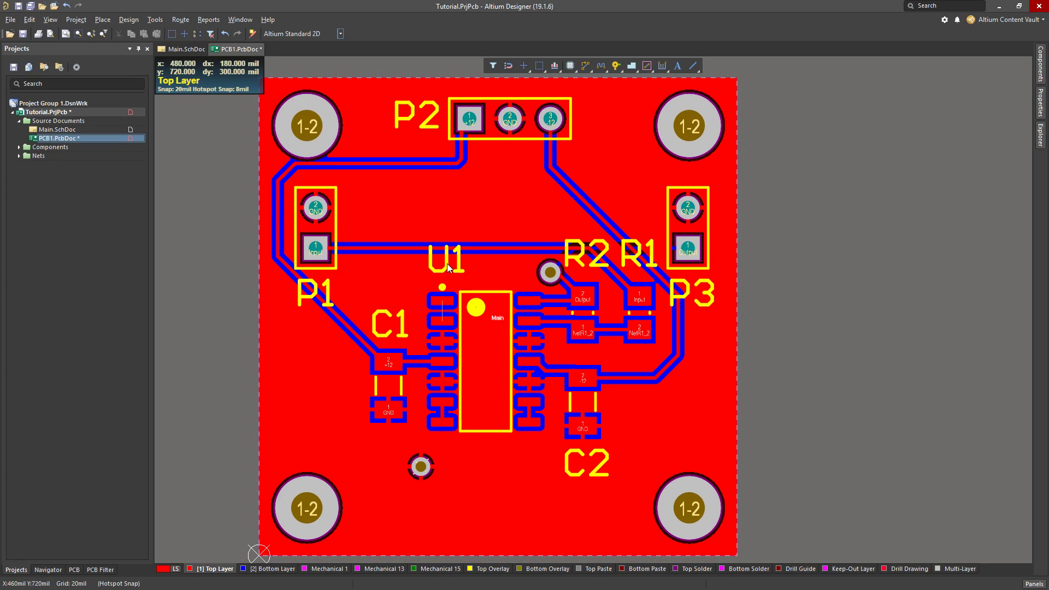
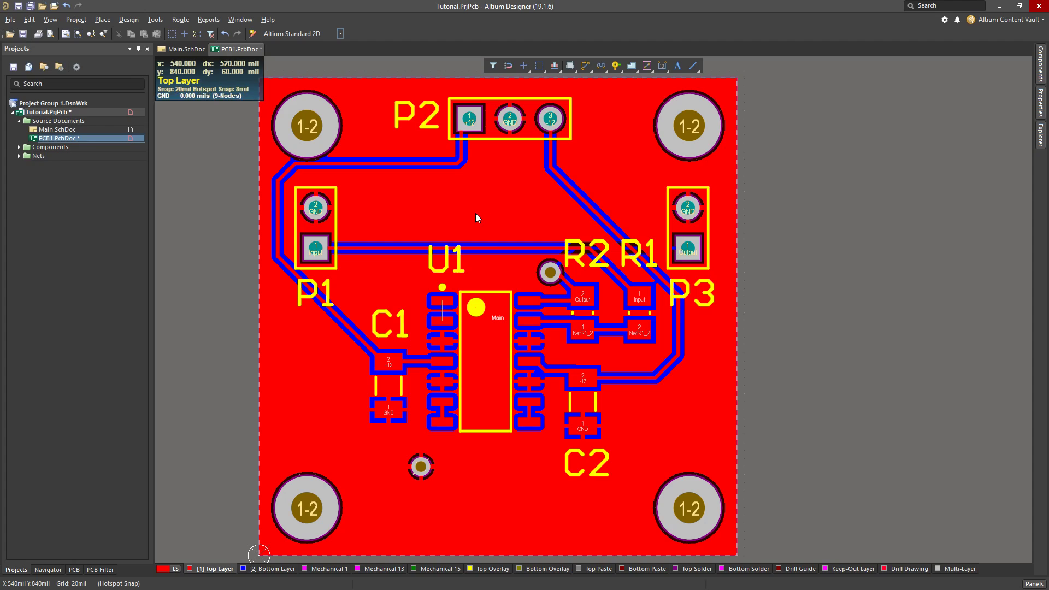
Shelve the two GND polygon pours and restore them, and repeat the shelving and restoring once more
{"action": "key", "text": "t"}
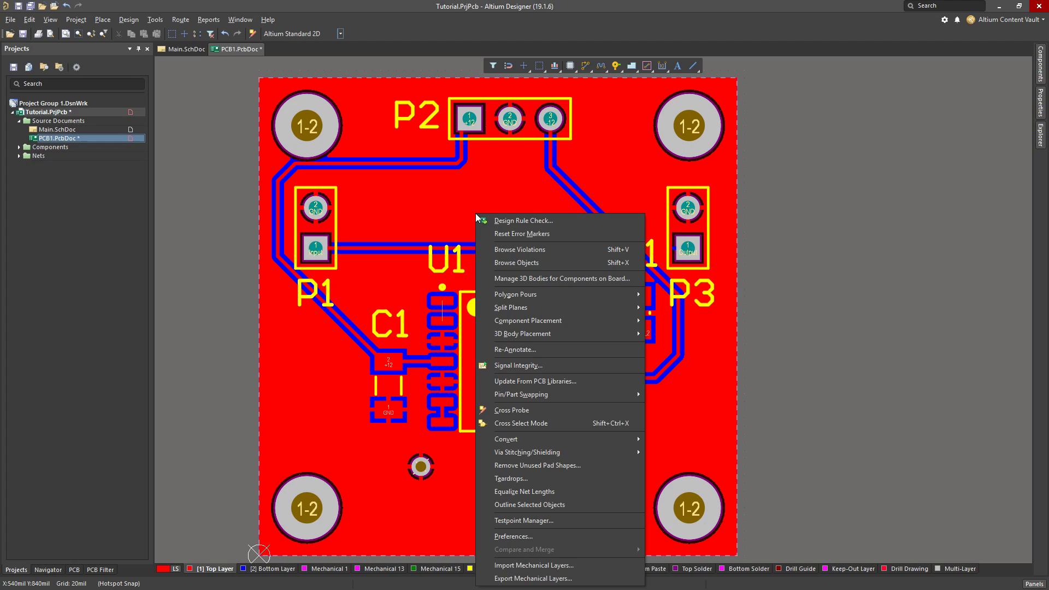
{"action": "key", "text": "g"}
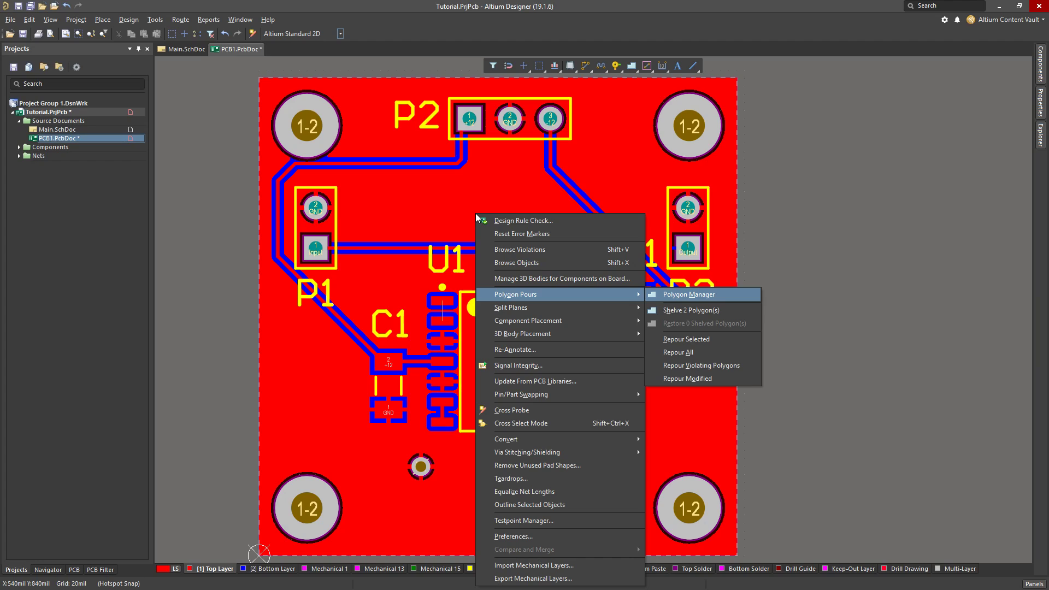
{"action": "key", "text": "s"}
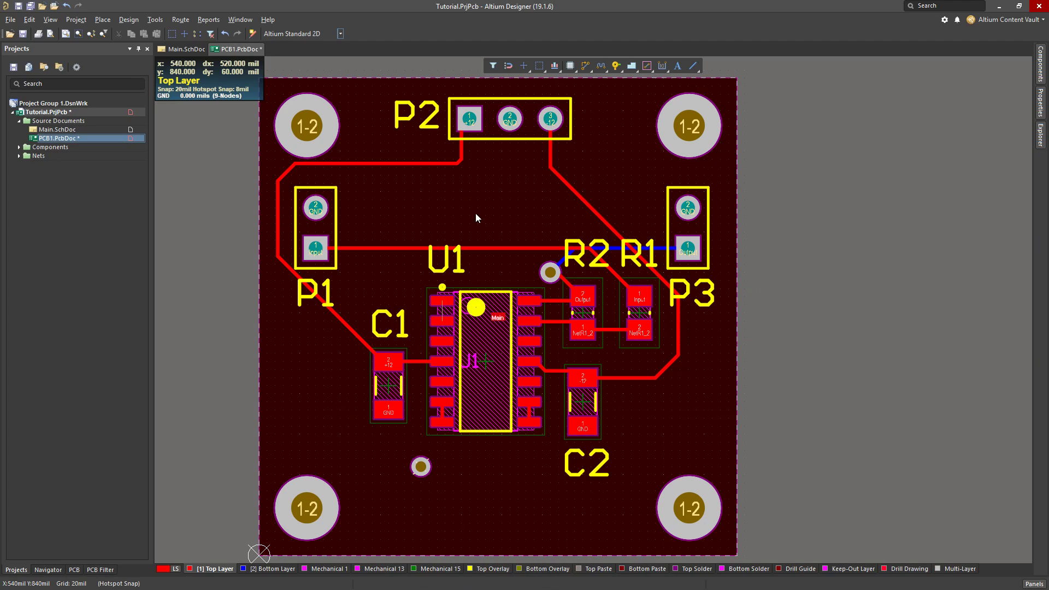
{"action": "key", "text": "t"}
{"action": "key", "text": "g"}
{"action": "key", "text": "e"}
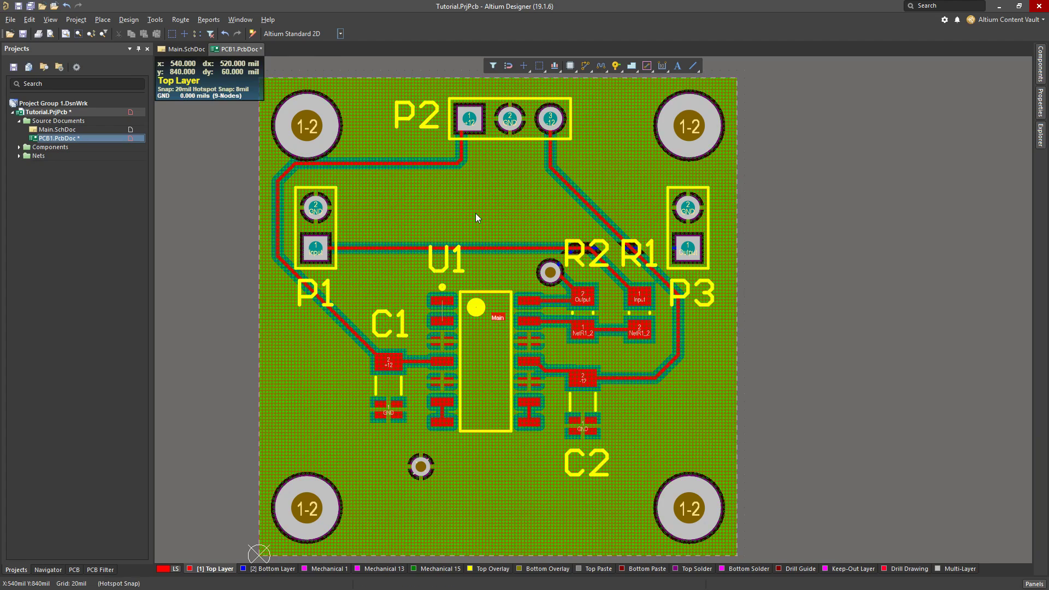
{"action": "key", "text": "t"}
{"action": "key", "text": "m"}
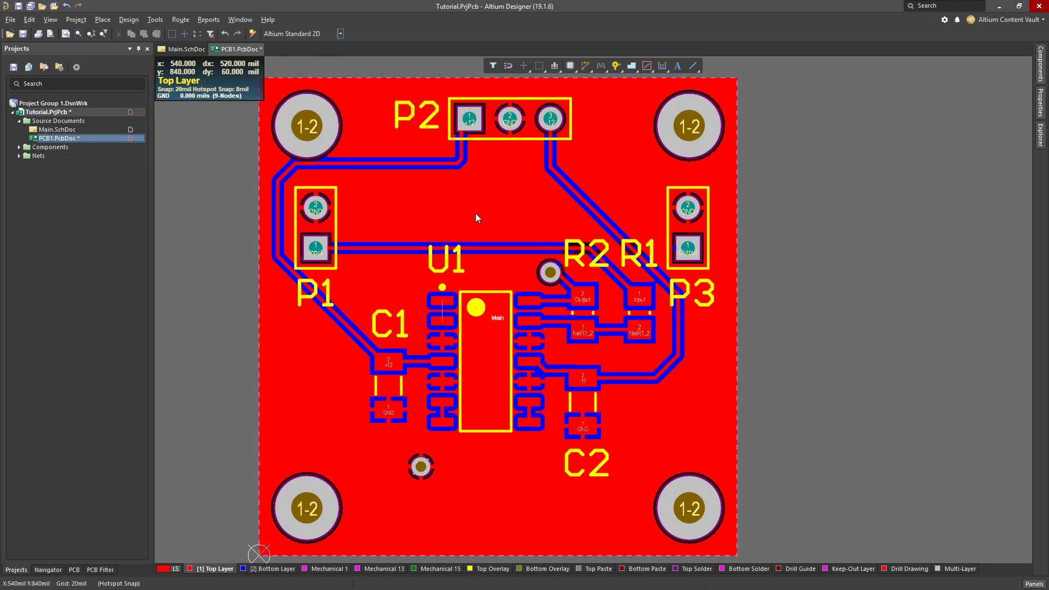
{"action": "key", "text": "t"}
{"action": "key", "text": "g"}
{"action": "key", "text": "h"}
{"action": "key", "text": "t"}
{"action": "key", "text": "g"}
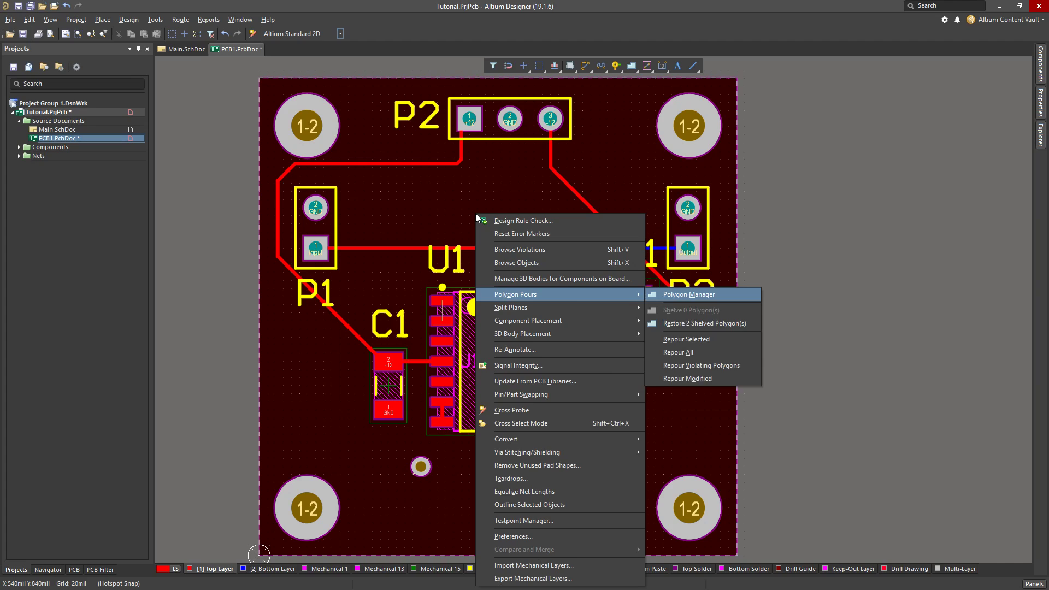
{"action": "key", "text": "e"}
{"action": "key", "text": "t"}
{"action": "key", "text": "m"}
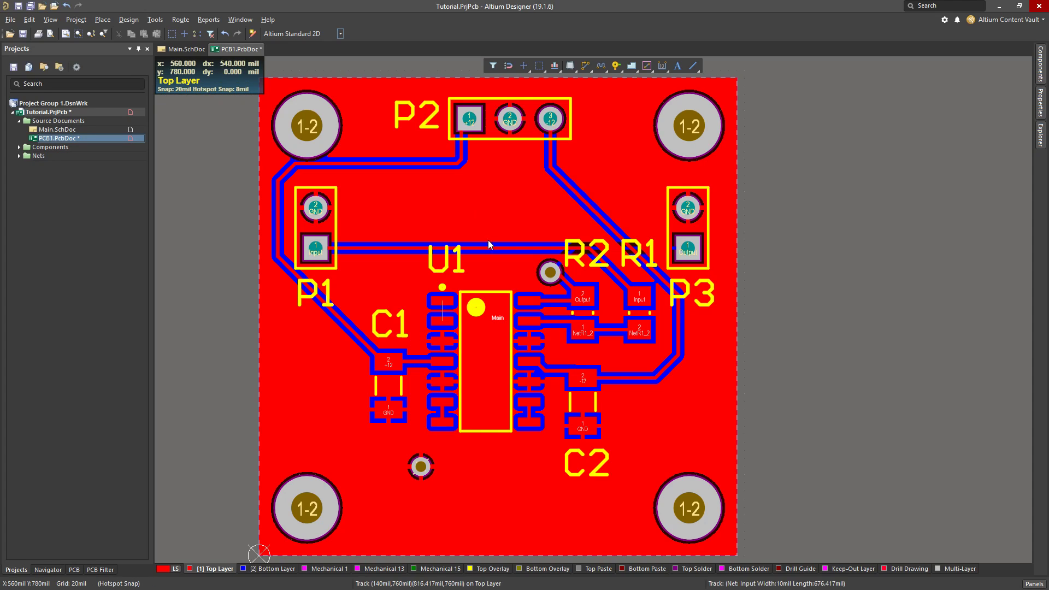
Create line primitives from the board shape on the Keep-Out Layer with a width of 10 mil
{"action": "scroll", "coordinate": [402, 226], "scroll_direction": "down", "scroll_amount": 1, "text": "ctrl"}
{"action": "scroll", "coordinate": [402, 227], "scroll_direction": "down", "scroll_amount": 1, "text": "ctrl"}
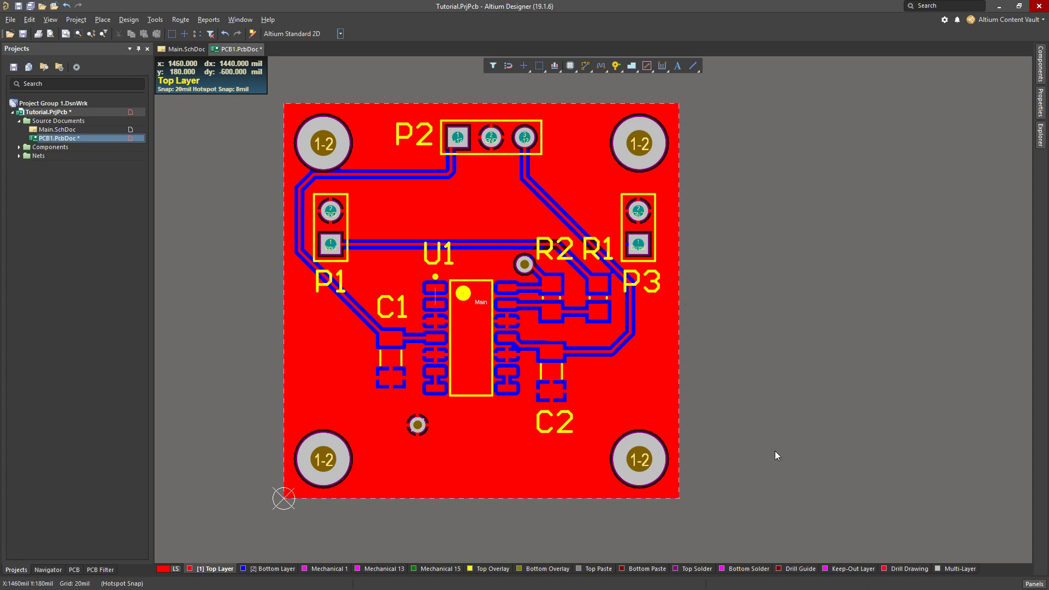
{"action": "left_click", "coordinate": [844, 569]}
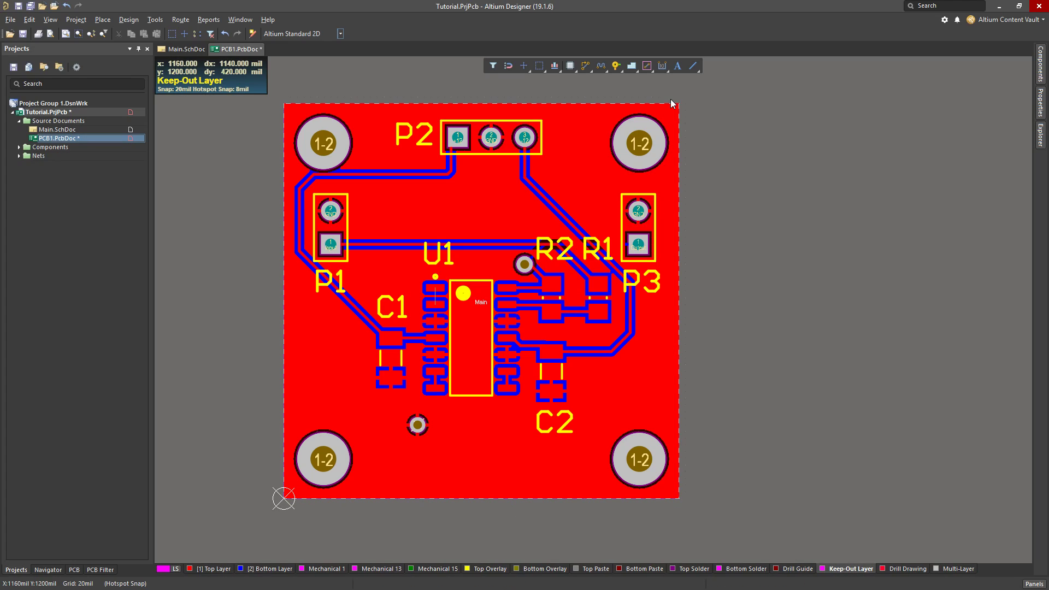
{"action": "left_click_drag", "start_coordinate": [273, 96], "coordinate": [691, 525]}
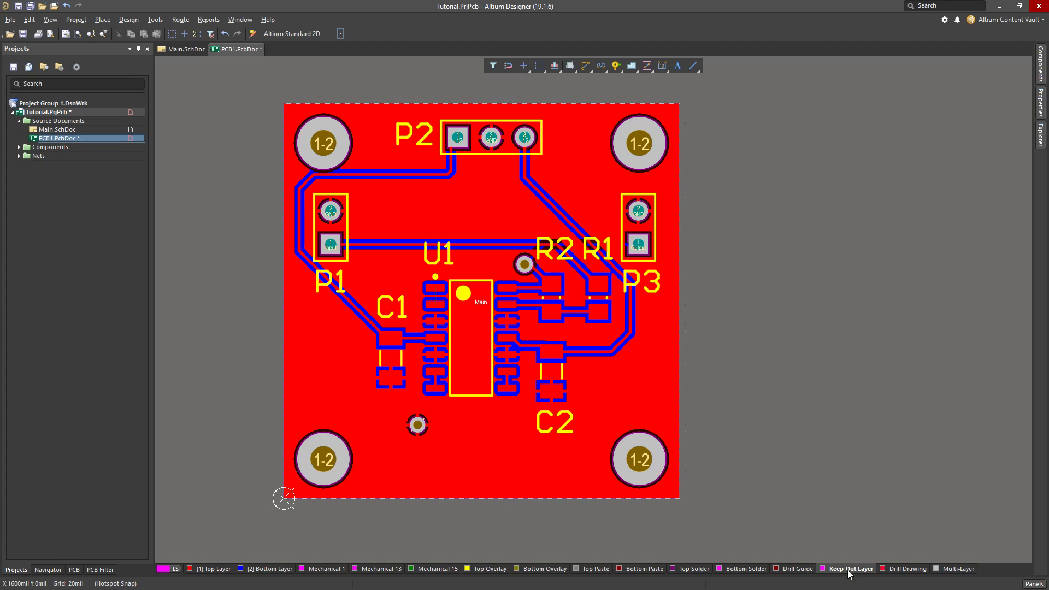
{"action": "left_click", "coordinate": [138, 21]}
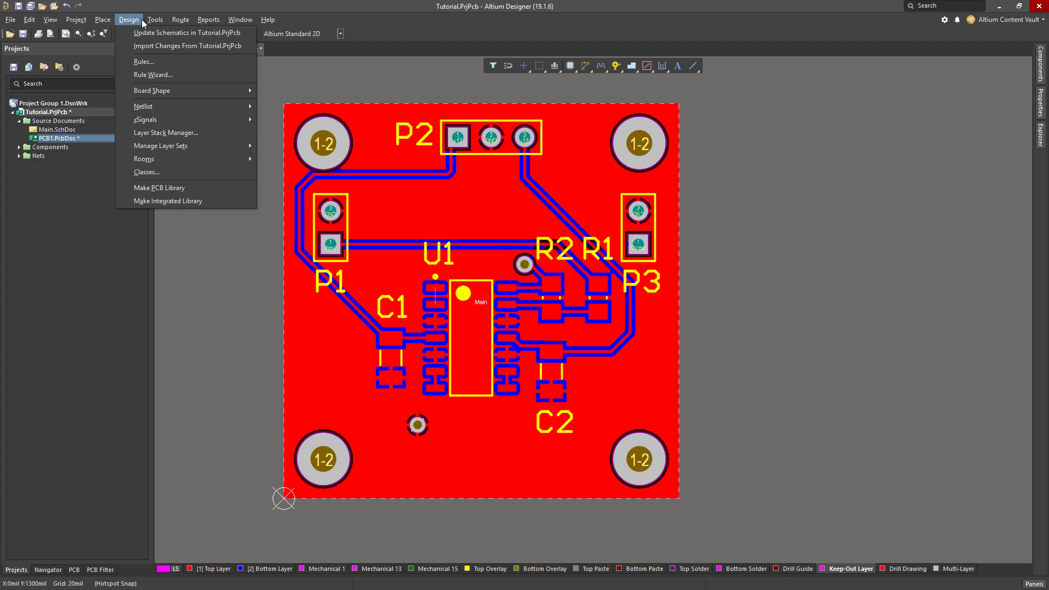
{"action": "mouse_move", "coordinate": [103, 20]}
{"action": "mouse_move", "coordinate": [145, 183]}
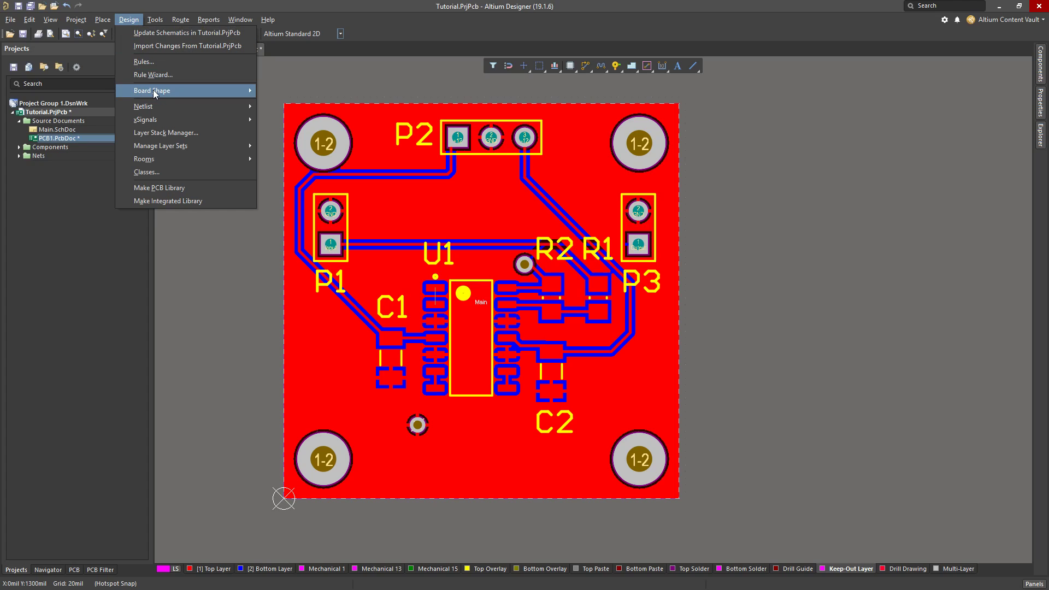
{"action": "mouse_move", "coordinate": [240, 91]}
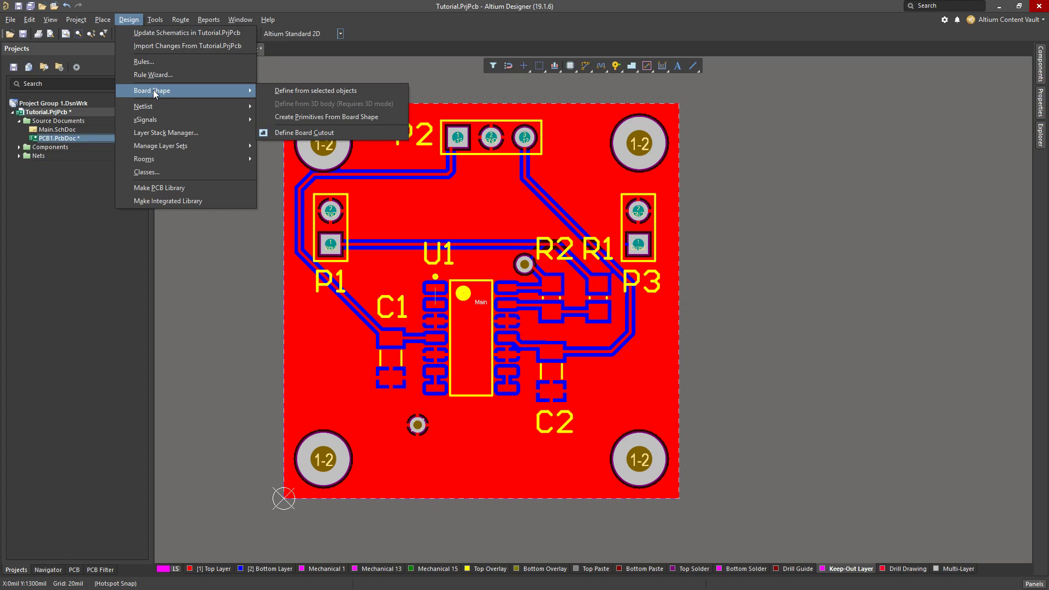
{"action": "left_click", "coordinate": [375, 117]}
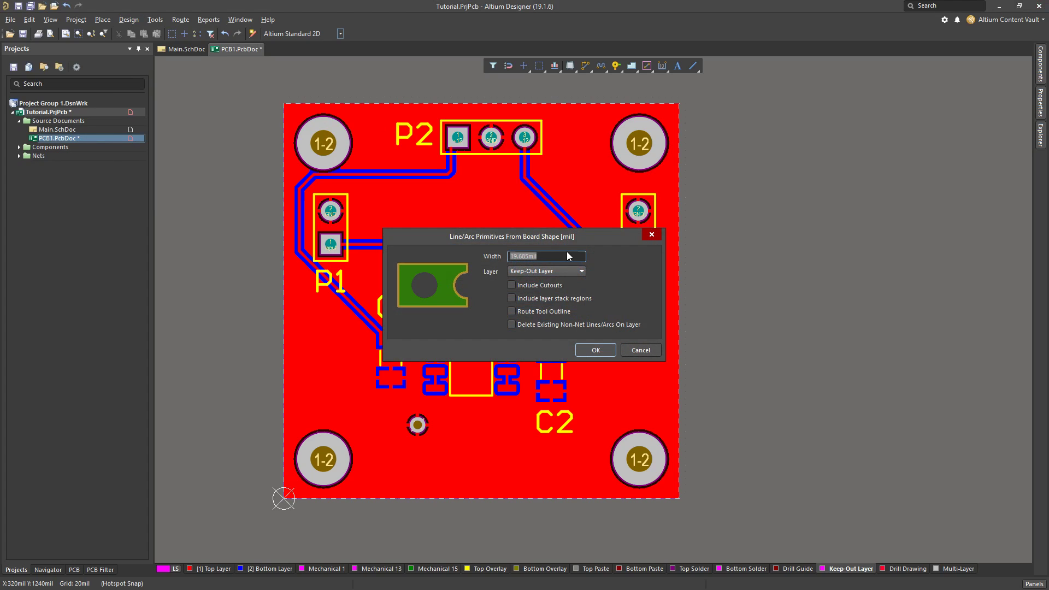
{"action": "type", "text": "10"}
{"action": "left_click", "coordinate": [596, 350]}
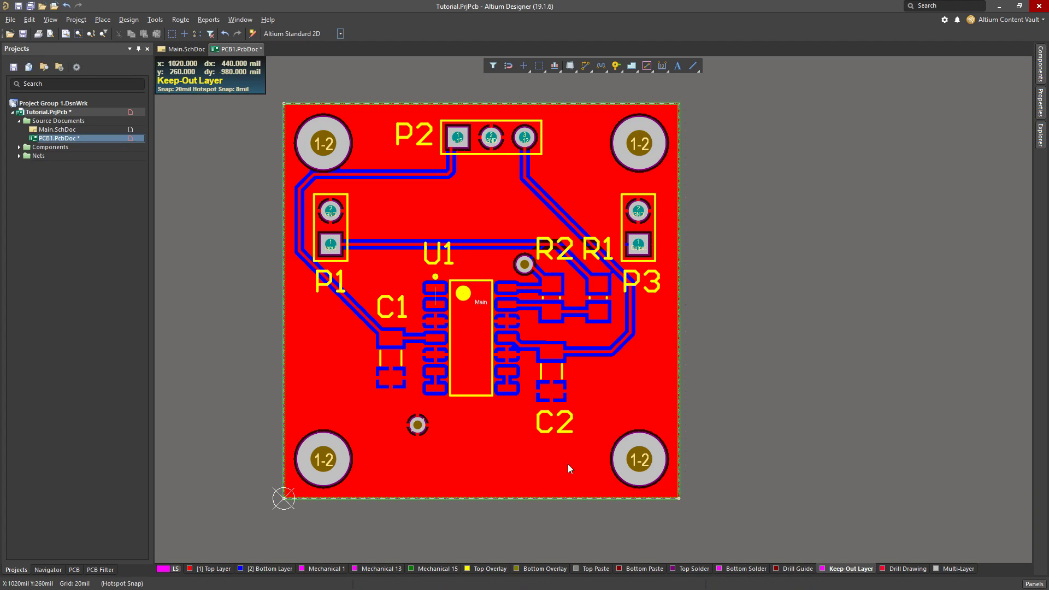
Repour all polygons against the new keep-out outline, inspect the clearance at the board edge and save PCB1.PcbDoc
{"action": "scroll", "coordinate": [374, 510], "scroll_direction": "up", "scroll_amount": 4, "text": "ctrl"}
{"action": "scroll", "coordinate": [373, 468], "scroll_direction": "down", "scroll_amount": 8, "text": "ctrl"}
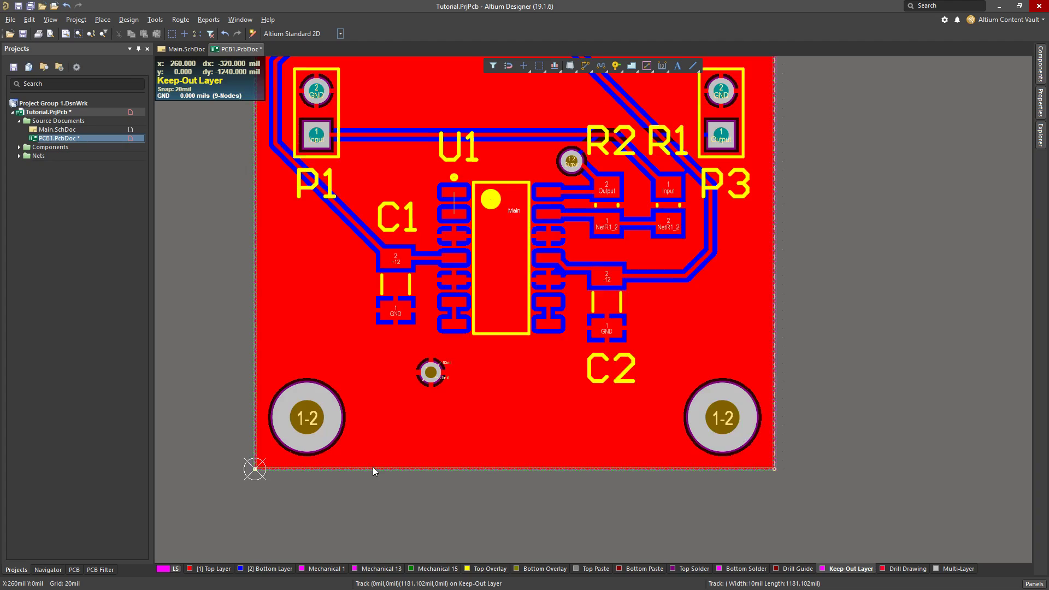
{"action": "key", "text": "t"}
{"action": "key", "text": "g"}
{"action": "key", "text": "a"}
{"action": "scroll", "coordinate": [376, 481], "scroll_direction": "up", "scroll_amount": 3, "text": "ctrl"}
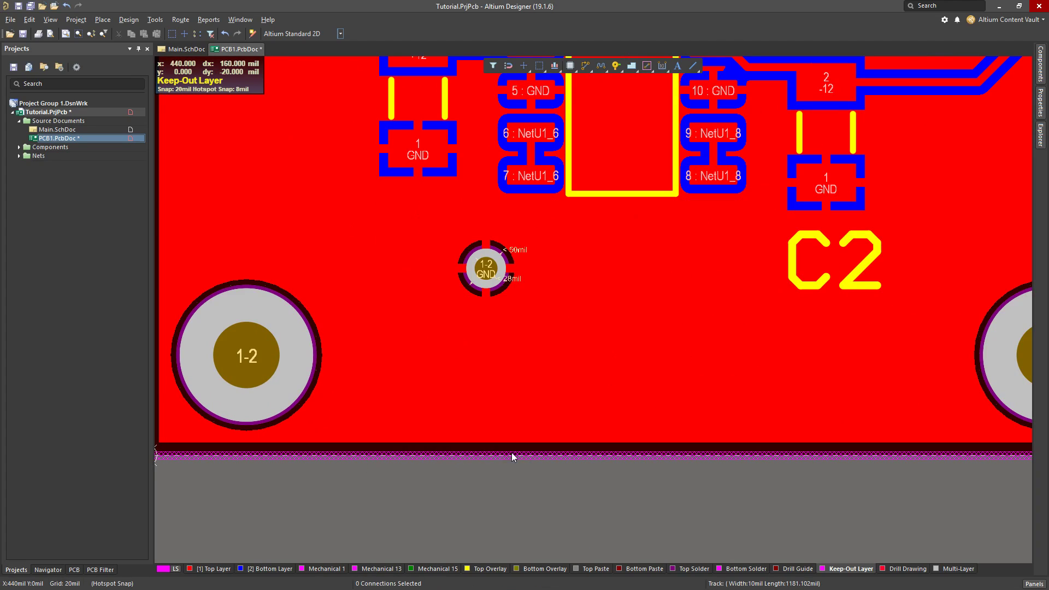
{"action": "scroll", "coordinate": [461, 452], "scroll_direction": "down", "scroll_amount": 4, "text": "ctrl"}
{"action": "right_click_drag", "start_coordinate": [799, 271], "coordinate": [734, 330]}
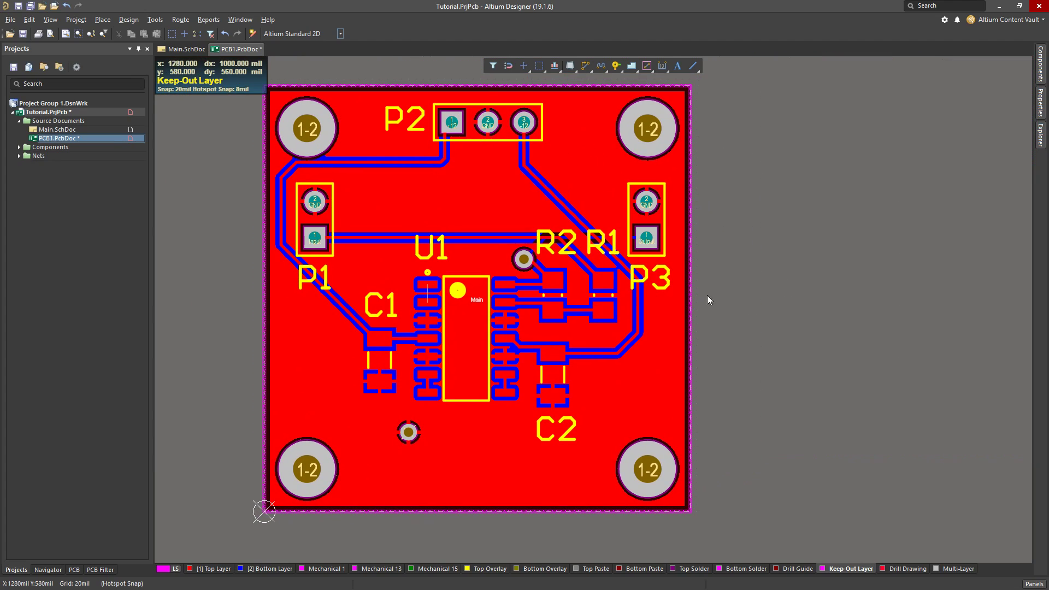
{"action": "key", "text": "ctrl+s"}
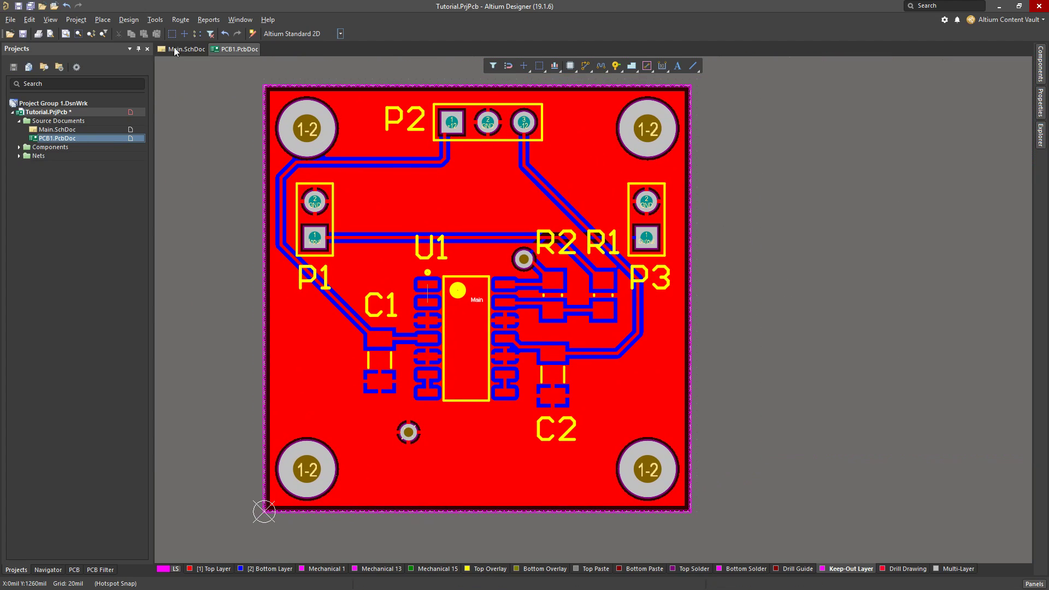
Run the design rule check with a report file and dock the Messages window beneath the report
{"action": "left_click", "coordinate": [129, 20]}
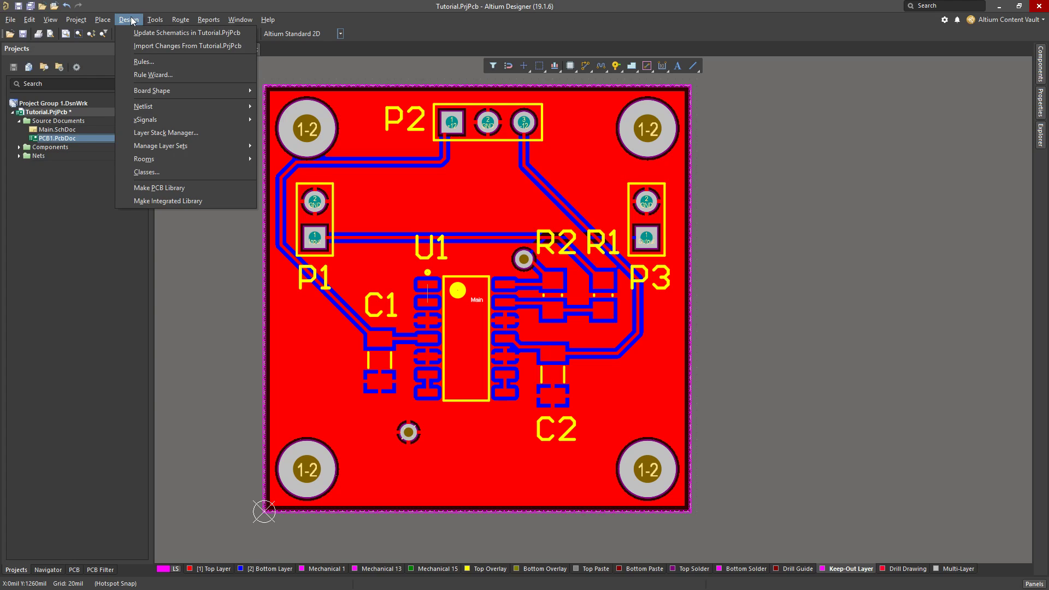
{"action": "mouse_move", "coordinate": [155, 19]}
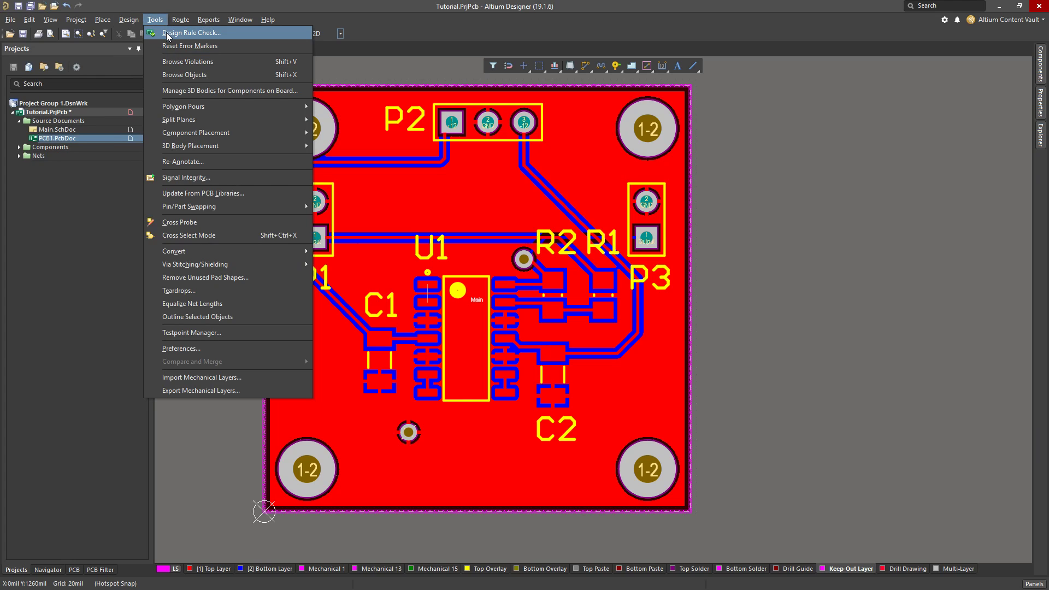
{"action": "left_click", "coordinate": [167, 34]}
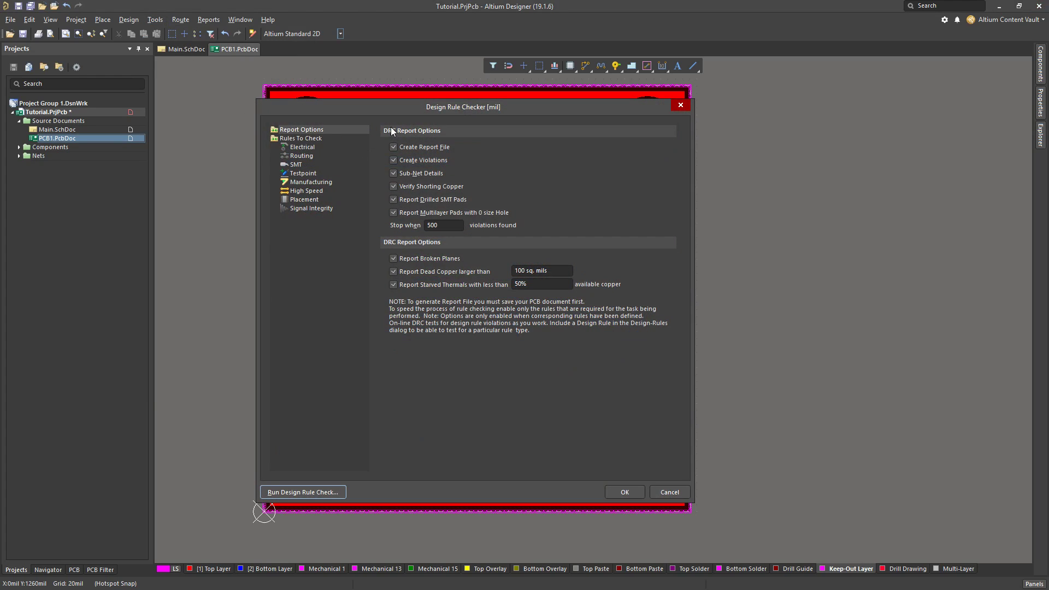
{"action": "left_click_drag", "start_coordinate": [433, 107], "coordinate": [429, 103]}
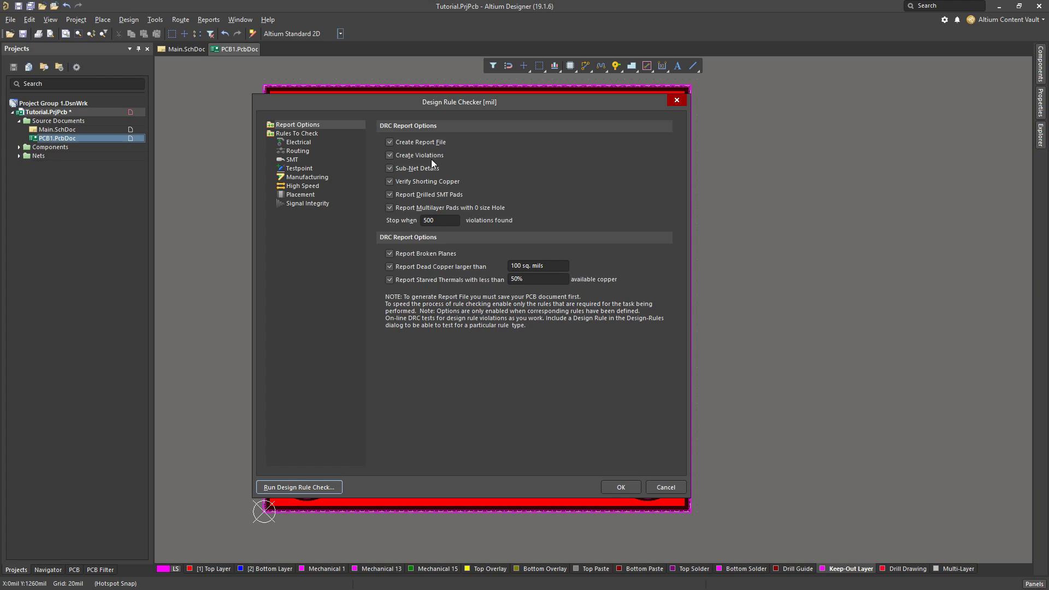
{"action": "left_click", "coordinate": [299, 490]}
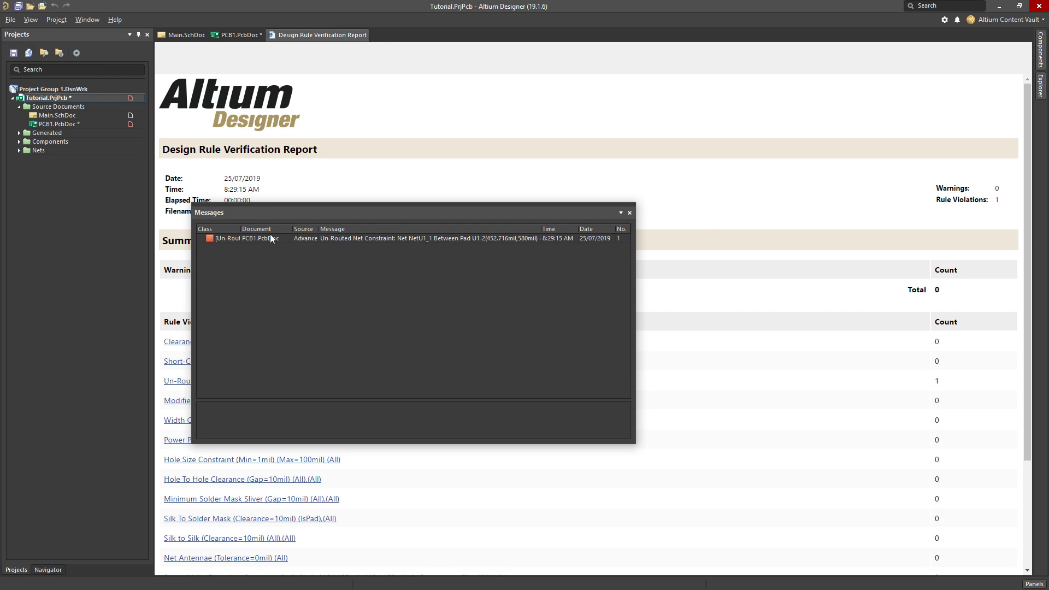
{"action": "left_click_drag", "start_coordinate": [349, 215], "coordinate": [344, 568]}
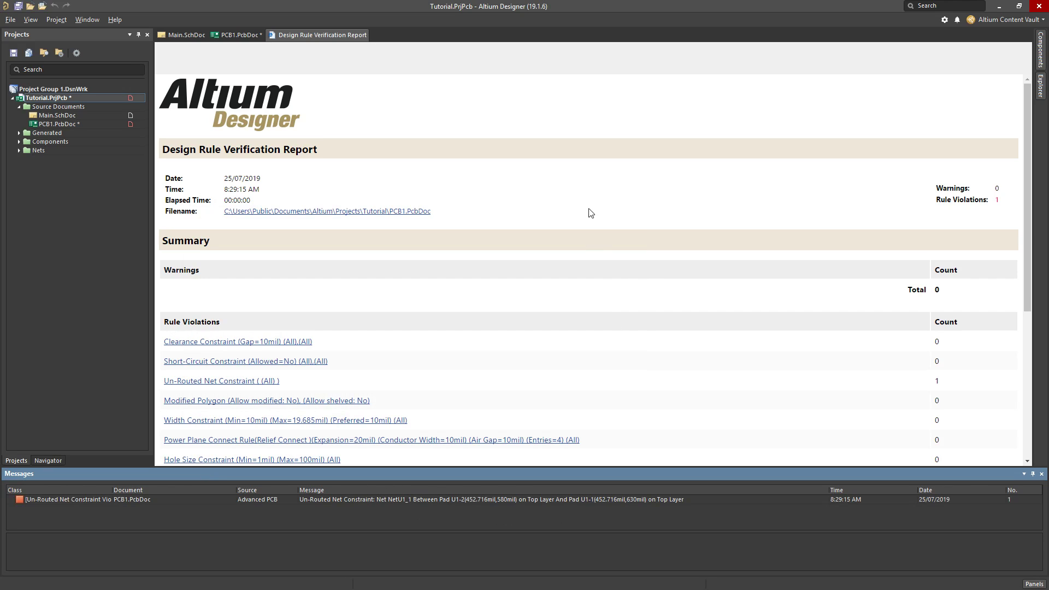
Review the Design Rule Verification Report and locate the Un-Routed Net Constraint violation of NetU1_1 on the board
{"action": "scroll", "coordinate": [567, 112], "scroll_direction": "down", "scroll_amount": 1}
{"action": "scroll", "coordinate": [574, 180], "scroll_direction": "down", "scroll_amount": 4}
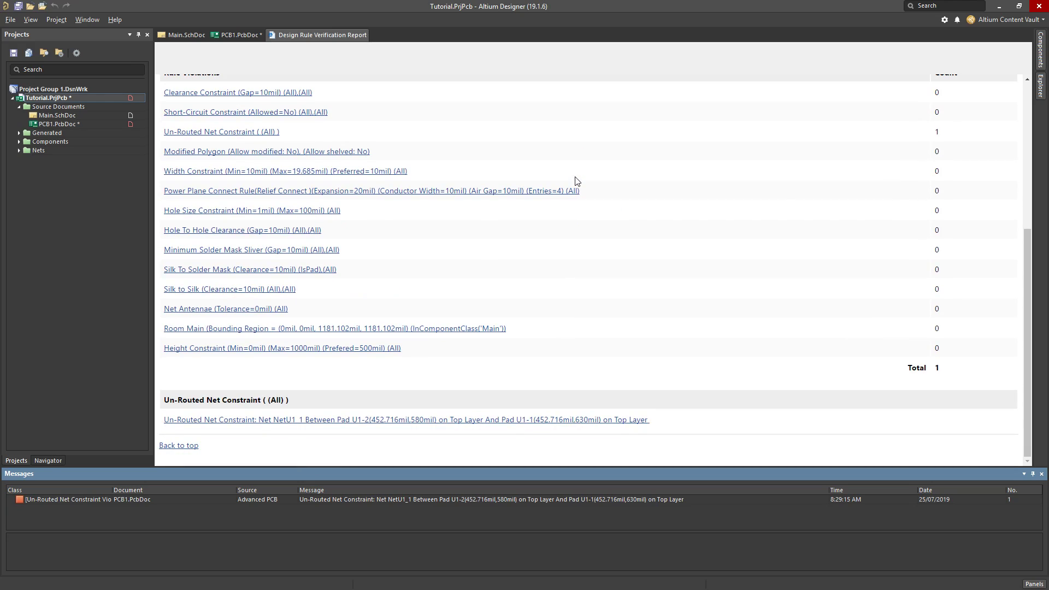
{"action": "scroll", "coordinate": [625, 264], "scroll_direction": "up", "scroll_amount": 2}
{"action": "scroll", "coordinate": [623, 281], "scroll_direction": "down", "scroll_amount": 2}
{"action": "scroll", "coordinate": [623, 281], "scroll_direction": "up", "scroll_amount": 5}
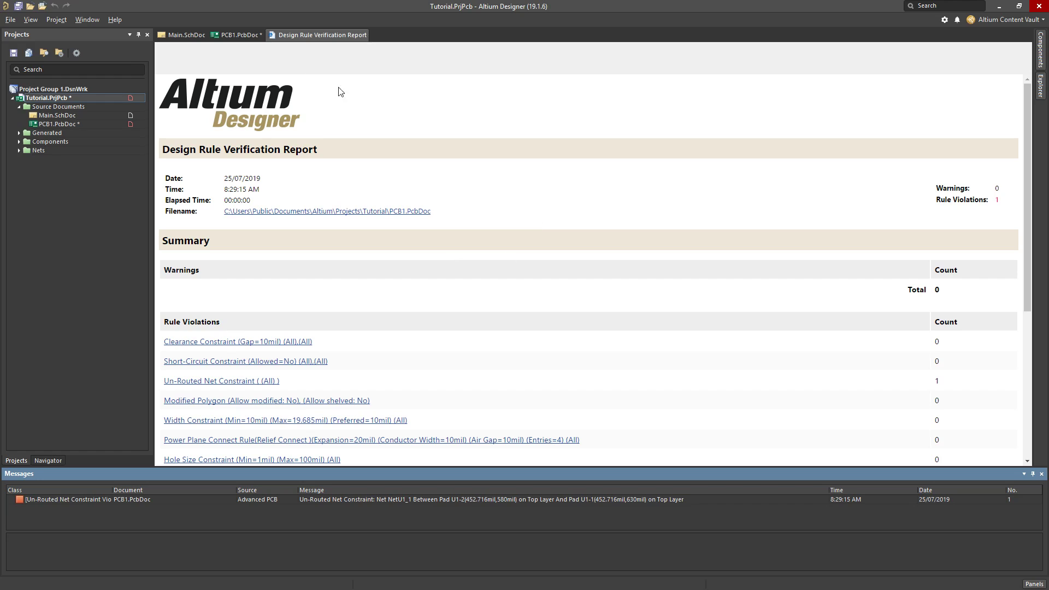
{"action": "left_click", "coordinate": [236, 35]}
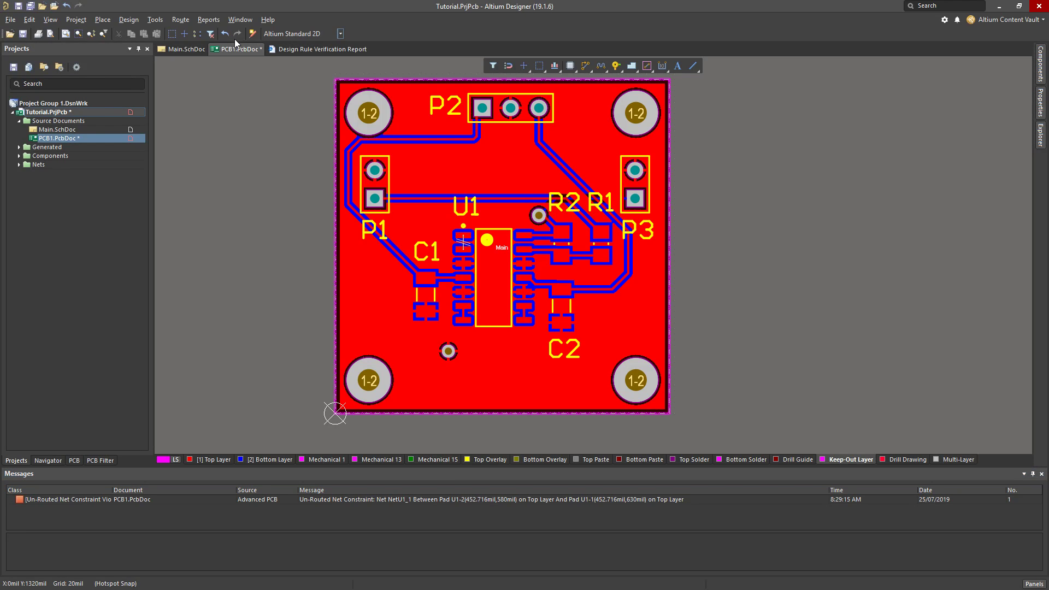
{"action": "double_click", "coordinate": [244, 499]}
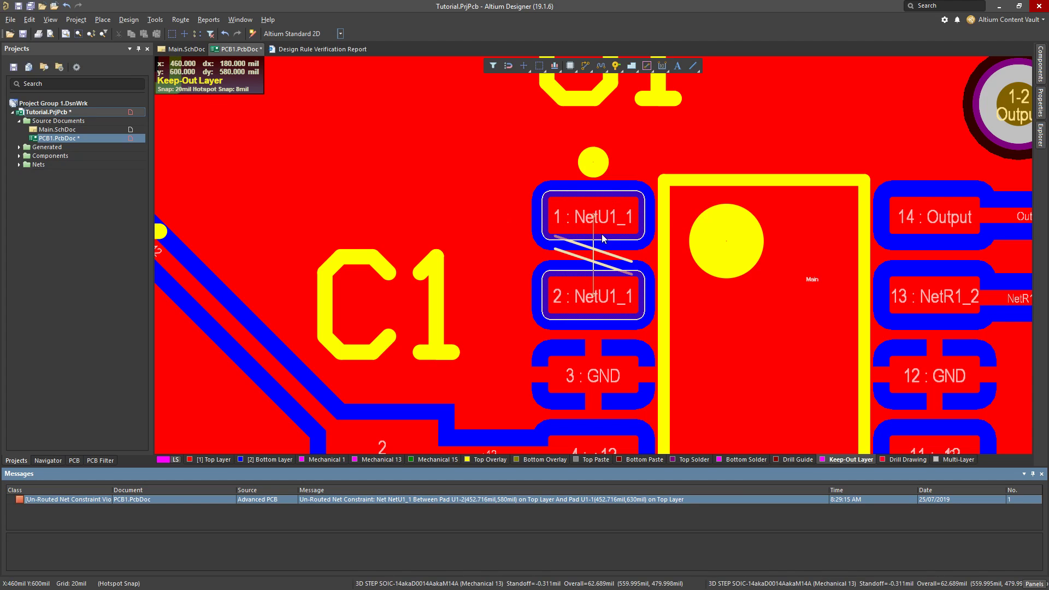
Turn off Create Report File in the Design Rule Checker and run the check again
{"action": "left_click", "coordinate": [155, 20]}
{"action": "left_click", "coordinate": [167, 33]}
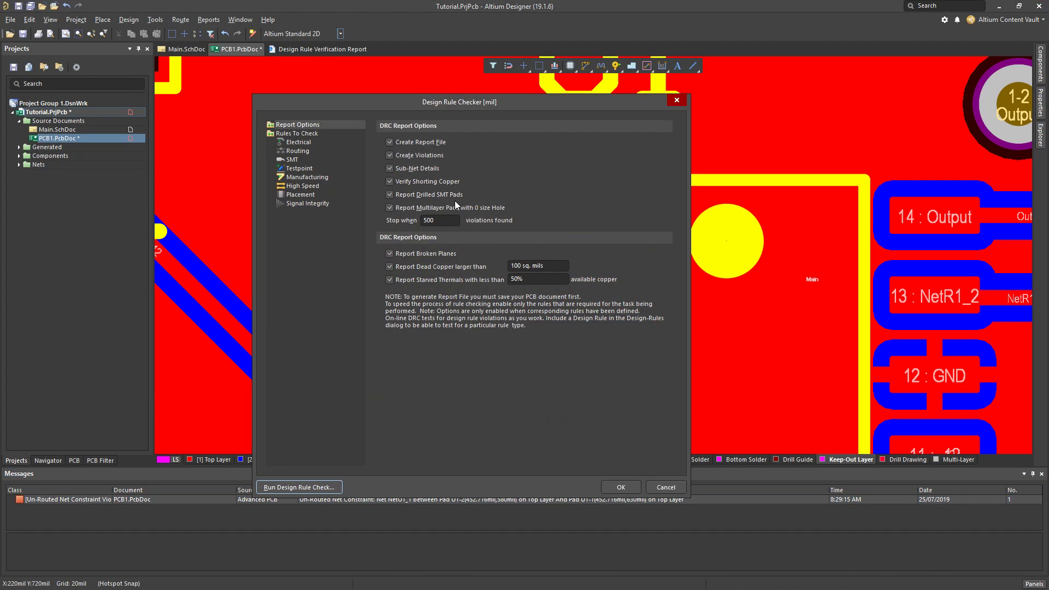
{"action": "left_click", "coordinate": [390, 142]}
{"action": "left_click", "coordinate": [279, 485]}
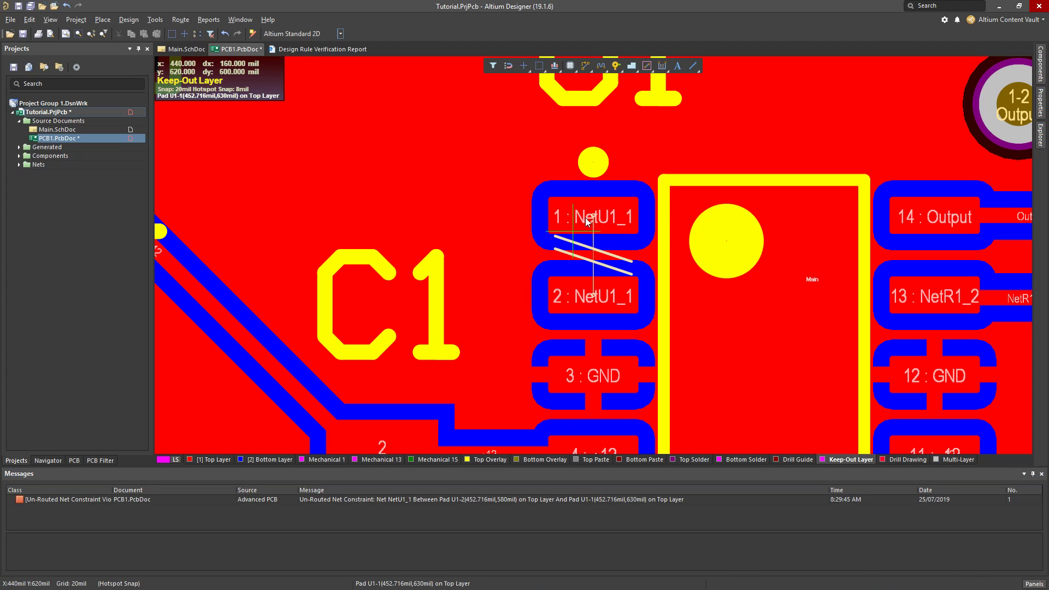
Set the snap grid to 20 mil and route a Top Layer track between pads 1 and 2 of U1
{"action": "key", "text": "g"}
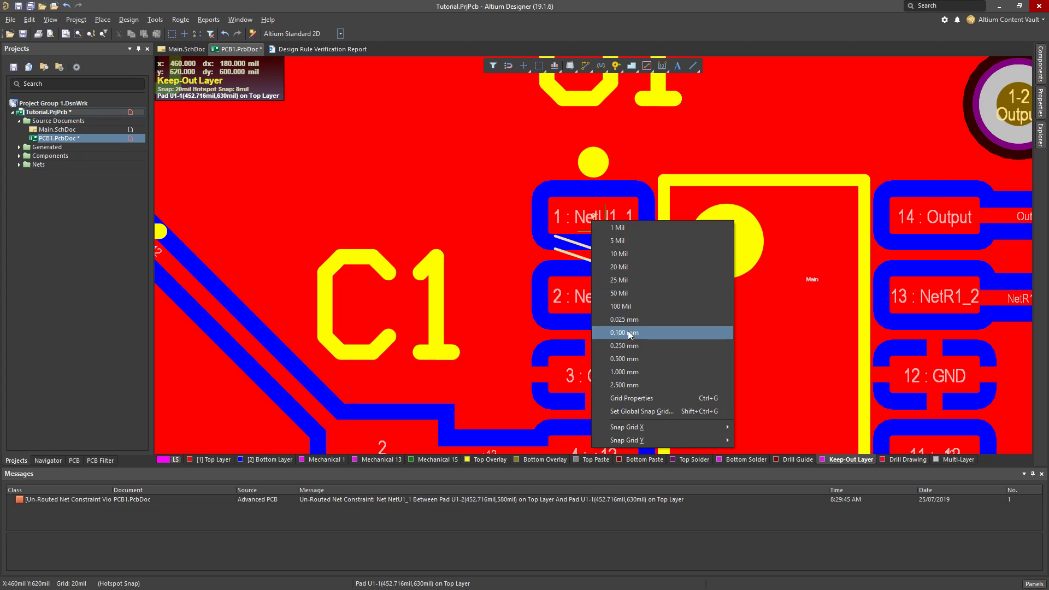
{"action": "left_click", "coordinate": [621, 268]}
{"action": "key", "text": "ctrl+w"}
{"action": "left_click", "coordinate": [600, 229]}
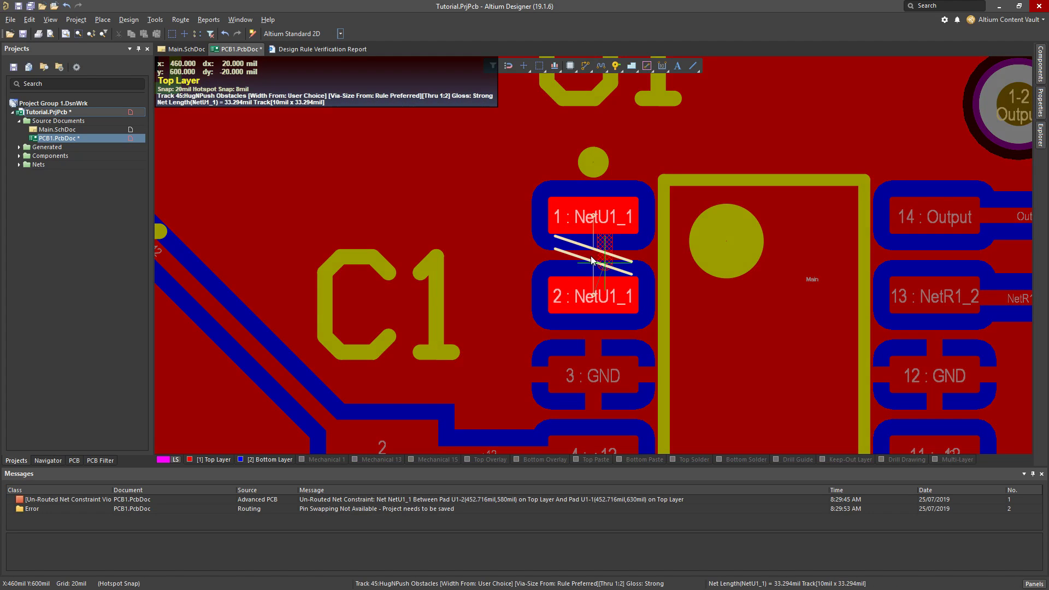
{"action": "left_click", "coordinate": [590, 297]}
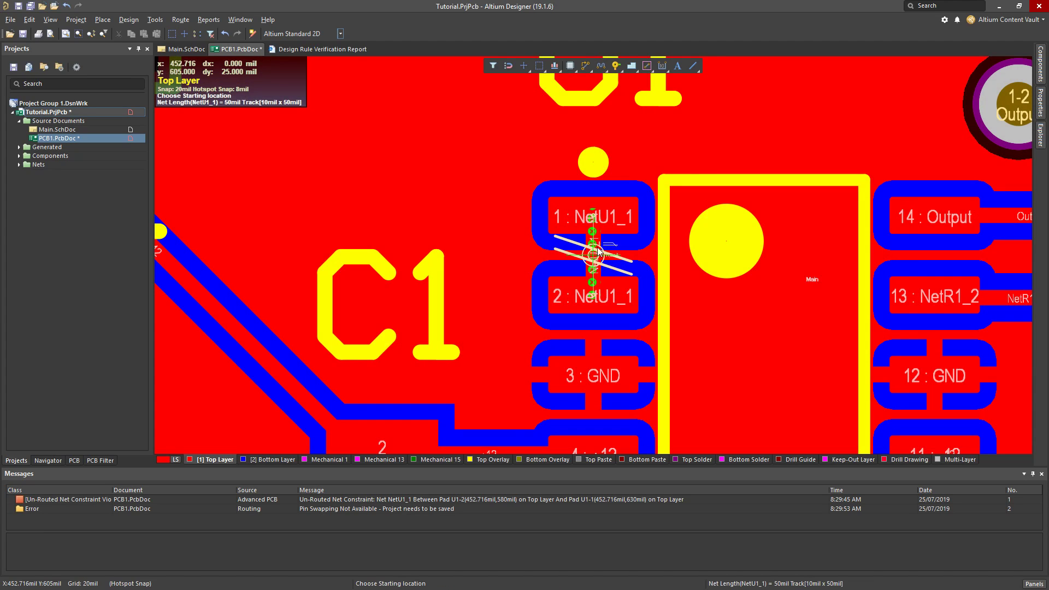
{"action": "scroll", "coordinate": [600, 252], "scroll_direction": "up", "scroll_amount": 2, "text": "ctrl"}
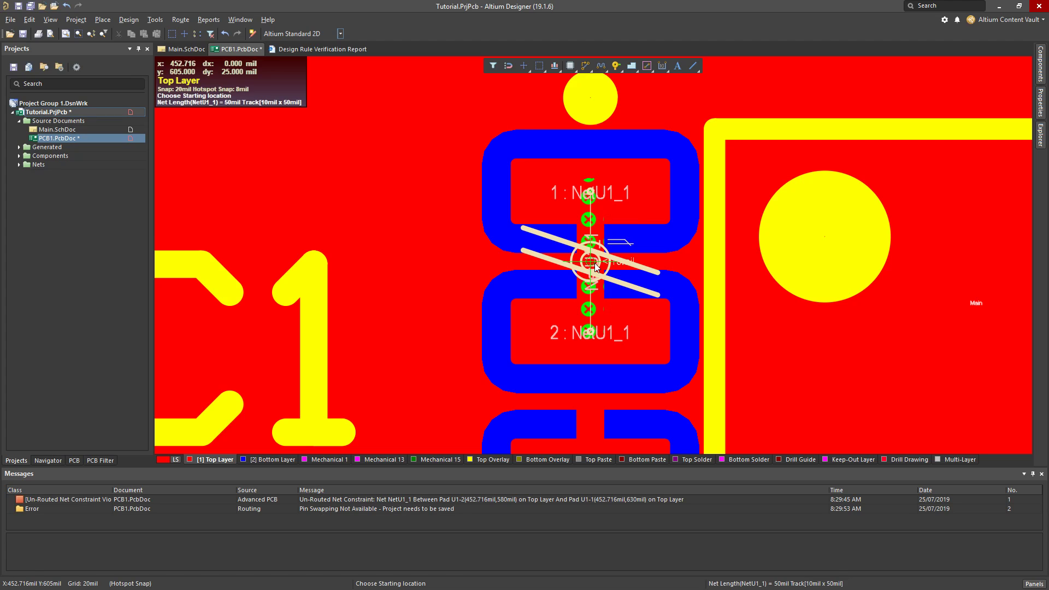
Finish routing between pads 1 and 2 of U1 and rerun the design rule check with Create Report File off
{"action": "right_click", "coordinate": [588, 256]}
{"action": "right_click", "coordinate": [554, 217]}
{"action": "key", "text": "Escape"}
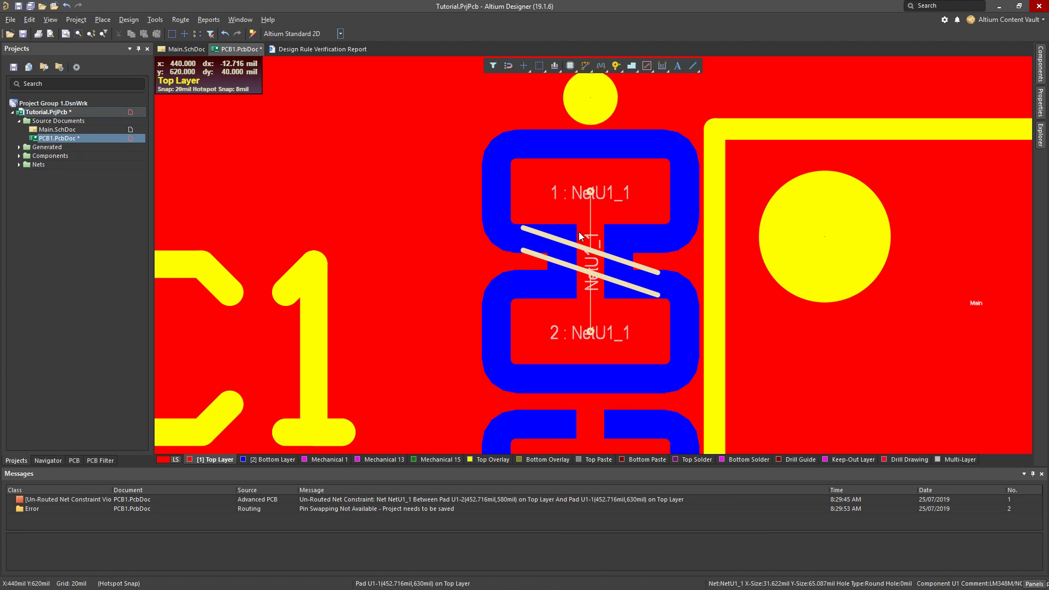
{"action": "scroll", "coordinate": [580, 236], "scroll_direction": "down", "scroll_amount": 3, "text": "ctrl"}
{"action": "scroll", "coordinate": [580, 236], "scroll_direction": "down", "scroll_amount": 4, "text": "ctrl"}
{"action": "scroll", "coordinate": [584, 241], "scroll_direction": "up", "scroll_amount": 6, "text": "ctrl"}
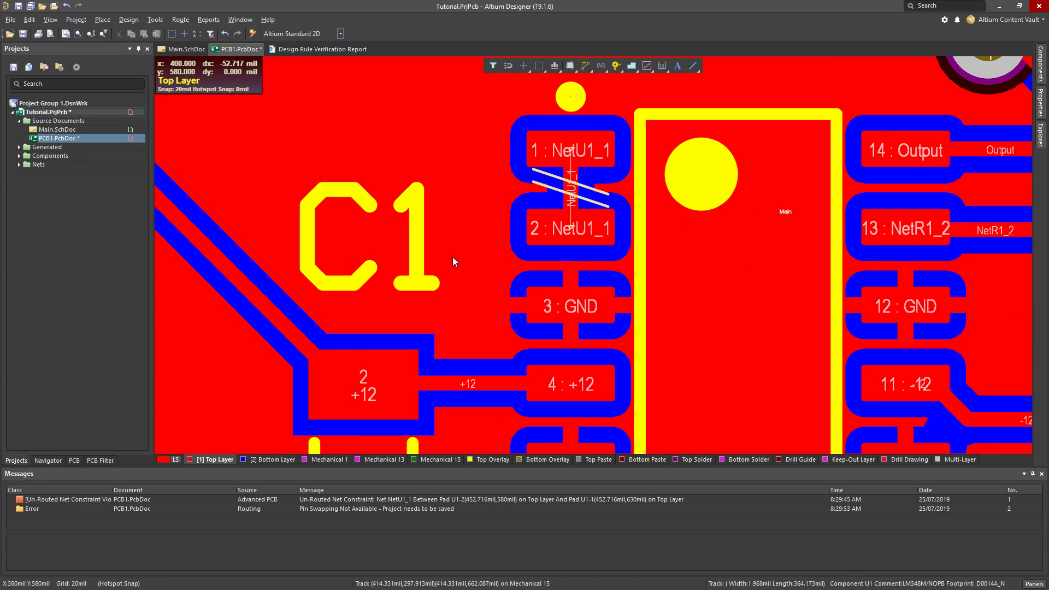
{"action": "left_click", "coordinate": [155, 19]}
{"action": "left_click", "coordinate": [181, 31]}
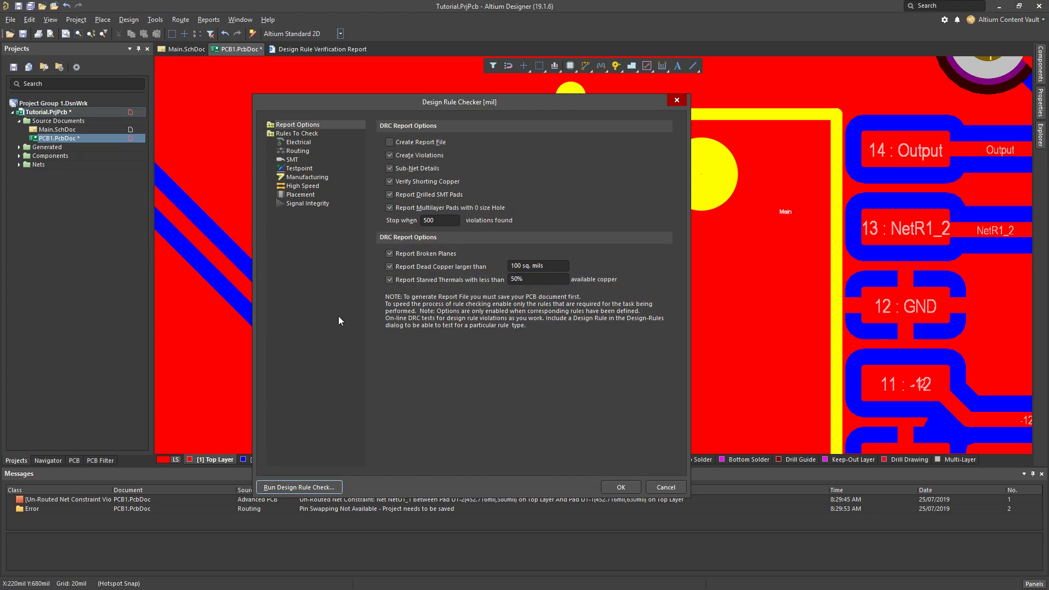
{"action": "left_click", "coordinate": [291, 485]}
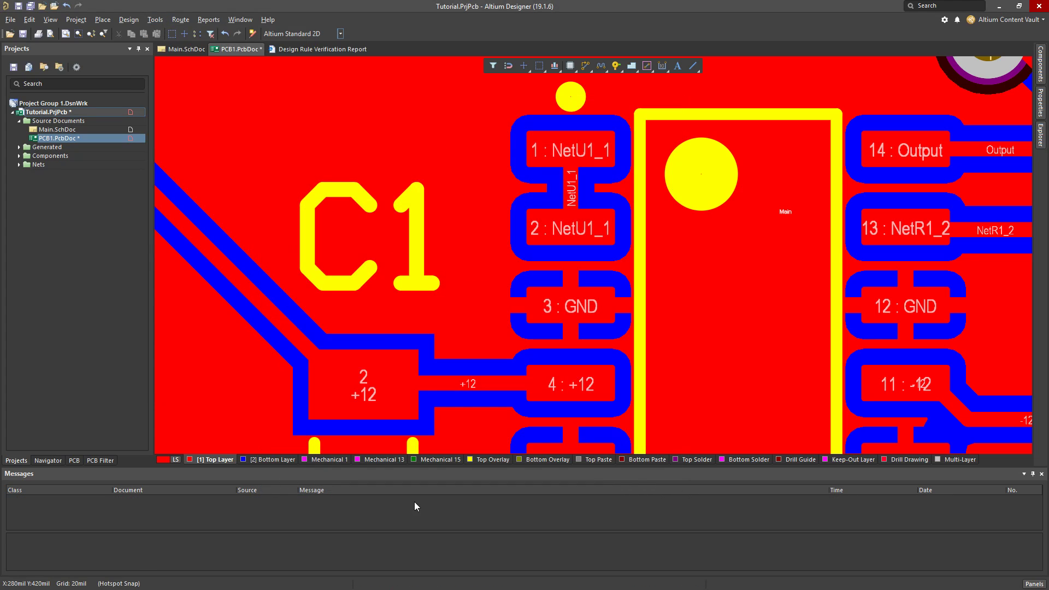
Check the whole board layout and save PCB1.PcbDoc
{"action": "scroll", "coordinate": [416, 224], "scroll_direction": "down", "scroll_amount": 11, "text": "ctrl"}
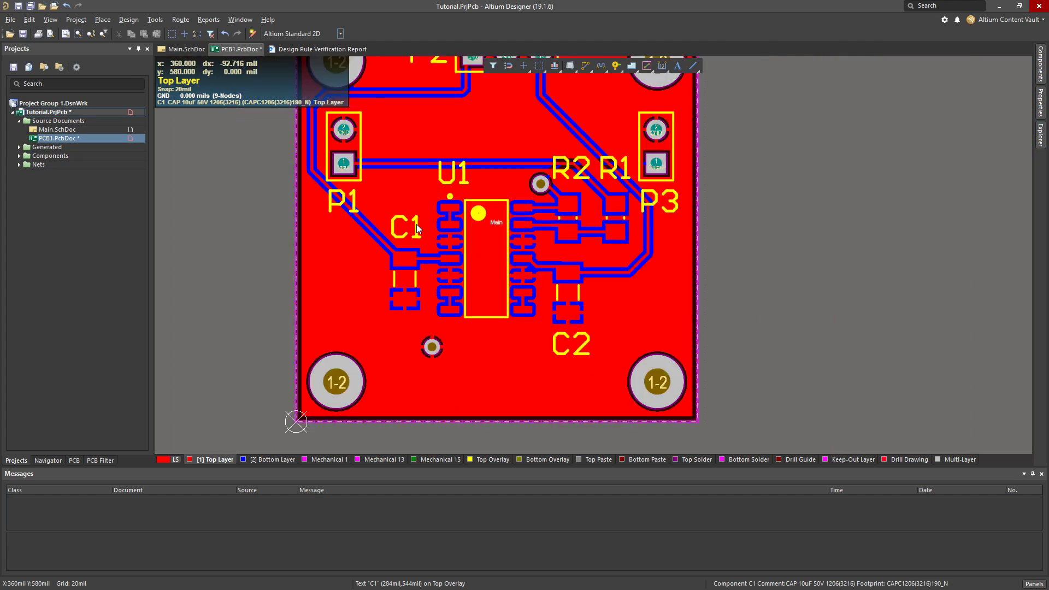
{"action": "right_click_drag", "start_coordinate": [697, 222], "coordinate": [705, 273]}
{"action": "scroll", "coordinate": [514, 268], "scroll_direction": "up", "scroll_amount": 4, "text": "ctrl"}
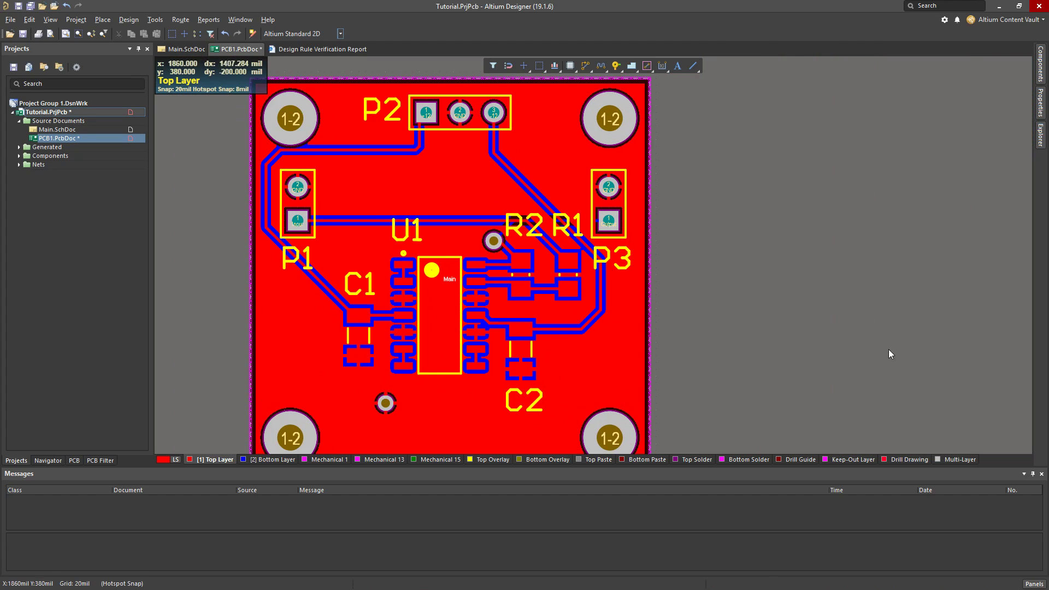
{"action": "mouse_move", "coordinate": [889, 353]}
{"action": "right_mouse_down"}
{"action": "mouse_move", "coordinate": [876, 338]}
{"action": "mouse_move", "coordinate": [886, 337]}
{"action": "right_mouse_up"}
{"action": "scroll", "coordinate": [455, 177], "scroll_direction": "down", "scroll_amount": 1, "text": "ctrl"}
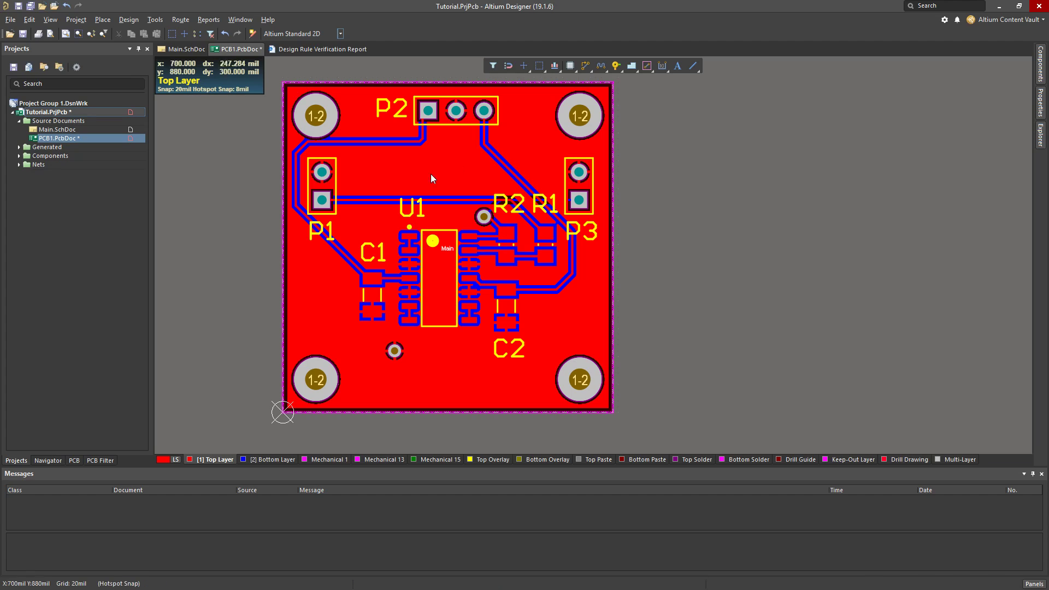
{"action": "key", "text": "ctrl+s"}
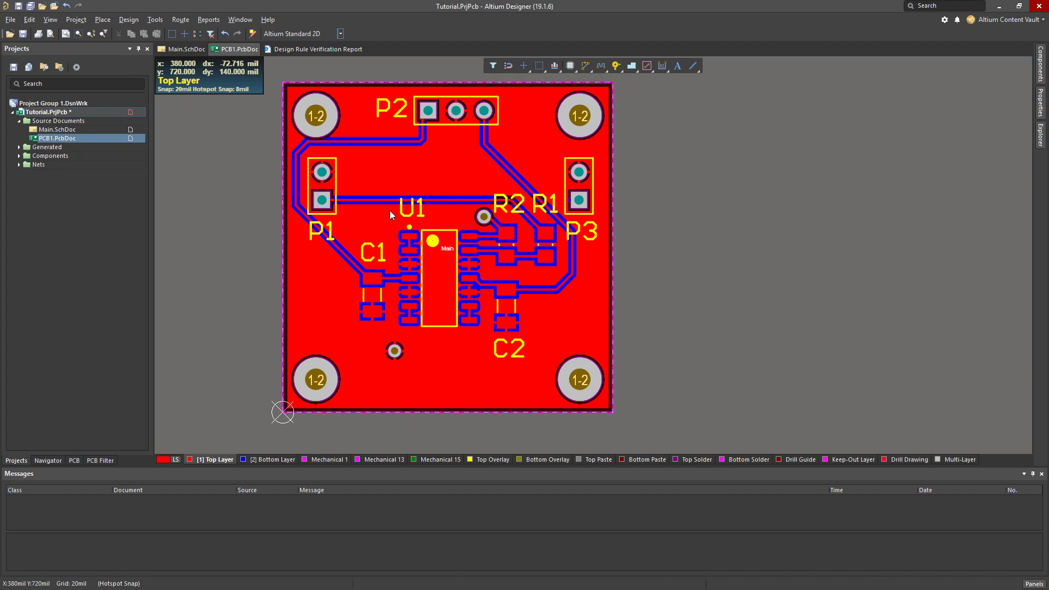
Inspect the board in the 3D view, rotating it and examining the connectors and components up close, and return to 2D
{"action": "key", "text": "3"}
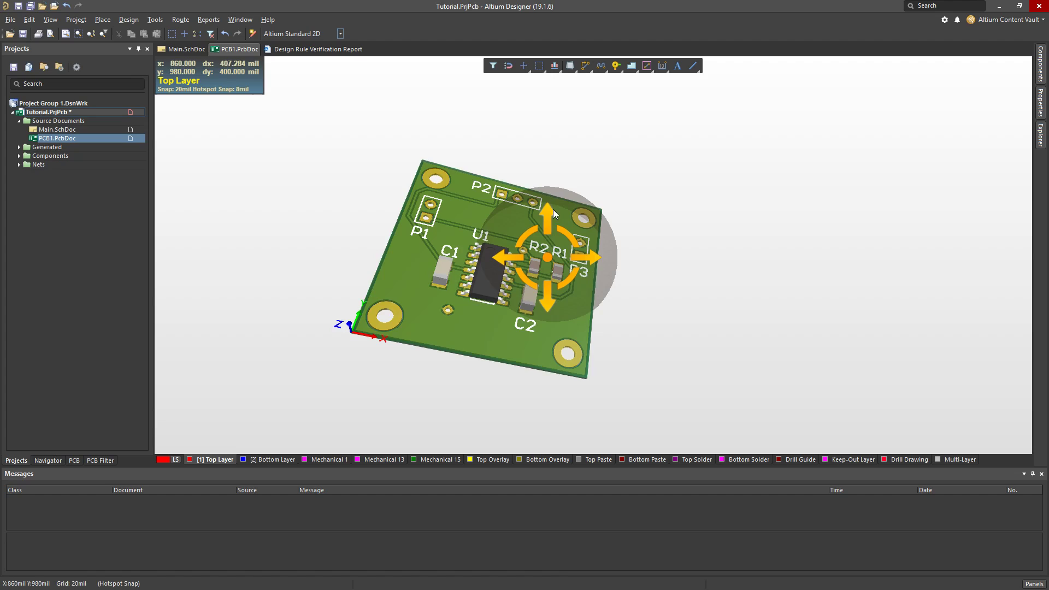
{"action": "right_click_drag", "start_coordinate": [548, 257], "coordinate": [416, 282], "text": "shift"}
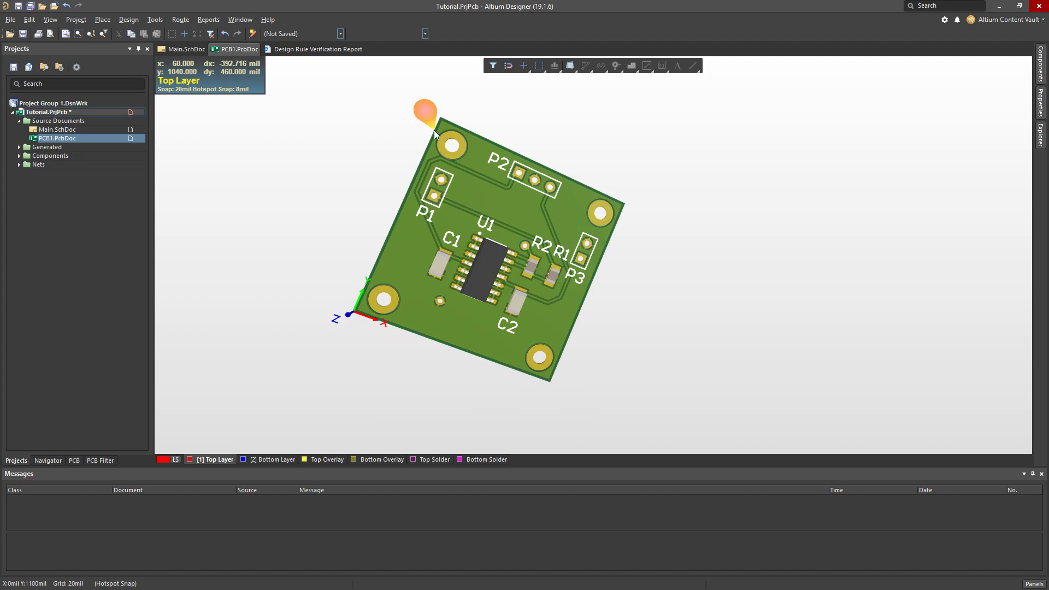
{"action": "key", "text": "2"}
{"action": "key", "text": "3"}
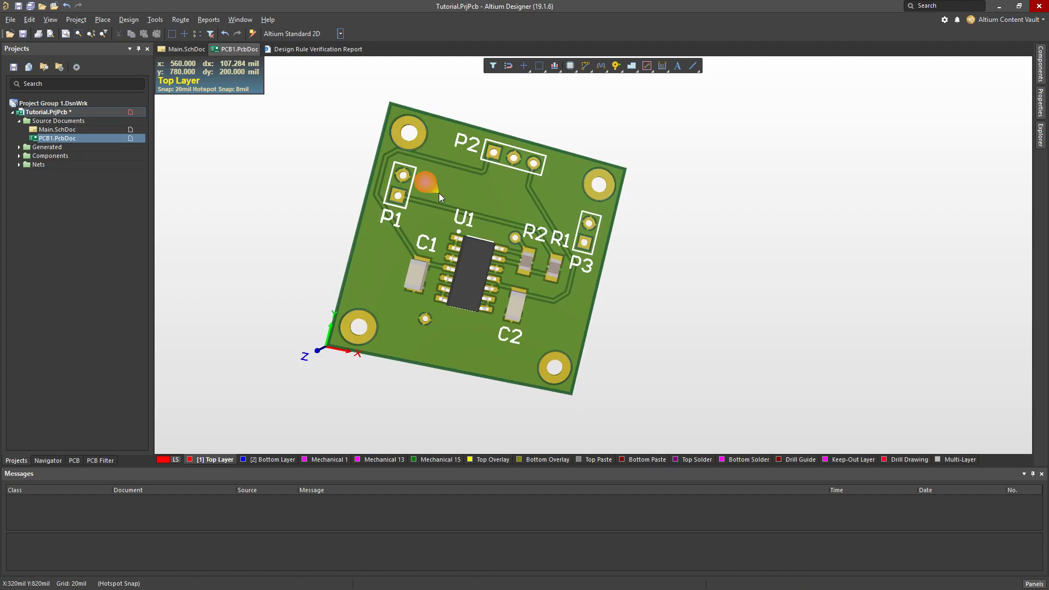
{"action": "key", "text": "shift"}
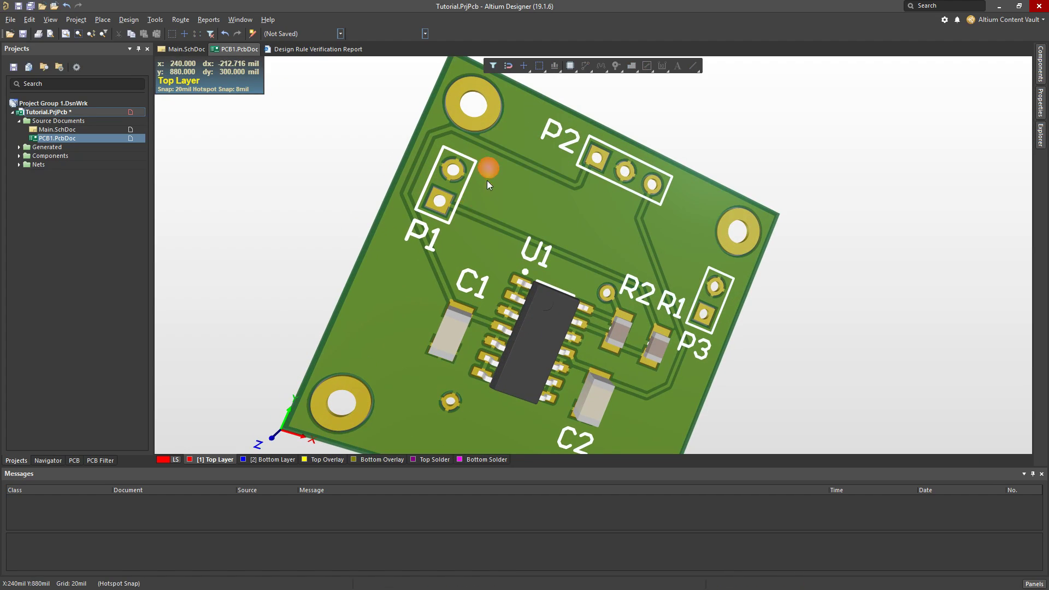
{"action": "scroll", "coordinate": [487, 192], "scroll_direction": "up", "scroll_amount": 3, "text": "ctrl"}
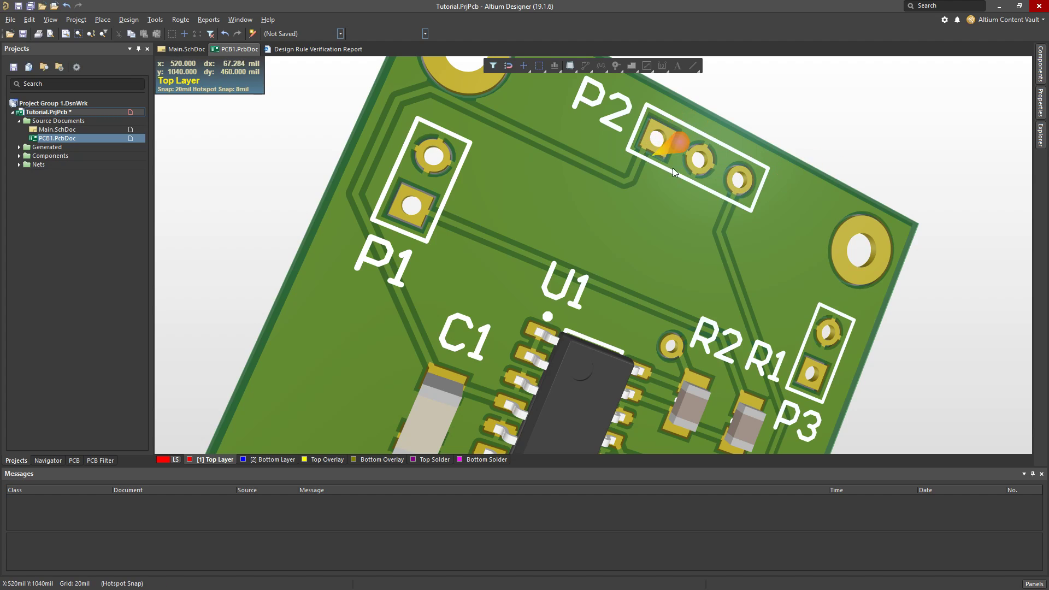
{"action": "key", "text": "2"}
Place a GND text string on the Top Overlay layer beside pad 2 of connector P1
{"action": "scroll", "coordinate": [385, 184], "scroll_direction": "up", "scroll_amount": 2, "text": "ctrl"}
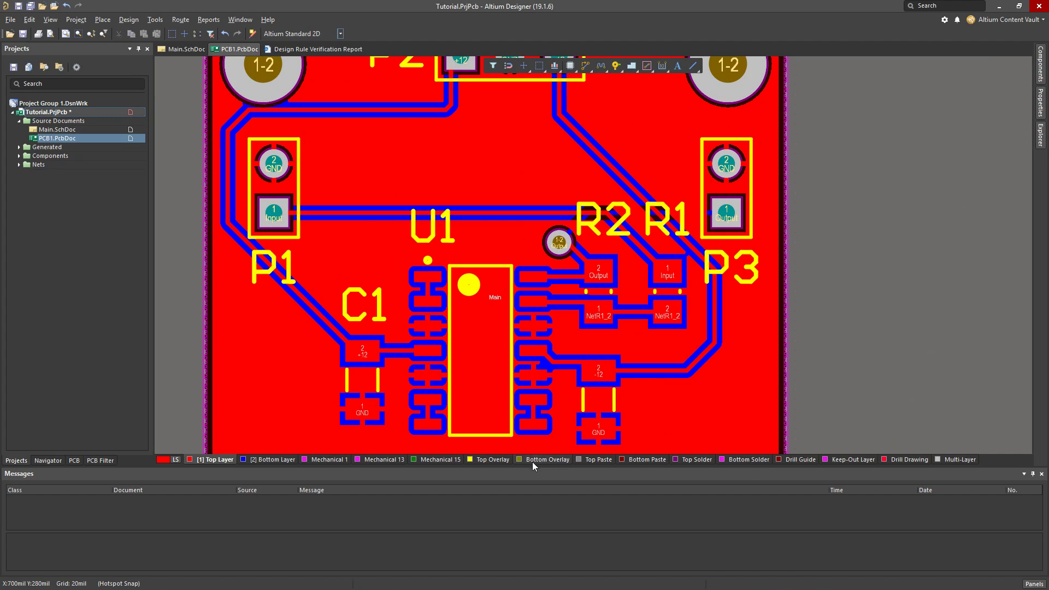
{"action": "left_click", "coordinate": [501, 460]}
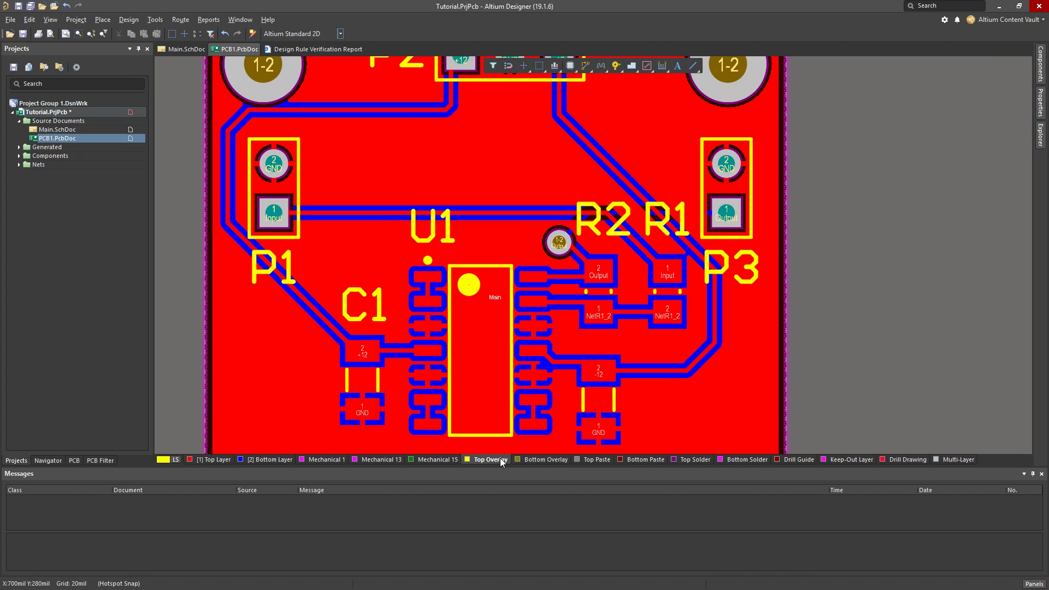
{"action": "left_click", "coordinate": [680, 64]}
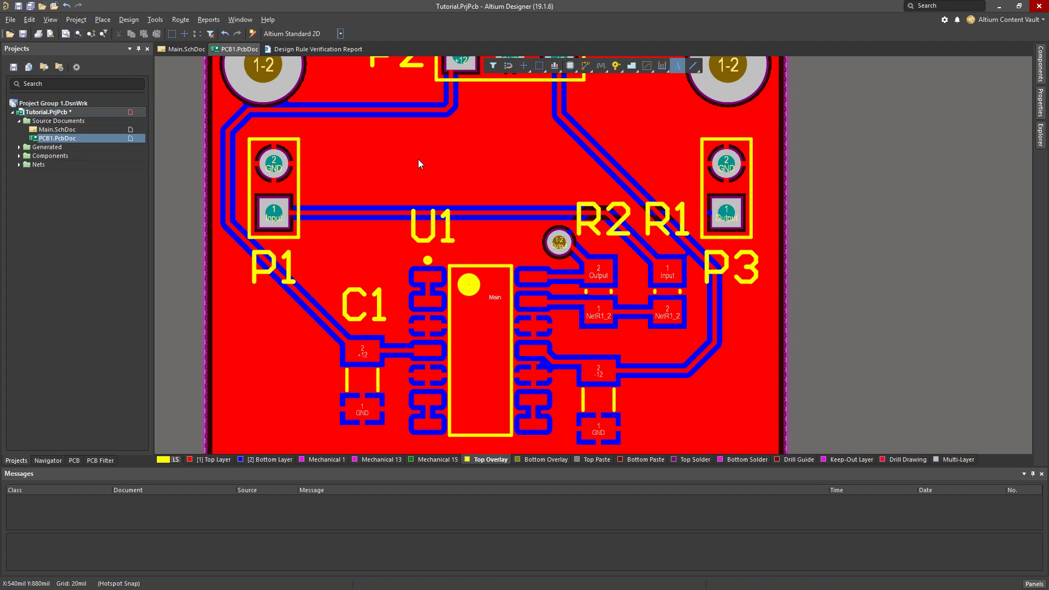
{"action": "left_click", "coordinate": [312, 173]}
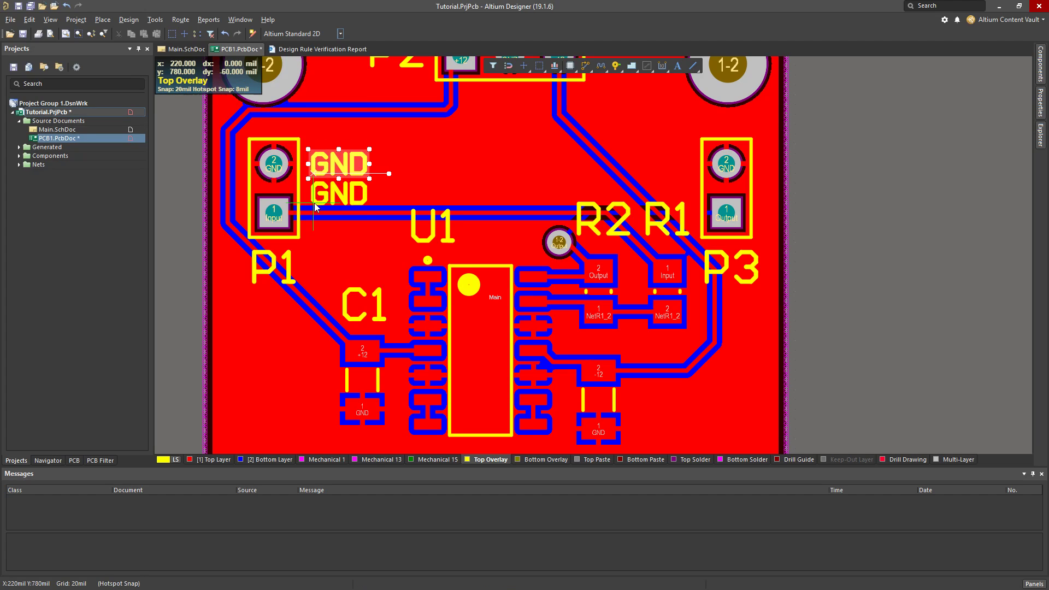
Place an Input text string on the Top Overlay beside pad 1 of P1, using a 10 mil snap grid
{"action": "key", "text": "Tab"}
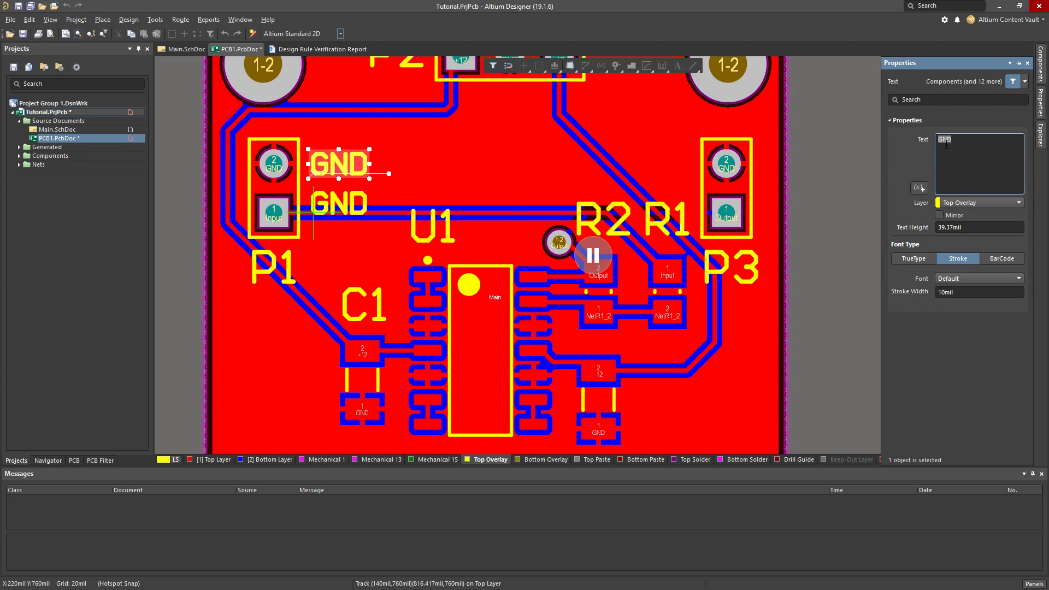
{"action": "type", "text": "Input"}
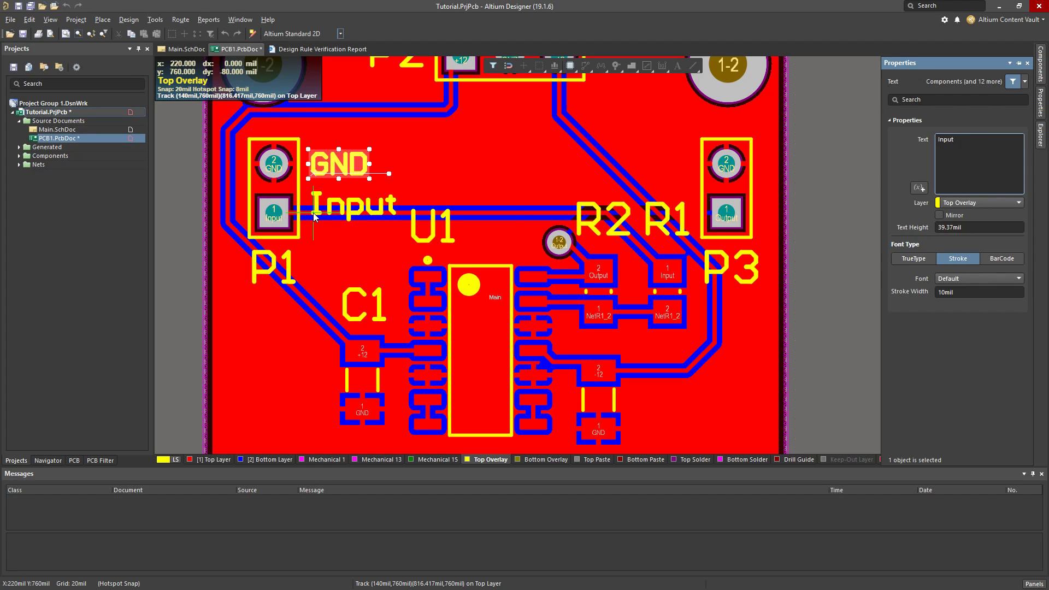
{"action": "key", "text": "Return"}
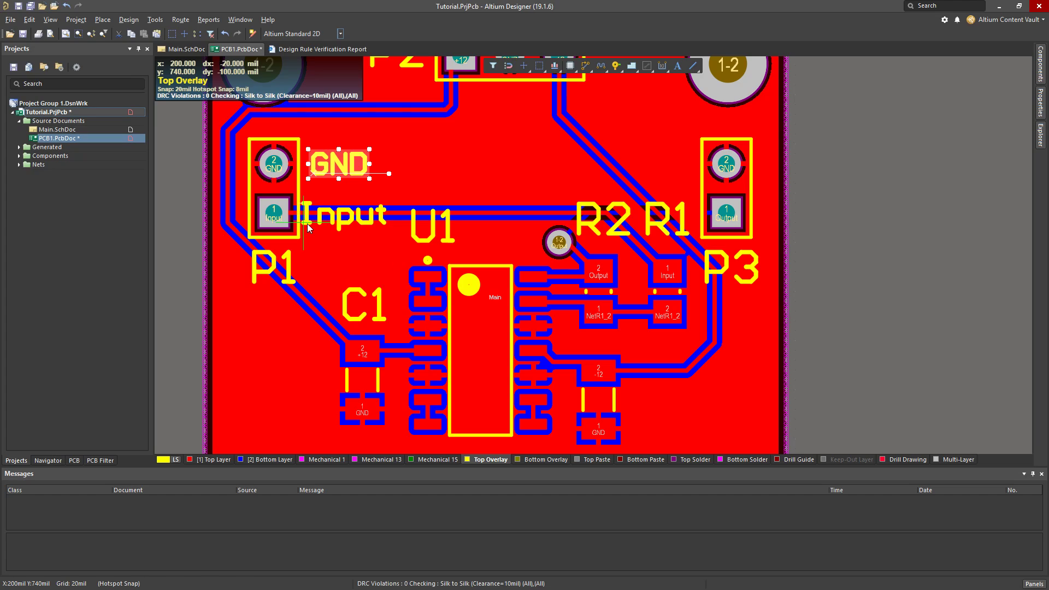
{"action": "key", "text": "g"}
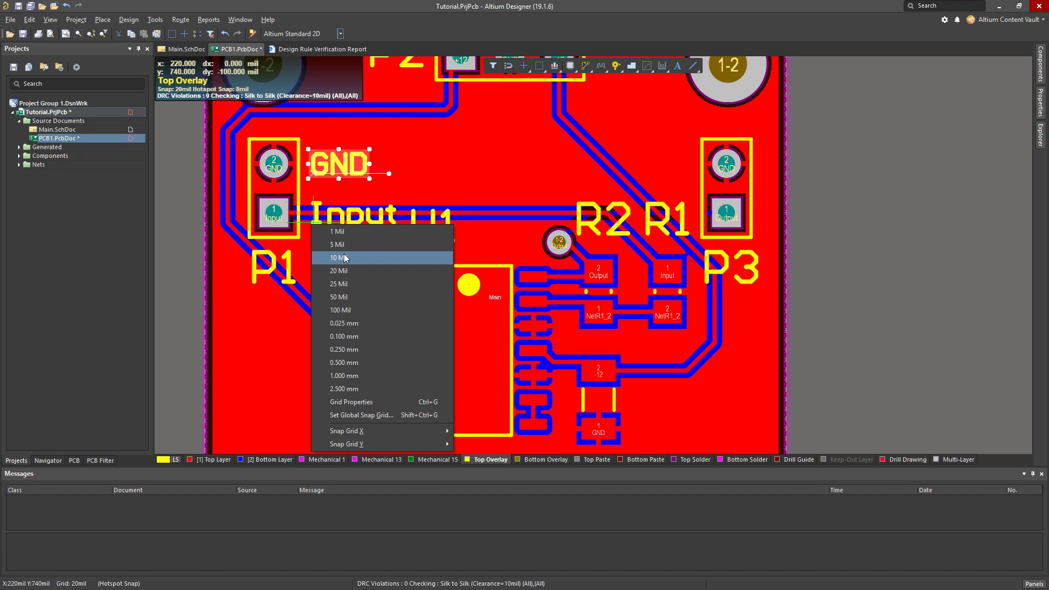
{"action": "left_click", "coordinate": [339, 258]}
{"action": "left_click", "coordinate": [309, 224]}
Place the next Top Overlay text string at connector P2
{"action": "scroll", "coordinate": [418, 189], "scroll_direction": "up", "scroll_amount": 3}
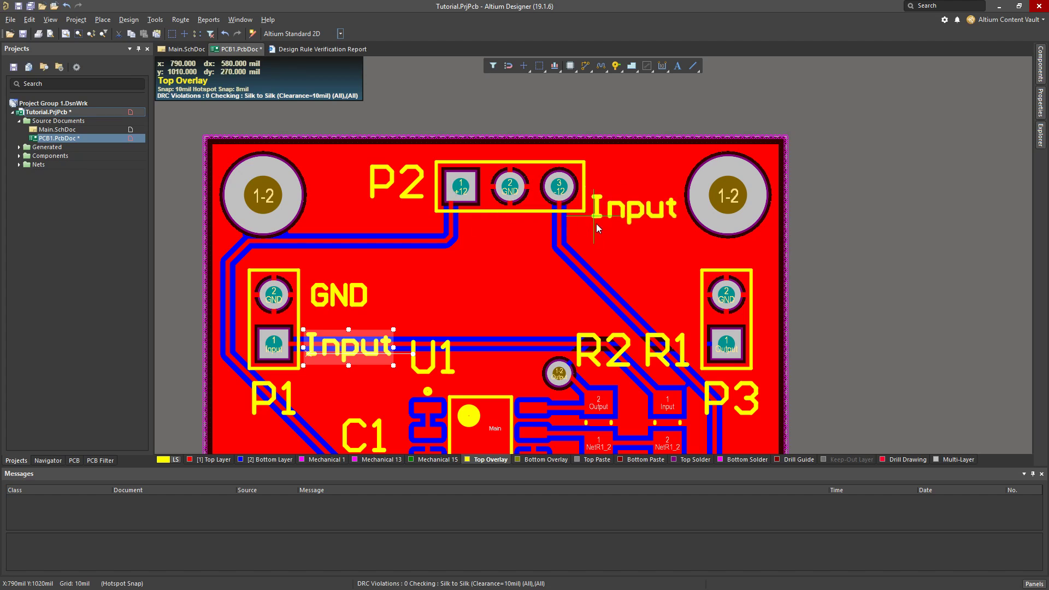
{"action": "scroll", "coordinate": [498, 284], "scroll_direction": "down", "scroll_amount": 7}
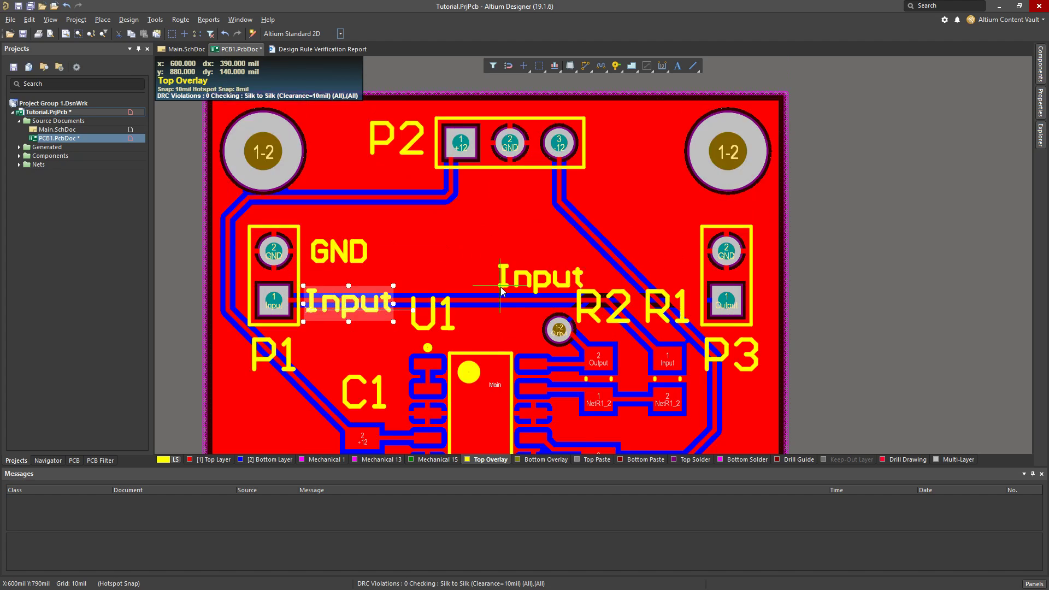
{"action": "scroll", "coordinate": [497, 282], "scroll_direction": "up", "scroll_amount": 5}
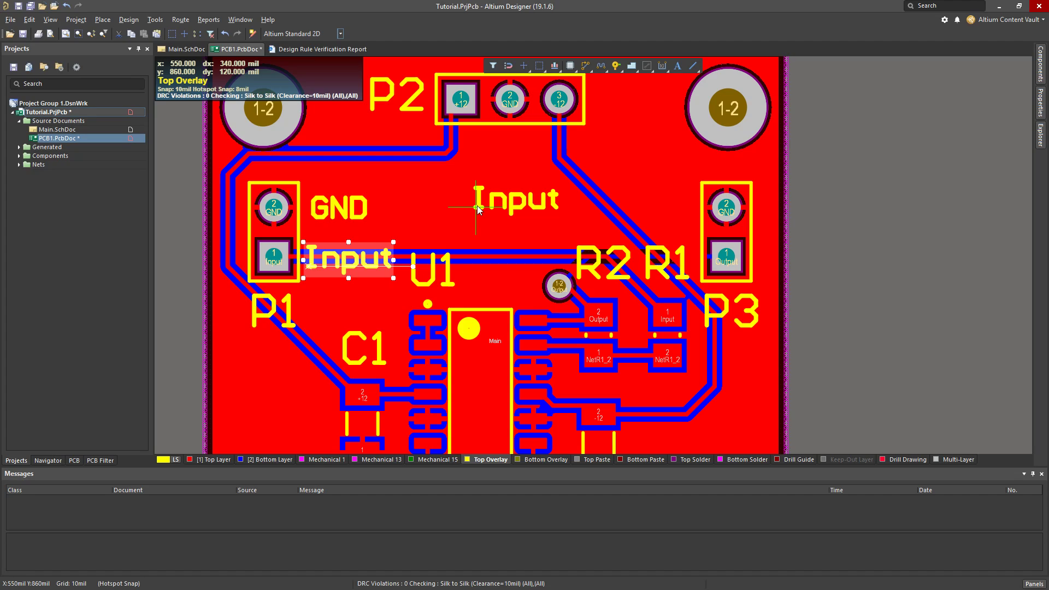